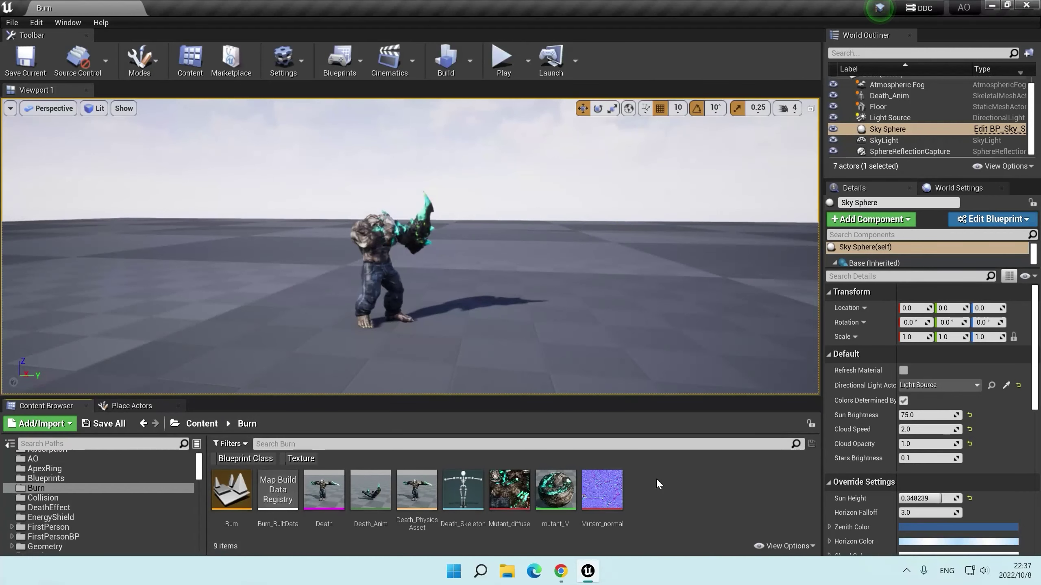
Step: Create a new material named M_Fire in the Burn folder and open it
{"action": "right_click", "coordinate": [656, 479]}
{"action": "left_click", "coordinate": [713, 235]}
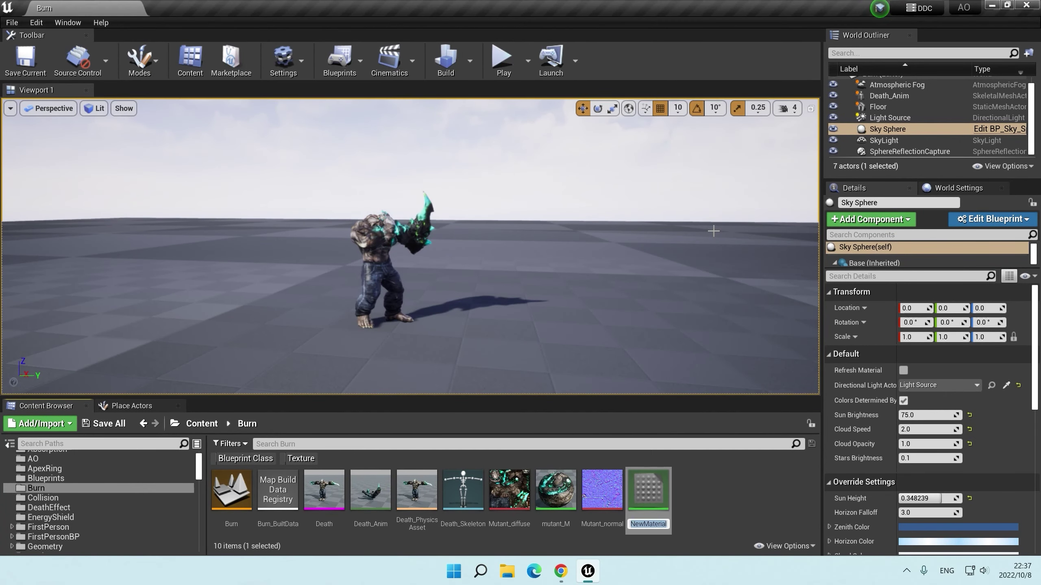
{"action": "type", "text": "M_Fire"}
{"action": "key", "text": "Return"}
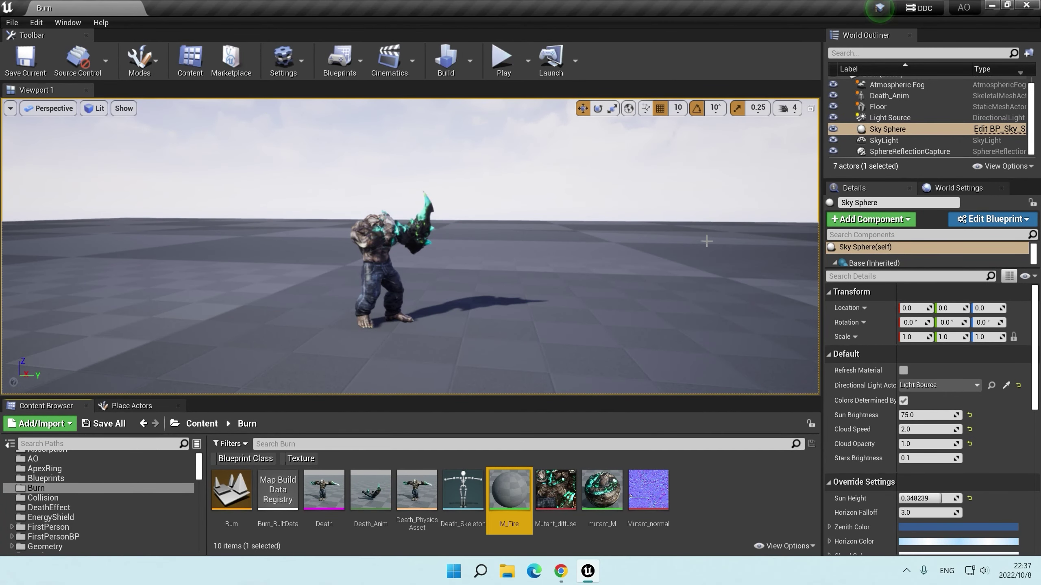
{"action": "double_click", "coordinate": [510, 490]}
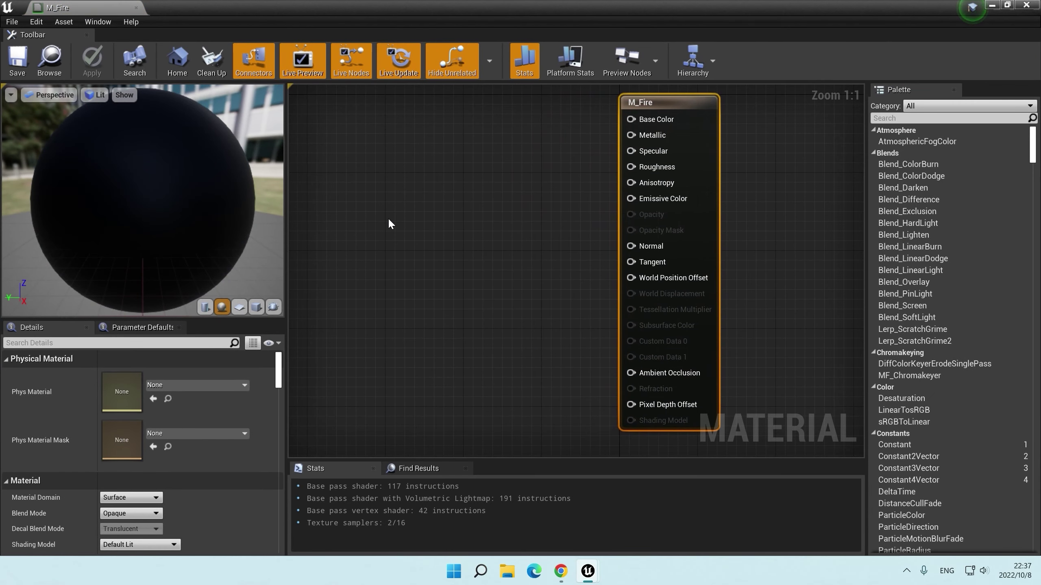
Step: Set M_Fire to Additive blend mode, Unlit shading model and Two Sided
{"action": "left_click", "coordinate": [131, 514]}
{"action": "left_click", "coordinate": [122, 413]}
{"action": "left_click", "coordinate": [139, 544]}
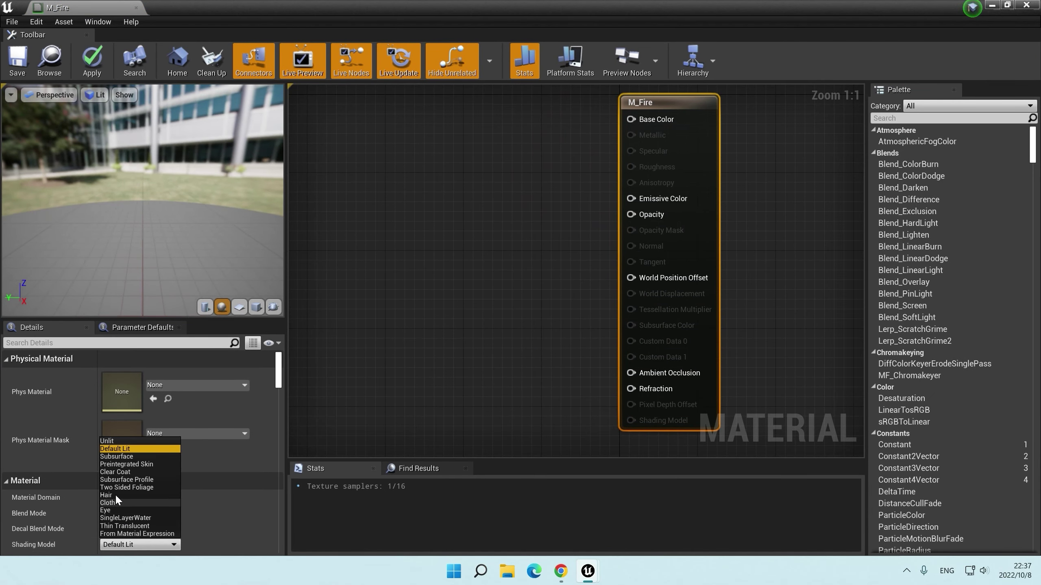
{"action": "left_click", "coordinate": [123, 435]}
{"action": "scroll", "coordinate": [132, 471], "scroll_direction": "down", "scroll_amount": 2}
{"action": "left_click", "coordinate": [105, 521]}
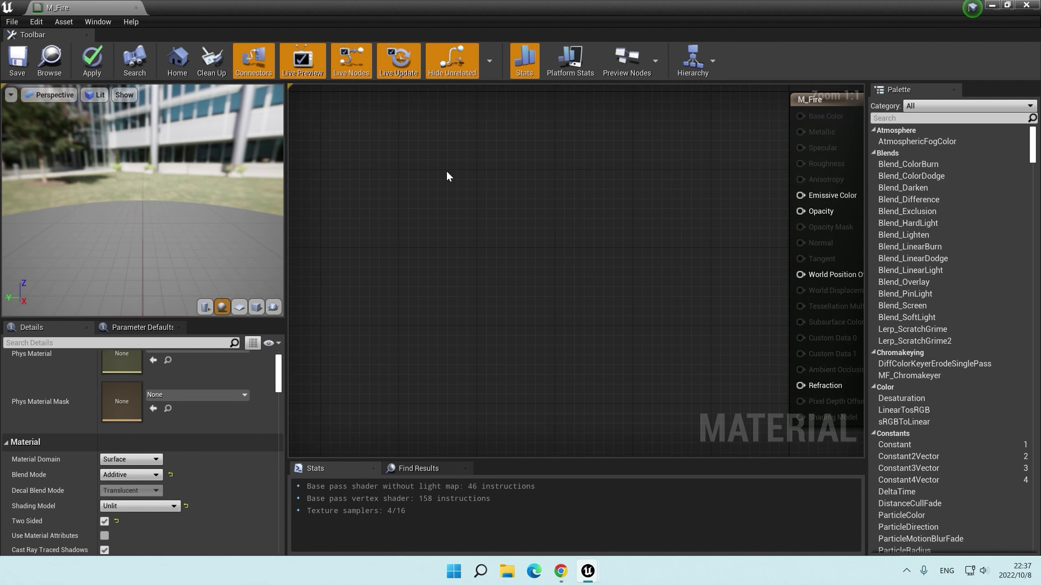
Step: Build a vertical gradient: TexCoord masked to G only, inverted by a 1-x node
{"action": "left_click", "coordinate": [423, 156]}
{"action": "left_click_drag", "start_coordinate": [487, 181], "coordinate": [529, 179]}
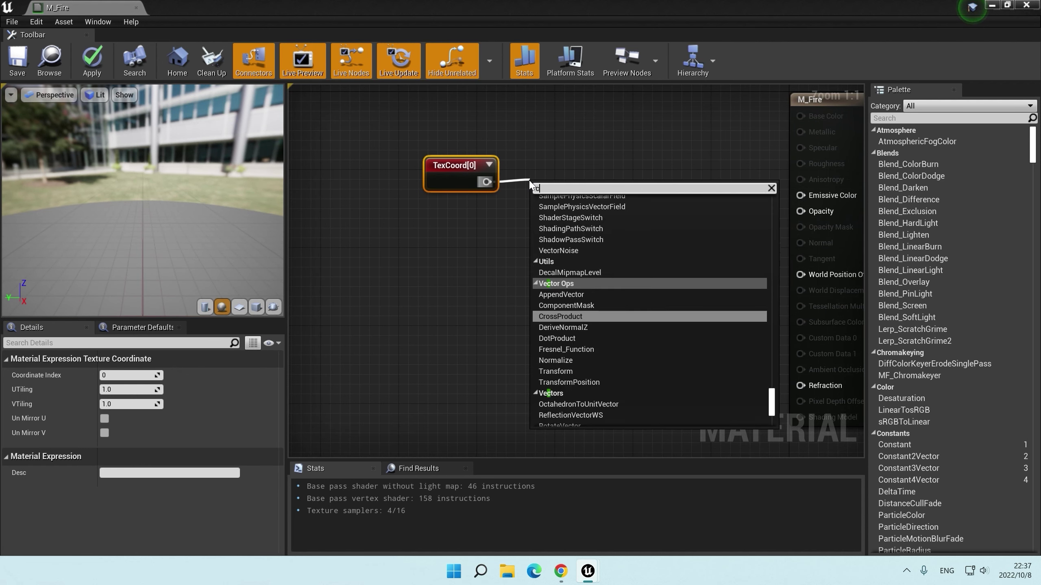
{"action": "left_click", "coordinate": [549, 282]}
{"action": "left_click", "coordinate": [105, 375]}
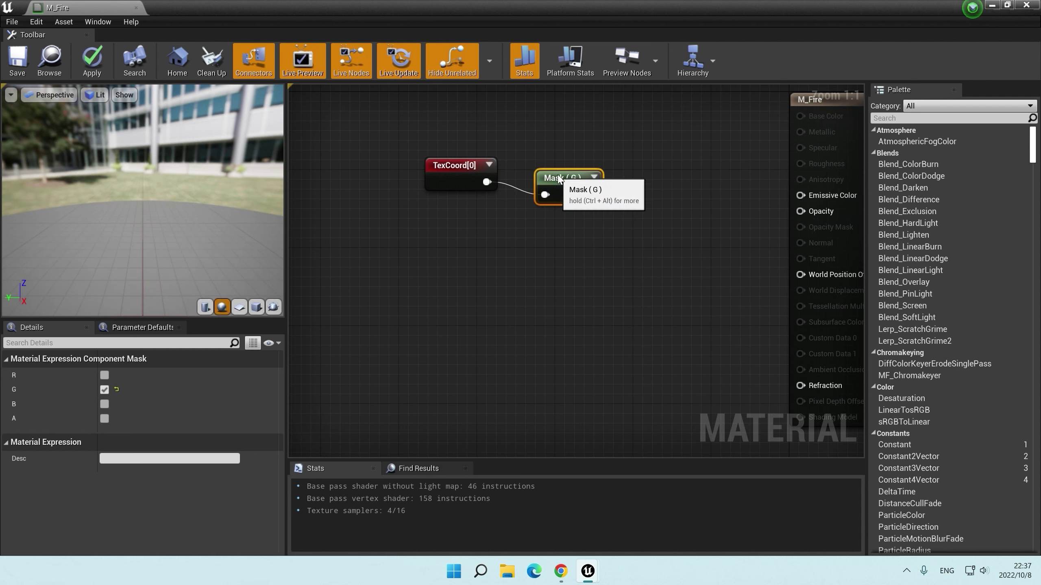
{"action": "left_click", "coordinate": [594, 187]}
{"action": "key", "text": "ctrl+a"}
{"action": "right_click_drag", "start_coordinate": [582, 232], "coordinate": [475, 233]}
{"action": "left_click_drag", "start_coordinate": [484, 185], "coordinate": [551, 168]}
{"action": "type", "text": "1-x"}
{"action": "key", "text": "Return"}
{"action": "left_click", "coordinate": [545, 190]}
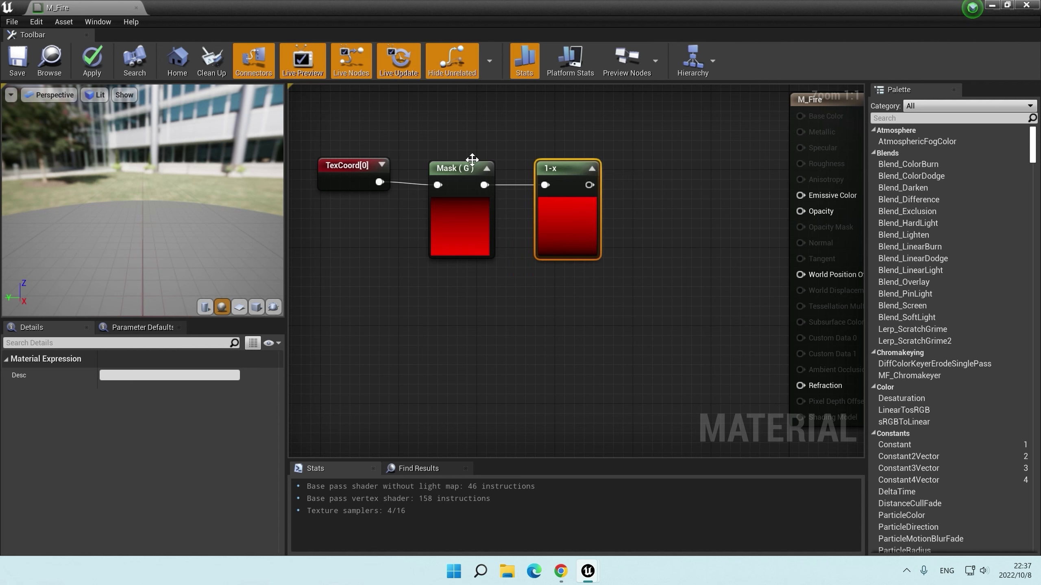
Step: Add a Texture Sample node using the TilingNoise05 noise texture
{"action": "right_click_drag", "start_coordinate": [446, 235], "coordinate": [486, 224]}
{"action": "left_click", "coordinate": [447, 307]}
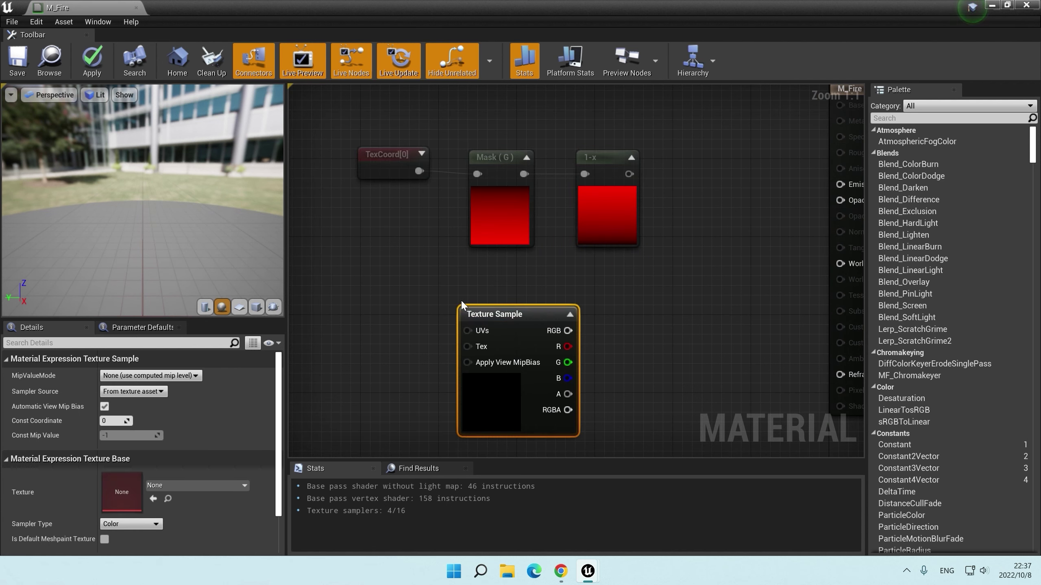
{"action": "left_click", "coordinate": [206, 487]}
{"action": "type", "text": "ise"}
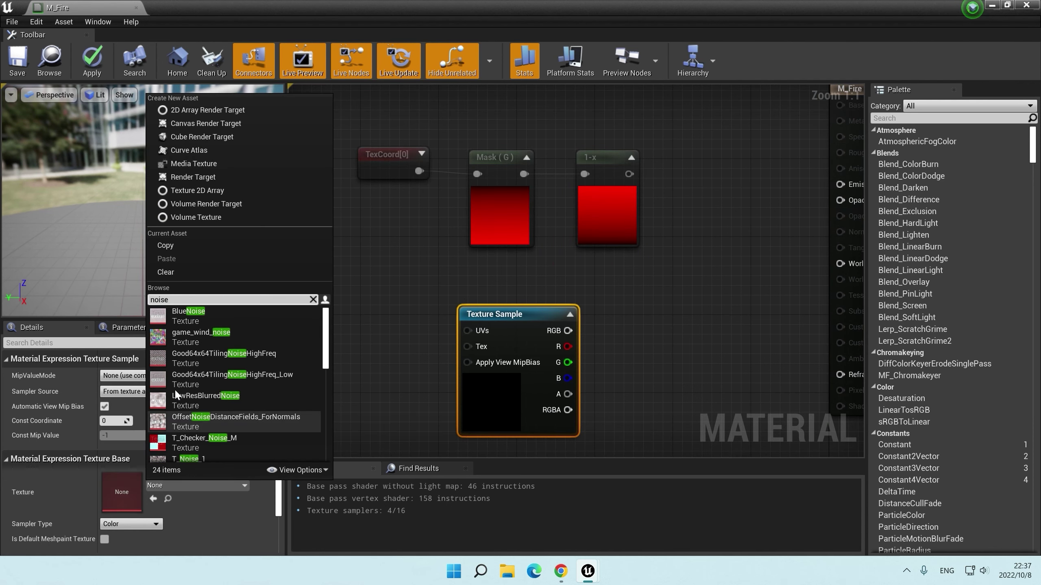
{"action": "scroll", "coordinate": [251, 446], "scroll_direction": "down", "scroll_amount": 5}
{"action": "left_click", "coordinate": [213, 447]}
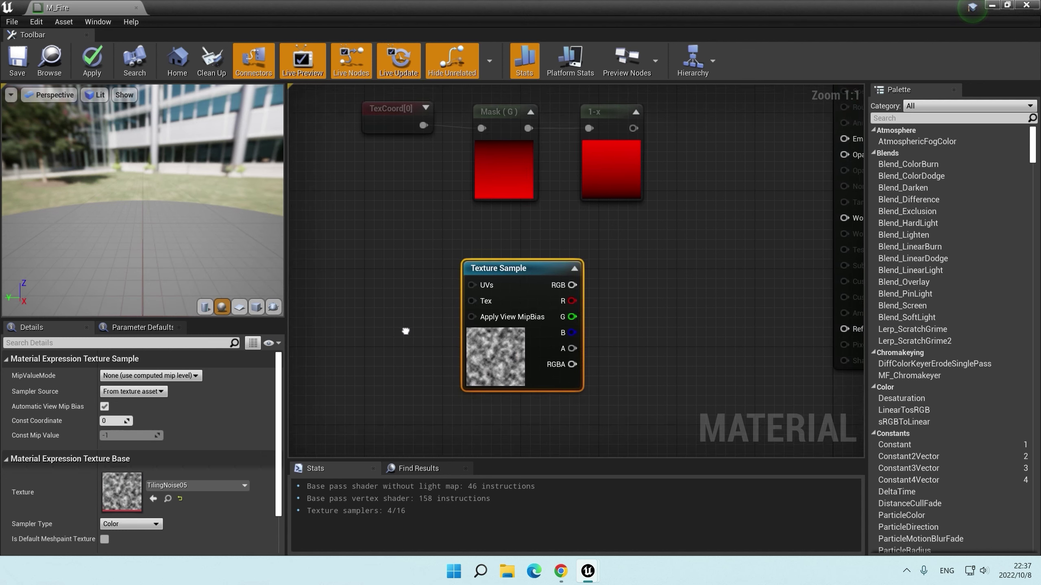
{"action": "left_click", "coordinate": [436, 313]}
Step: Add a SmoothStep with 1-x into Min and the noise R channel into Value
{"action": "left_click_drag", "start_coordinate": [634, 123], "coordinate": [735, 182]}
{"action": "type", "text": "smooth"}
{"action": "key", "text": "Return"}
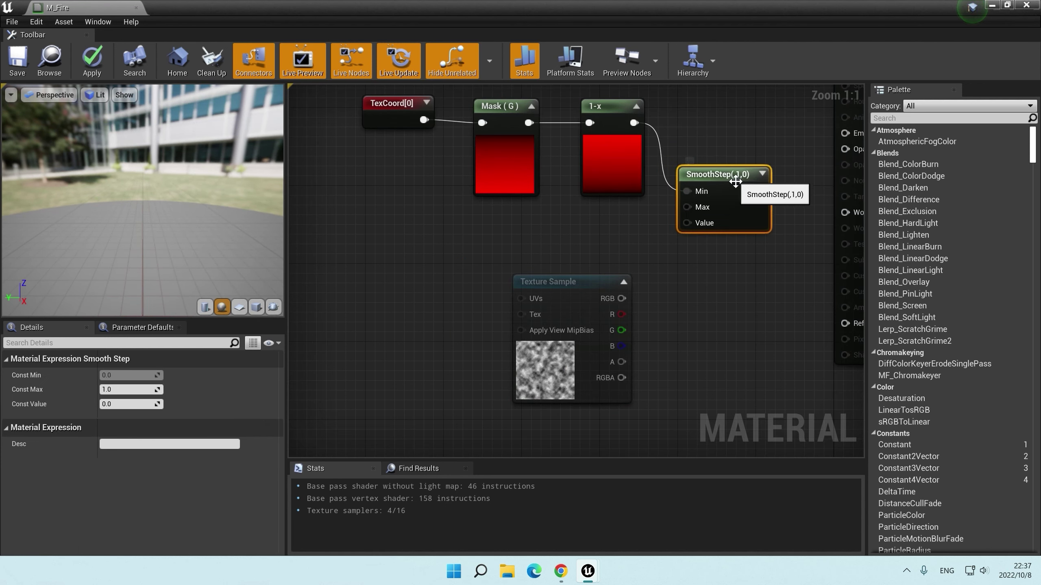
{"action": "left_click_drag", "start_coordinate": [627, 318], "coordinate": [622, 315]}
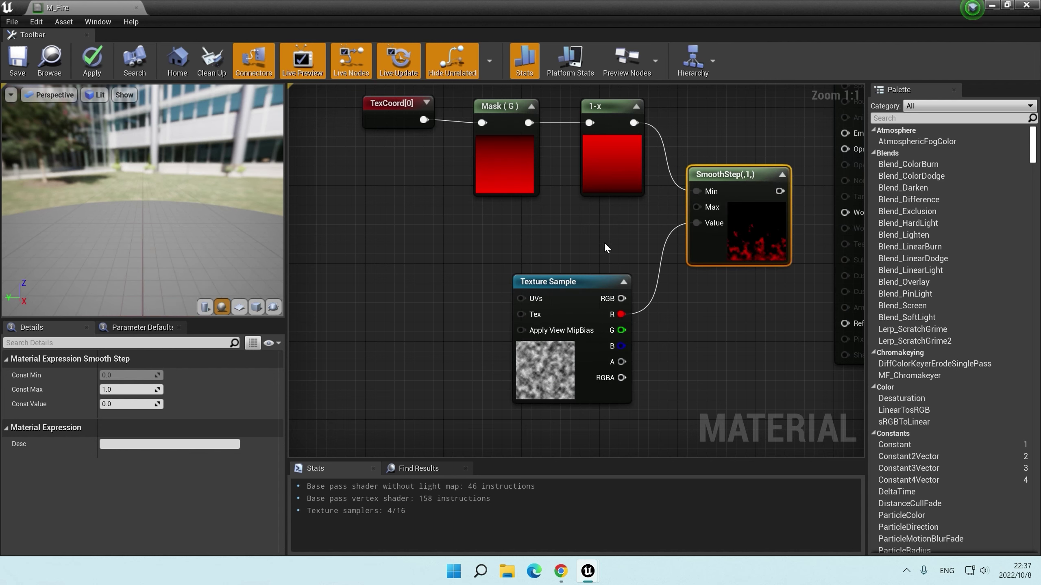
{"action": "left_click", "coordinate": [551, 246]}
Step: Feed the noise UVs from a Panner (Speed Y 1.0) driven by a new TexCoord with VTiling 0.5
{"action": "left_click", "coordinate": [426, 271]}
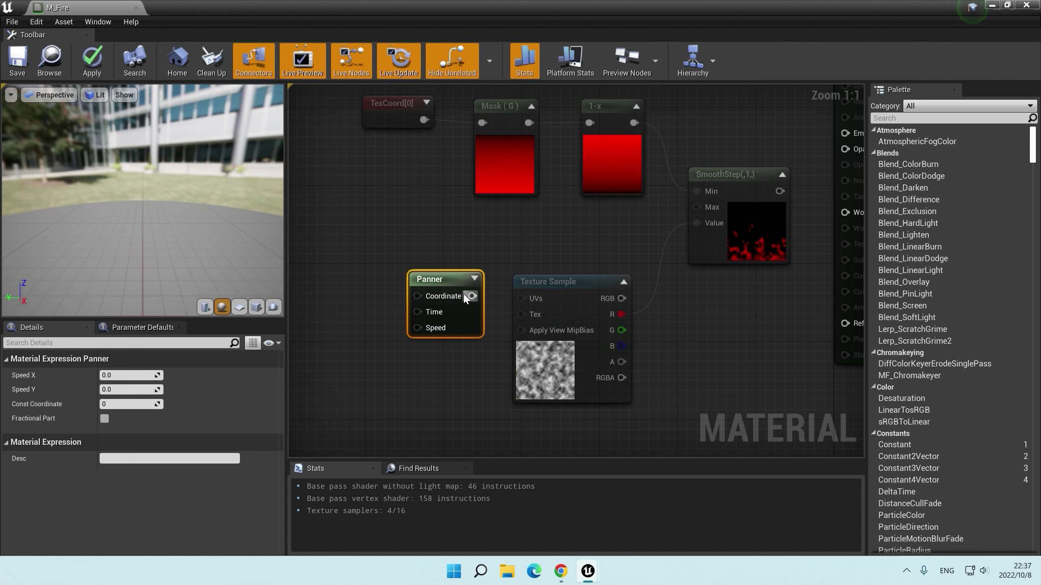
{"action": "left_click_drag", "start_coordinate": [472, 296], "coordinate": [520, 298]}
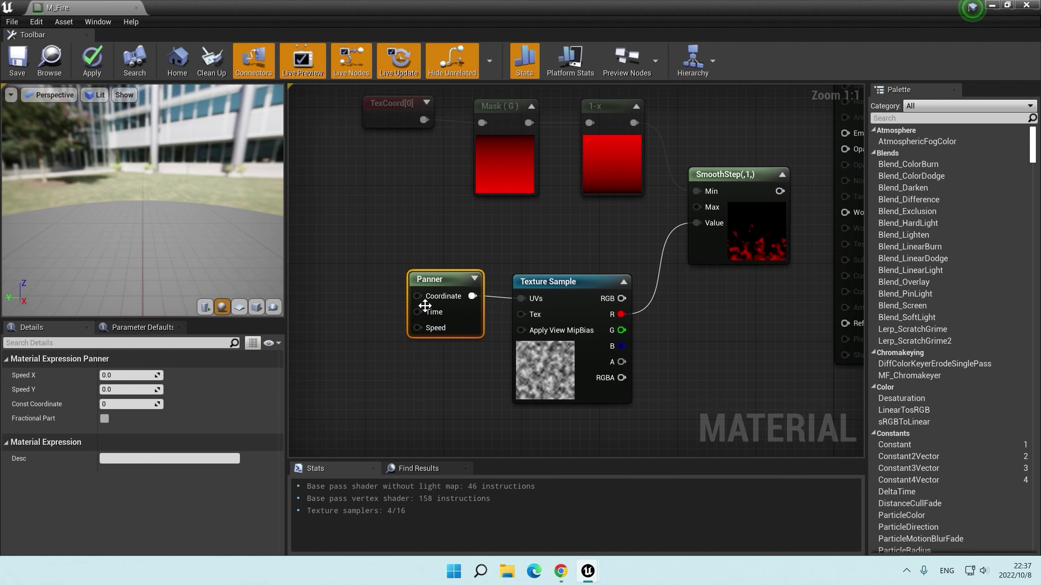
{"action": "left_click", "coordinate": [361, 355]}
{"action": "right_click_drag", "start_coordinate": [326, 298], "coordinate": [368, 304]}
{"action": "left_click", "coordinate": [366, 295]}
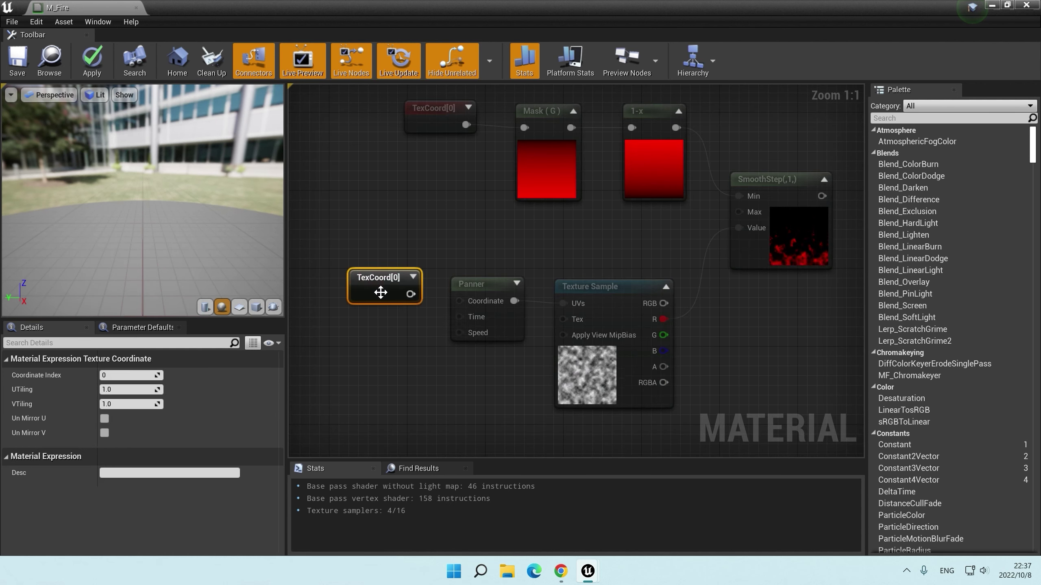
{"action": "left_click_drag", "start_coordinate": [415, 303], "coordinate": [459, 299]}
{"action": "left_click", "coordinate": [129, 404]}
{"action": "type", "text": ".5"}
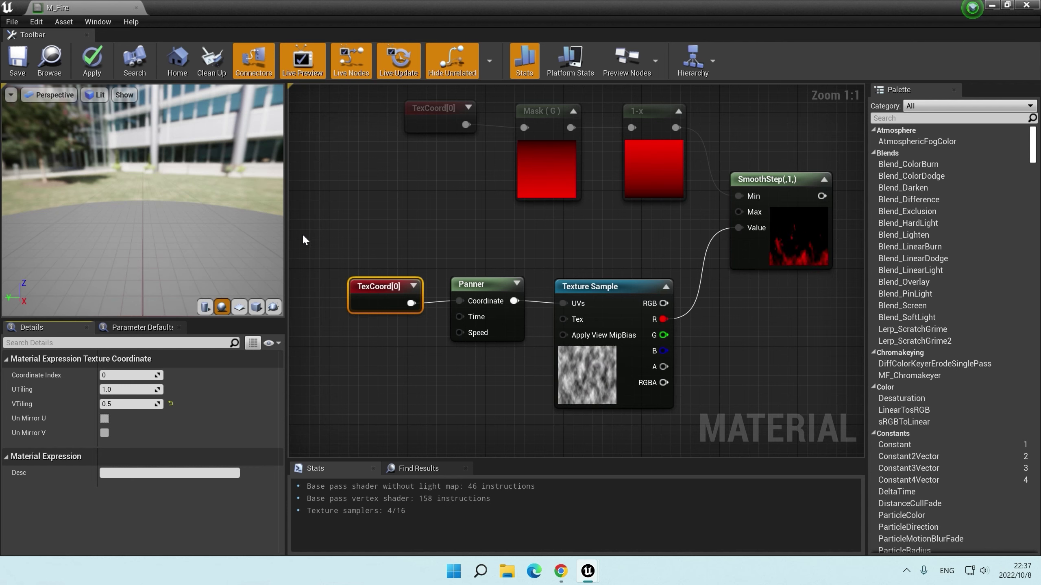
{"action": "key", "text": "Return"}
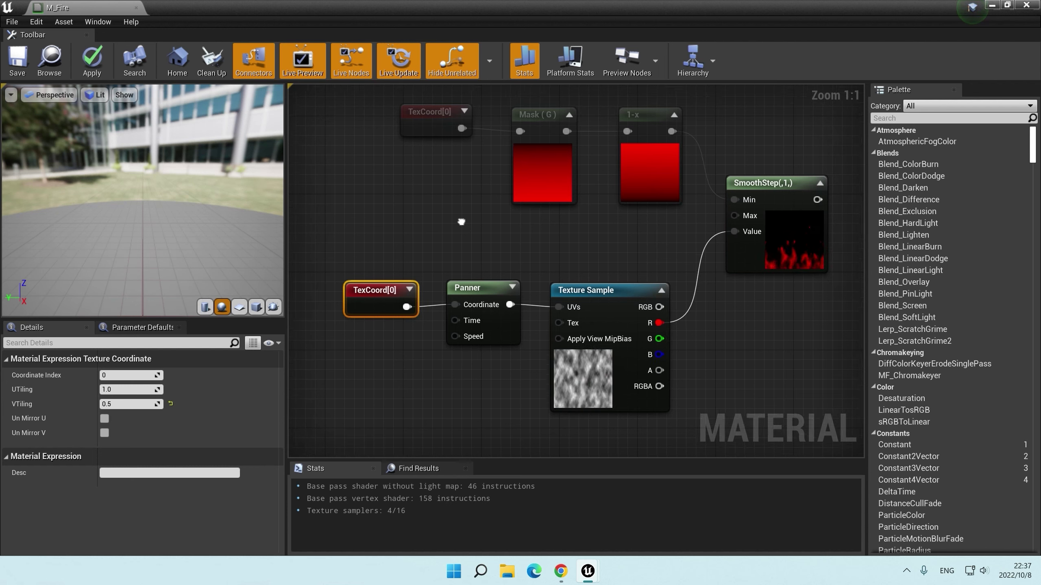
{"action": "scroll", "coordinate": [420, 237], "scroll_direction": "down", "scroll_amount": 1}
Step: Rearrange the graph, moving the TexCoord, Mask (G) and 1-x gradient nodes left
{"action": "left_click_drag", "start_coordinate": [370, 134], "coordinate": [697, 410]}
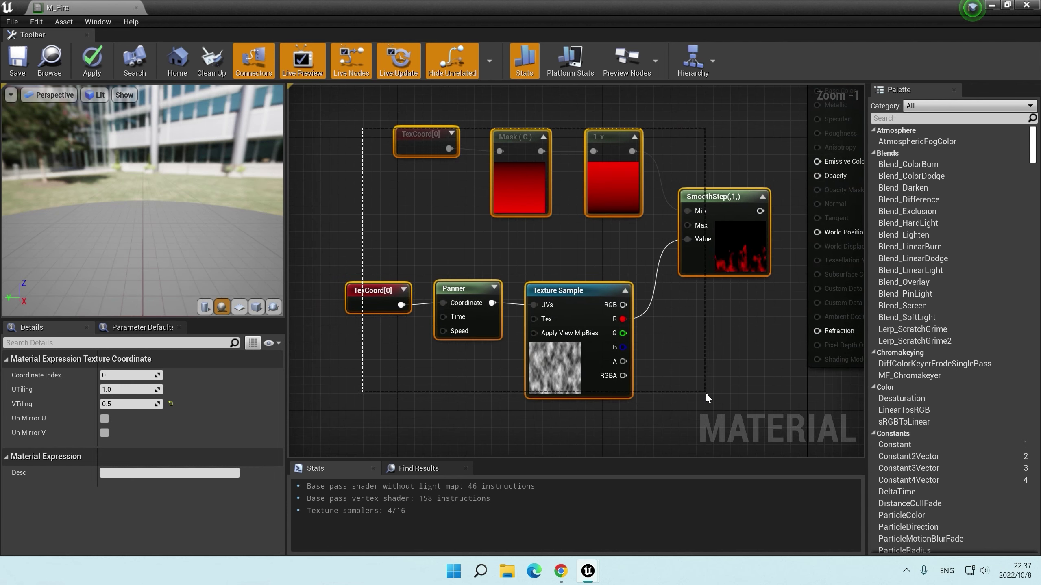
{"action": "right_click_drag", "start_coordinate": [615, 266], "coordinate": [591, 271]}
{"action": "left_click", "coordinate": [598, 167]}
{"action": "left_click_drag", "start_coordinate": [370, 147], "coordinate": [365, 150]}
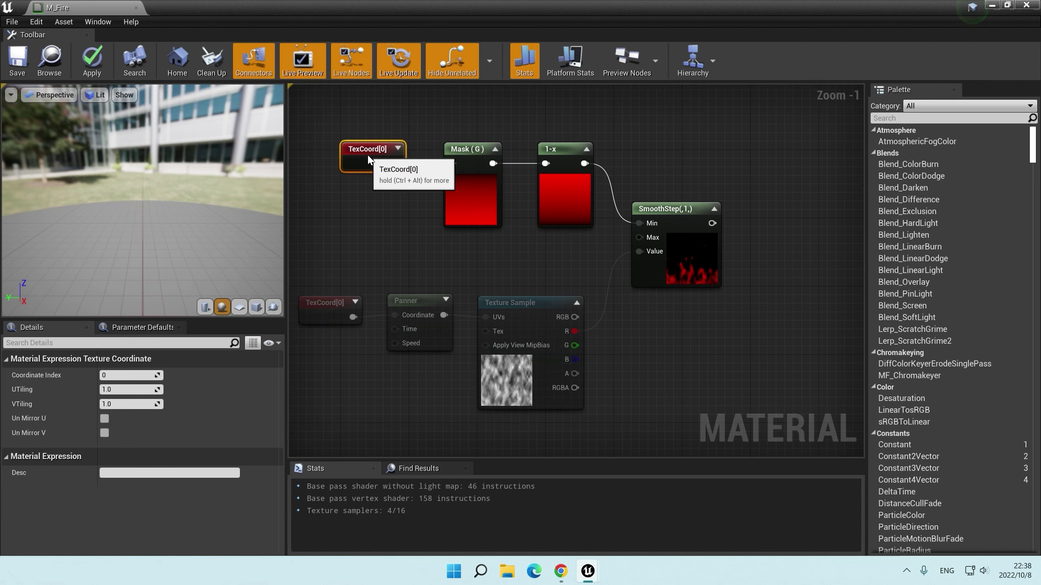
{"action": "left_click", "coordinate": [471, 192], "text": "ctrl"}
{"action": "left_click", "coordinate": [566, 193], "text": "ctrl"}
{"action": "left_click_drag", "start_coordinate": [483, 202], "coordinate": [407, 202]}
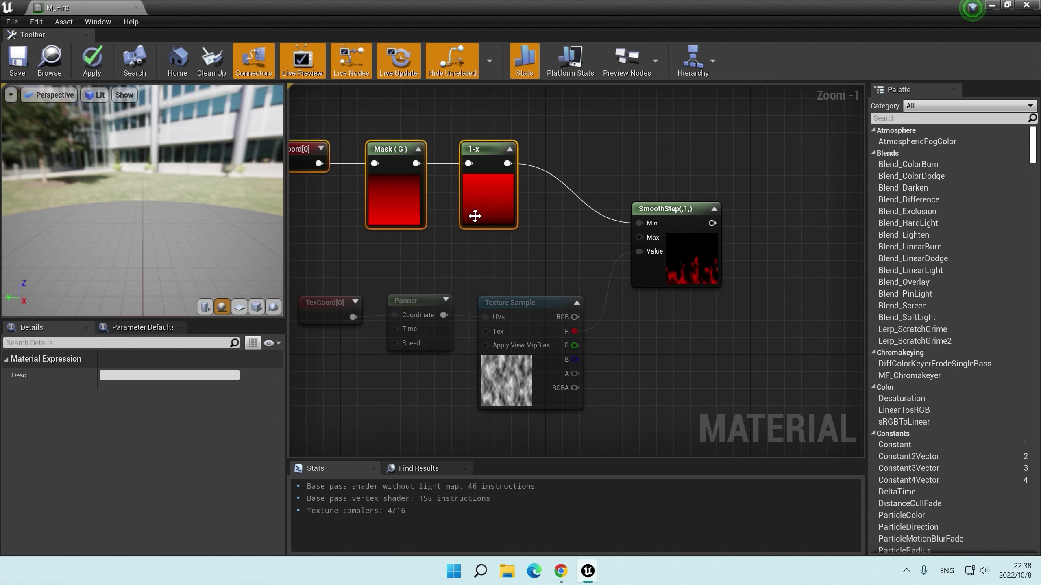
{"action": "left_click", "coordinate": [523, 236]}
{"action": "left_click", "coordinate": [502, 203]}
{"action": "left_click", "coordinate": [463, 190]}
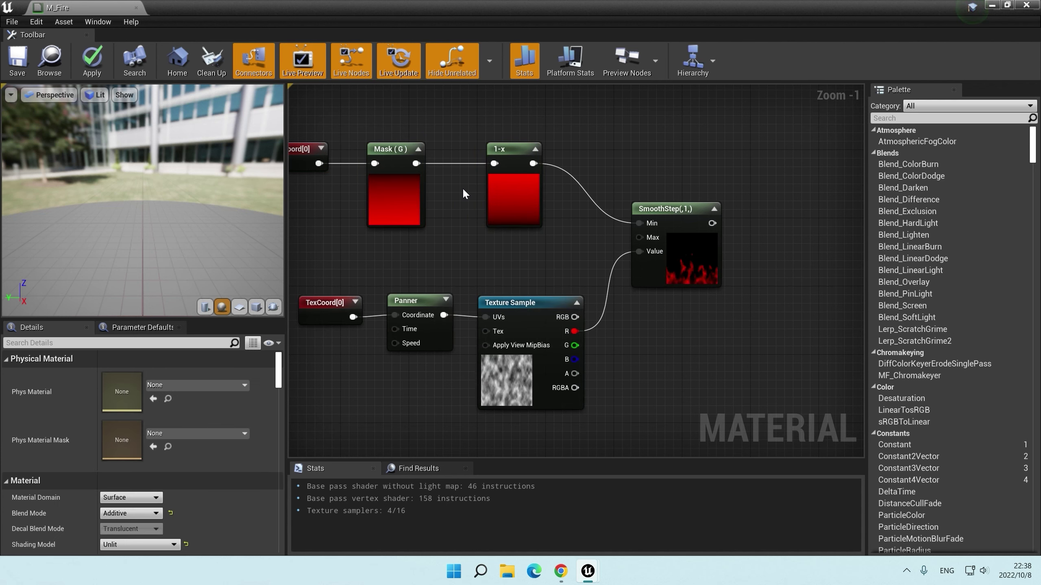
Step: Insert an Add node after 1-x, preview its B offset, then set B to 0
{"action": "left_click", "coordinate": [564, 162]}
{"action": "left_click_drag", "start_coordinate": [572, 171], "coordinate": [639, 223]}
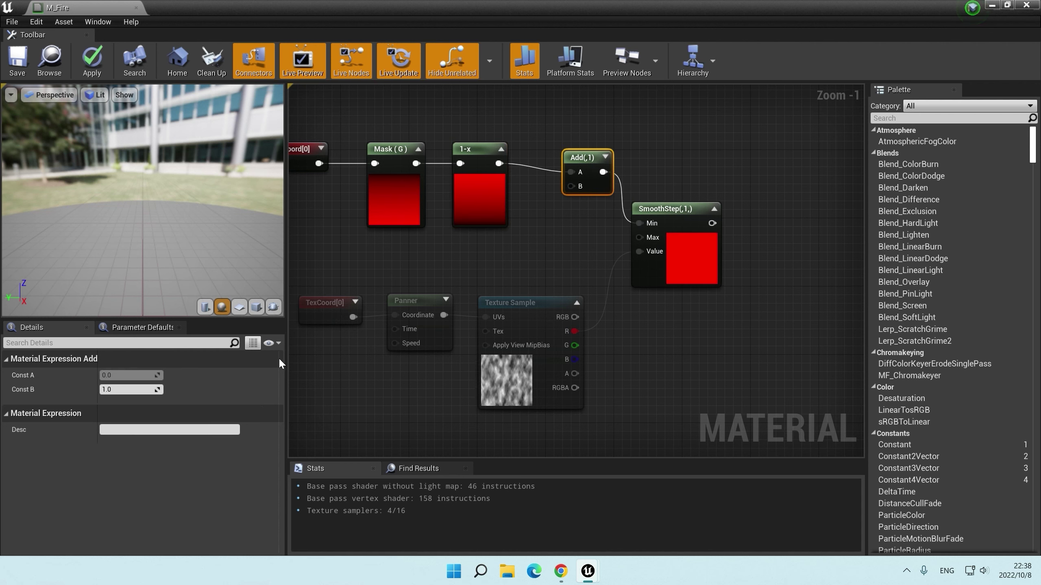
{"action": "left_click_drag", "start_coordinate": [129, 393], "coordinate": [134, 389]}
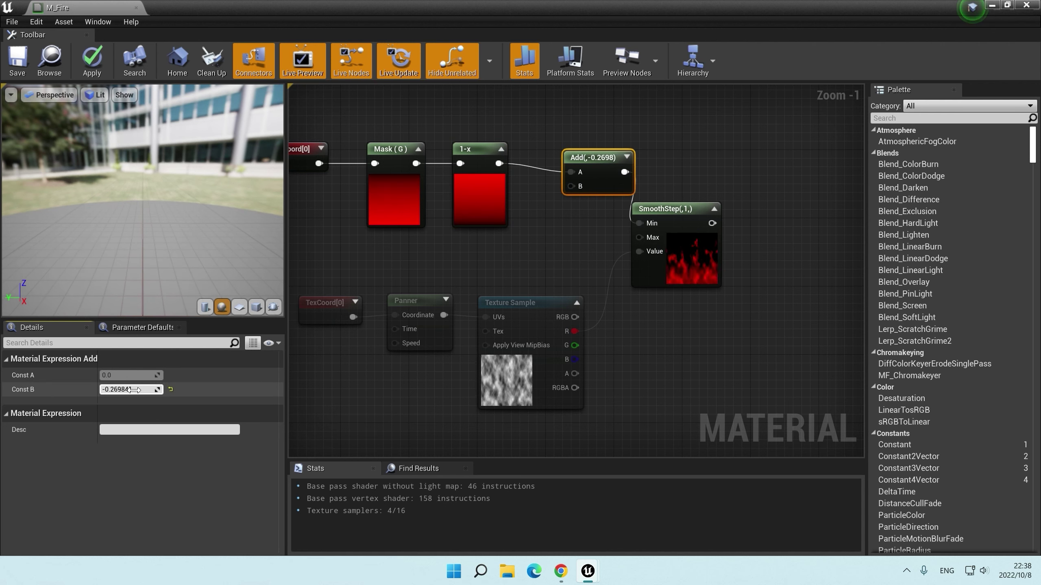
{"action": "left_click_drag", "start_coordinate": [135, 390], "coordinate": [135, 389]}
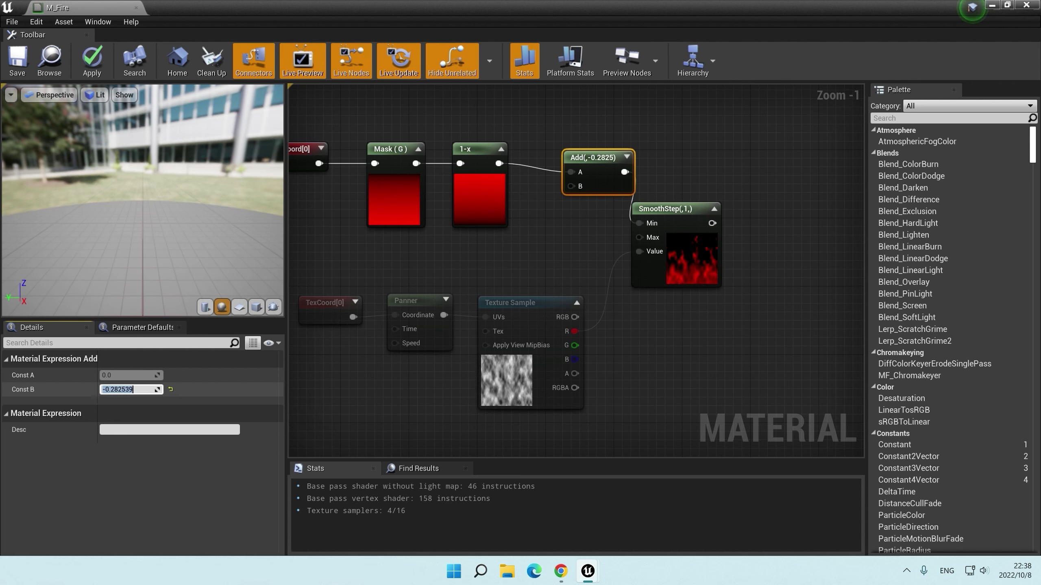
{"action": "type", "text": "0"}
{"action": "key", "text": "Tab"}
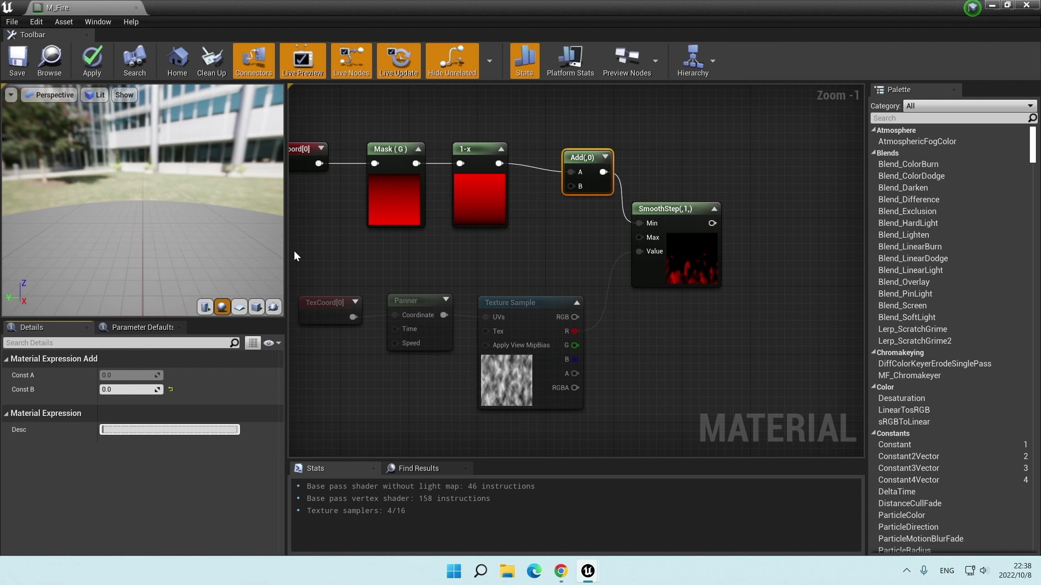
{"action": "right_click_drag", "start_coordinate": [412, 243], "coordinate": [520, 267]}
{"action": "left_click", "coordinate": [394, 264]}
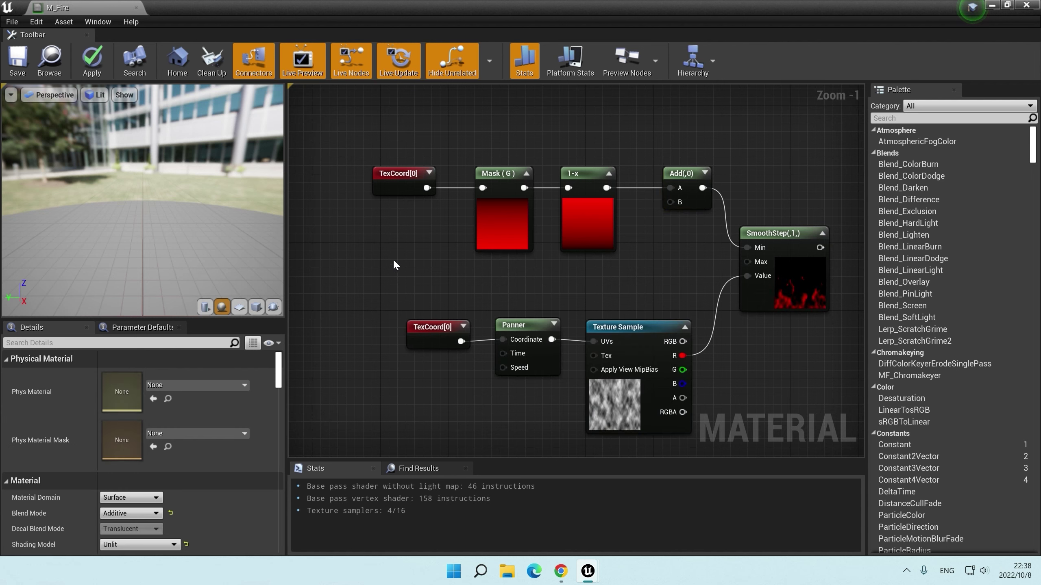
Step: Add a Dynamic Parameter, wire its Offset into Add's B, and set default R to 0
{"action": "right_click", "coordinate": [333, 267]}
{"action": "type", "text": "dynamic"}
{"action": "left_click", "coordinate": [369, 325]}
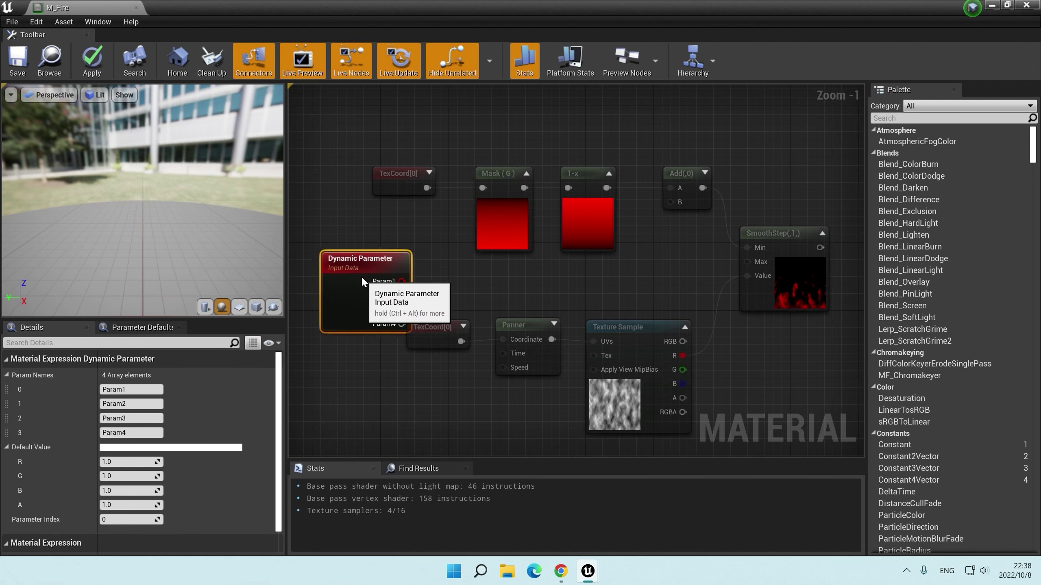
{"action": "left_click", "coordinate": [156, 390]}
{"action": "type", "text": "Offset"}
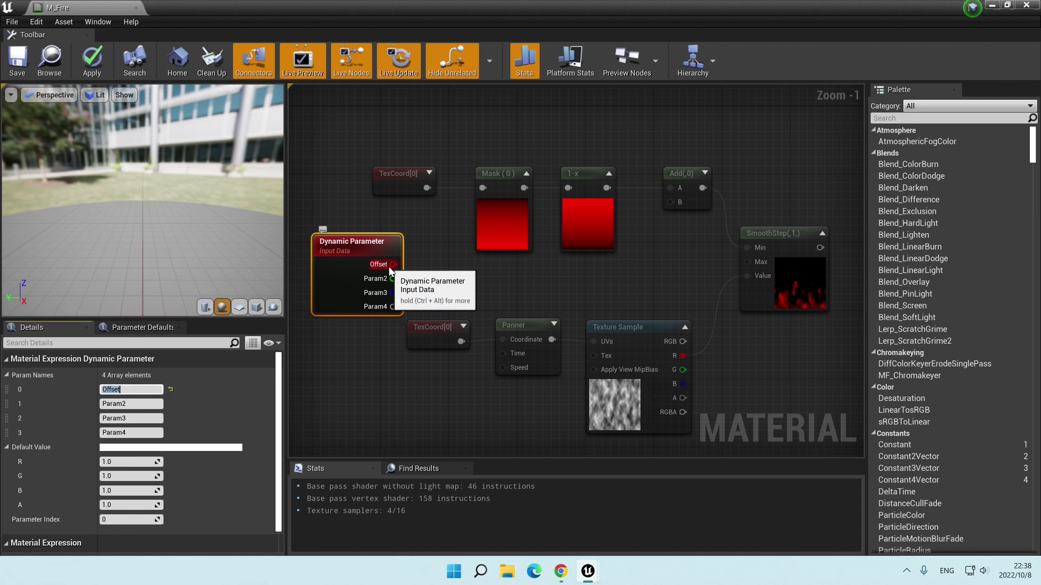
{"action": "left_click_drag", "start_coordinate": [393, 264], "coordinate": [671, 202]}
{"action": "left_click", "coordinate": [127, 462]}
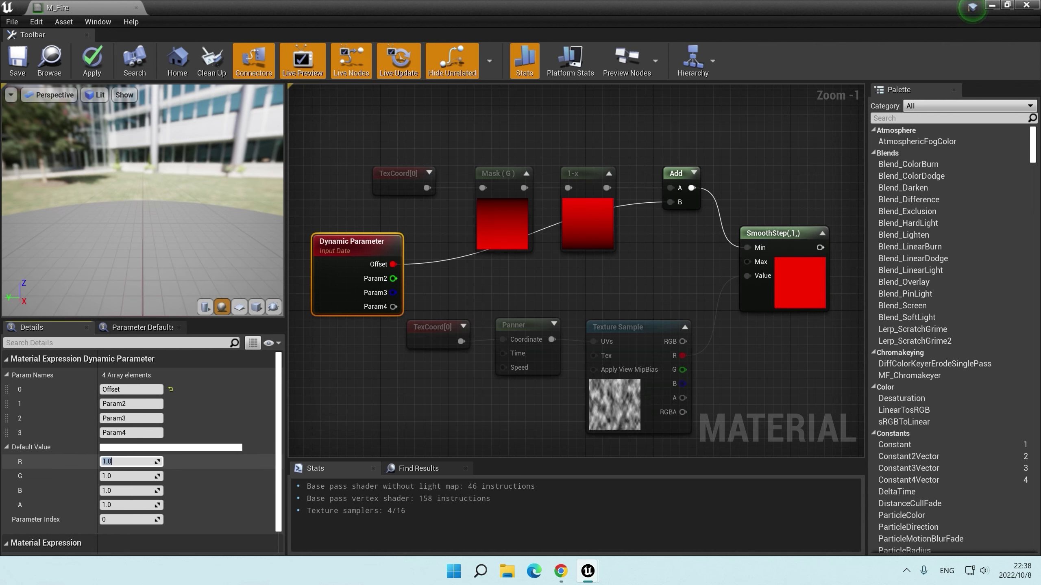
{"action": "type", "text": "0"}
{"action": "left_click_drag", "start_coordinate": [328, 243], "coordinate": [303, 251]}
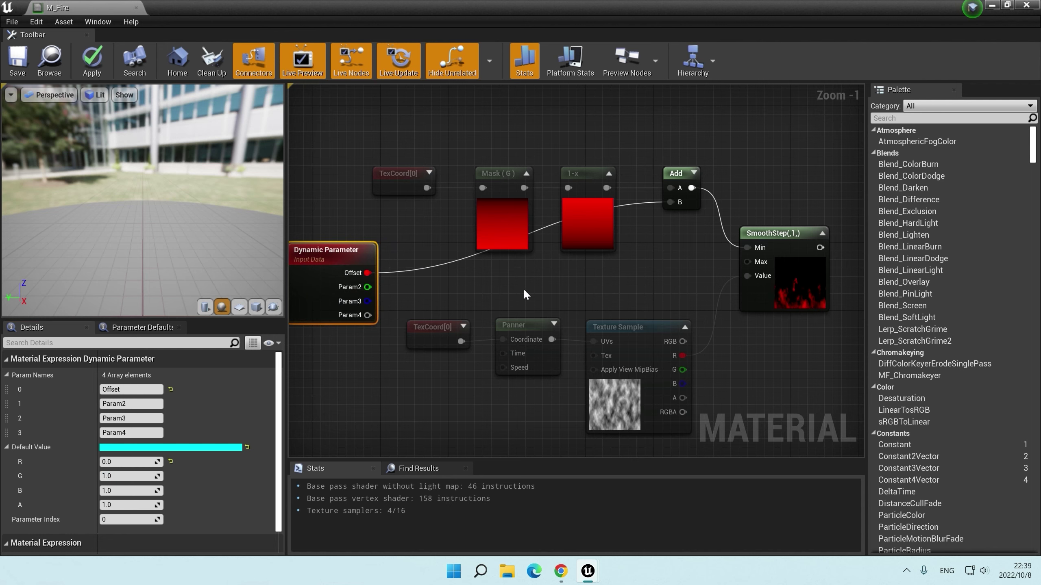
{"action": "left_click", "coordinate": [452, 264]}
Step: Add a reroute on the Offset wire and feed SmoothStep into a new Multiply's B input
{"action": "double_click", "coordinate": [452, 266]}
{"action": "left_click_drag", "start_coordinate": [451, 266], "coordinate": [629, 271]}
{"action": "left_click", "coordinate": [657, 280]}
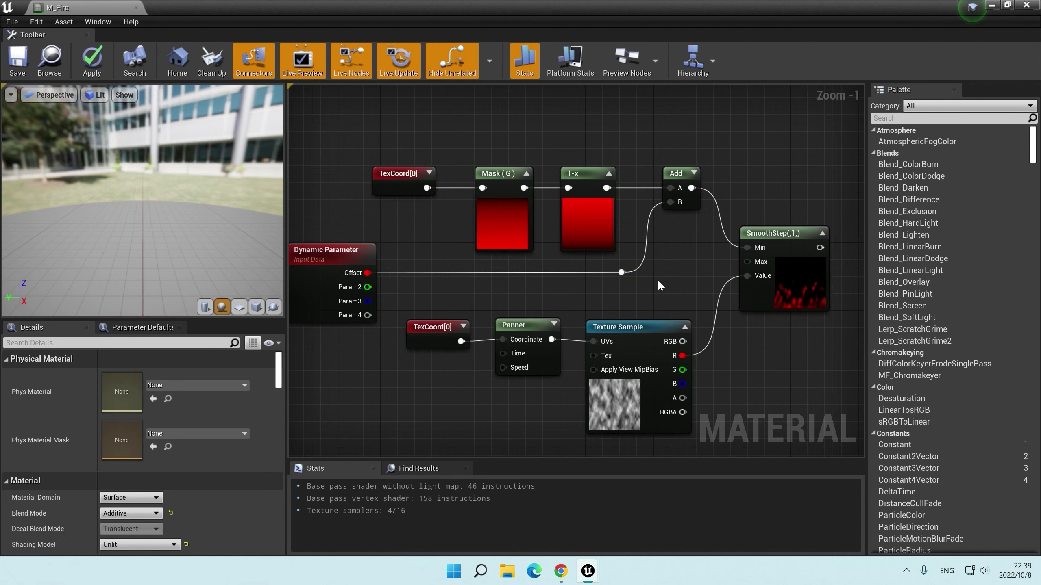
{"action": "scroll", "coordinate": [591, 280], "scroll_direction": "down", "scroll_amount": 1}
{"action": "right_click_drag", "start_coordinate": [592, 275], "coordinate": [700, 226]}
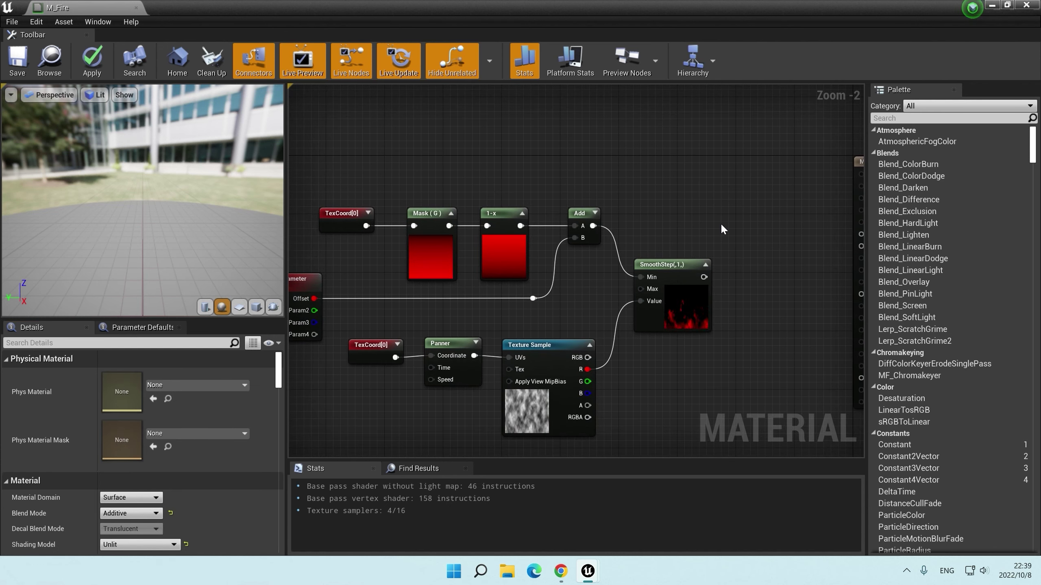
{"action": "left_click", "coordinate": [702, 229]}
{"action": "left_click_drag", "start_coordinate": [678, 284], "coordinate": [715, 250]}
{"action": "right_click_drag", "start_coordinate": [389, 100], "coordinate": [460, 163]}
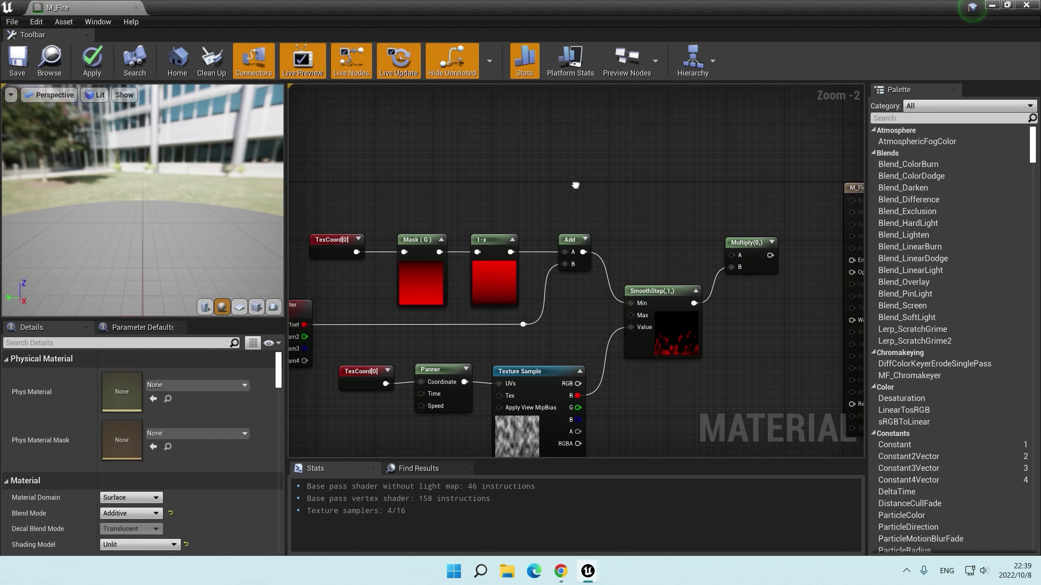
Step: Add a TexCoord[0] node feeding a ComponentMask that passes only the R channel
{"action": "left_click", "coordinate": [400, 132]}
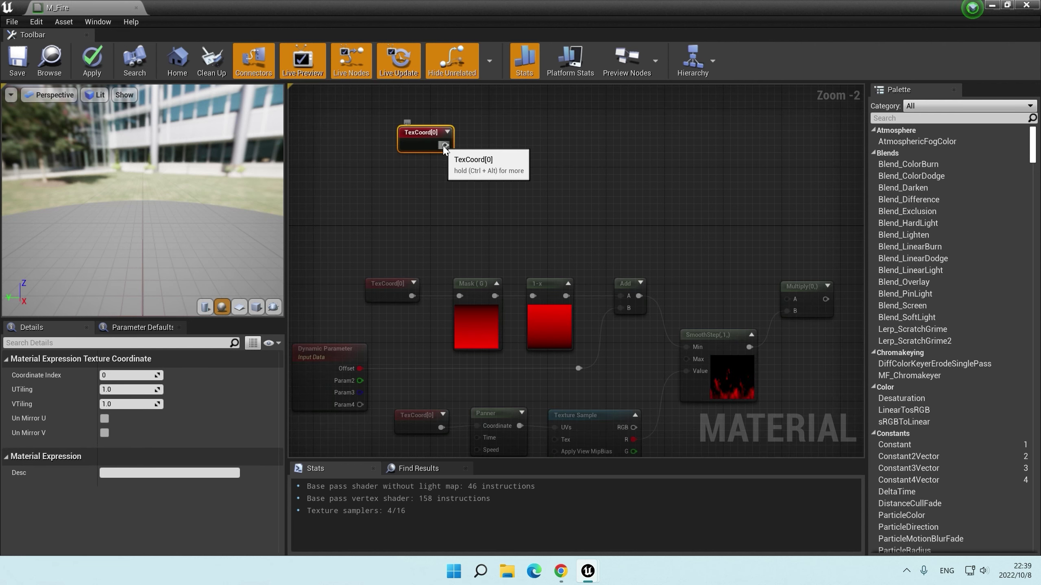
{"action": "left_click_drag", "start_coordinate": [446, 145], "coordinate": [465, 141]}
{"action": "type", "text": "c"}
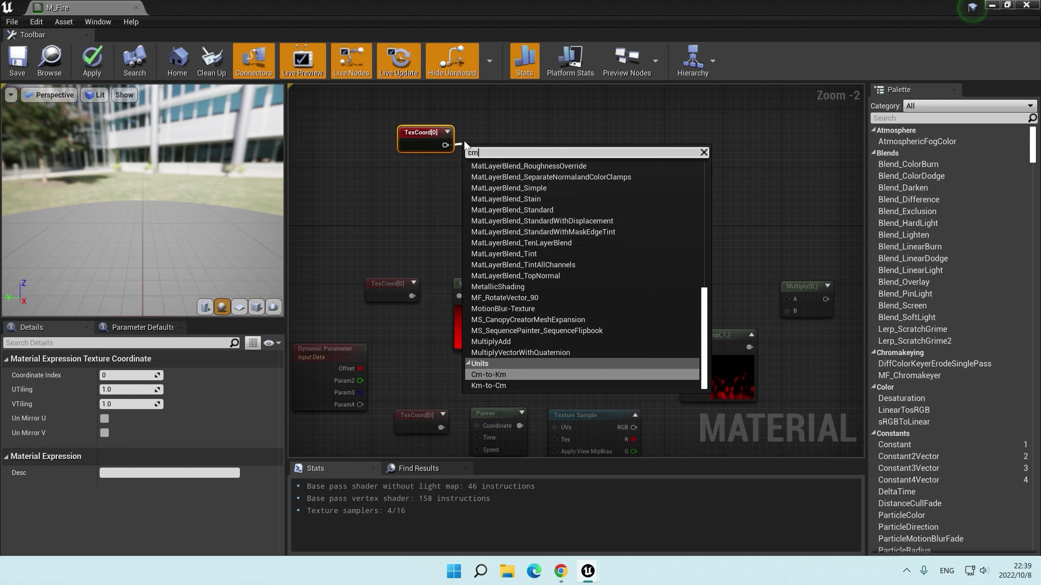
{"action": "key", "text": "Up"}
{"action": "key", "text": "Return"}
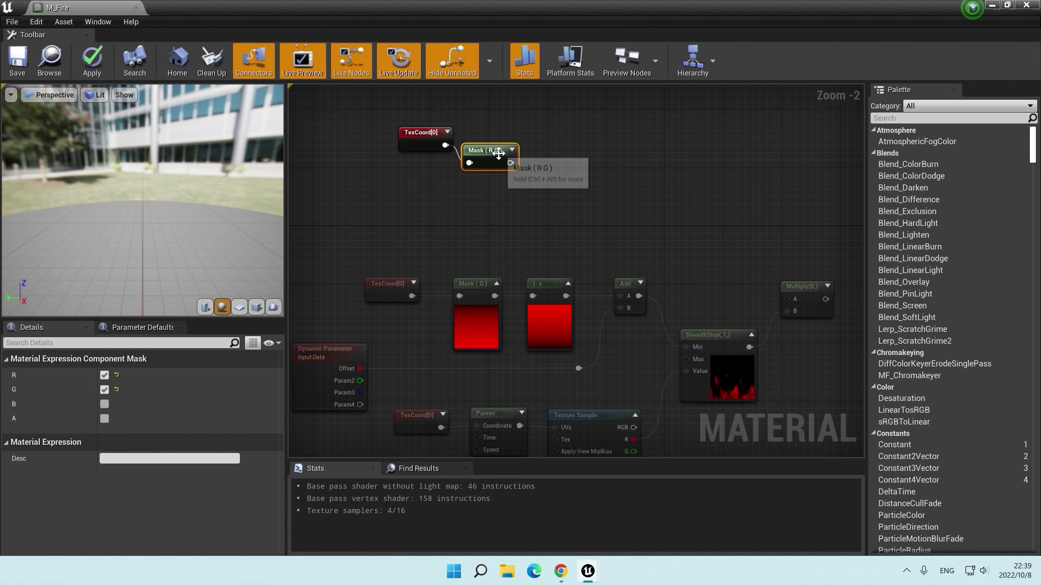
{"action": "left_click_drag", "start_coordinate": [498, 154], "coordinate": [519, 142]}
{"action": "left_click", "coordinate": [104, 390]}
{"action": "left_click", "coordinate": [547, 199]}
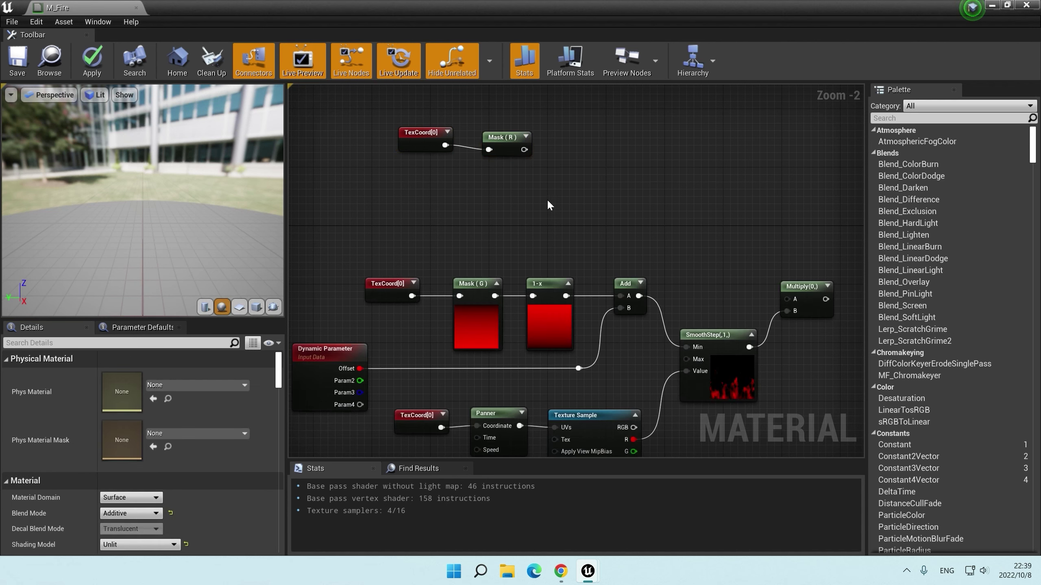
Step: Chain a Sine node and then a Power node after Mask (R)
{"action": "left_click_drag", "start_coordinate": [533, 163], "coordinate": [572, 155]}
{"action": "type", "text": "sine"}
{"action": "key", "text": "Return"}
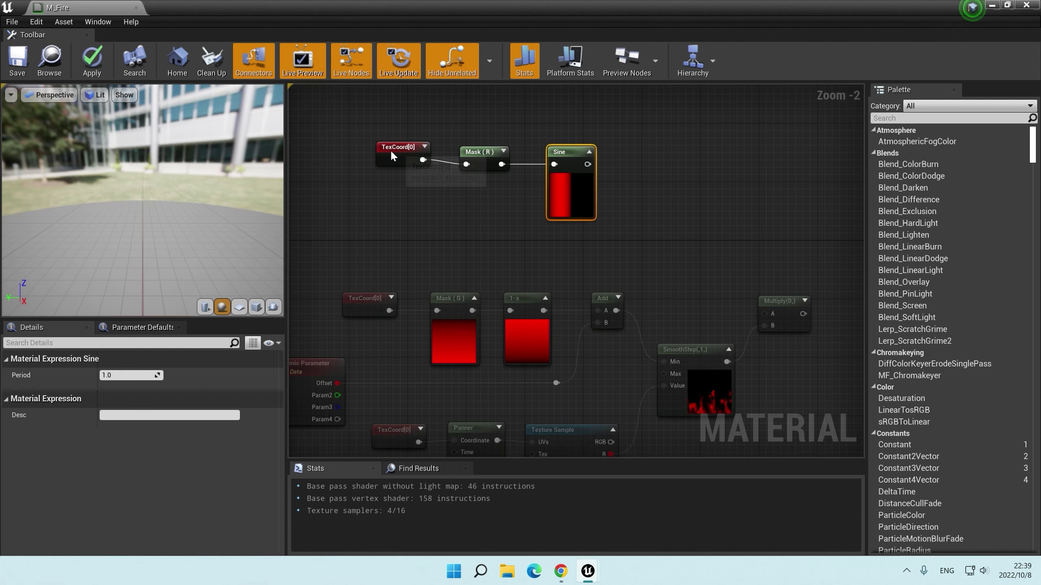
{"action": "left_click", "coordinate": [392, 155]}
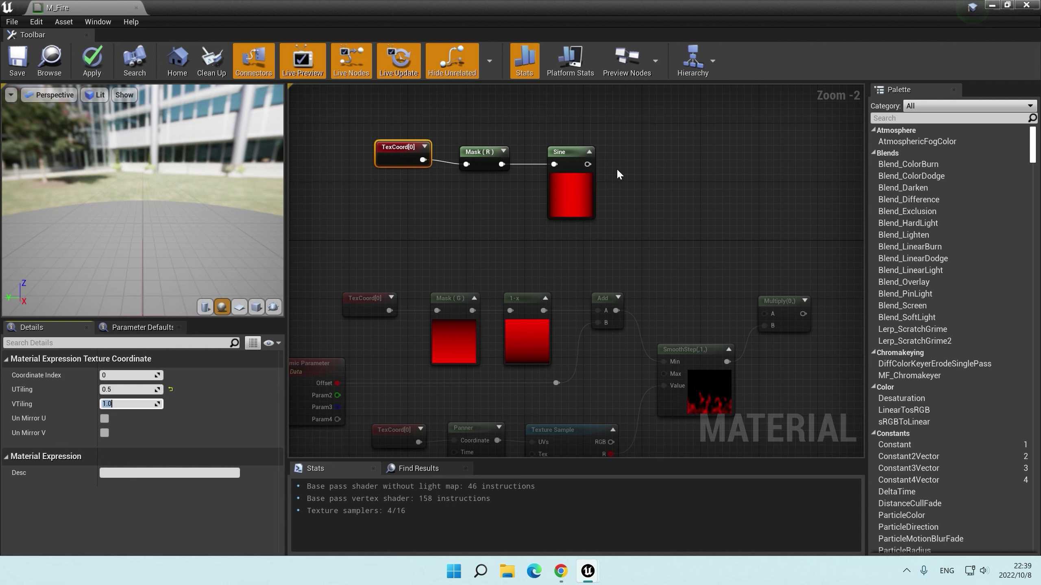
{"action": "key", "text": "e"}
{"action": "left_click", "coordinate": [631, 157]}
{"action": "left_click_drag", "start_coordinate": [587, 164], "coordinate": [641, 164]}
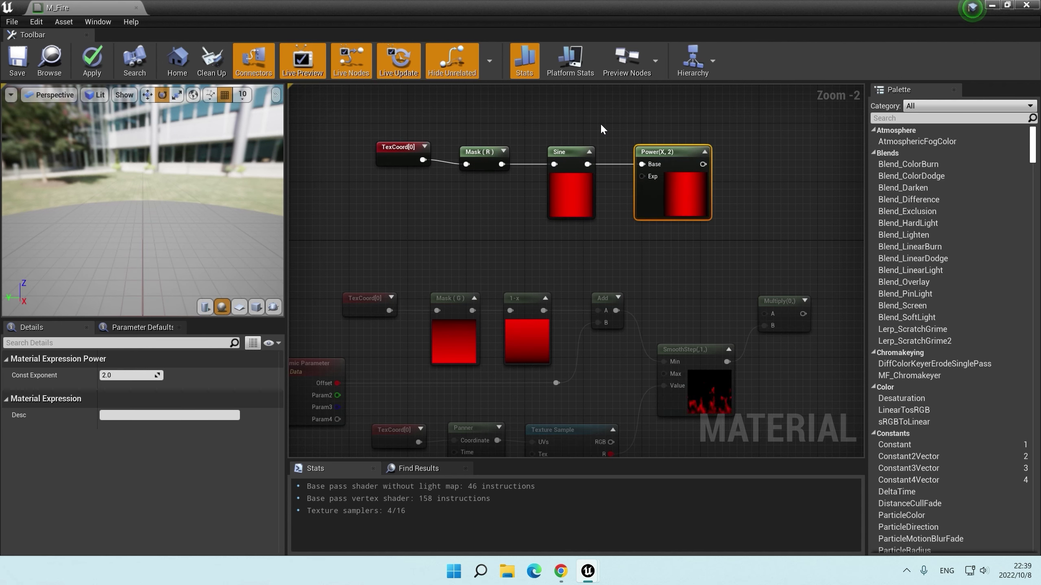
Step: Paste a second mask set to G, wire it from TexCoord, and rearrange the nodes
{"action": "key", "text": "ctrl+v"}
{"action": "mouse_move", "coordinate": [423, 159]}
{"action": "left_mouse_down"}
{"action": "mouse_move", "coordinate": [475, 217]}
{"action": "mouse_move", "coordinate": [491, 214]}
{"action": "left_mouse_up"}
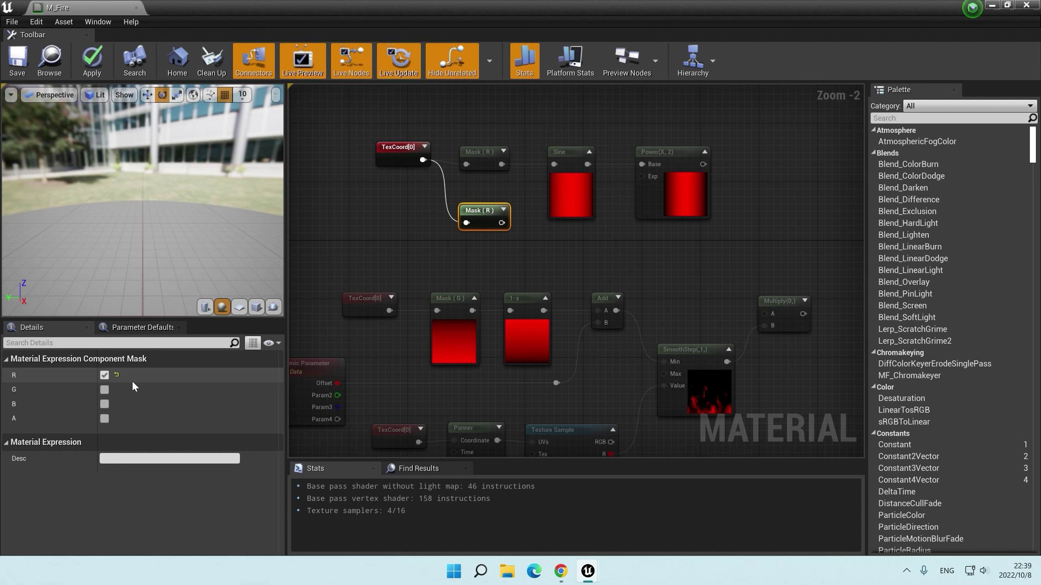
{"action": "left_click", "coordinate": [504, 211]}
{"action": "mouse_move", "coordinate": [438, 151]}
{"action": "left_mouse_down"}
{"action": "mouse_move", "coordinate": [569, 209]}
{"action": "mouse_move", "coordinate": [541, 160]}
{"action": "left_mouse_up"}
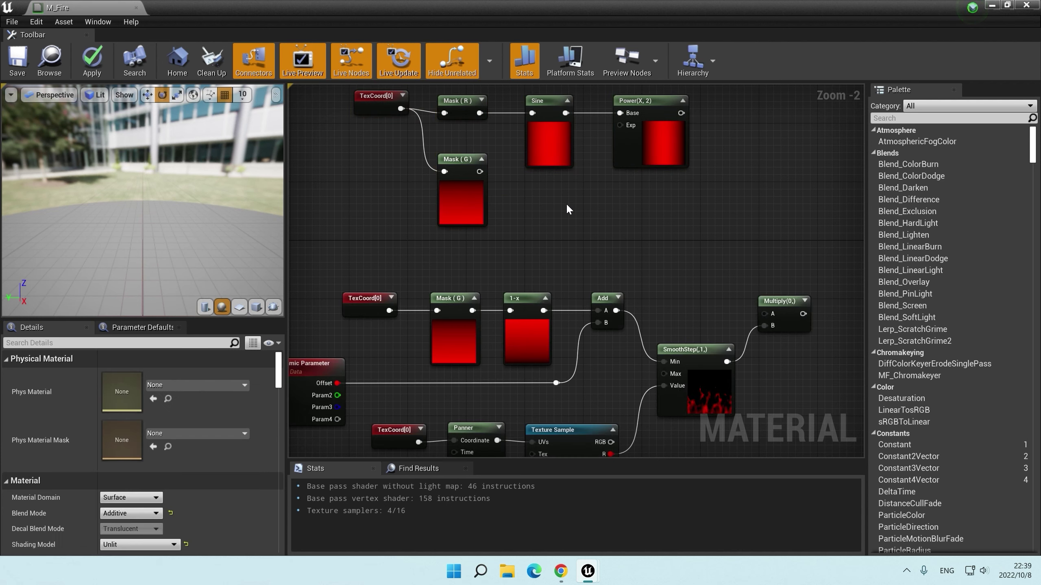
{"action": "right_click_drag", "start_coordinate": [566, 203], "coordinate": [552, 225]}
{"action": "left_click_drag", "start_coordinate": [467, 239], "coordinate": [459, 253]}
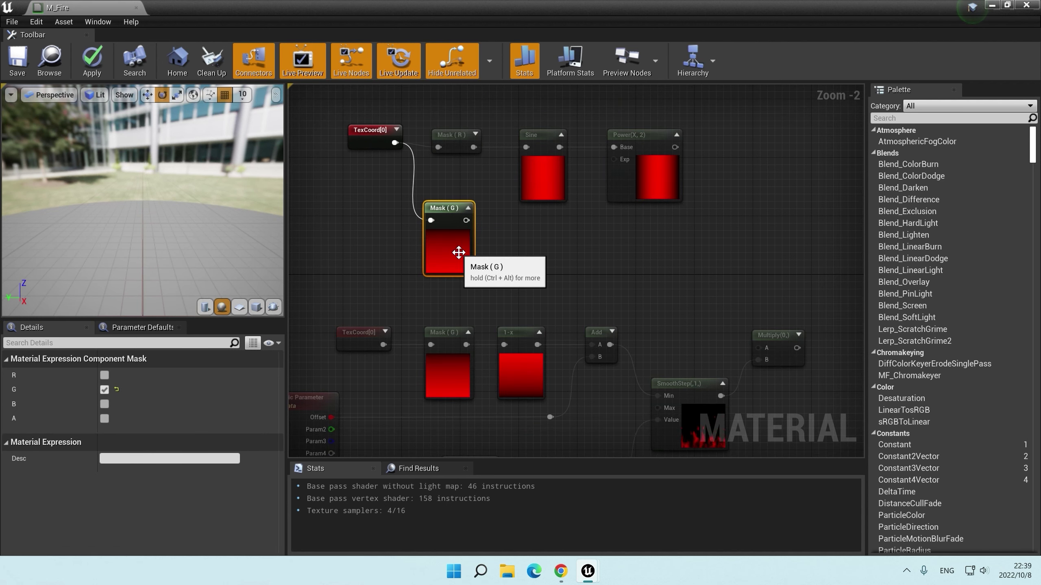
{"action": "left_click", "coordinate": [556, 271]}
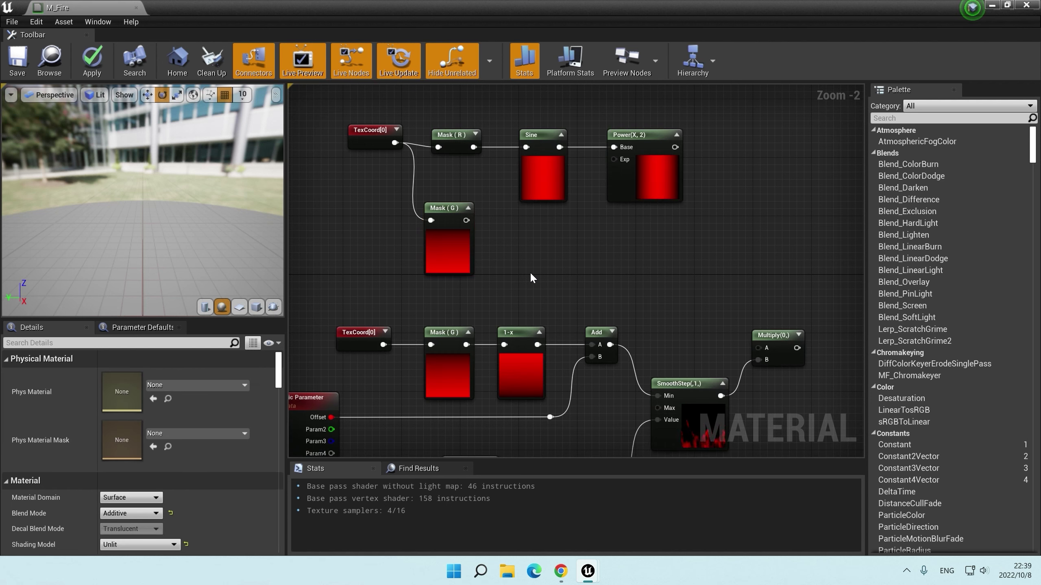
Step: Add a Power node with exponent 10 fed by Mask (G)
{"action": "left_click", "coordinate": [493, 239]}
{"action": "left_click_drag", "start_coordinate": [520, 242], "coordinate": [540, 245]}
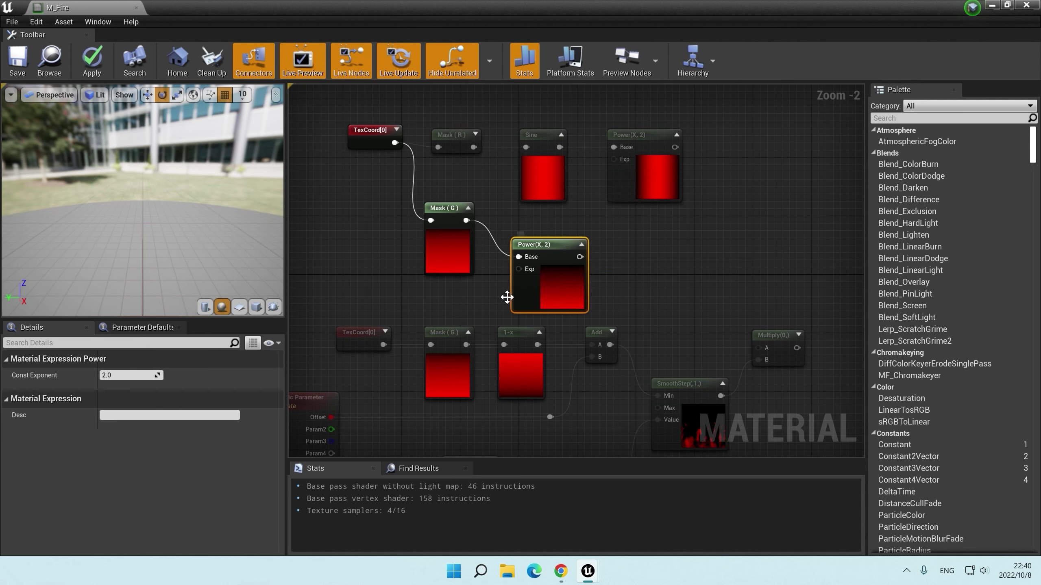
{"action": "left_click", "coordinate": [138, 380]}
{"action": "type", "text": "0"}
{"action": "key", "text": "Return"}
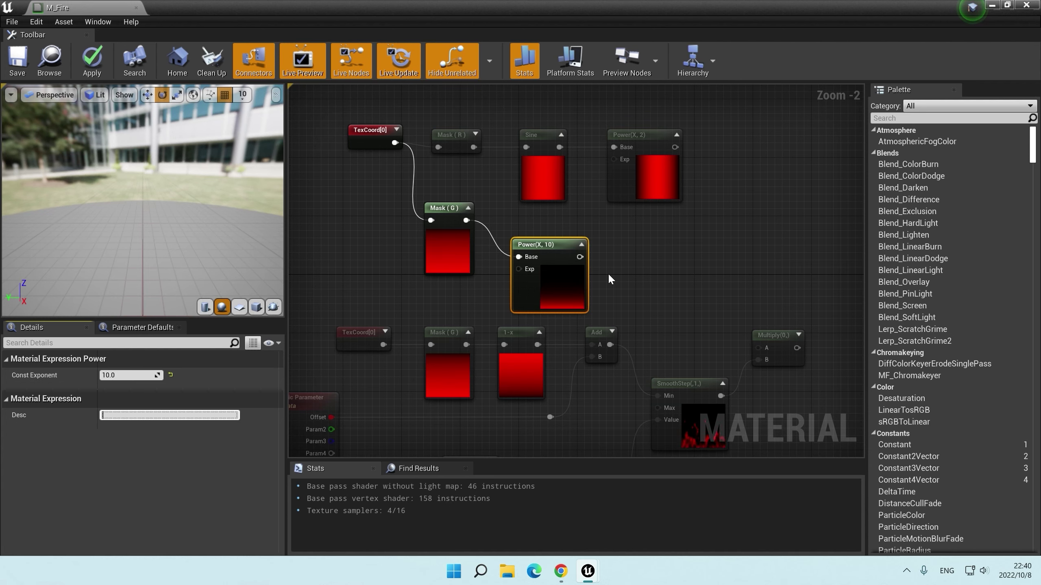
{"action": "scroll", "coordinate": [606, 275], "scroll_direction": "up", "scroll_amount": 1}
{"action": "left_click", "coordinate": [473, 223]}
Step: Subtract Power(X, 10) from Mask (G) with a Subtract node
{"action": "left_click_drag", "start_coordinate": [442, 211], "coordinate": [469, 226]}
{"action": "type", "text": "sub"}
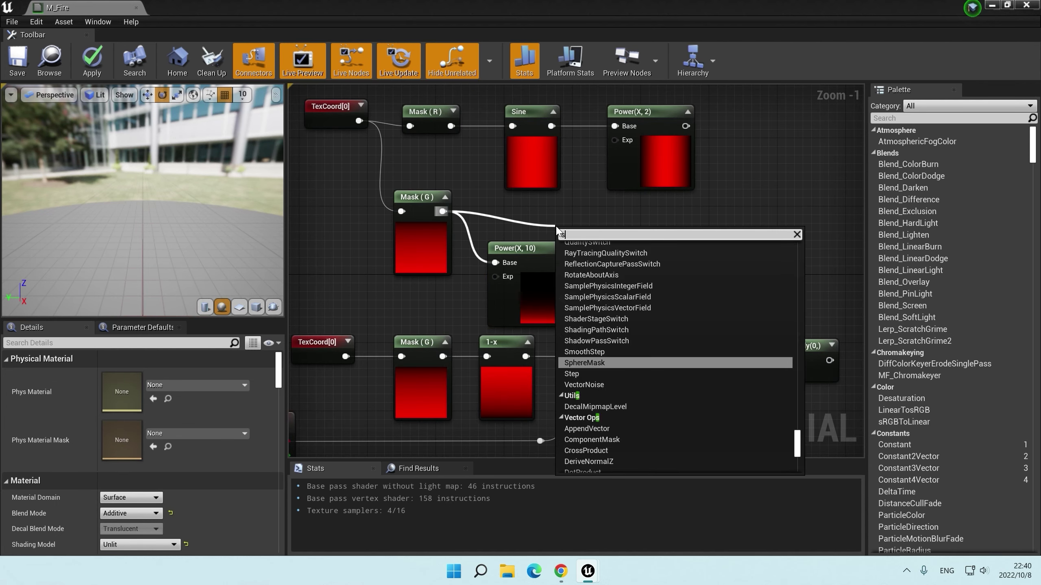
{"action": "left_click", "coordinate": [557, 232]}
{"action": "left_click_drag", "start_coordinate": [587, 245], "coordinate": [629, 208]}
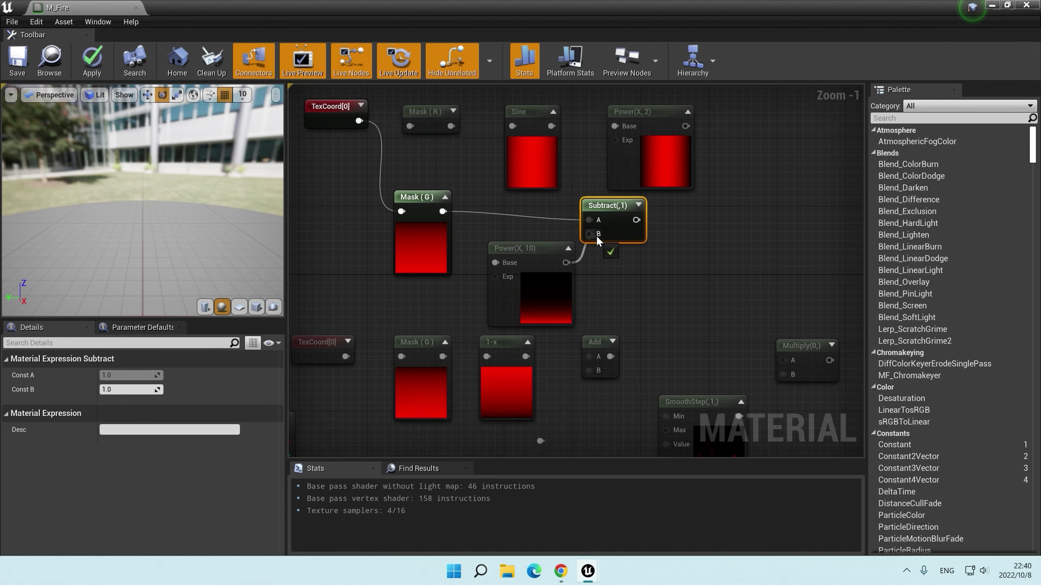
{"action": "left_click_drag", "start_coordinate": [567, 262], "coordinate": [607, 225]}
{"action": "right_click_drag", "start_coordinate": [635, 257], "coordinate": [665, 288]}
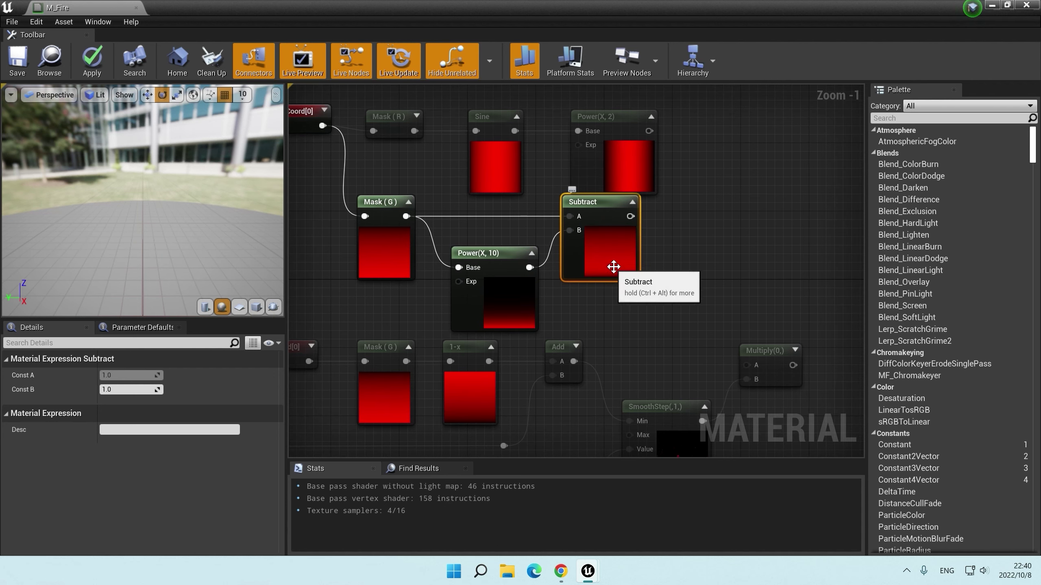
{"action": "left_click_drag", "start_coordinate": [639, 213], "coordinate": [699, 213]}
{"action": "right_click_drag", "start_coordinate": [682, 251], "coordinate": [598, 244]}
{"action": "left_click", "coordinate": [597, 244]}
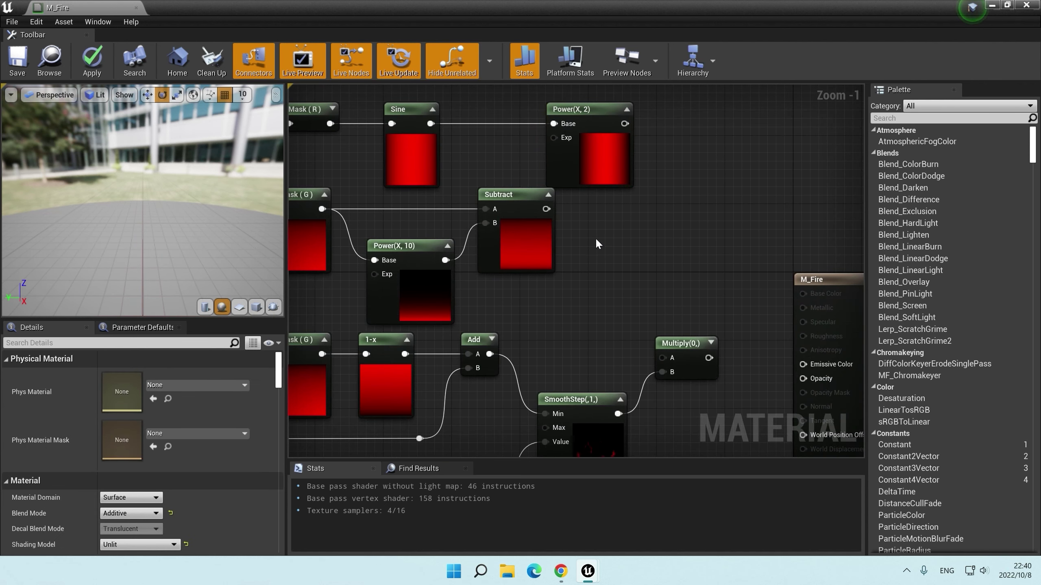
Step: Add a Power node after the Subtract
{"action": "left_click", "coordinate": [594, 229]}
{"action": "left_click_drag", "start_coordinate": [546, 209], "coordinate": [600, 237]}
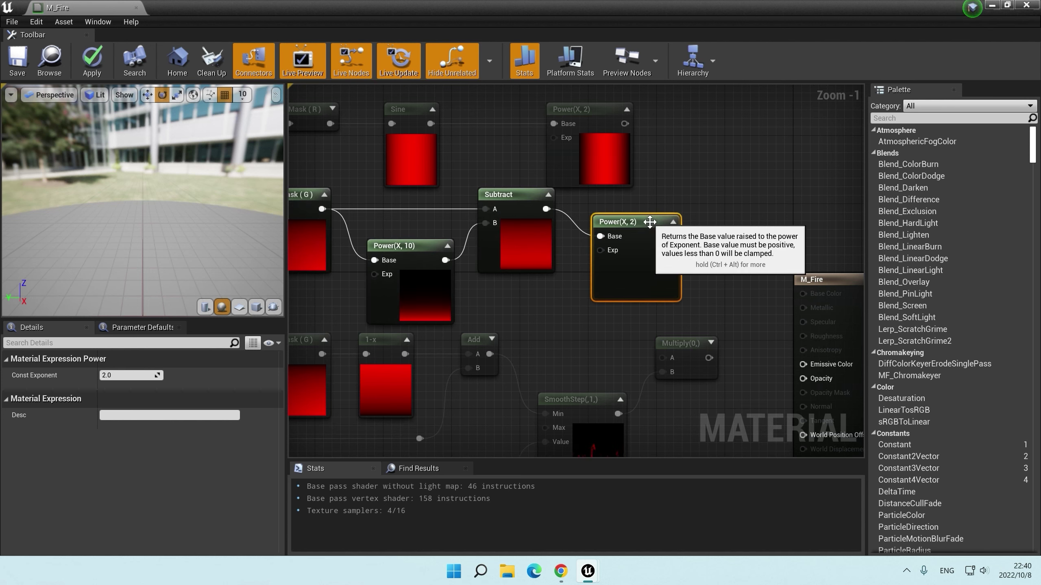
{"action": "left_click", "coordinate": [704, 203]}
{"action": "right_click_drag", "start_coordinate": [704, 204], "coordinate": [651, 207]}
Step: Multiply the lower and upper Power outputs together
{"action": "left_click", "coordinate": [673, 183]}
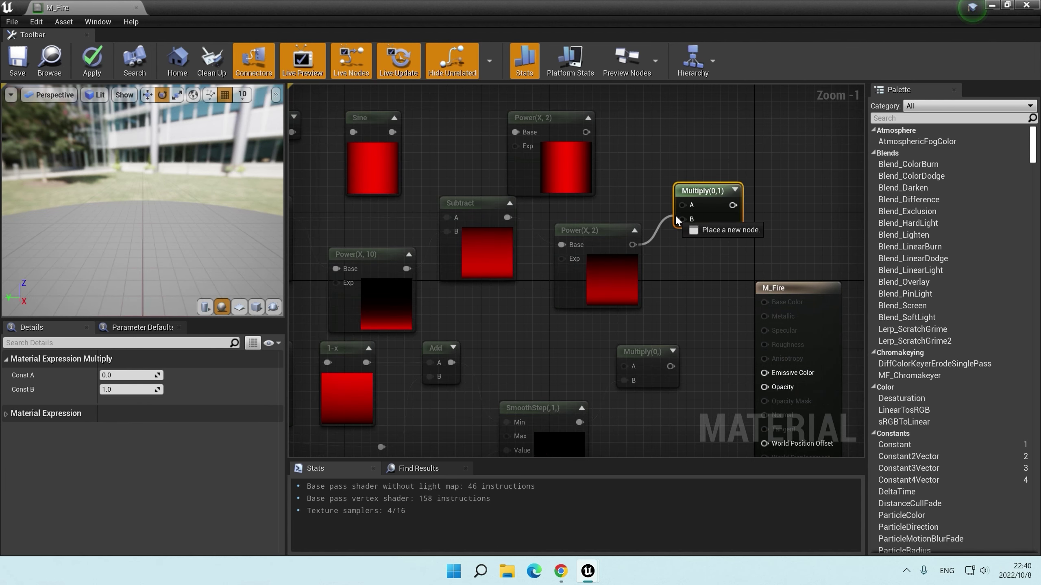
{"action": "left_click_drag", "start_coordinate": [682, 219], "coordinate": [633, 245]}
{"action": "right_click", "coordinate": [623, 142]}
{"action": "left_click_drag", "start_coordinate": [574, 117], "coordinate": [684, 205]}
{"action": "left_click", "coordinate": [729, 190]}
{"action": "right_click_drag", "start_coordinate": [750, 173], "coordinate": [745, 172]}
{"action": "scroll", "coordinate": [602, 137], "scroll_direction": "down", "scroll_amount": 1}
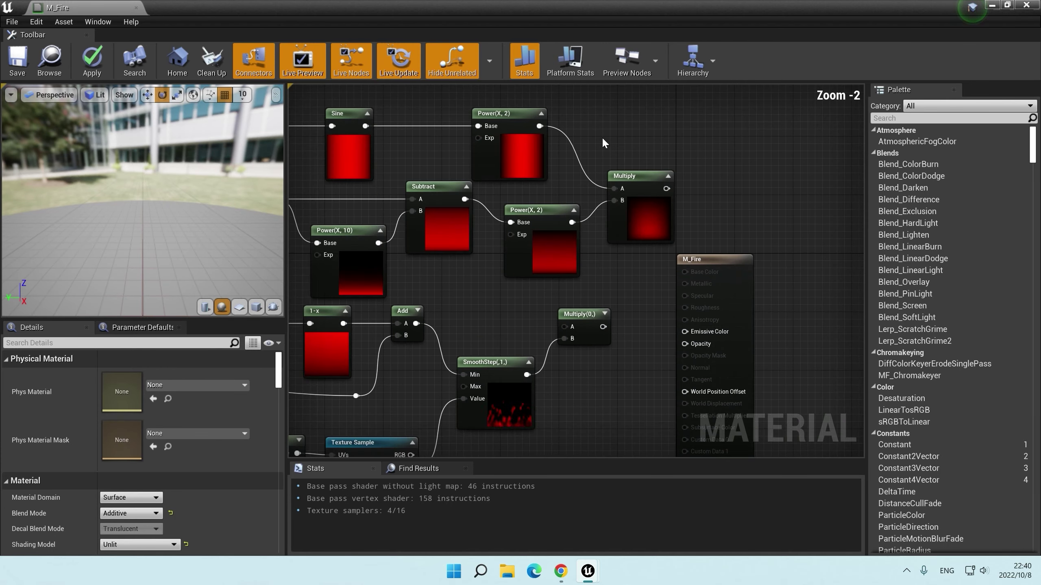
{"action": "scroll", "coordinate": [605, 157], "scroll_direction": "down", "scroll_amount": 1}
{"action": "scroll", "coordinate": [605, 158], "scroll_direction": "down", "scroll_amount": 1}
Step: Reposition the upper node chain and set the lower Power exponent to 3
{"action": "mouse_move", "coordinate": [411, 115]}
{"action": "left_mouse_down"}
{"action": "mouse_move", "coordinate": [724, 242]}
{"action": "mouse_move", "coordinate": [644, 230]}
{"action": "left_mouse_up"}
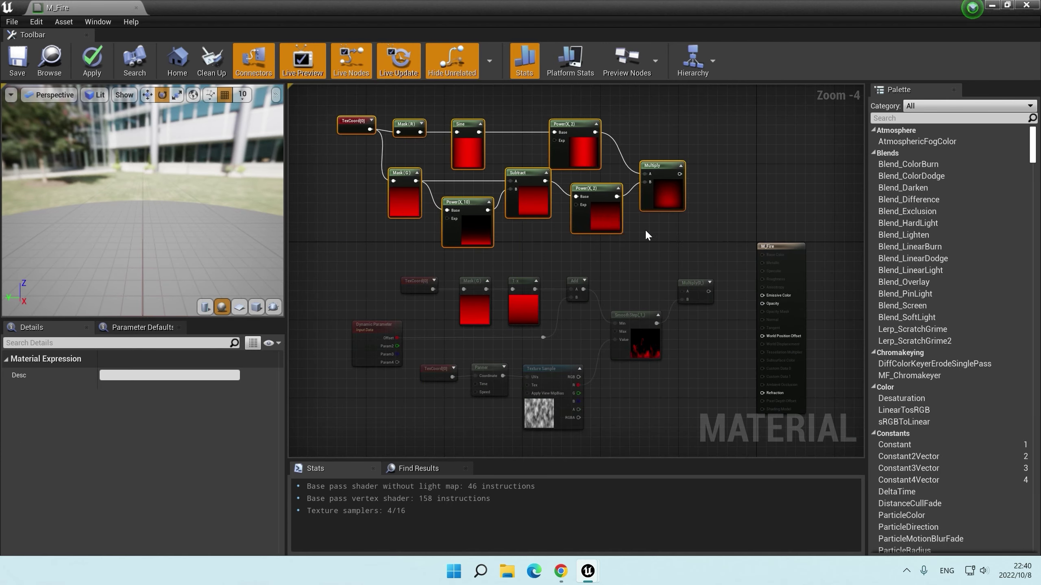
{"action": "left_click", "coordinate": [645, 230]}
{"action": "scroll", "coordinate": [538, 231], "scroll_direction": "up", "scroll_amount": 2}
{"action": "right_click_drag", "start_coordinate": [538, 230], "coordinate": [510, 263]}
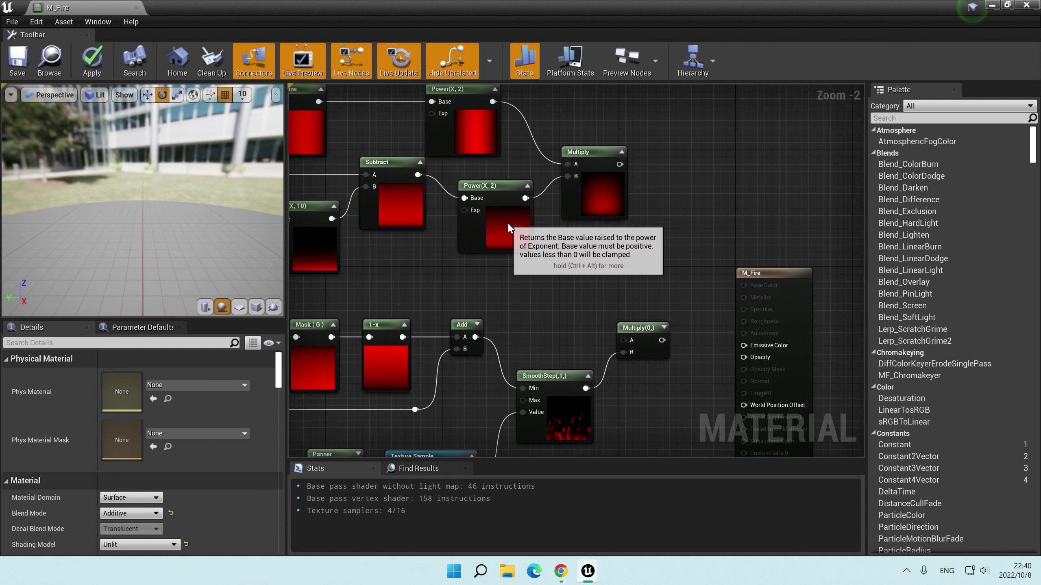
{"action": "left_click", "coordinate": [504, 230]}
{"action": "left_click", "coordinate": [132, 375]}
{"action": "type", "text": "3"}
{"action": "key", "text": "Tab"}
Step: Set the upper Power exponent to 3 and feed the mask Multiply into Multiply(0,)'s A input
{"action": "left_click", "coordinate": [449, 141]}
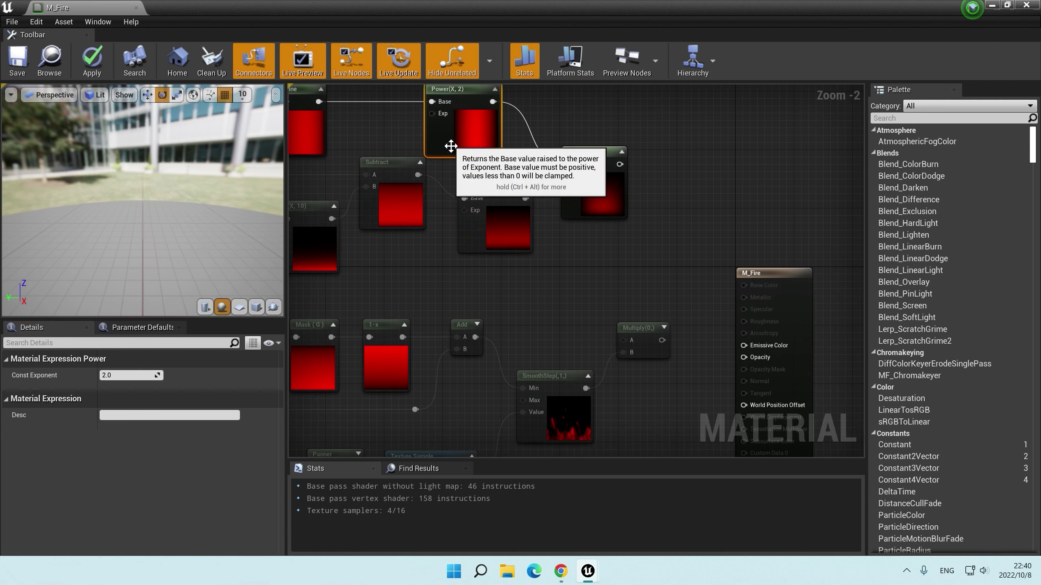
{"action": "left_click", "coordinate": [127, 375]}
{"action": "type", "text": "3"}
{"action": "key", "text": "Tab"}
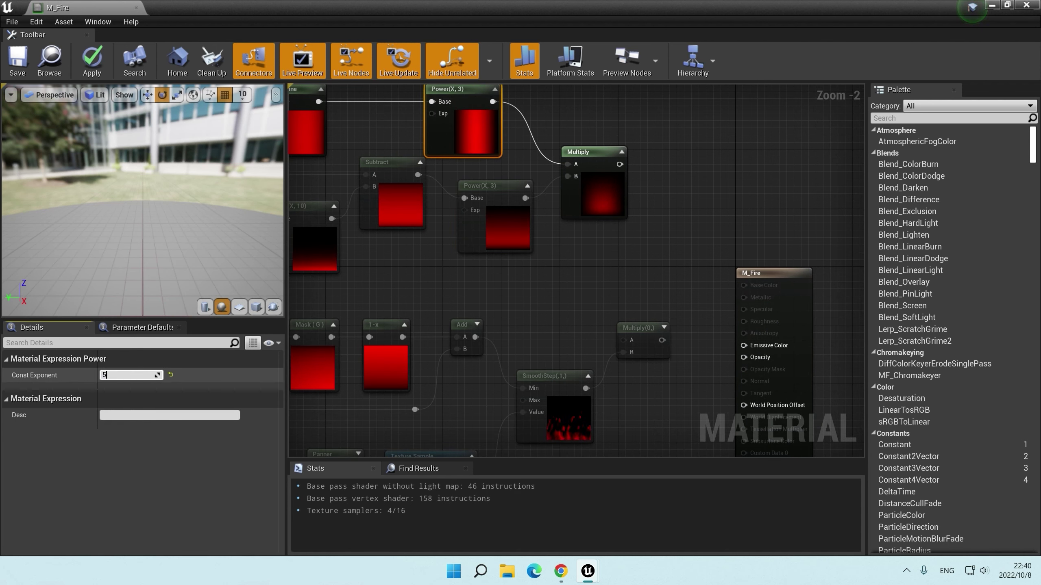
{"action": "key", "text": "Tab"}
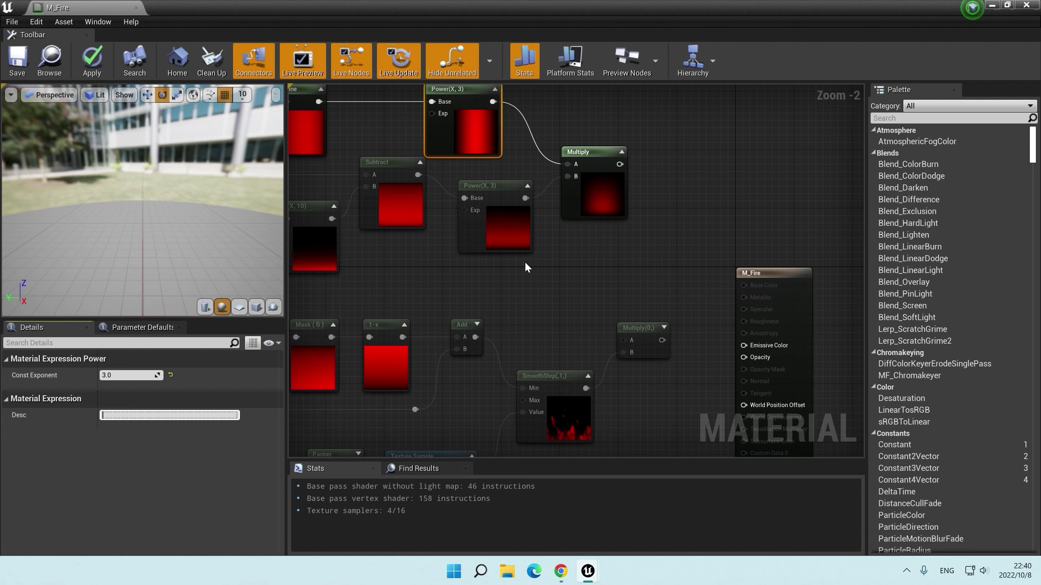
{"action": "left_click", "coordinate": [525, 261]}
{"action": "right_click_drag", "start_coordinate": [525, 261], "coordinate": [508, 202]}
{"action": "left_click_drag", "start_coordinate": [610, 275], "coordinate": [611, 111]}
Step: Select the Dynamic Parameter node and enter -1.0 as its default R value
{"action": "left_click_drag", "start_coordinate": [643, 273], "coordinate": [659, 253]}
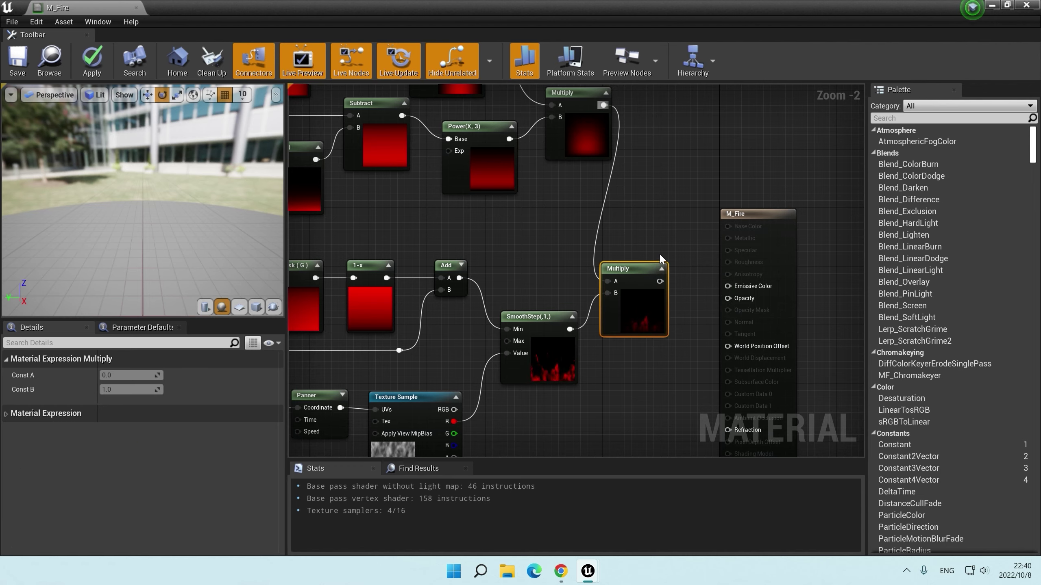
{"action": "scroll", "coordinate": [658, 253], "scroll_direction": "up", "scroll_amount": 2}
{"action": "scroll", "coordinate": [639, 243], "scroll_direction": "down", "scroll_amount": 2}
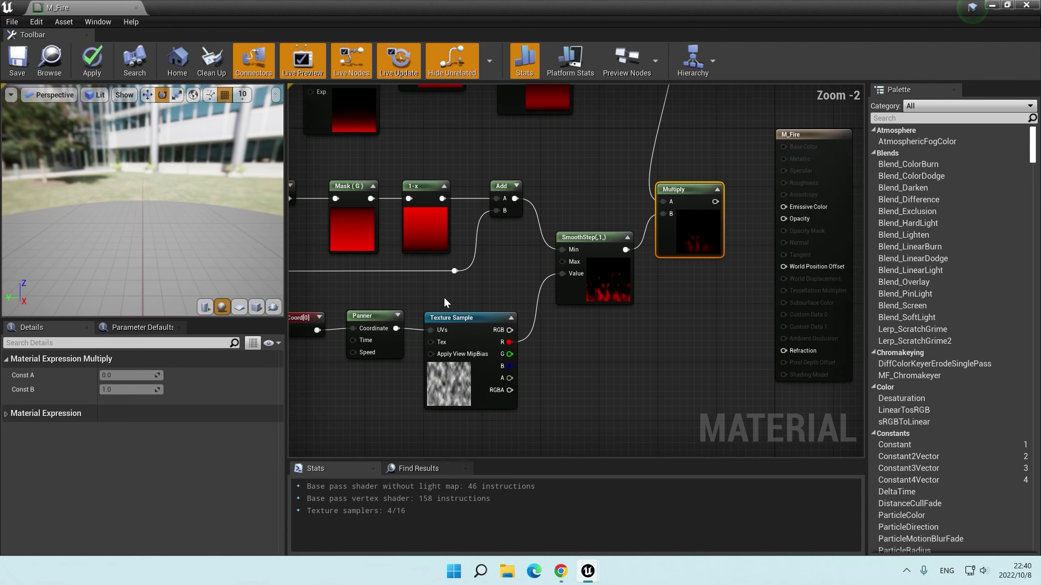
{"action": "scroll", "coordinate": [444, 296], "scroll_direction": "down", "scroll_amount": 1}
{"action": "right_click_drag", "start_coordinate": [444, 296], "coordinate": [653, 283]}
{"action": "left_click", "coordinate": [451, 287]}
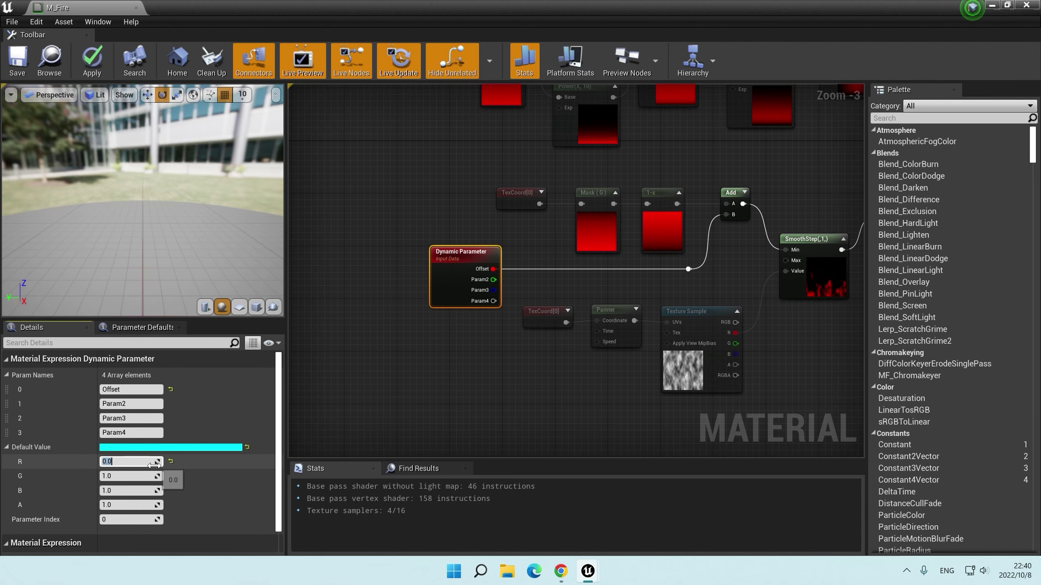
{"action": "type", "text": "1"}
{"action": "key", "text": "Return"}
Step: Correct the Dynamic Parameter's default R (Offset) value to -0.5
{"action": "right_click_drag", "start_coordinate": [548, 318], "coordinate": [348, 287]}
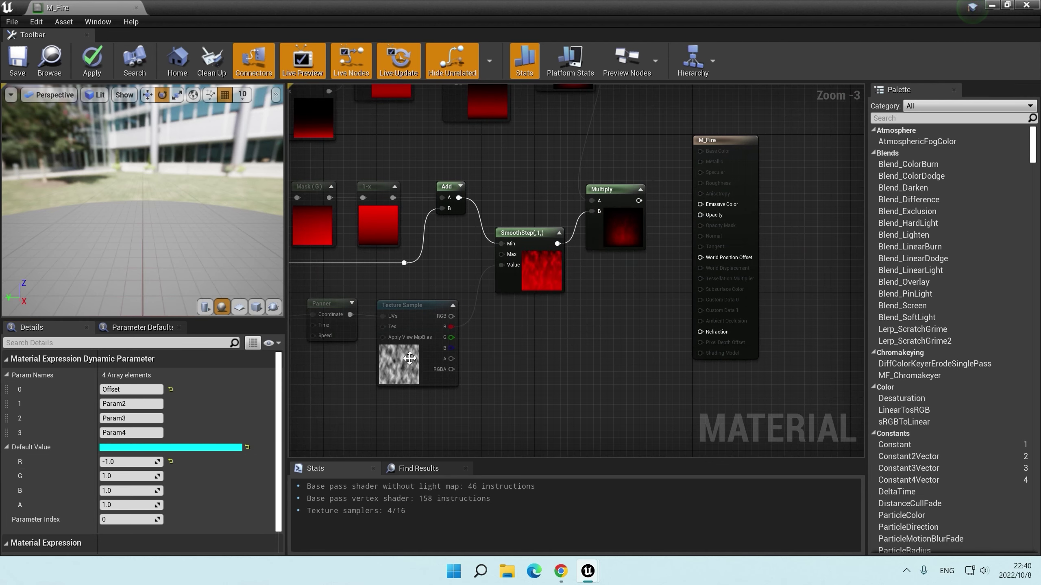
{"action": "scroll", "coordinate": [577, 295], "scroll_direction": "up", "scroll_amount": 2}
{"action": "left_click", "coordinate": [127, 461]}
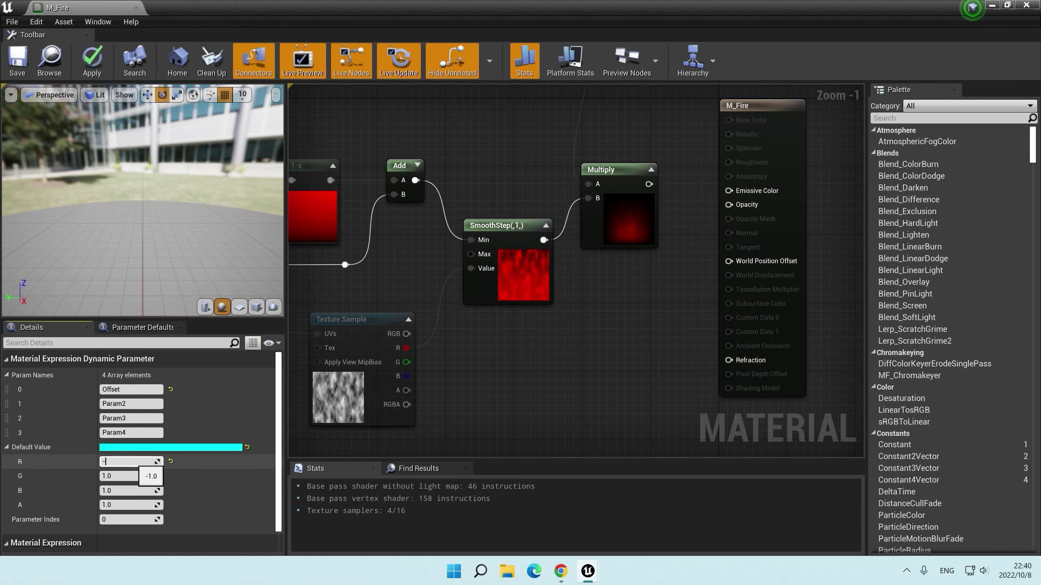
{"action": "type", "text": "0.5"}
{"action": "key", "text": "Tab"}
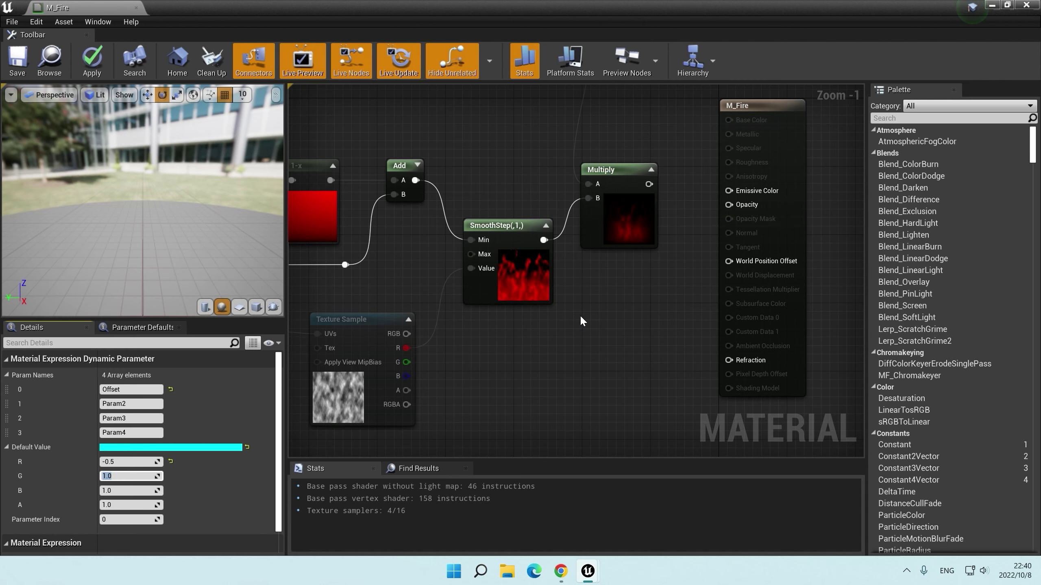
{"action": "scroll", "coordinate": [601, 306], "scroll_direction": "down", "scroll_amount": 1}
{"action": "mouse_move", "coordinate": [601, 304]}
{"action": "right_mouse_down"}
{"action": "mouse_move", "coordinate": [617, 361]}
{"action": "mouse_move", "coordinate": [631, 314]}
{"action": "right_mouse_up"}
{"action": "left_click", "coordinate": [617, 360]}
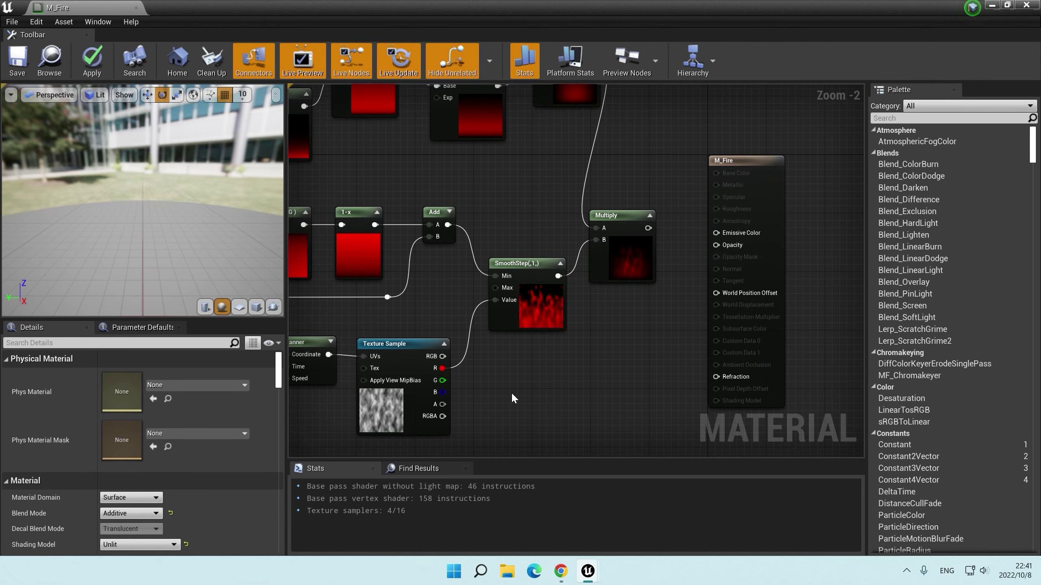
Step: Shift TexCoord and Panner left and add an Add node after the Panner
{"action": "right_click_drag", "start_coordinate": [511, 391], "coordinate": [773, 235]}
{"action": "right_click_drag", "start_coordinate": [566, 247], "coordinate": [557, 288]}
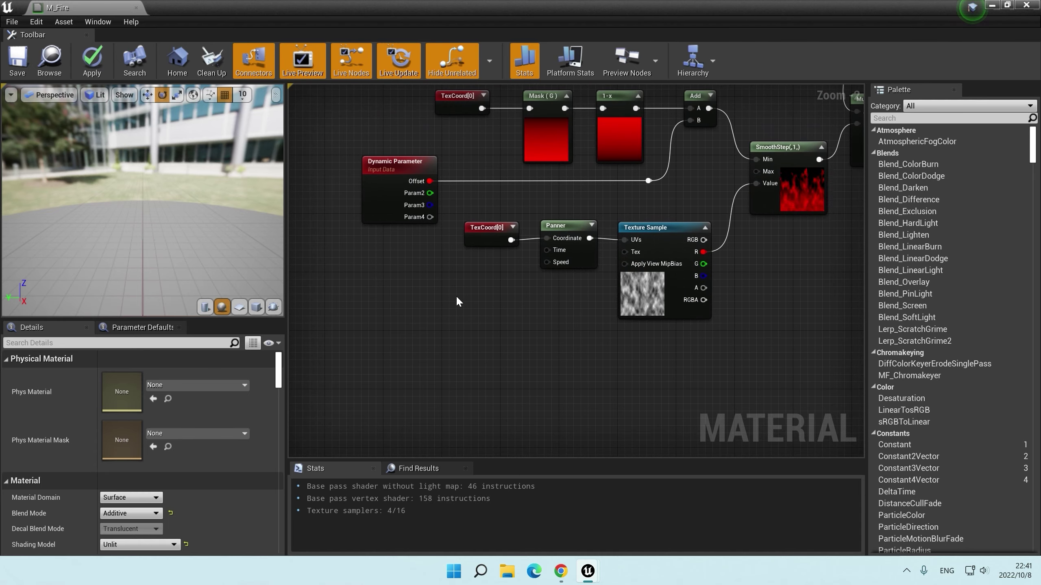
{"action": "left_click", "coordinate": [565, 228]}
{"action": "left_click_drag", "start_coordinate": [563, 228], "coordinate": [466, 245]}
{"action": "left_click", "coordinate": [539, 250]}
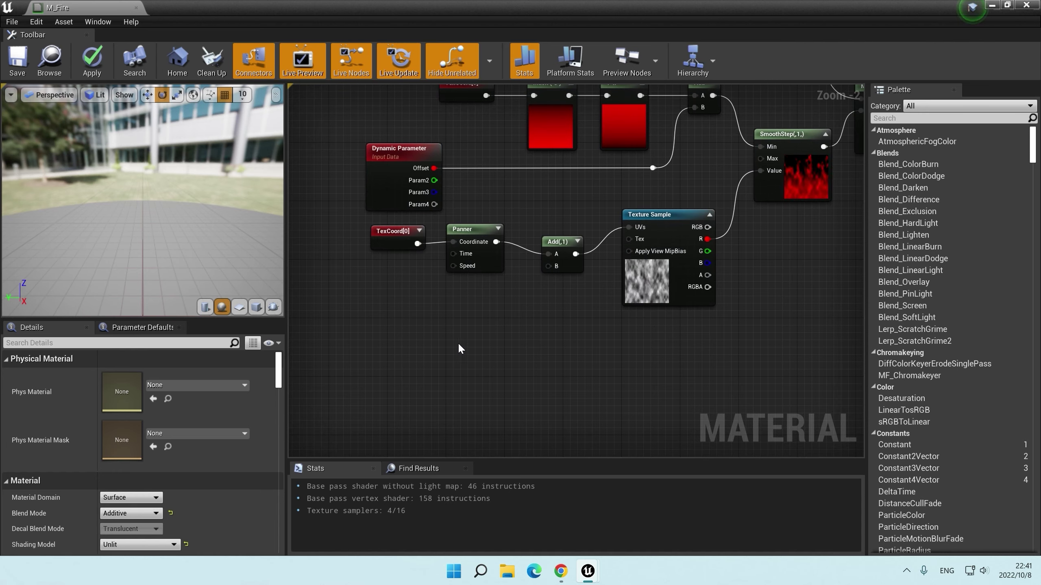
Step: Add a noise Texture Sample, multiplied by 0.05, into the Add's B input
{"action": "left_click", "coordinate": [459, 348]}
{"action": "right_click_drag", "start_coordinate": [532, 369], "coordinate": [478, 307]}
{"action": "left_click", "coordinate": [202, 487]}
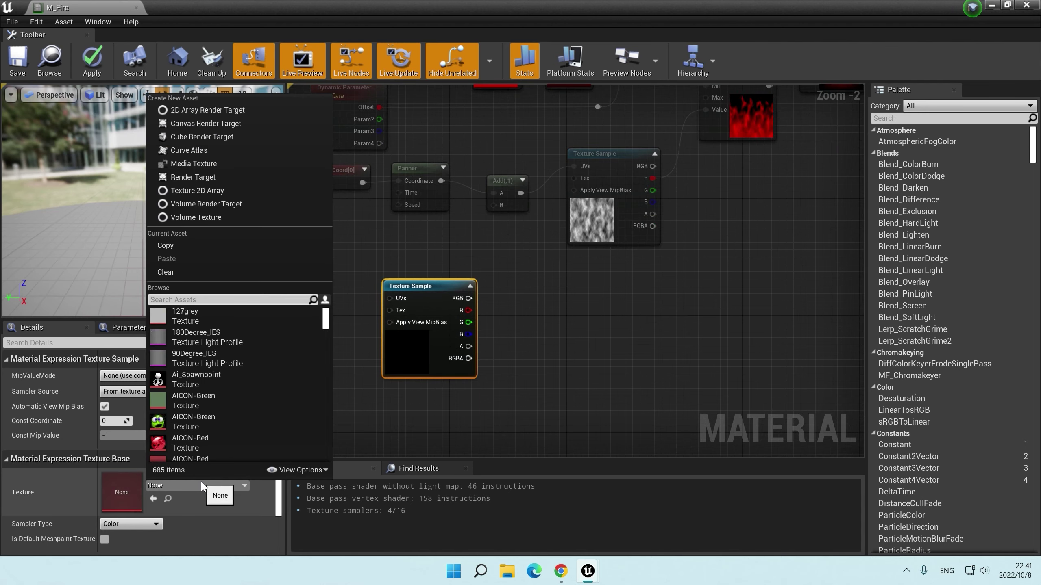
{"action": "type", "text": "noise"}
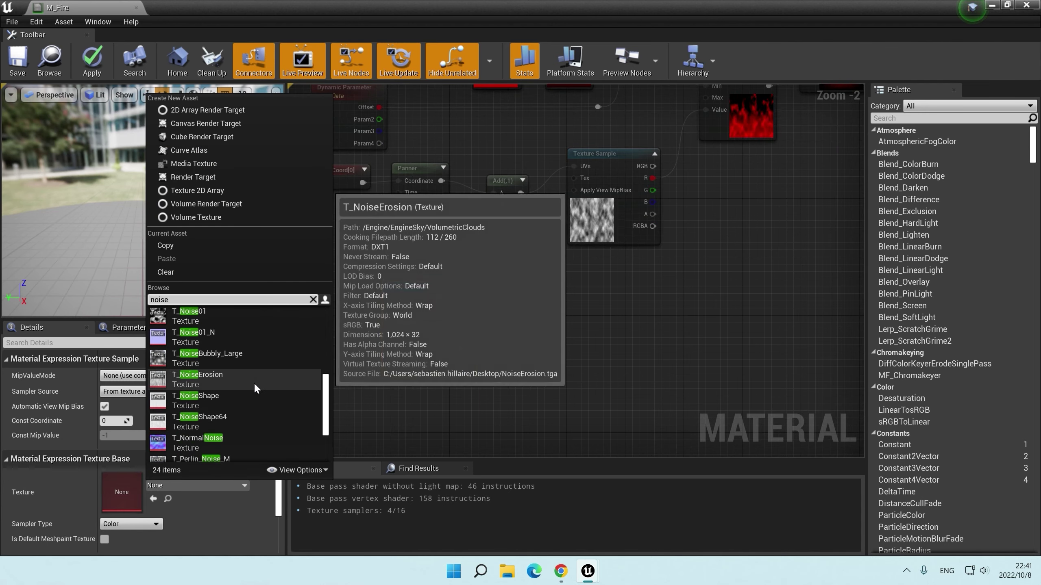
{"action": "left_click", "coordinate": [185, 354]}
{"action": "left_click_drag", "start_coordinate": [433, 339], "coordinate": [407, 361]}
{"action": "left_click", "coordinate": [493, 335]}
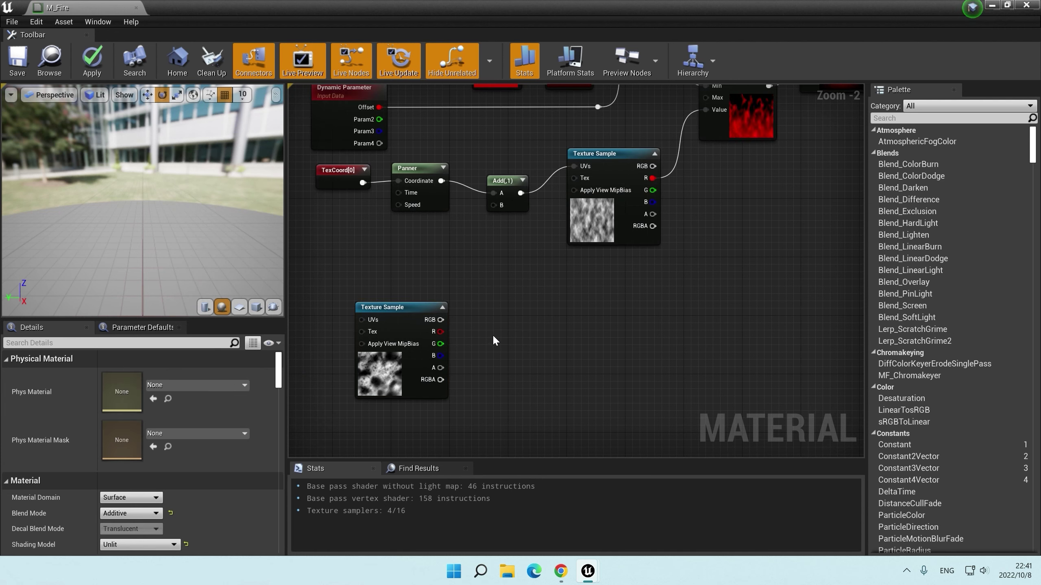
{"action": "left_click_drag", "start_coordinate": [504, 342], "coordinate": [494, 205]}
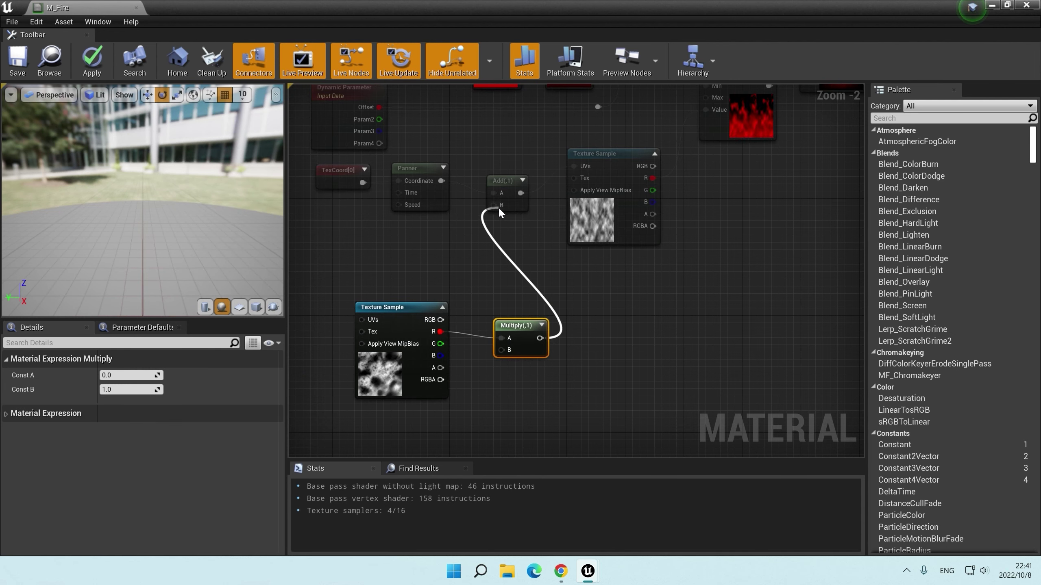
{"action": "left_click", "coordinate": [127, 389]}
{"action": "type", "text": ".1"}
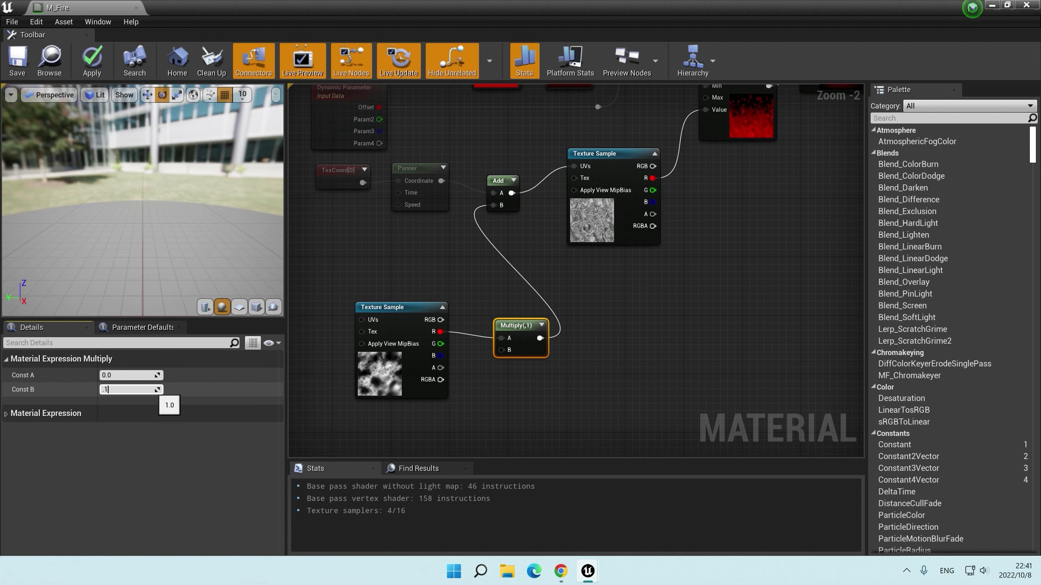
{"action": "key", "text": "Return"}
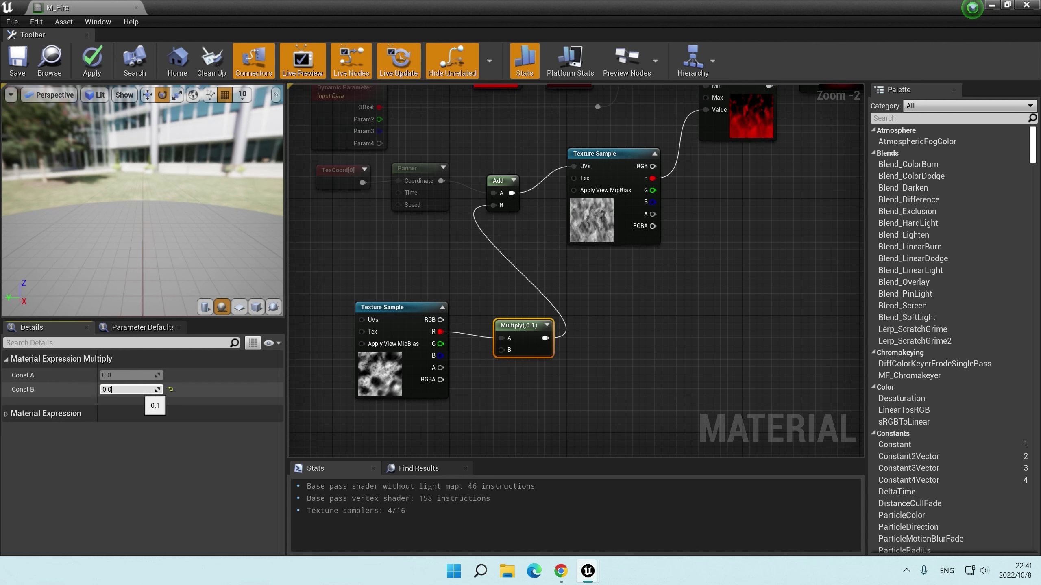
Step: Drive the noise texture's UVs with a Panner at speed 1.0 in both directions
{"action": "right_click_drag", "start_coordinate": [409, 288], "coordinate": [521, 234]}
{"action": "left_click", "coordinate": [382, 247]}
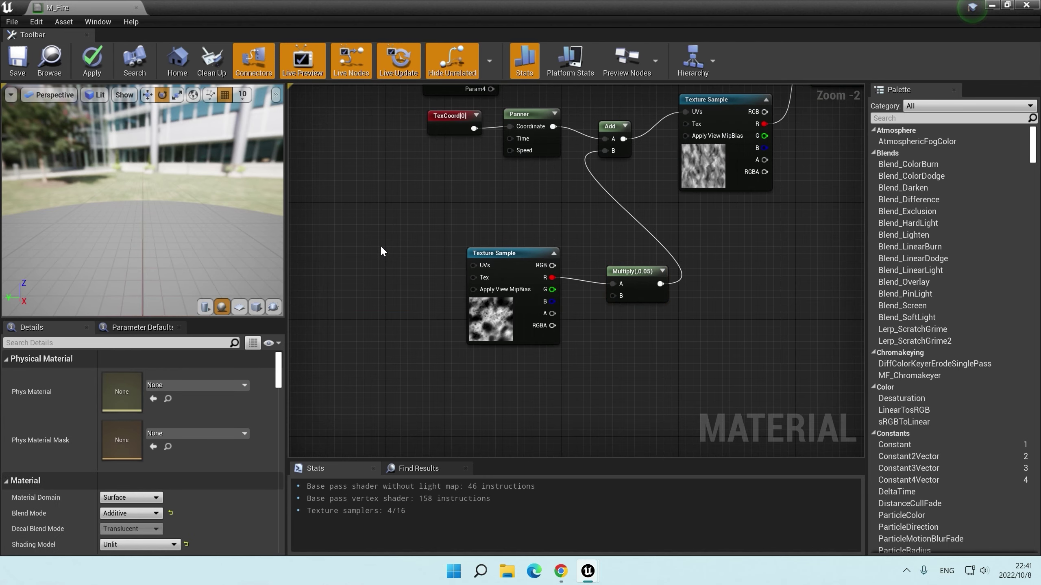
{"action": "left_click", "coordinate": [385, 245]}
{"action": "left_click_drag", "start_coordinate": [435, 263], "coordinate": [474, 265]}
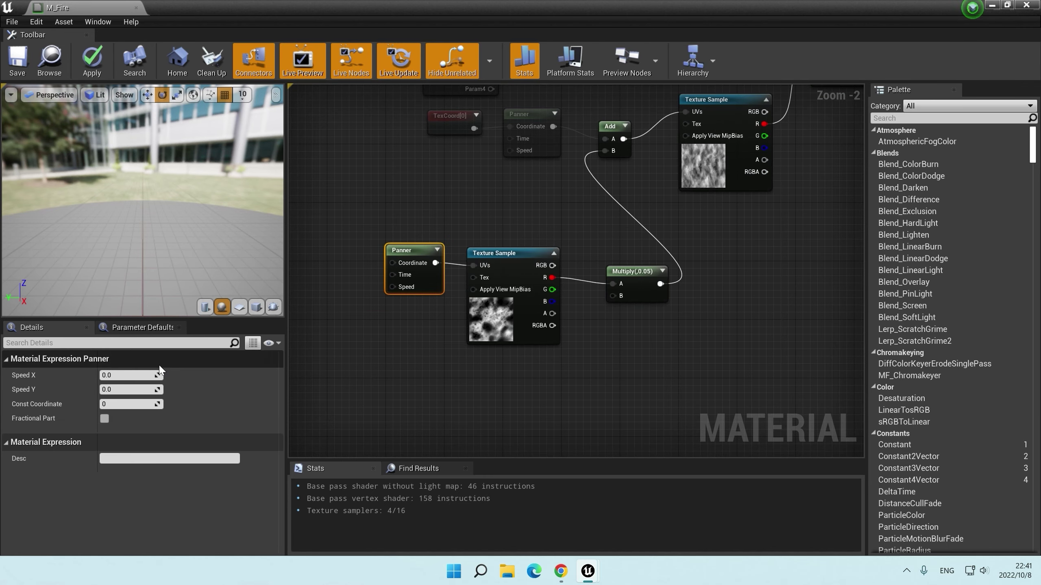
{"action": "left_click", "coordinate": [127, 375]}
{"action": "type", "text": "1"}
{"action": "left_click", "coordinate": [127, 389]}
{"action": "type", "text": "1"}
{"action": "right_click_drag", "start_coordinate": [503, 197], "coordinate": [418, 274]}
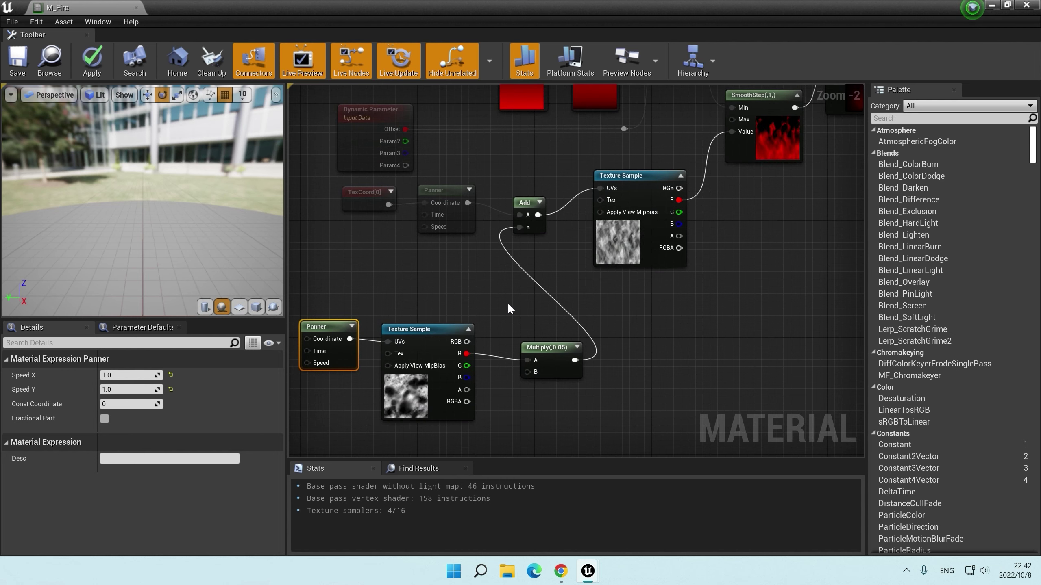
{"action": "mouse_move", "coordinate": [508, 308]}
{"action": "right_mouse_down"}
{"action": "mouse_move", "coordinate": [409, 338]}
{"action": "mouse_move", "coordinate": [600, 249]}
{"action": "right_mouse_up"}
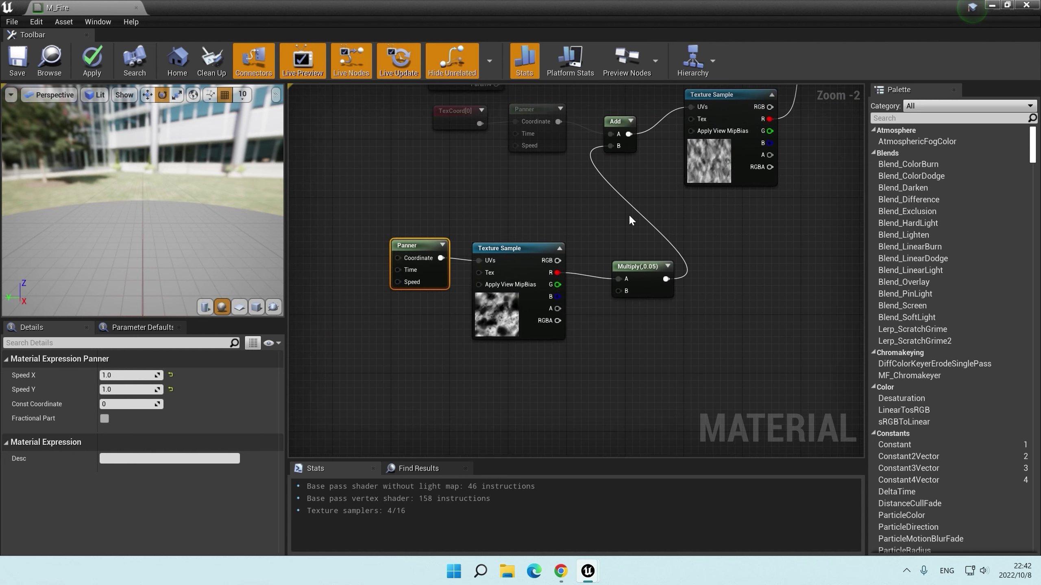
{"action": "right_click_drag", "start_coordinate": [563, 369], "coordinate": [553, 342]}
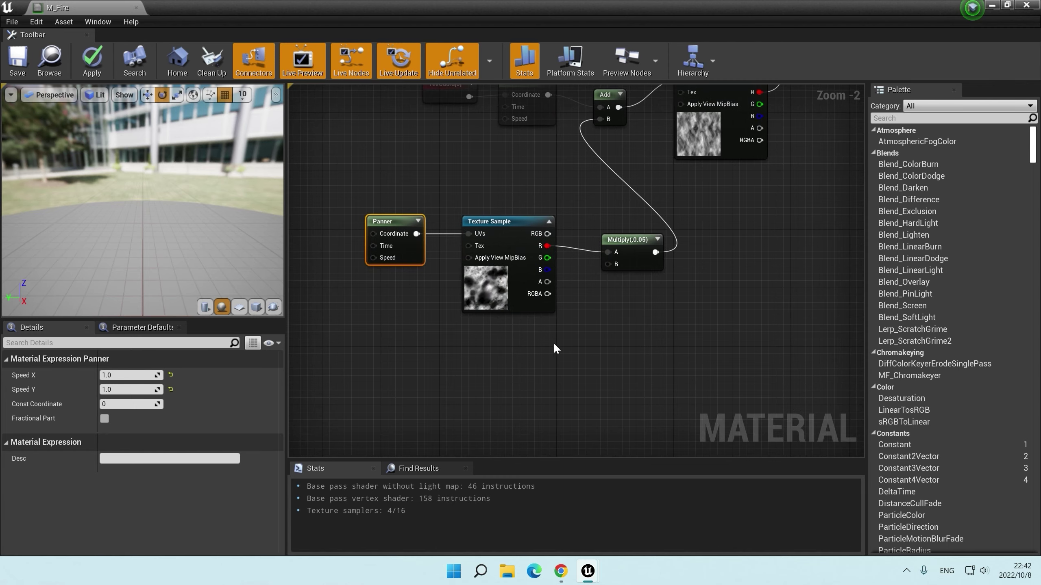
{"action": "scroll", "coordinate": [627, 350], "scroll_direction": "down", "scroll_amount": 1}
{"action": "right_click_drag", "start_coordinate": [627, 350], "coordinate": [589, 436]}
Step: Move the TexCoord, Mask and 1-x chain under the noise branch and wire 1-x into Multiply's B
{"action": "left_click", "coordinate": [507, 397]}
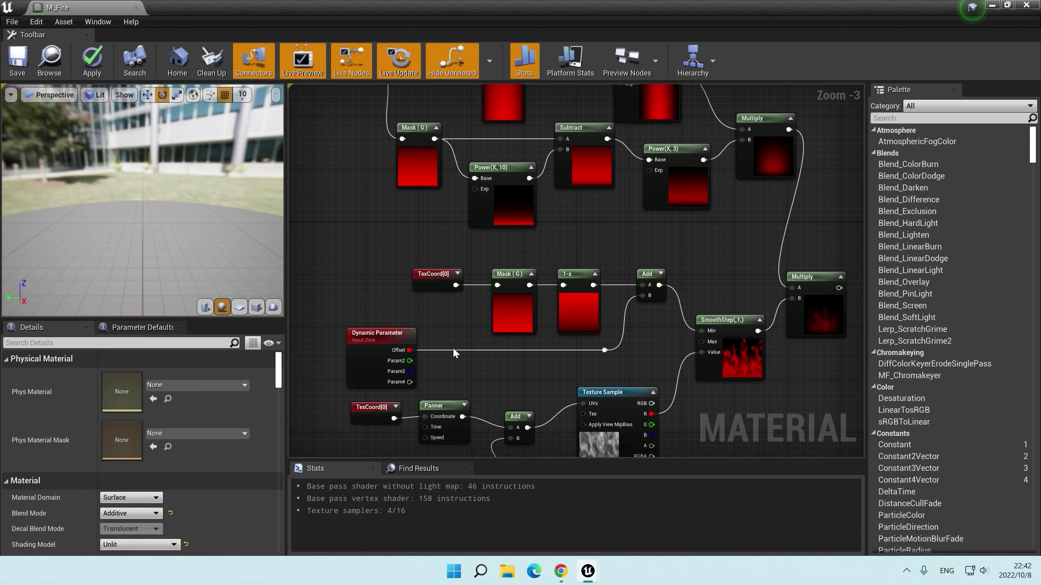
{"action": "left_click", "coordinate": [578, 274]}
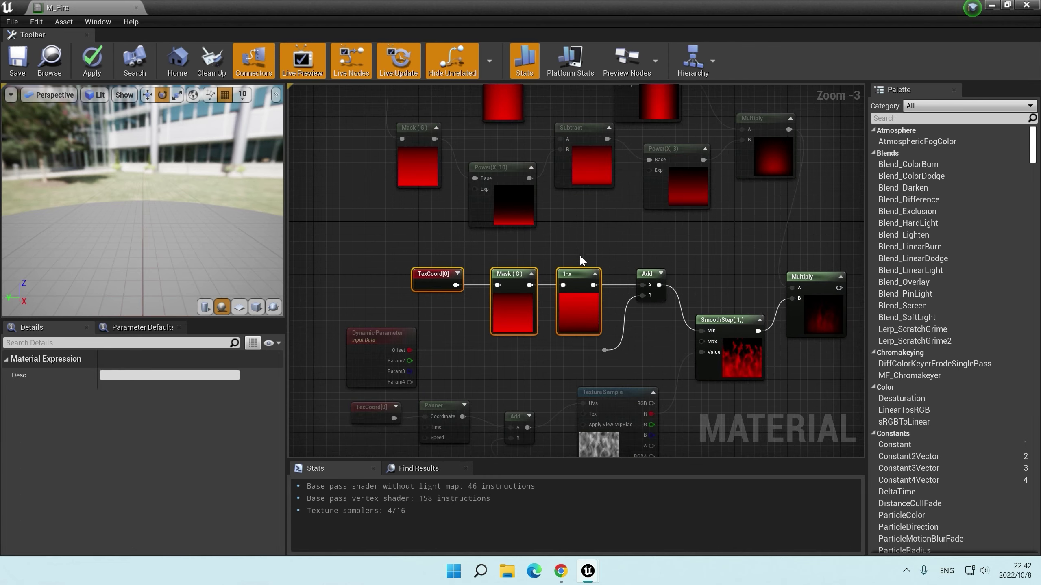
{"action": "right_click_drag", "start_coordinate": [579, 255], "coordinate": [505, 334]}
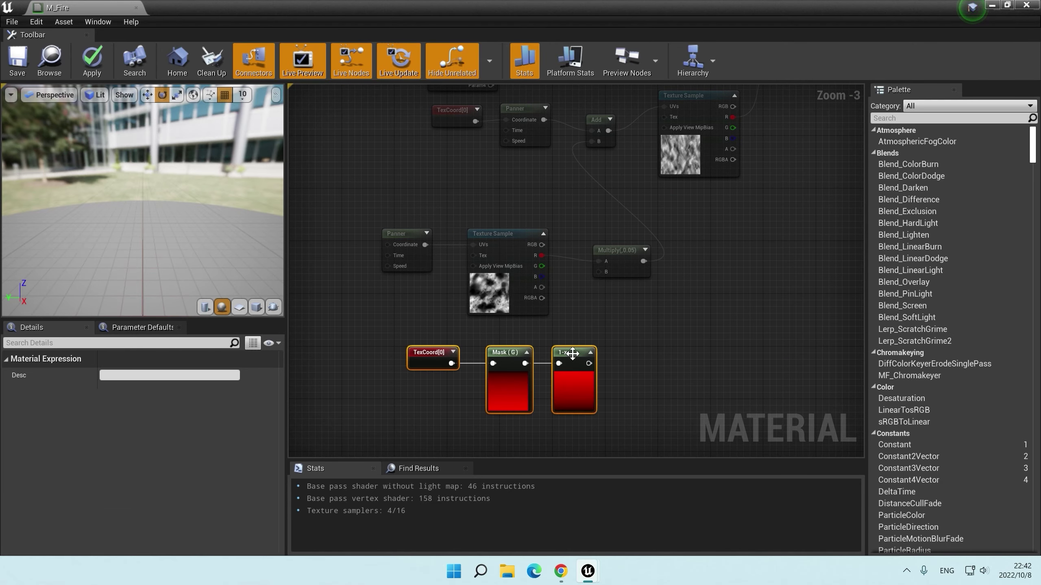
{"action": "left_click_drag", "start_coordinate": [589, 364], "coordinate": [600, 272]}
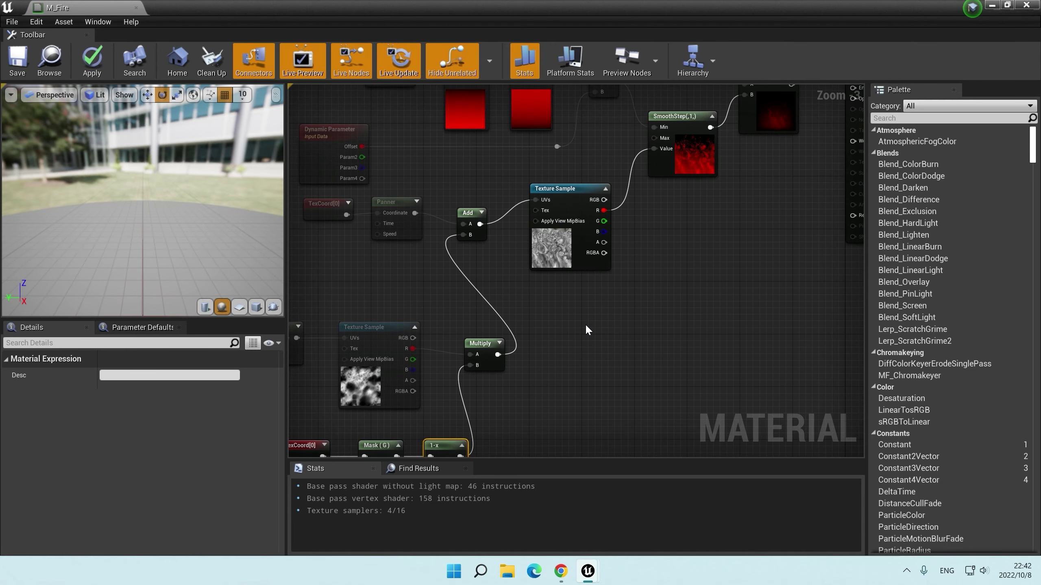
{"action": "right_click_drag", "start_coordinate": [587, 327], "coordinate": [612, 249]}
{"action": "left_click", "coordinate": [580, 298]}
{"action": "scroll", "coordinate": [579, 297], "scroll_direction": "up", "scroll_amount": 1}
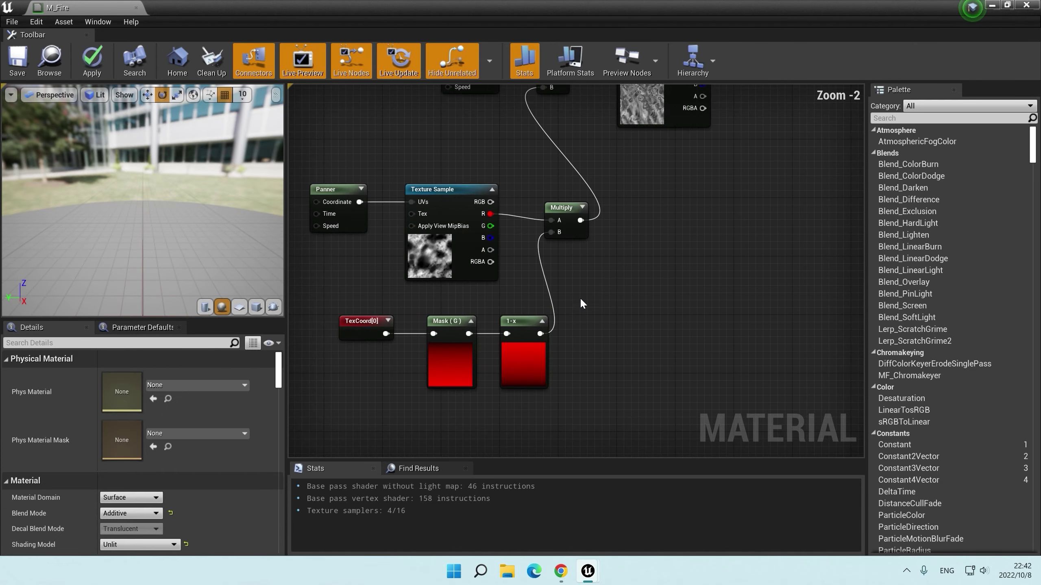
Step: Insert a second Multiply before the Add's B input with Const B 0.1
{"action": "left_click", "coordinate": [572, 324]}
{"action": "key", "text": "ctrl+z"}
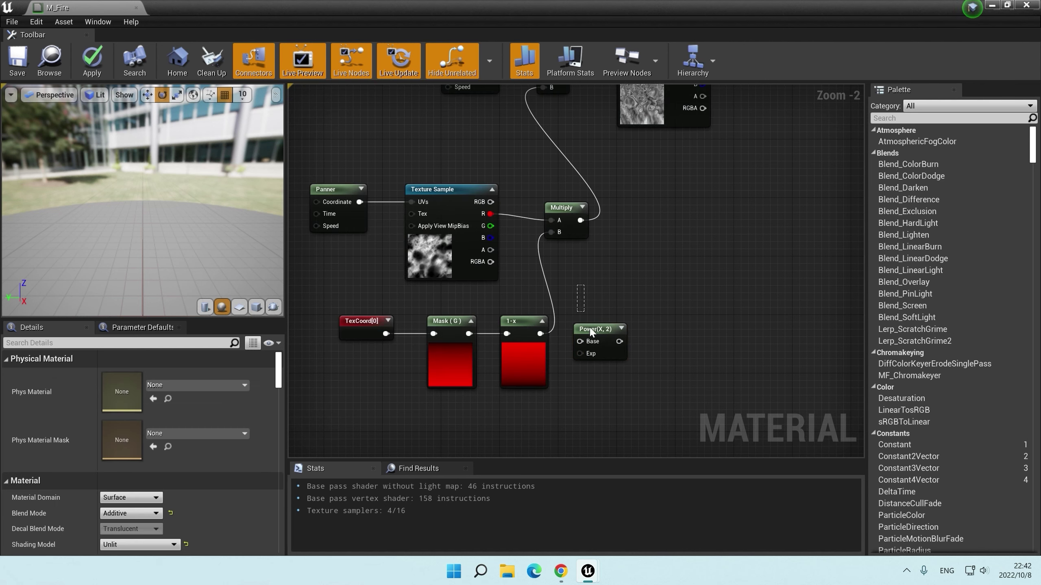
{"action": "left_click", "coordinate": [610, 213]}
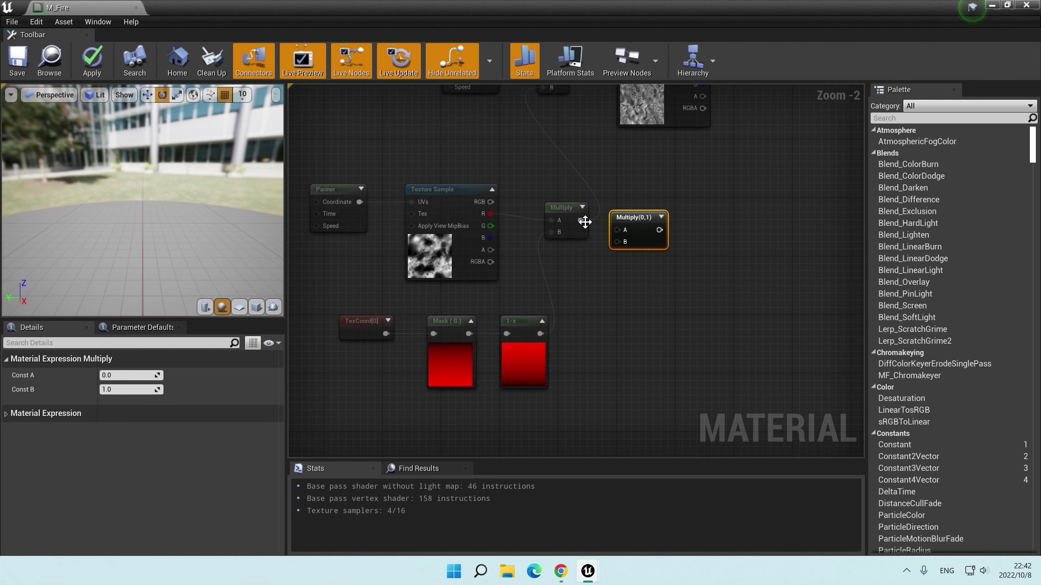
{"action": "left_click_drag", "start_coordinate": [580, 221], "coordinate": [618, 230]}
{"action": "right_click_drag", "start_coordinate": [618, 230], "coordinate": [613, 305]}
{"action": "left_click_drag", "start_coordinate": [660, 291], "coordinate": [538, 161]}
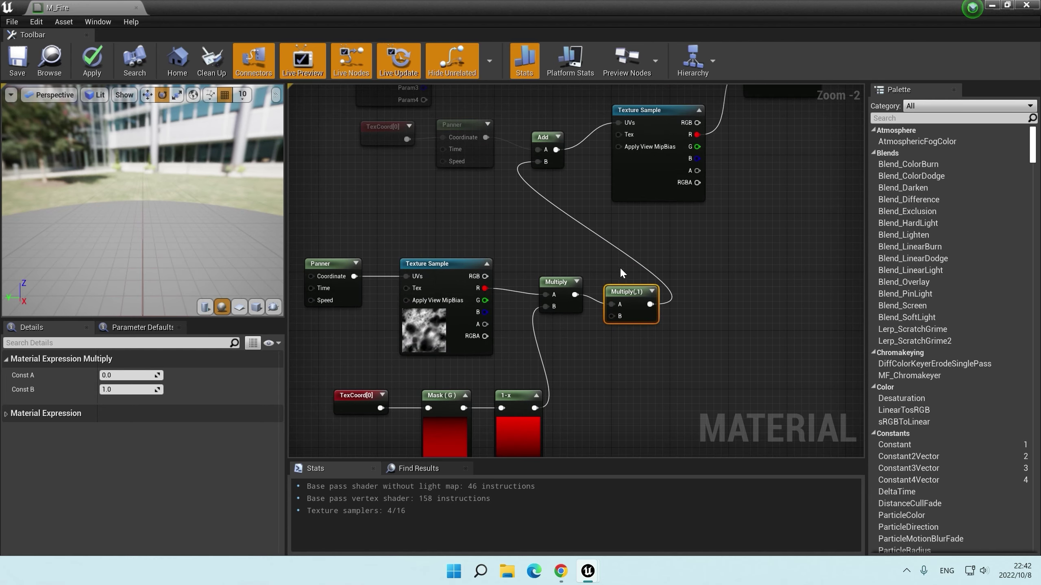
{"action": "left_click", "coordinate": [122, 390]}
{"action": "type", "text": "."}
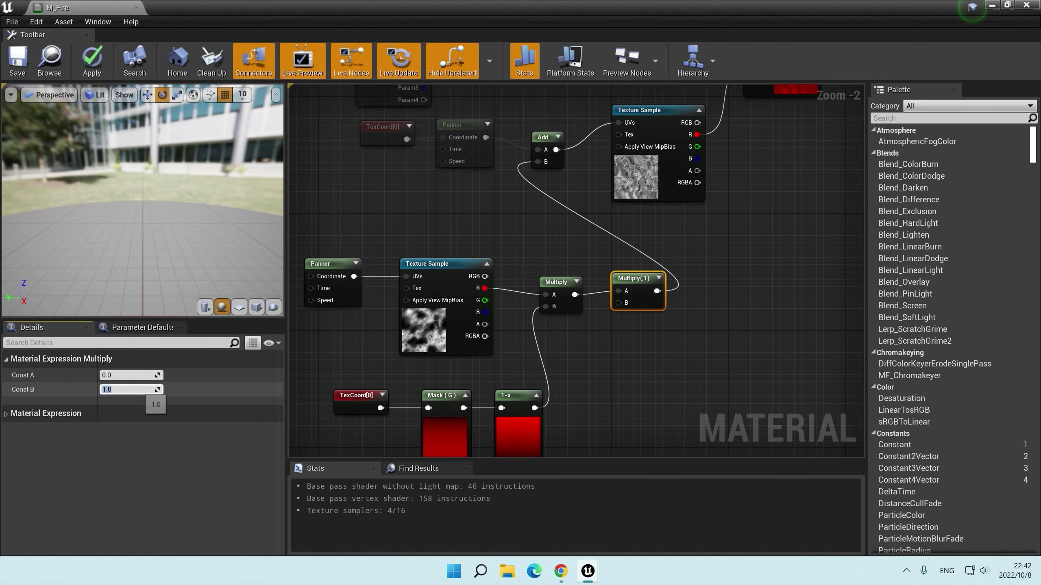
{"action": "type", "text": "5"}
{"action": "key", "text": "Return"}
{"action": "right_click_drag", "start_coordinate": [547, 195], "coordinate": [496, 280]}
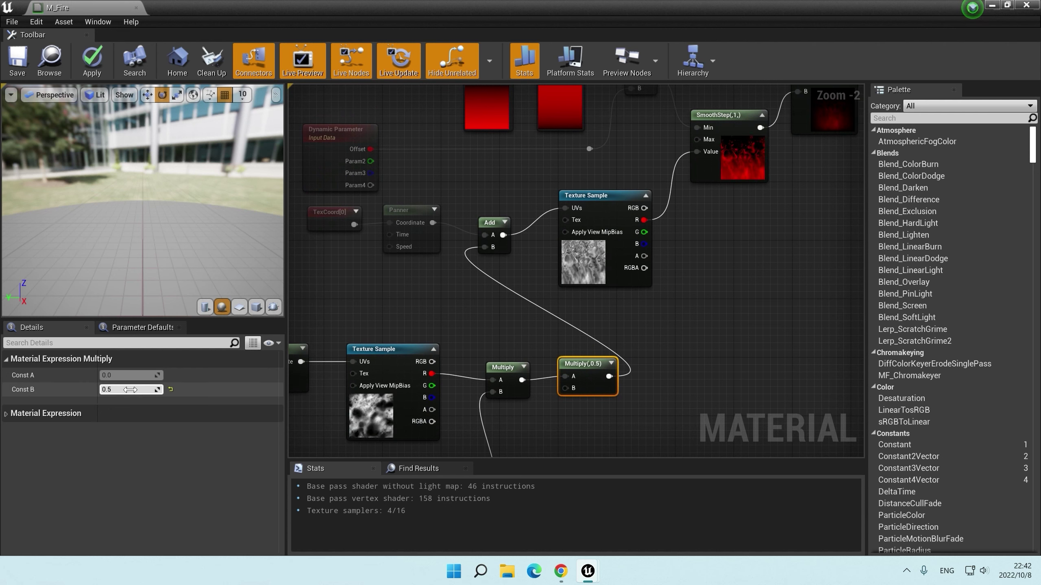
{"action": "type", "text": ".1"}
{"action": "key", "text": "Return"}
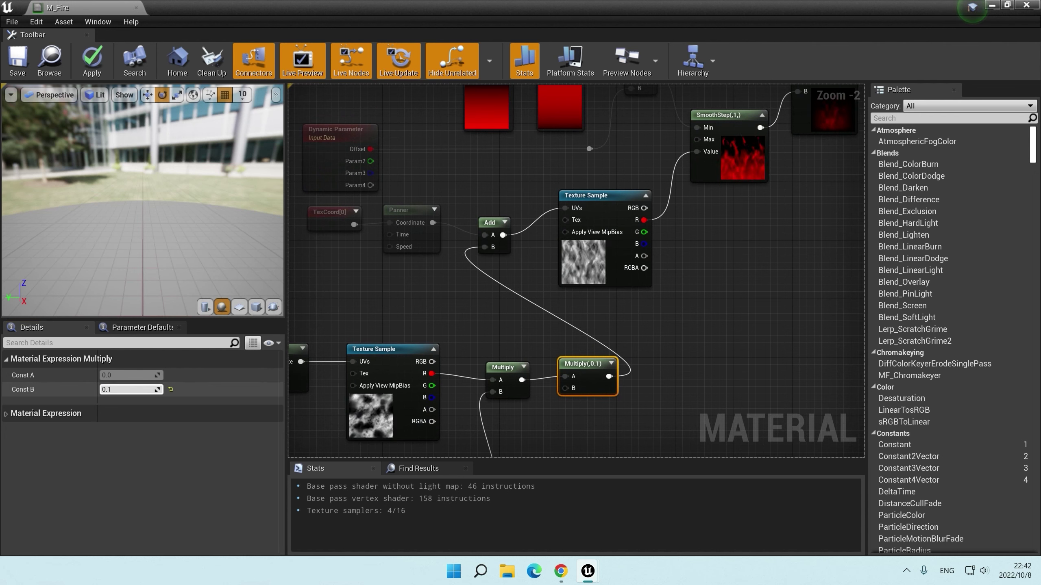
Step: Review the whole network and apply the M_Fire material changes
{"action": "left_click", "coordinate": [395, 328]}
{"action": "right_click_drag", "start_coordinate": [395, 328], "coordinate": [485, 206]}
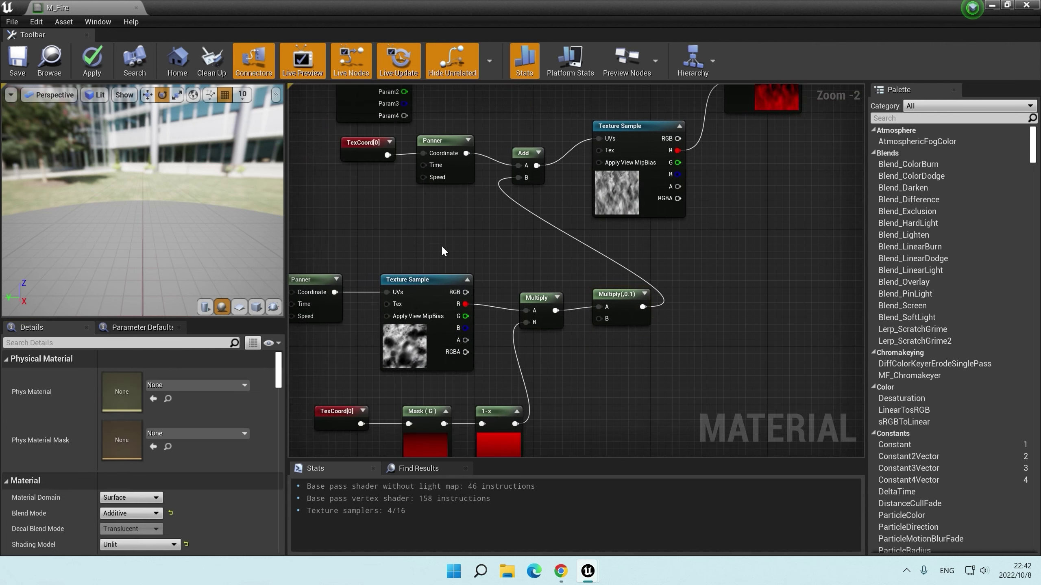
{"action": "left_click", "coordinate": [651, 260]}
{"action": "scroll", "coordinate": [600, 225], "scroll_direction": "down", "scroll_amount": 1}
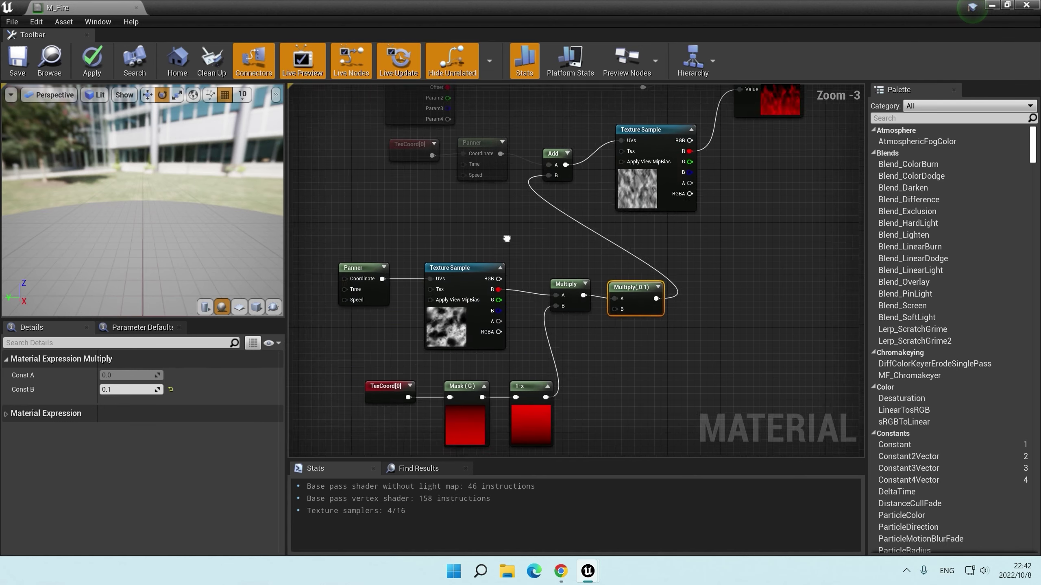
{"action": "left_click", "coordinate": [509, 225]}
{"action": "mouse_move", "coordinate": [507, 291]}
{"action": "right_mouse_down"}
{"action": "mouse_move", "coordinate": [508, 225]}
{"action": "mouse_move", "coordinate": [472, 256]}
{"action": "right_mouse_up"}
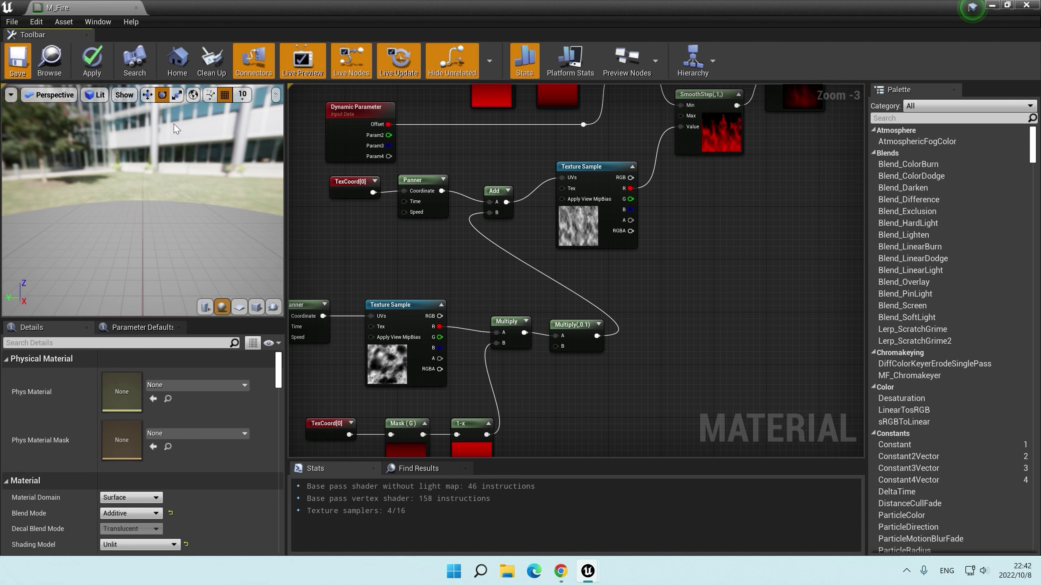
{"action": "left_click", "coordinate": [92, 60]}
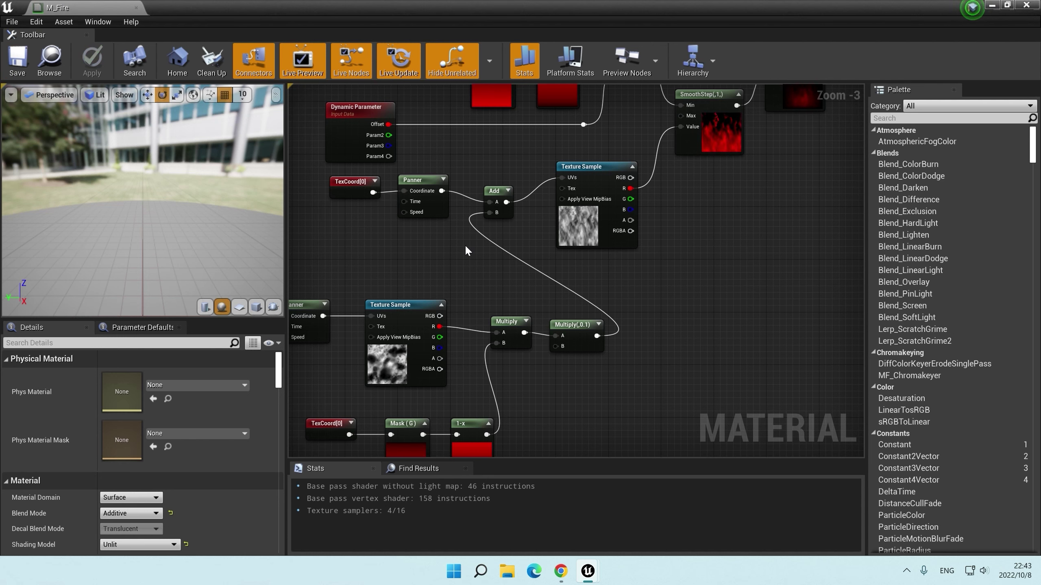
Step: Drag TexCoord[0] farther left of the Panner
{"action": "mouse_move", "coordinate": [459, 246]}
{"action": "right_mouse_down"}
{"action": "mouse_move", "coordinate": [587, 308]}
{"action": "mouse_move", "coordinate": [574, 306]}
{"action": "right_mouse_up"}
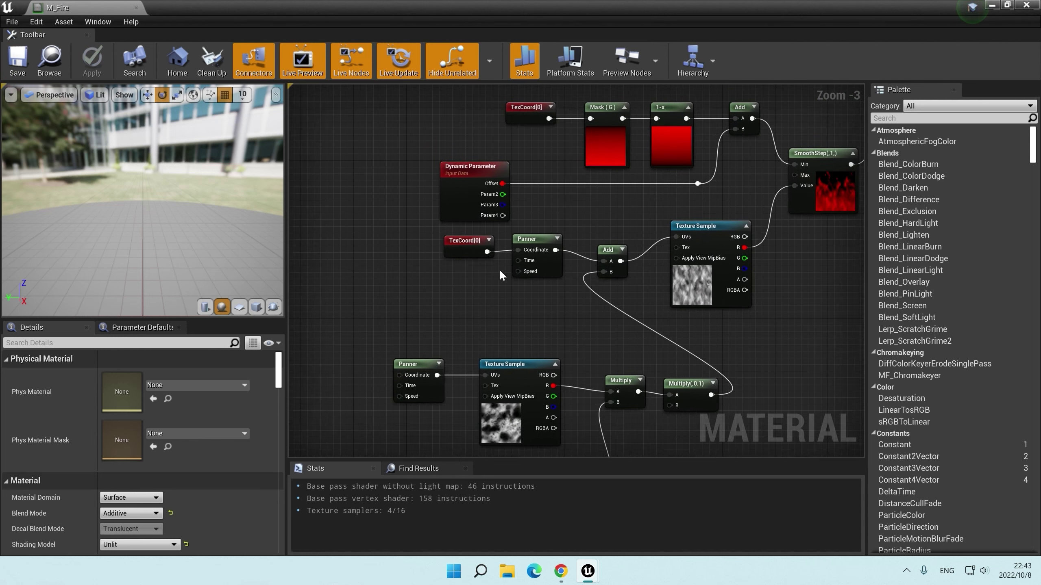
{"action": "left_click_drag", "start_coordinate": [467, 248], "coordinate": [377, 246]}
{"action": "left_click", "coordinate": [429, 262]}
Step: Add a Multiply after TexCoord and wire a Dynamic Parameter's Tiling output into its B input
{"action": "scroll", "coordinate": [429, 266], "scroll_direction": "up", "scroll_amount": 2}
{"action": "left_click", "coordinate": [426, 242]}
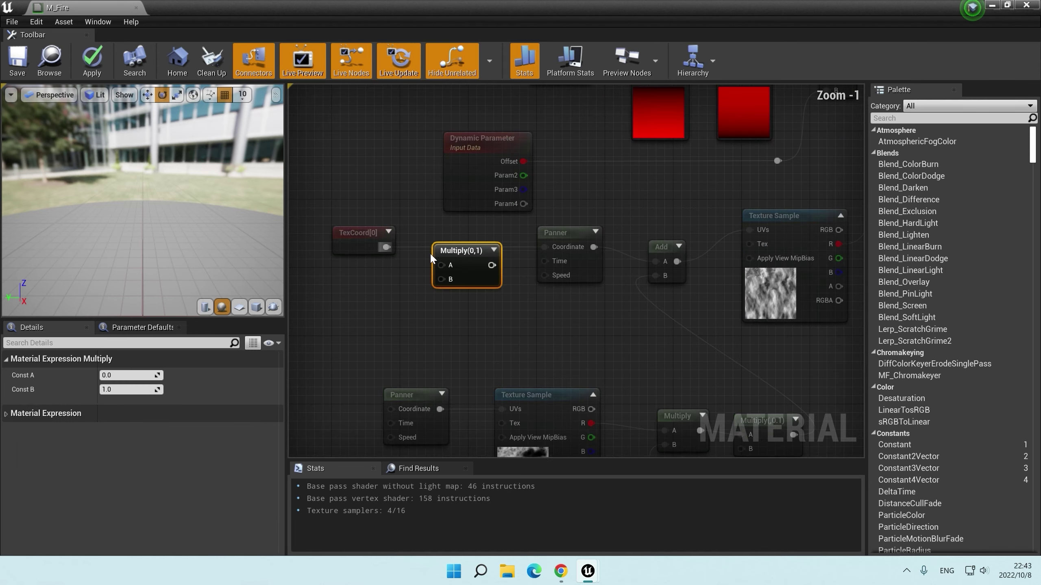
{"action": "left_click", "coordinate": [473, 181]}
{"action": "type", "text": "Tiling"}
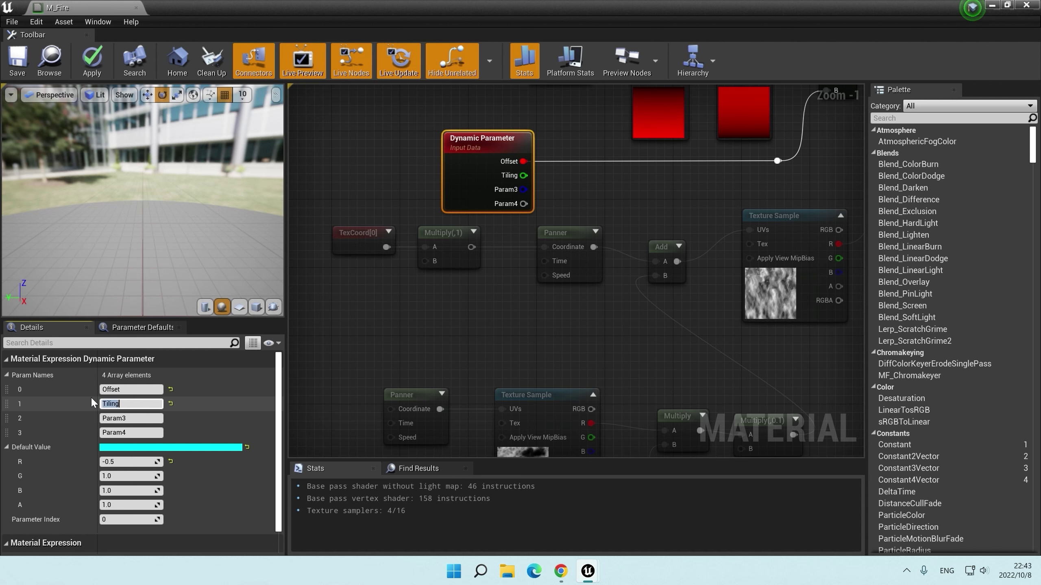
{"action": "left_click", "coordinate": [410, 185]}
{"action": "left_click_drag", "start_coordinate": [524, 176], "coordinate": [424, 261]}
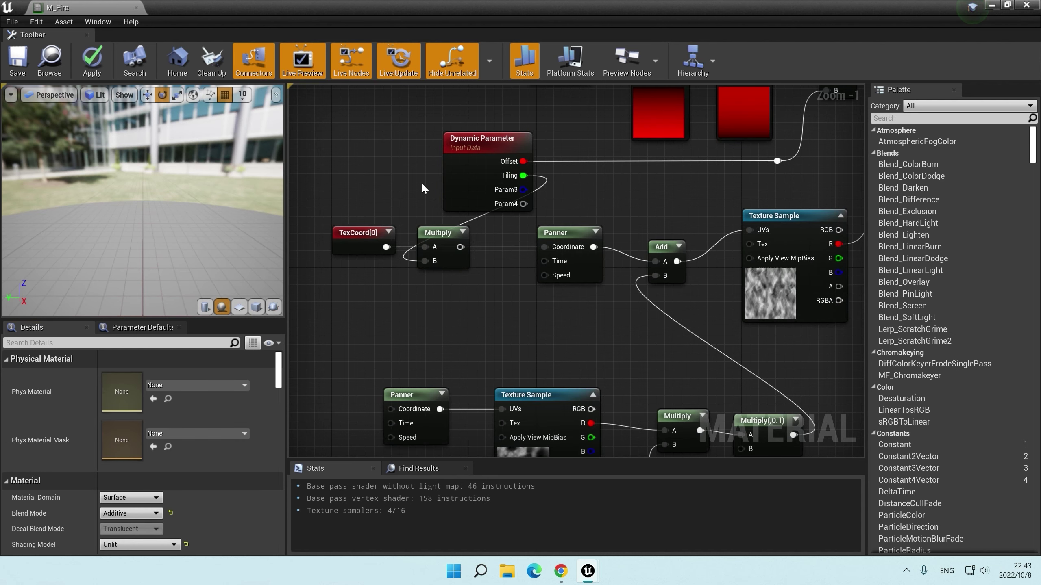
{"action": "left_click", "coordinate": [448, 183]}
{"action": "right_click_drag", "start_coordinate": [410, 205], "coordinate": [470, 193]}
{"action": "key", "text": "ctrl+c"}
{"action": "key", "text": "ctrl+v"}
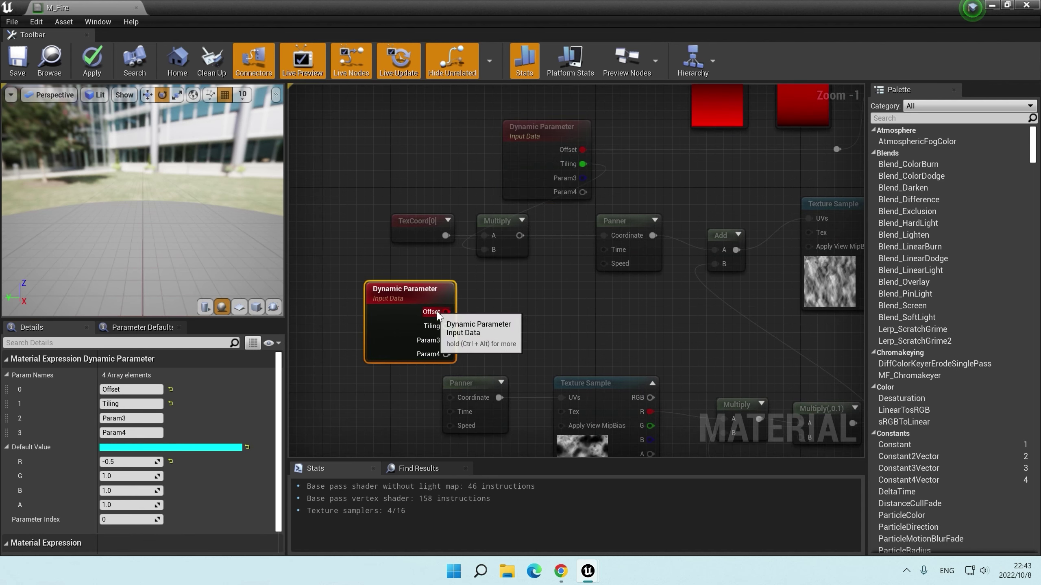
{"action": "left_click_drag", "start_coordinate": [447, 326], "coordinate": [484, 250]}
{"action": "left_click_drag", "start_coordinate": [412, 302], "coordinate": [387, 301]}
Step: Rename the copied Dynamic Parameter's Param3 output to Speed
{"action": "left_click", "coordinate": [361, 263]}
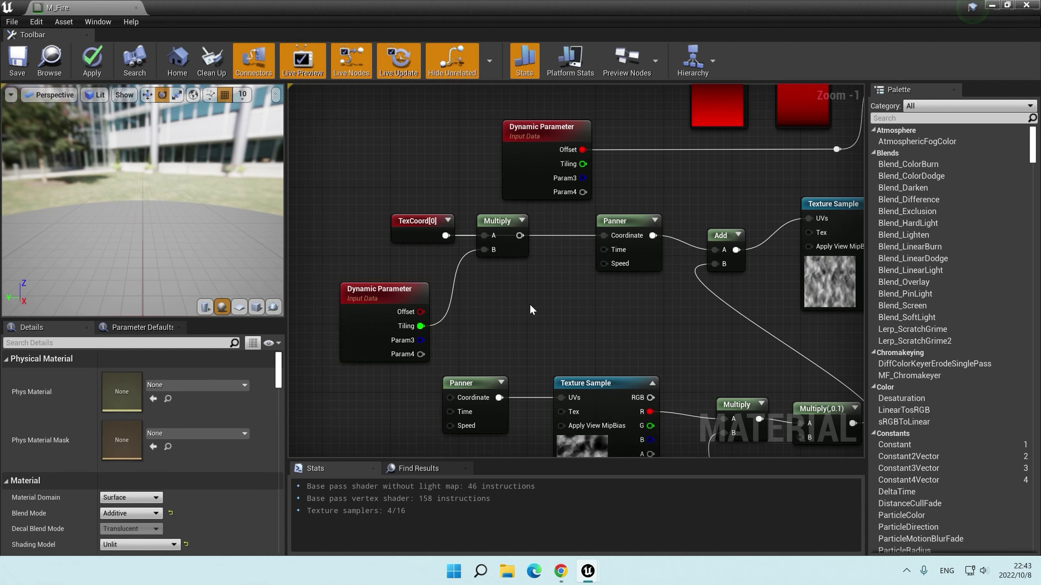
{"action": "right_click_drag", "start_coordinate": [378, 302], "coordinate": [344, 297]}
{"action": "left_click", "coordinate": [344, 295]}
{"action": "left_click", "coordinate": [148, 420]}
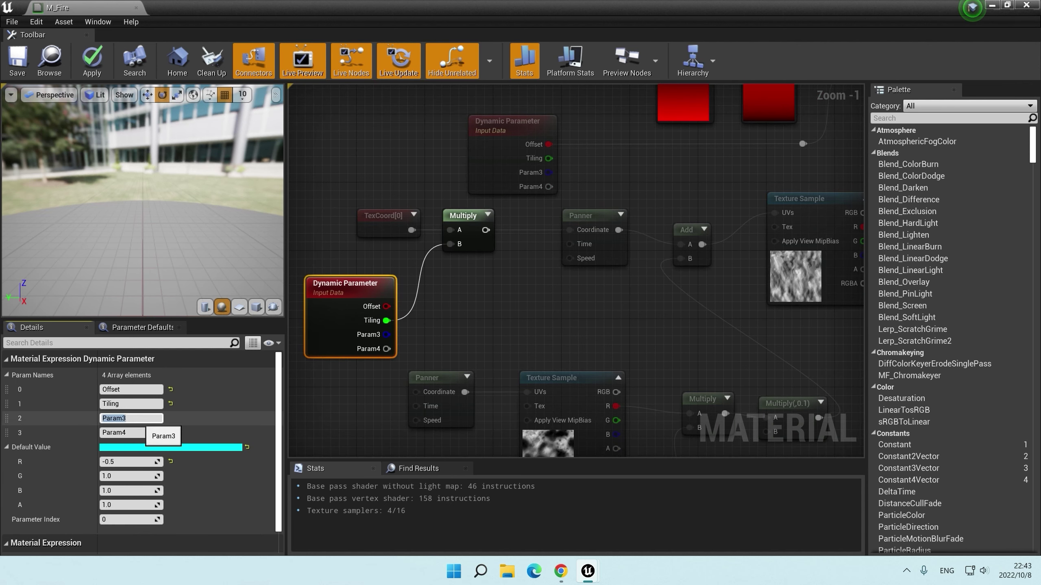
{"action": "type", "text": "Speed"}
{"action": "left_click", "coordinate": [483, 284]}
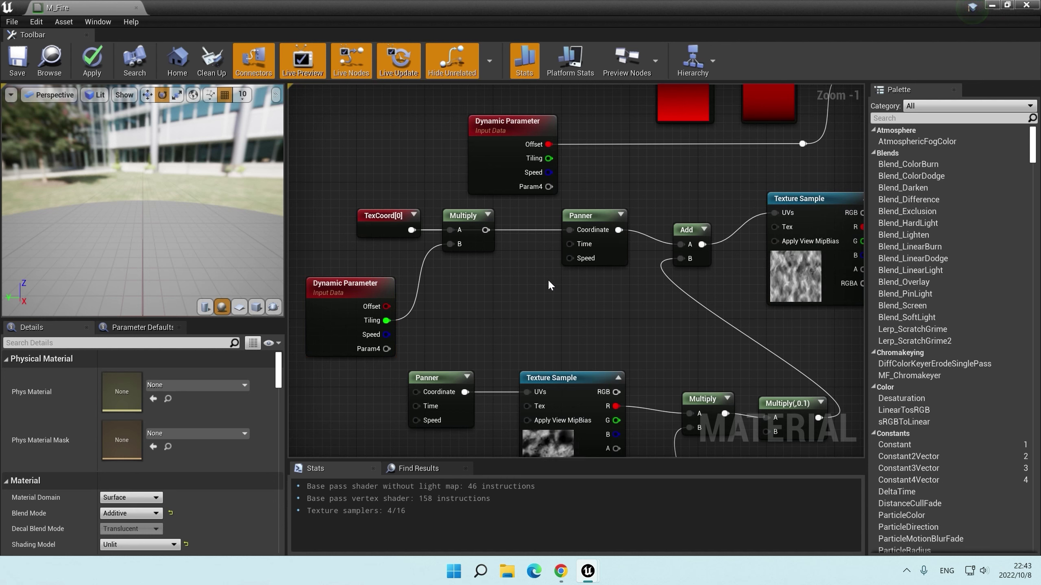
Step: Add an Append node and wire a constant 0 into its A input
{"action": "left_click", "coordinate": [592, 230]}
{"action": "right_click_drag", "start_coordinate": [614, 285], "coordinate": [548, 285]}
{"action": "right_click", "coordinate": [457, 279]}
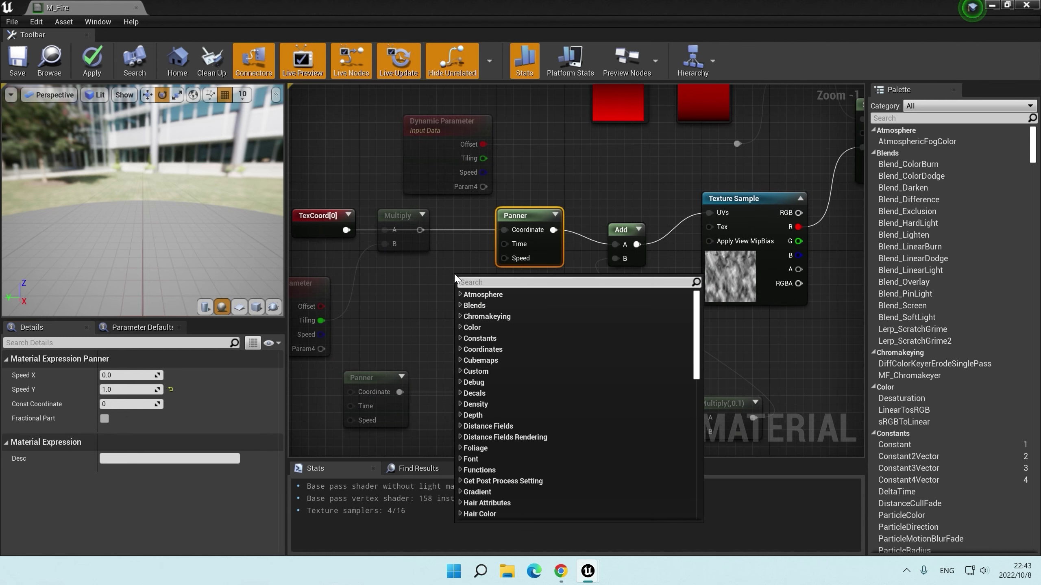
{"action": "type", "text": "append"}
{"action": "left_click", "coordinate": [492, 302]}
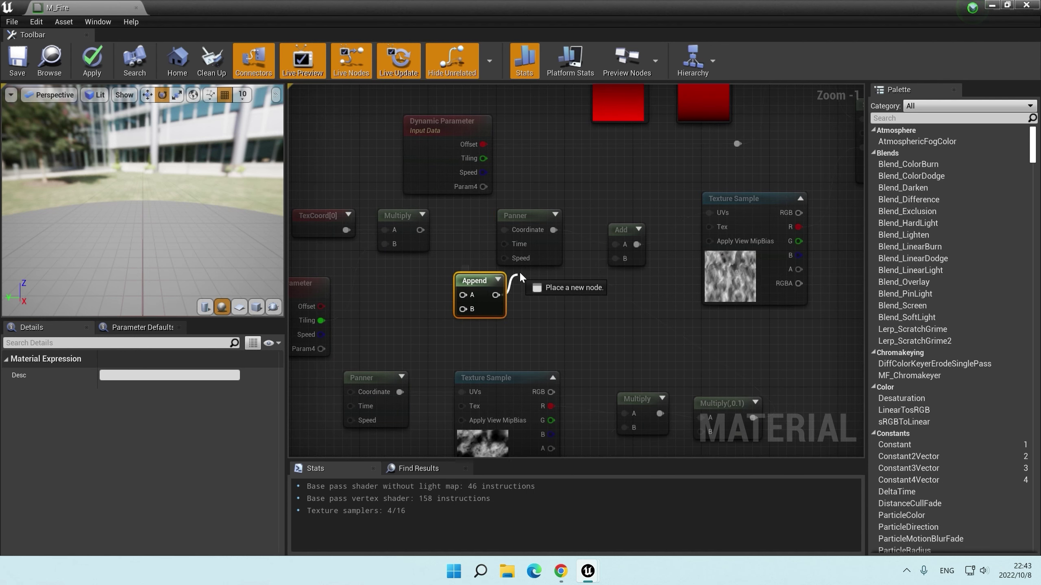
{"action": "left_click", "coordinate": [521, 215]}
{"action": "left_click", "coordinate": [406, 283]}
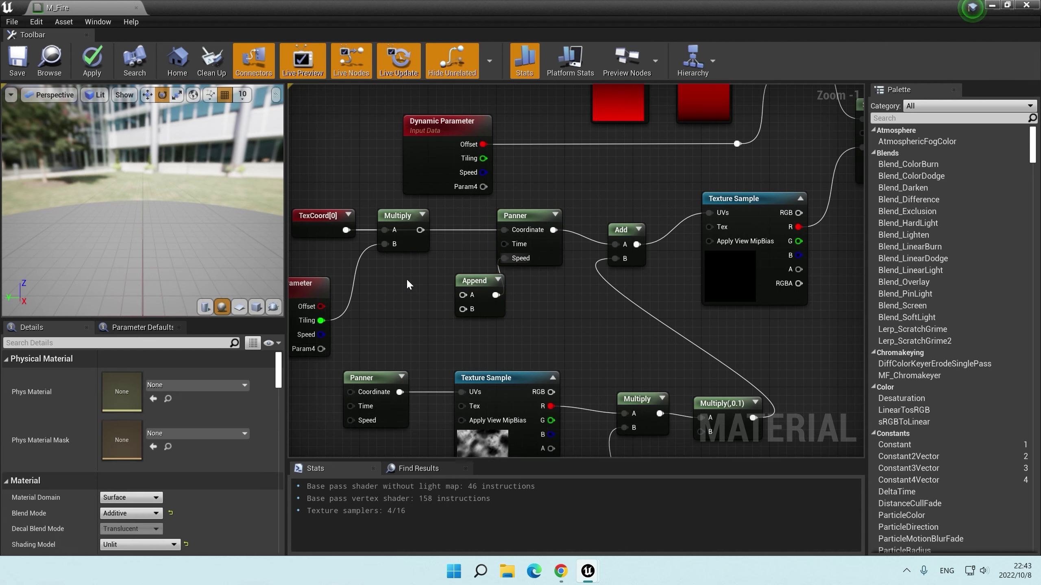
{"action": "left_click_drag", "start_coordinate": [420, 296], "coordinate": [463, 295]}
Step: Wire the Speed output into Append B and tidy the Append and constant nodes
{"action": "left_click", "coordinate": [441, 342]}
{"action": "right_click_drag", "start_coordinate": [441, 342], "coordinate": [488, 338]}
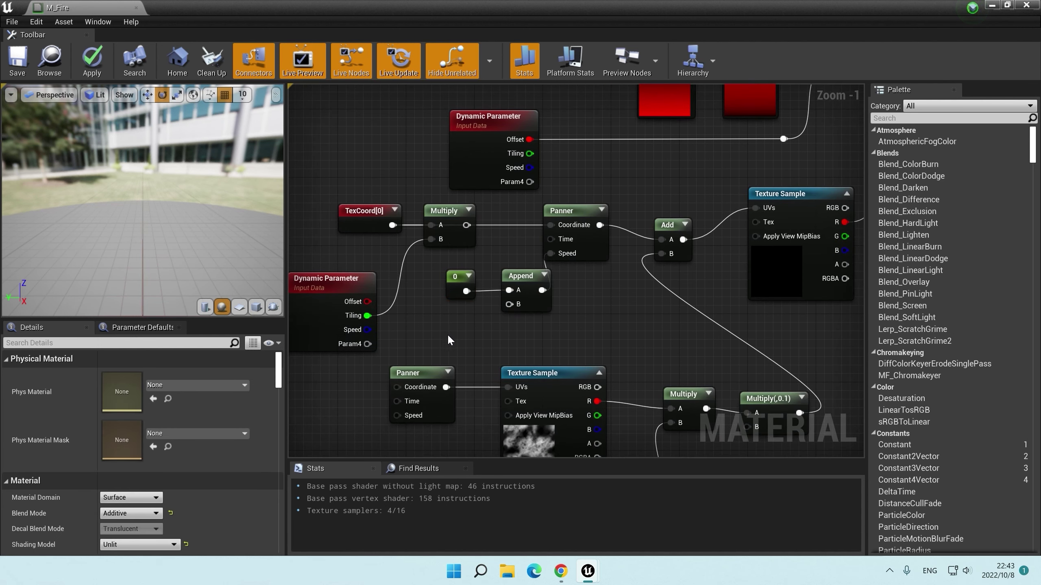
{"action": "mouse_move", "coordinate": [368, 330]}
{"action": "left_mouse_down"}
{"action": "mouse_move", "coordinate": [509, 304]}
{"action": "mouse_move", "coordinate": [511, 270]}
{"action": "mouse_move", "coordinate": [450, 271]}
{"action": "left_mouse_up"}
{"action": "left_click", "coordinate": [530, 318]}
{"action": "scroll", "coordinate": [530, 318], "scroll_direction": "down", "scroll_amount": 1}
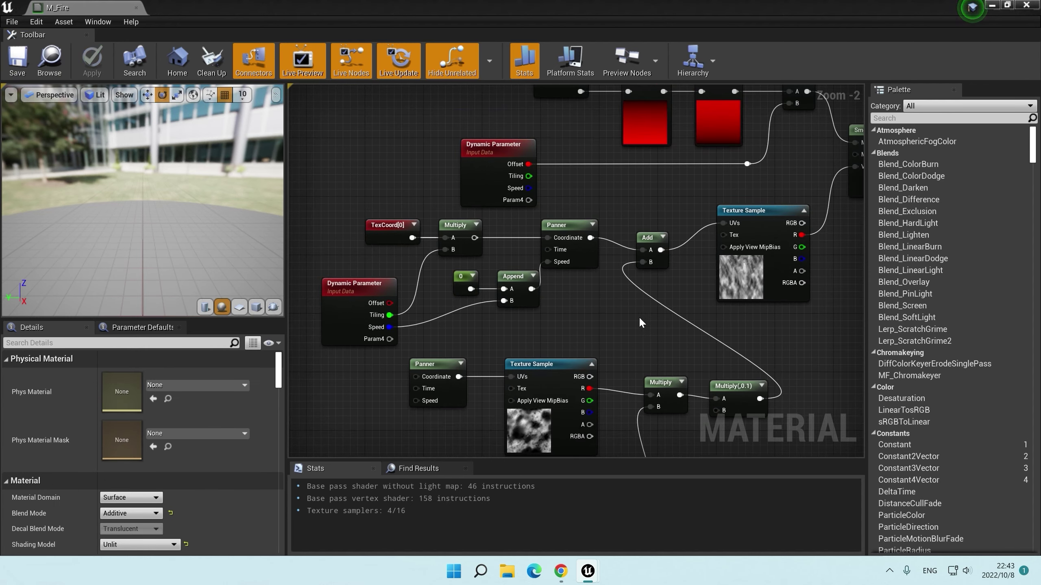
{"action": "scroll", "coordinate": [666, 324], "scroll_direction": "down", "scroll_amount": 2}
{"action": "right_click_drag", "start_coordinate": [607, 294], "coordinate": [488, 333]}
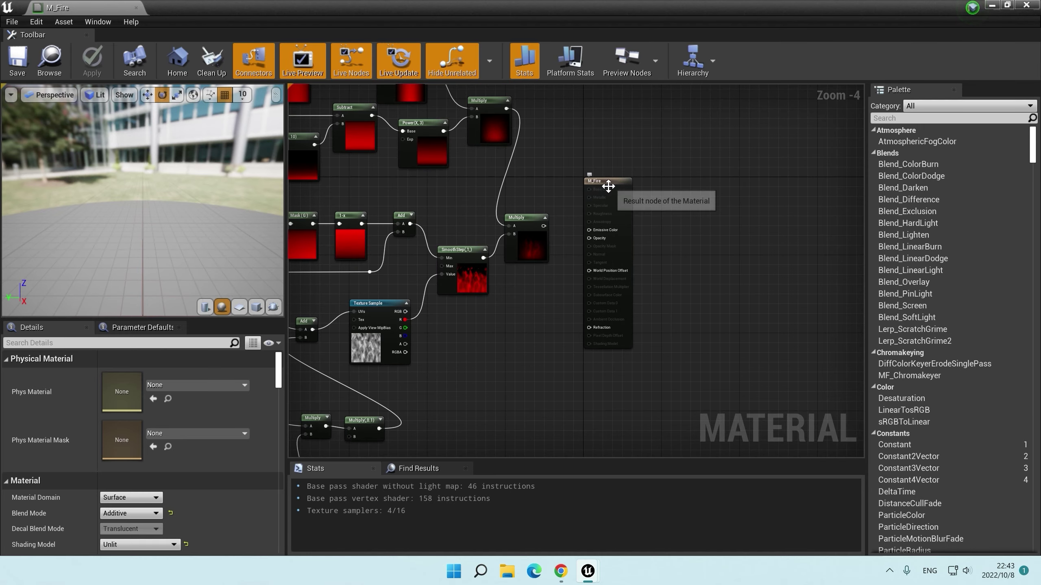
Step: Add a new Multiply fed by the last Multiply in the fire chain
{"action": "scroll", "coordinate": [545, 248], "scroll_direction": "up", "scroll_amount": 1}
{"action": "scroll", "coordinate": [545, 248], "scroll_direction": "up", "scroll_amount": 1}
{"action": "left_click", "coordinate": [608, 236]}
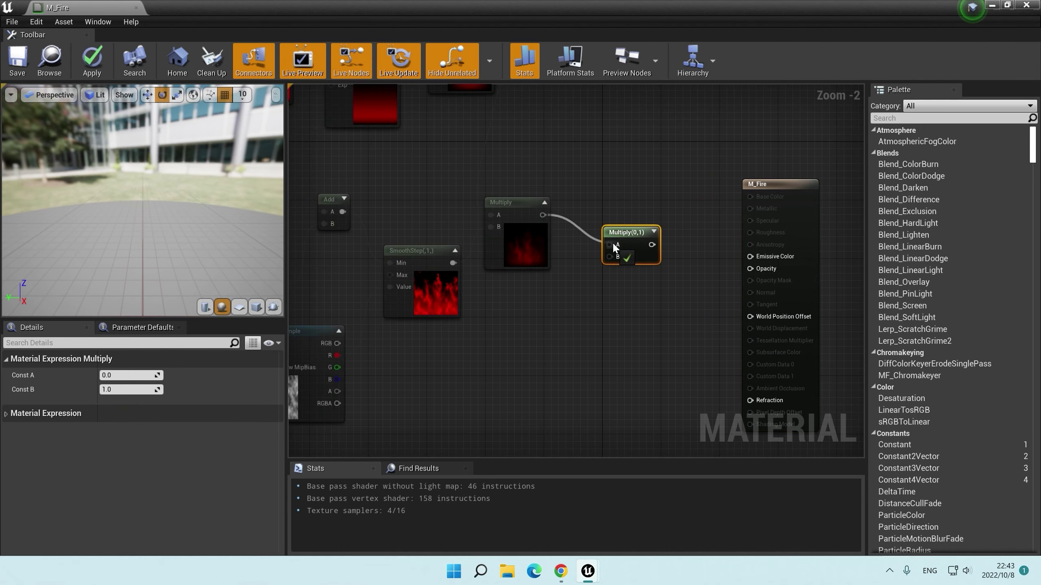
{"action": "scroll", "coordinate": [558, 305], "scroll_direction": "down", "scroll_amount": 1}
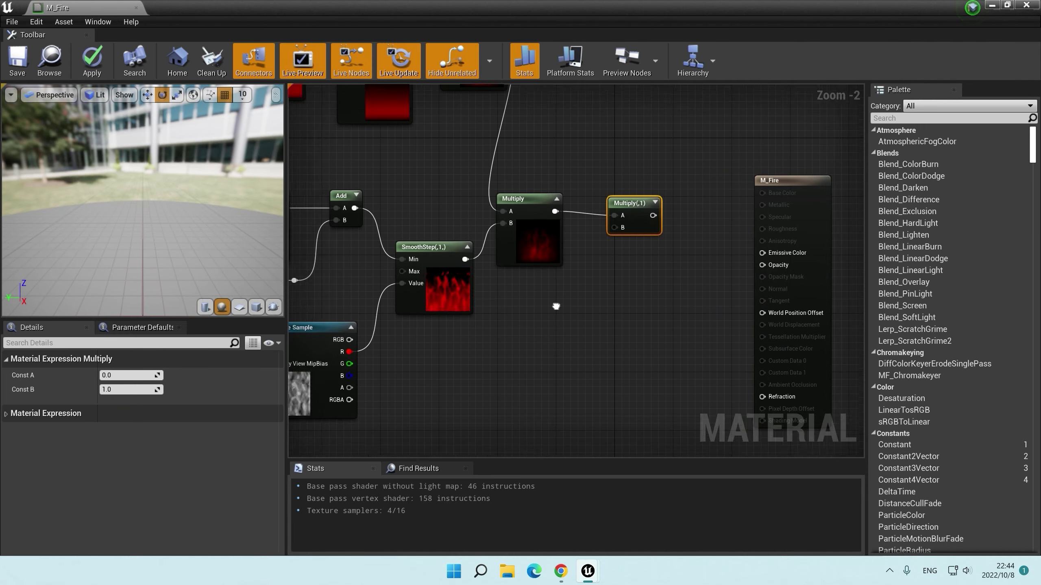
{"action": "scroll", "coordinate": [416, 348], "scroll_direction": "down", "scroll_amount": 1}
{"action": "scroll", "coordinate": [418, 353], "scroll_direction": "up", "scroll_amount": 1}
Step: Paste a copy of the Dynamic Parameter near the output and rename Param4 to Power
{"action": "left_click", "coordinate": [332, 339]}
{"action": "key", "text": "ctrl+c"}
{"action": "right_click_drag", "start_coordinate": [615, 328], "coordinate": [410, 275]}
{"action": "key", "text": "ctrl+v"}
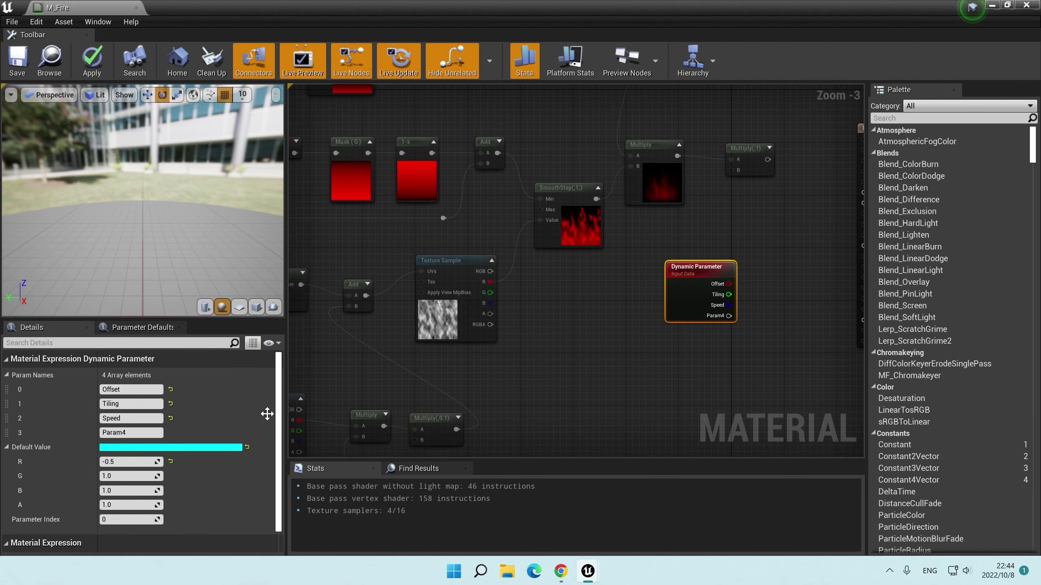
{"action": "left_click", "coordinate": [131, 433]}
{"action": "type", "text": "Power"}
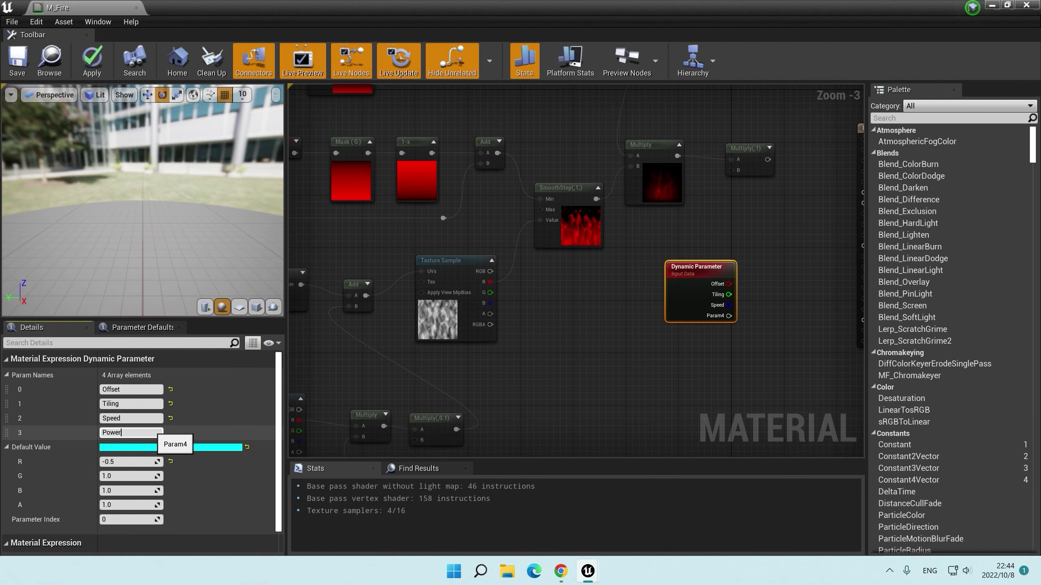
{"action": "key", "text": "Return"}
Step: Wire the Power output into the new Multiply's B input
{"action": "scroll", "coordinate": [494, 231], "scroll_direction": "up", "scroll_amount": 3}
{"action": "left_click_drag", "start_coordinate": [537, 386], "coordinate": [549, 166]}
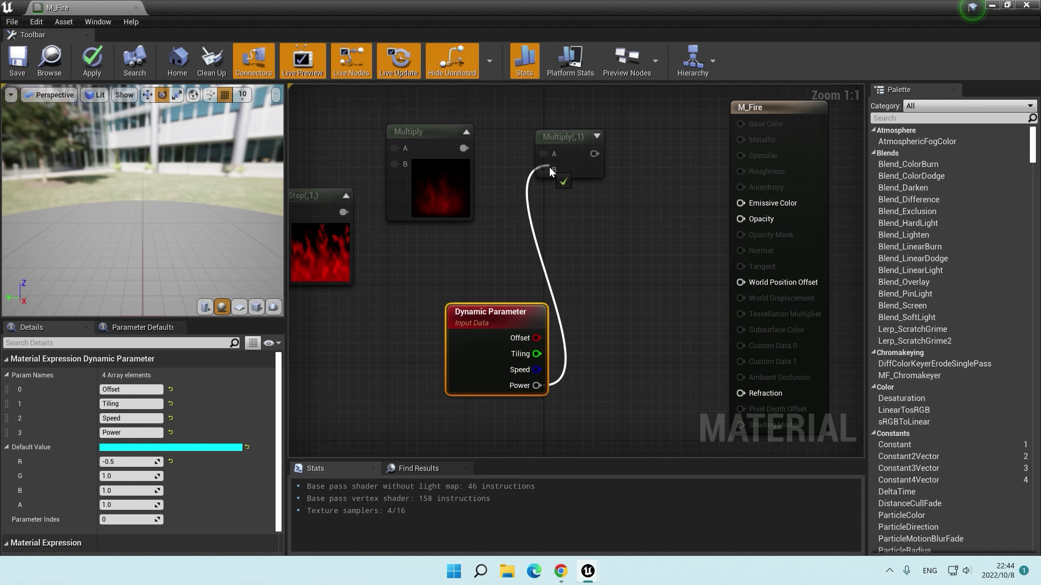
{"action": "scroll", "coordinate": [554, 267], "scroll_direction": "down", "scroll_amount": 2}
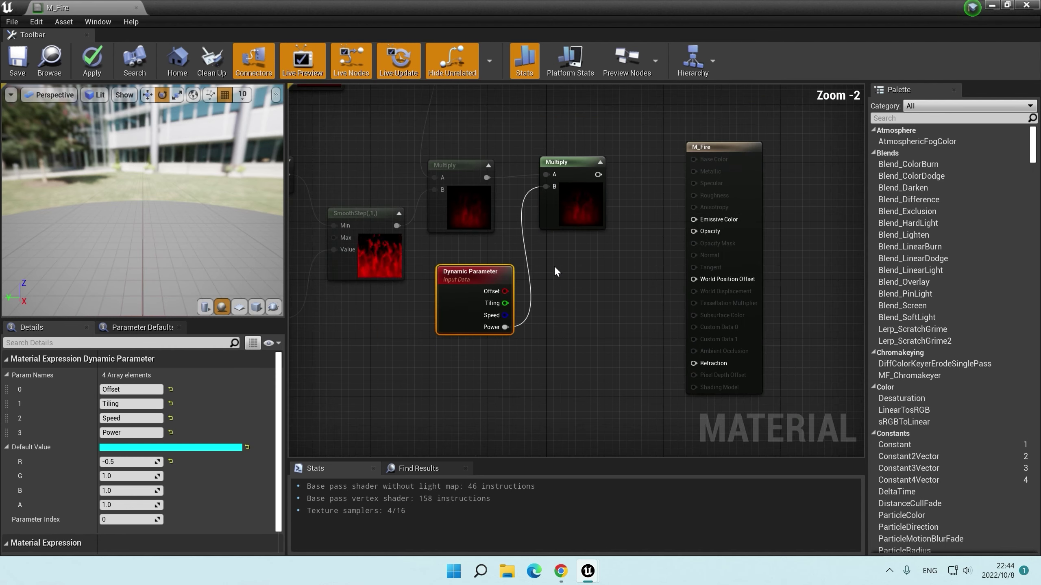
{"action": "scroll", "coordinate": [556, 272], "scroll_direction": "down", "scroll_amount": 2}
{"action": "right_click_drag", "start_coordinate": [540, 267], "coordinate": [613, 291]}
Step: Move the lower group of noise texture nodes down-left to make room
{"action": "left_click", "coordinate": [613, 291]}
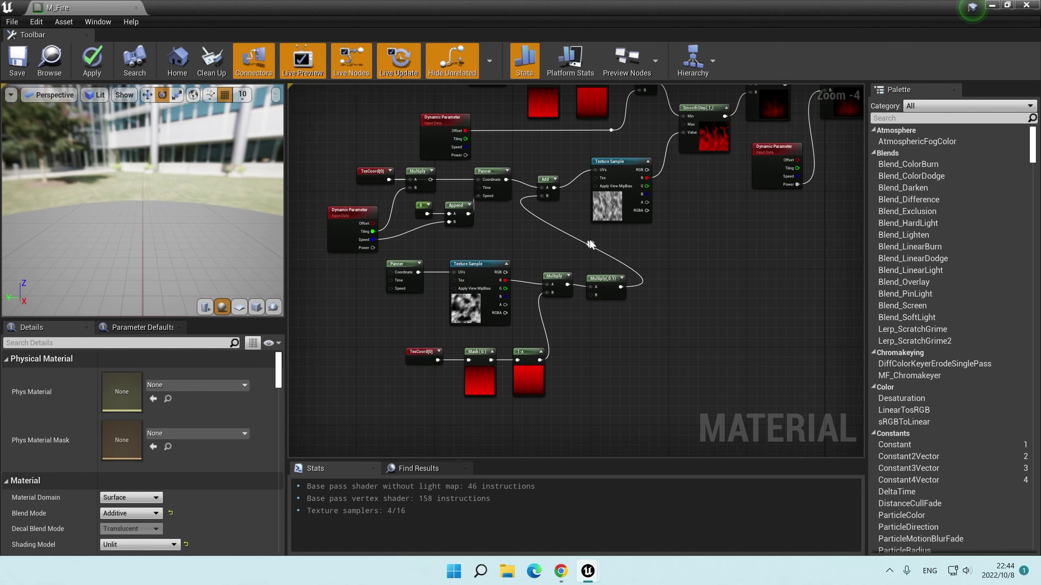
{"action": "right_click_drag", "start_coordinate": [633, 333], "coordinate": [653, 283]}
{"action": "left_click_drag", "start_coordinate": [356, 405], "coordinate": [605, 231]}
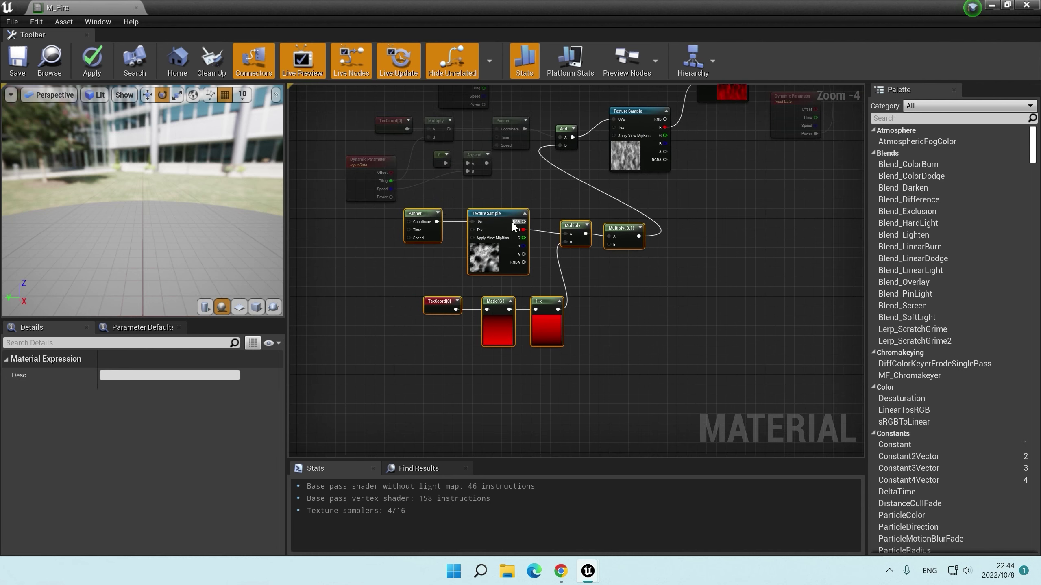
{"action": "left_click_drag", "start_coordinate": [511, 221], "coordinate": [477, 275]}
{"action": "left_click", "coordinate": [476, 229]}
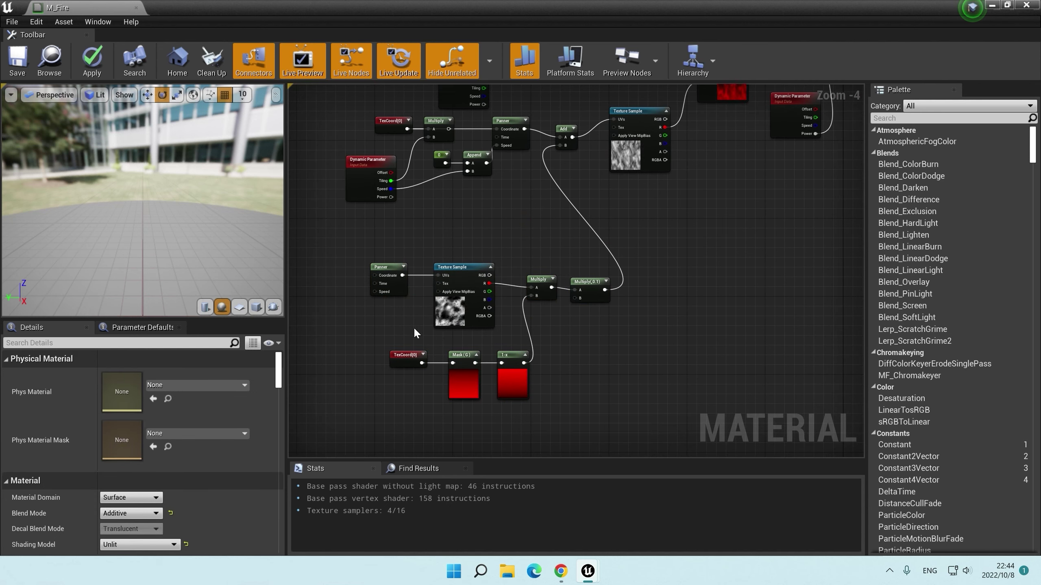
{"action": "right_click_drag", "start_coordinate": [299, 292], "coordinate": [389, 289]}
Step: Add a Dynamic Parameter with Parameter Index 1 and rename its output to Distort
{"action": "right_click", "coordinate": [390, 289]}
{"action": "type", "text": "dyn"}
{"action": "key", "text": "Return"}
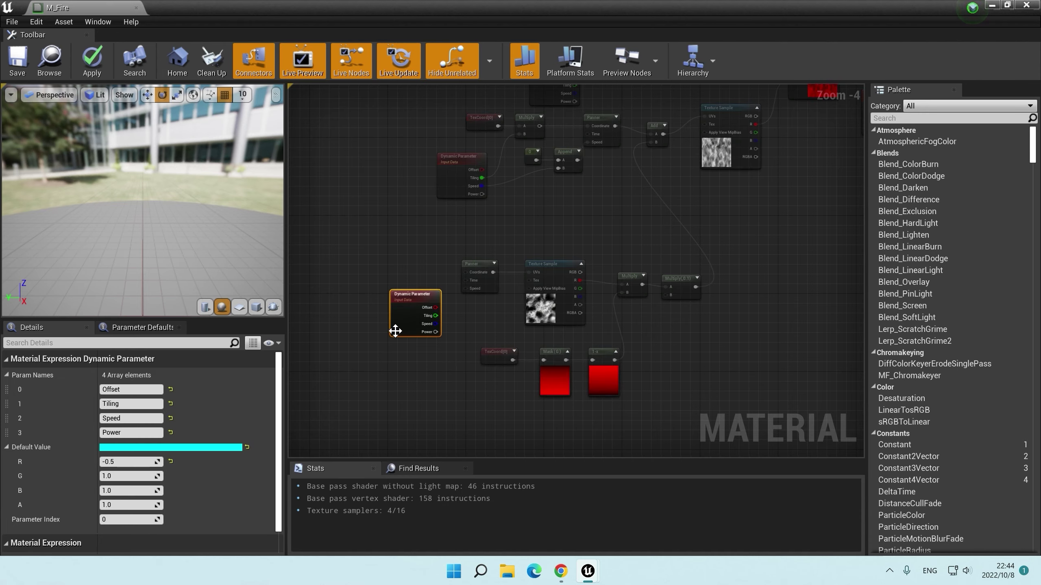
{"action": "scroll", "coordinate": [396, 331], "scroll_direction": "up", "scroll_amount": 4}
{"action": "scroll", "coordinate": [197, 464], "scroll_direction": "down", "scroll_amount": 1}
{"action": "left_click_drag", "start_coordinate": [132, 499], "coordinate": [211, 496]}
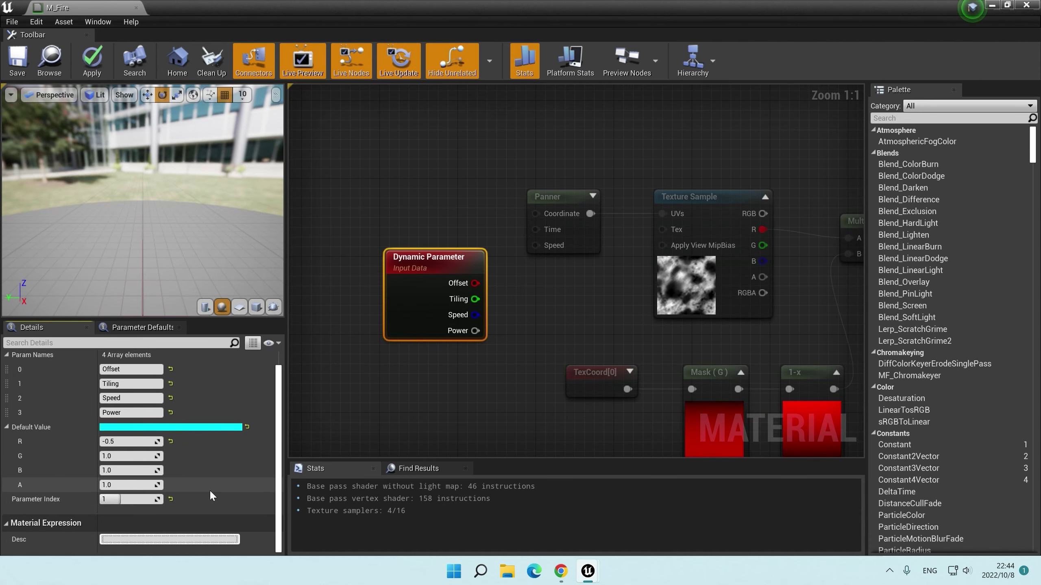
{"action": "scroll", "coordinate": [211, 496], "scroll_direction": "up", "scroll_amount": 1}
{"action": "left_click", "coordinate": [147, 389]}
{"action": "type", "text": "Dis"}
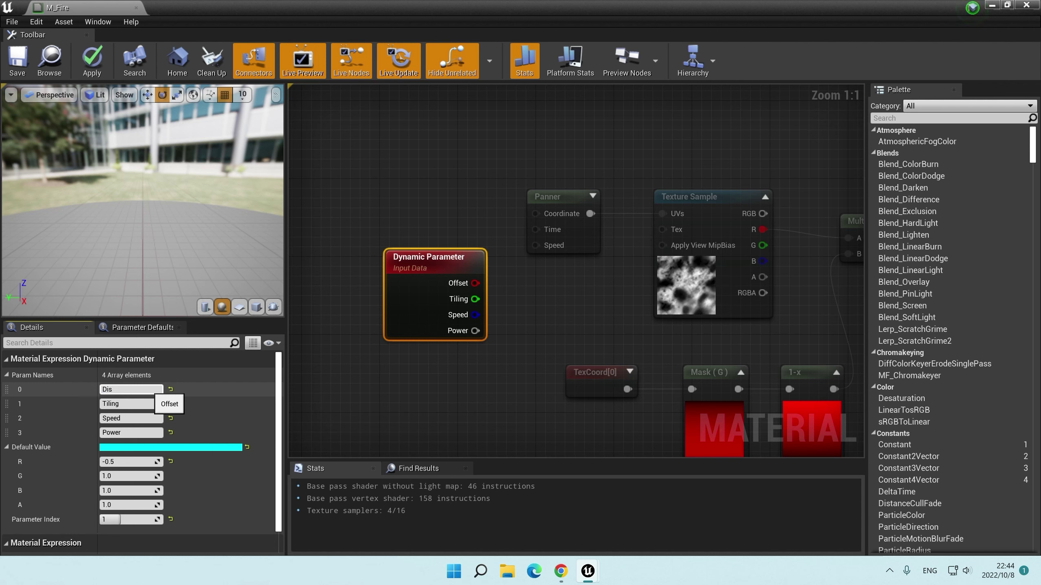
{"action": "type", "text": "tort"}
{"action": "key", "text": "Return"}
{"action": "scroll", "coordinate": [532, 272], "scroll_direction": "down", "scroll_amount": 2}
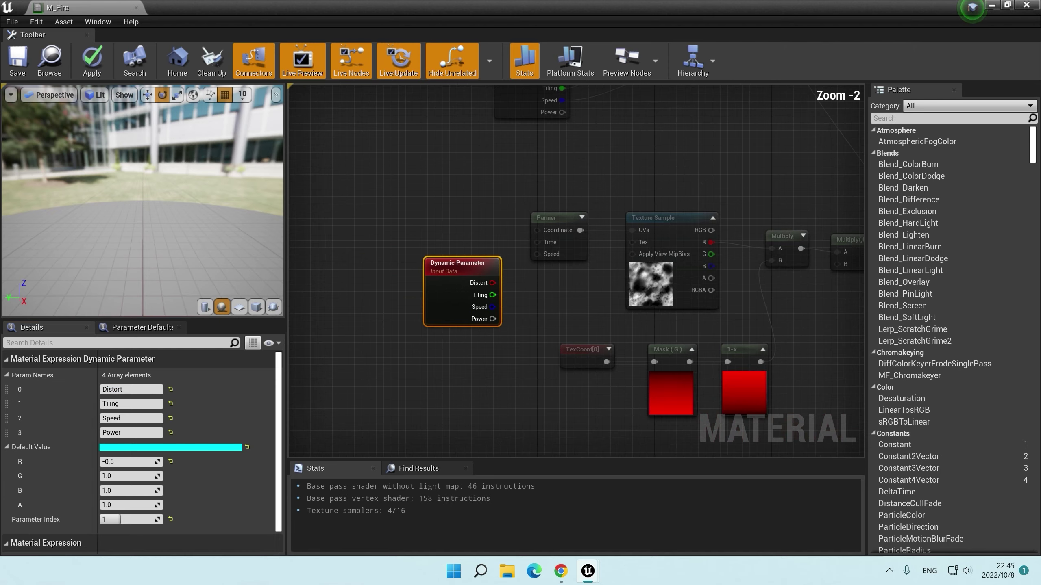
Step: Place the new Dynamic Parameter beside the lower texture nodes
{"action": "right_click_drag", "start_coordinate": [615, 328], "coordinate": [451, 303]}
{"action": "left_click_drag", "start_coordinate": [328, 242], "coordinate": [631, 283]}
{"action": "mouse_move", "coordinate": [385, 324]}
{"action": "left_mouse_down"}
{"action": "mouse_move", "coordinate": [584, 349]}
{"action": "mouse_move", "coordinate": [533, 348]}
{"action": "left_mouse_up"}
{"action": "left_click_drag", "start_coordinate": [665, 302], "coordinate": [669, 249]}
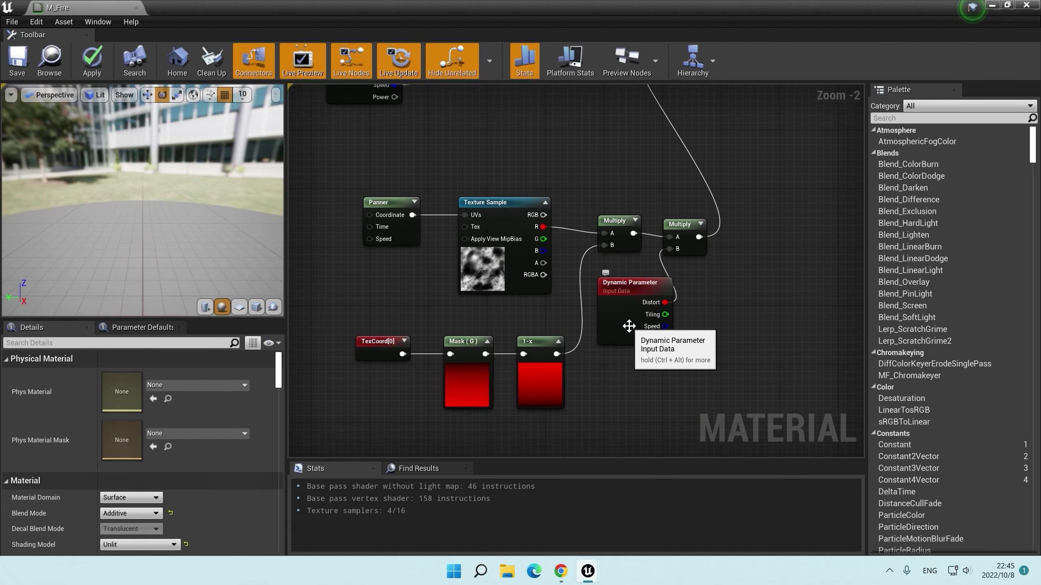
{"action": "left_click", "coordinate": [629, 326]}
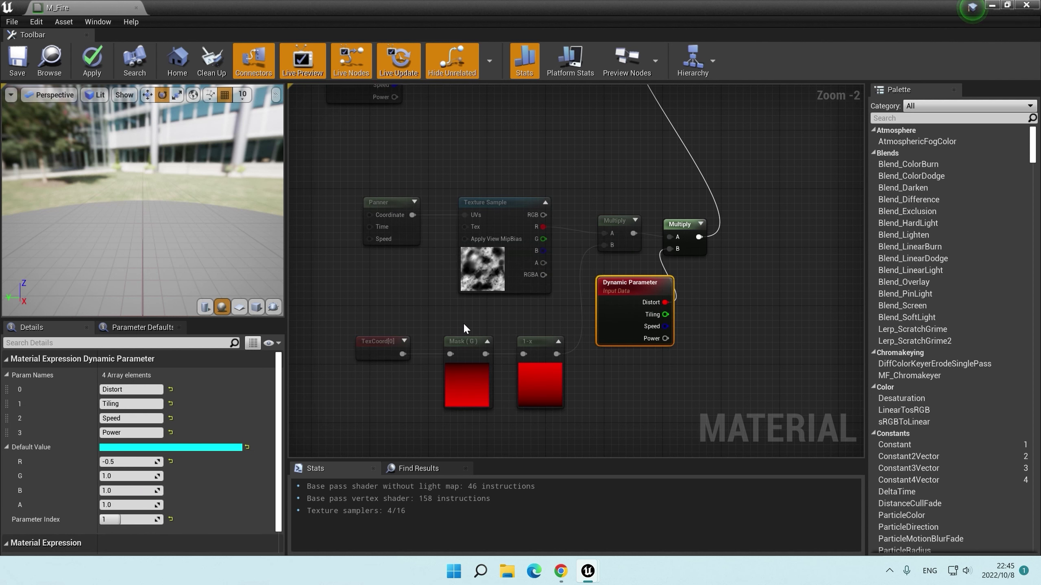
{"action": "right_click_drag", "start_coordinate": [334, 240], "coordinate": [409, 243]}
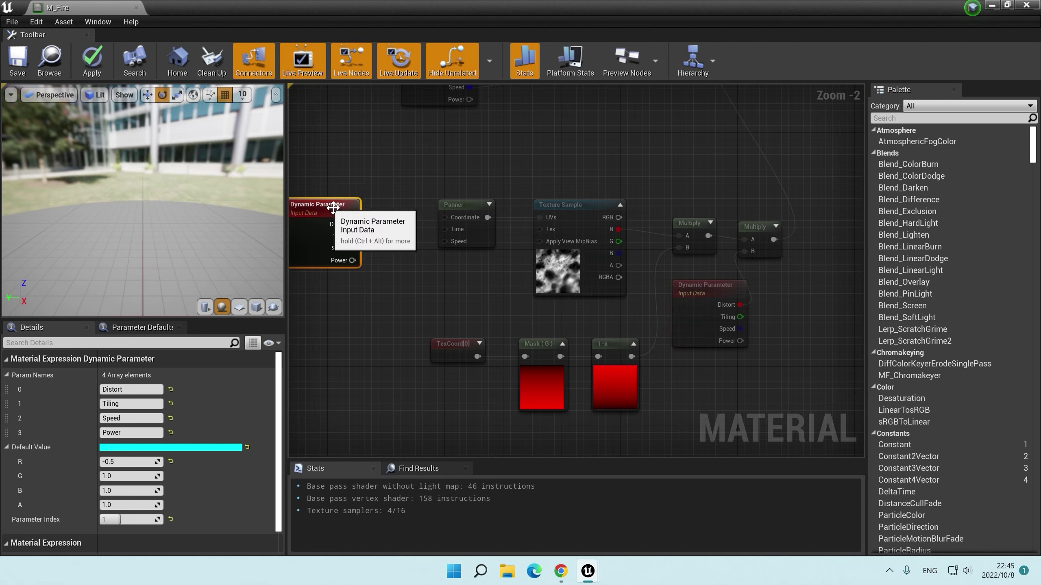
{"action": "left_click", "coordinate": [390, 245]}
Step: Add a TexCoord and a Multiply before the lower Panner
{"action": "left_click", "coordinate": [387, 200]}
{"action": "scroll", "coordinate": [411, 205], "scroll_direction": "up", "scroll_amount": 2}
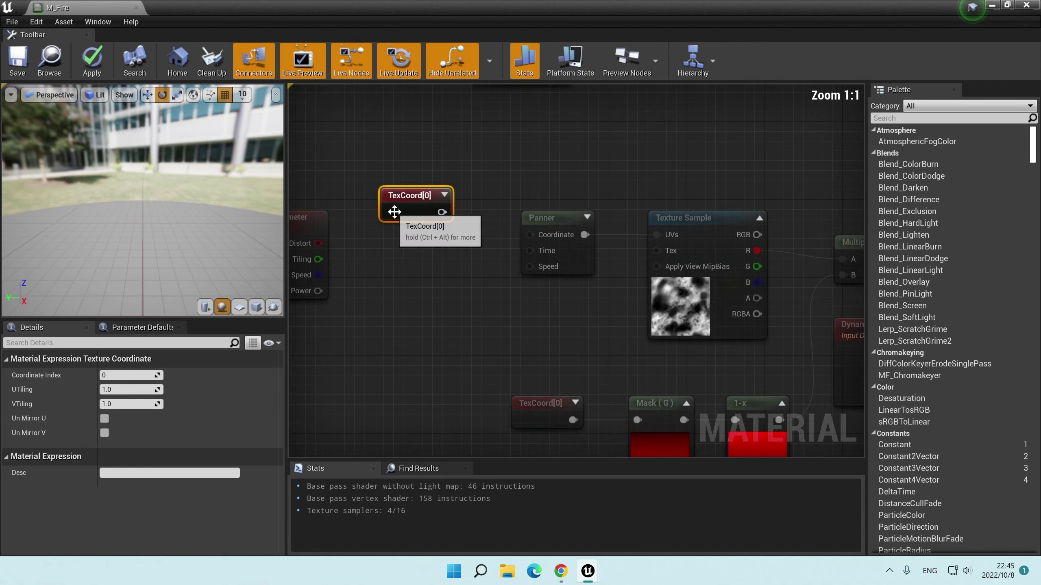
{"action": "left_click", "coordinate": [481, 191]}
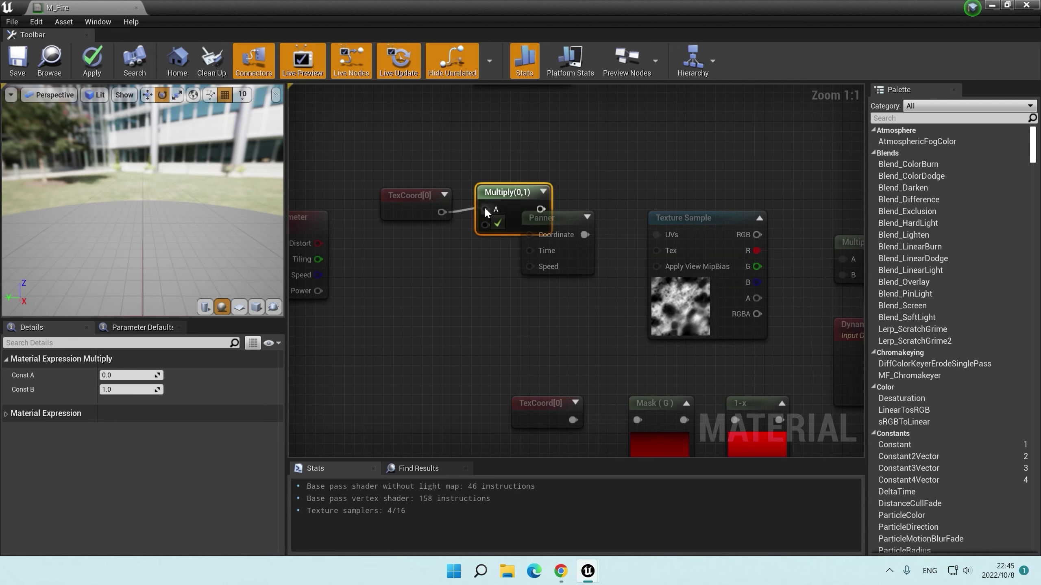
{"action": "left_click_drag", "start_coordinate": [441, 212], "coordinate": [484, 209]}
{"action": "left_click_drag", "start_coordinate": [394, 162], "coordinate": [490, 244]}
{"action": "left_click_drag", "start_coordinate": [506, 192], "coordinate": [462, 192]}
{"action": "left_click", "coordinate": [491, 287]}
Step: Wire Tiling into the Multiply's B input and Speed into the Panner's Speed
{"action": "right_click_drag", "start_coordinate": [326, 245], "coordinate": [405, 245]}
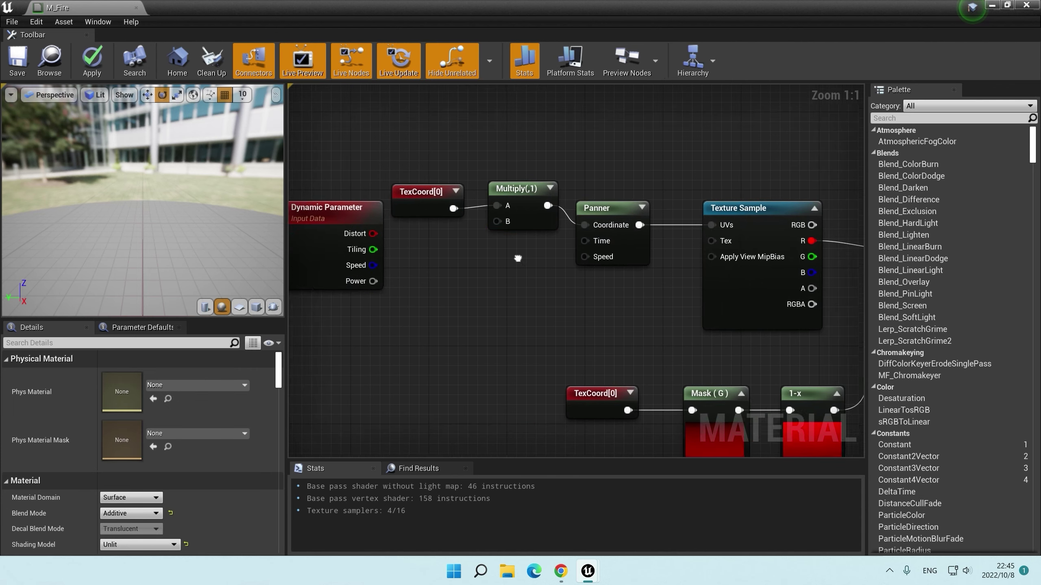
{"action": "left_click_drag", "start_coordinate": [400, 246], "coordinate": [524, 218]}
{"action": "scroll", "coordinate": [541, 209], "scroll_direction": "down", "scroll_amount": 1}
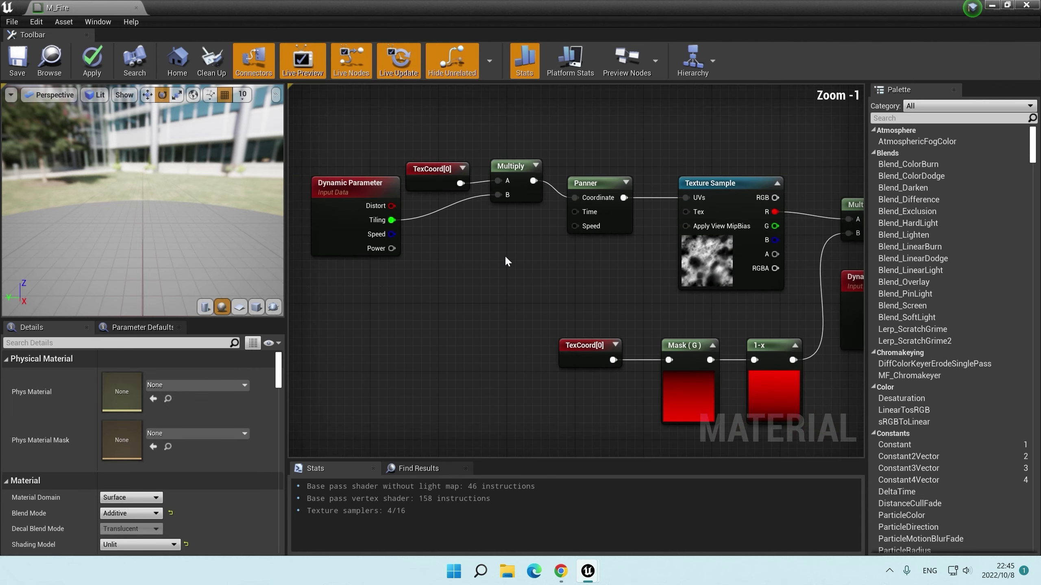
{"action": "left_click_drag", "start_coordinate": [377, 238], "coordinate": [575, 226]}
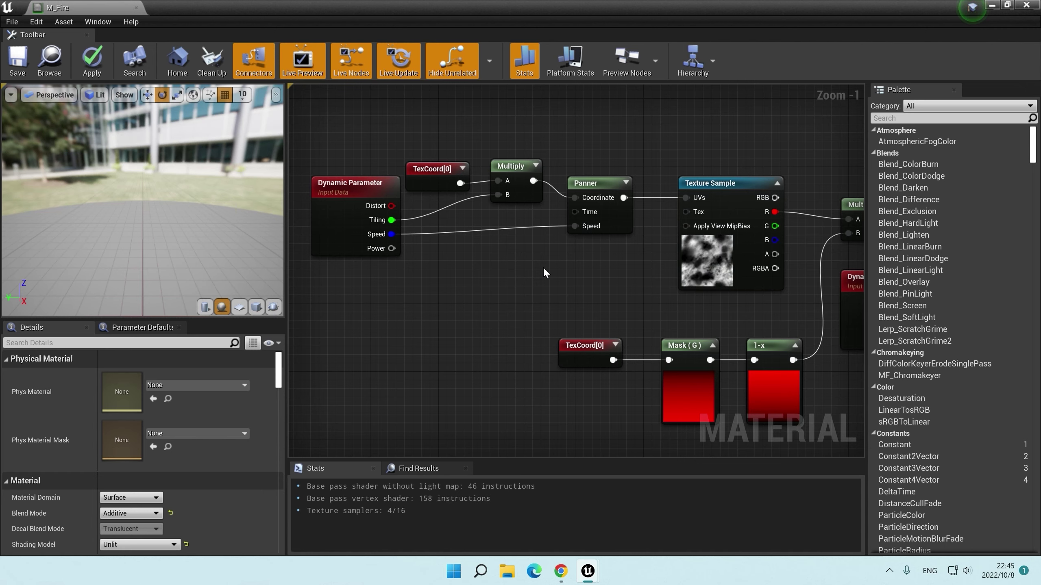
{"action": "scroll", "coordinate": [544, 270], "scroll_direction": "down", "scroll_amount": 1}
Step: Reset the left Dynamic Parameter's fourth parameter name to its default
{"action": "left_click", "coordinate": [364, 246]}
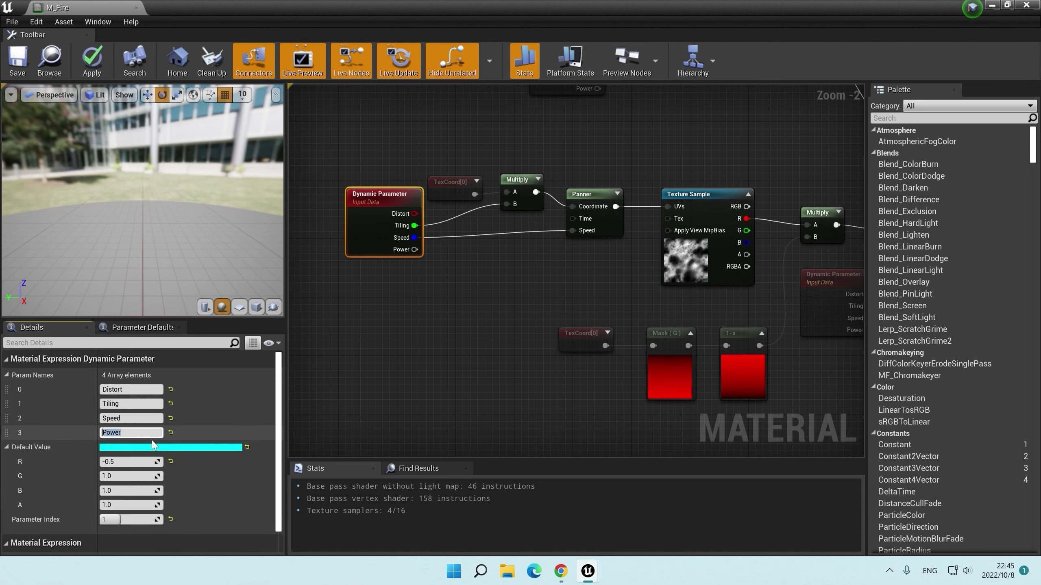
{"action": "left_click", "coordinate": [171, 431]}
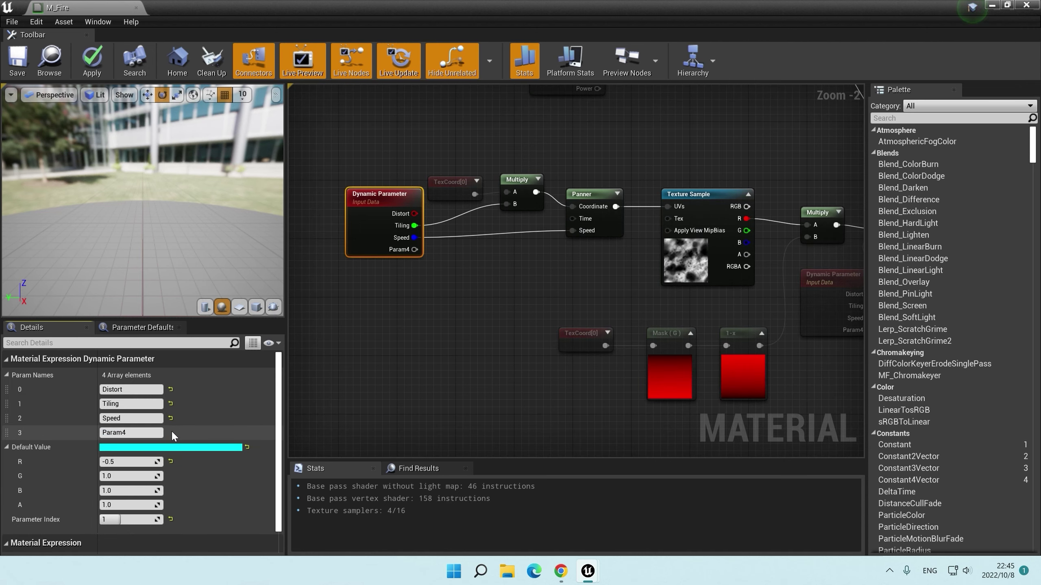
{"action": "right_click_drag", "start_coordinate": [508, 288], "coordinate": [414, 358]}
{"action": "left_click", "coordinate": [452, 325]}
{"action": "scroll", "coordinate": [507, 315], "scroll_direction": "down", "scroll_amount": 1}
Step: Set the lower Dynamic Parameter's R default value to 0.1
{"action": "left_click", "coordinate": [652, 371]}
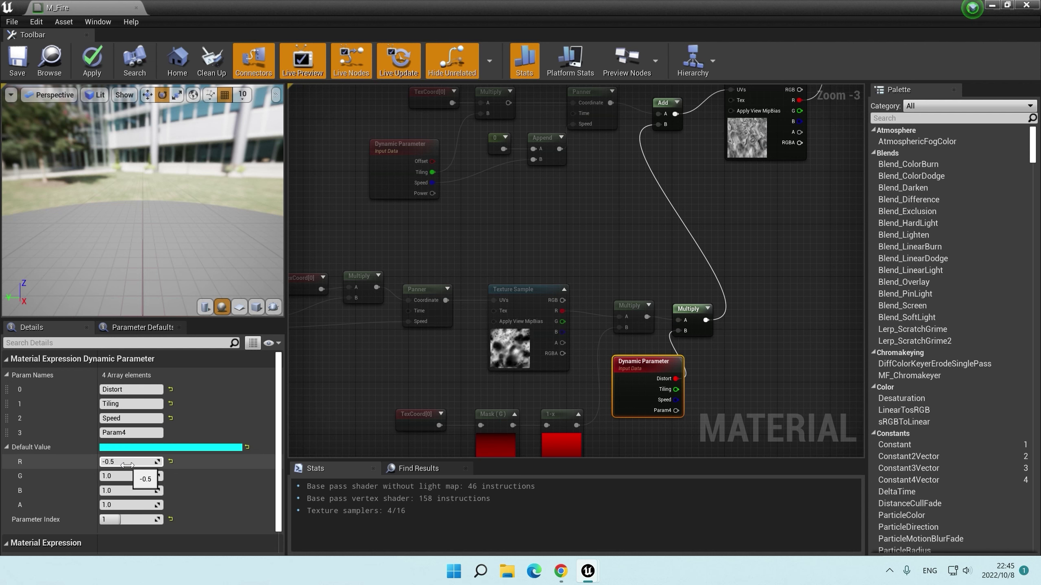
{"action": "left_click", "coordinate": [127, 465]}
{"action": "type", "text": "1"}
{"action": "key", "text": "Return"}
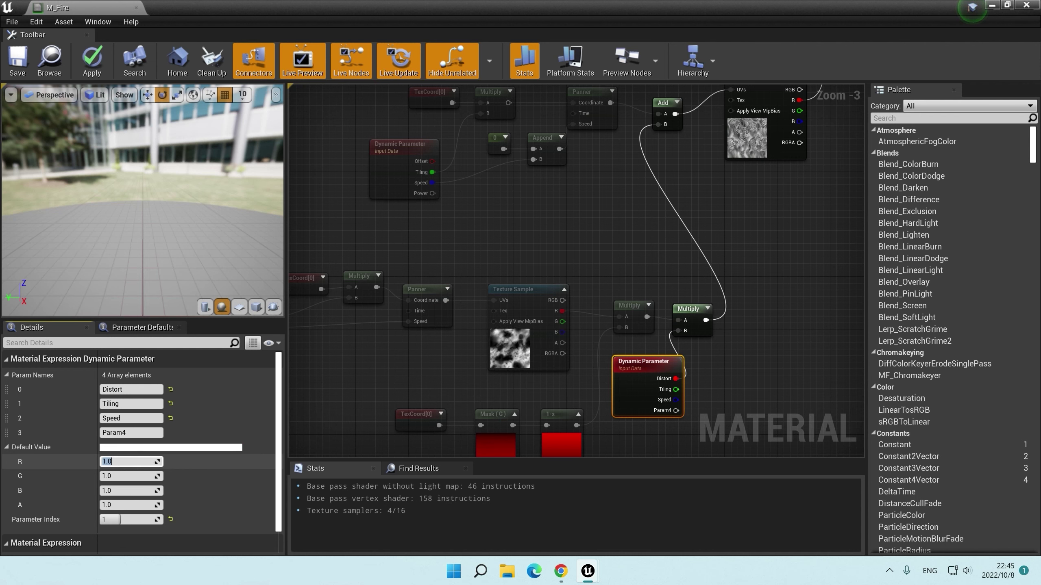
{"action": "key", "text": "Return"}
{"action": "mouse_move", "coordinate": [516, 251]}
{"action": "right_mouse_down"}
{"action": "mouse_move", "coordinate": [554, 214]}
{"action": "mouse_move", "coordinate": [584, 214]}
{"action": "mouse_move", "coordinate": [491, 213]}
{"action": "mouse_move", "coordinate": [566, 345]}
{"action": "right_mouse_up"}
{"action": "left_click", "coordinate": [582, 213]}
{"action": "scroll", "coordinate": [492, 213], "scroll_direction": "down", "scroll_amount": 1}
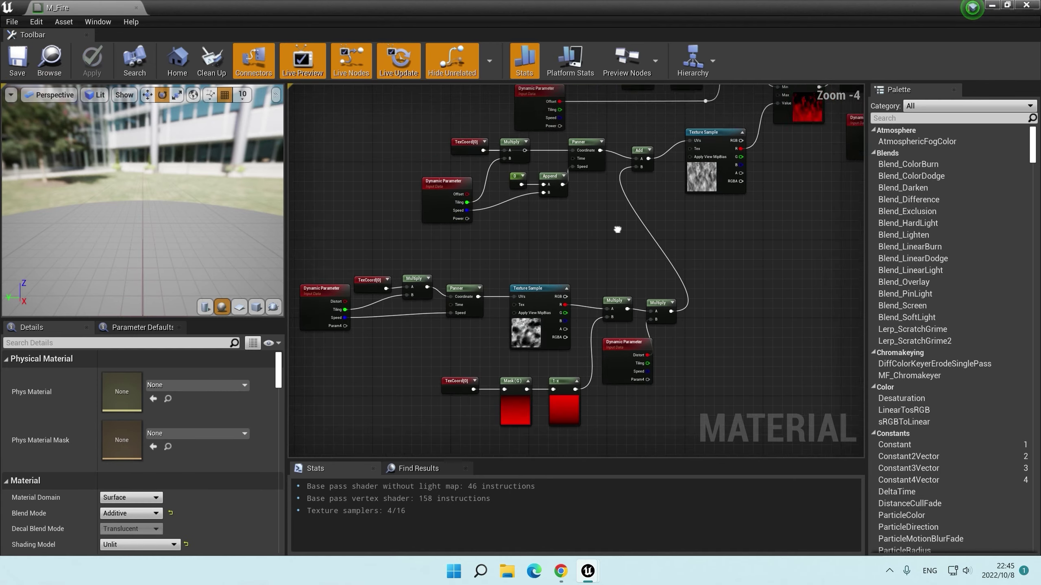
{"action": "scroll", "coordinate": [566, 346], "scroll_direction": "up", "scroll_amount": 2}
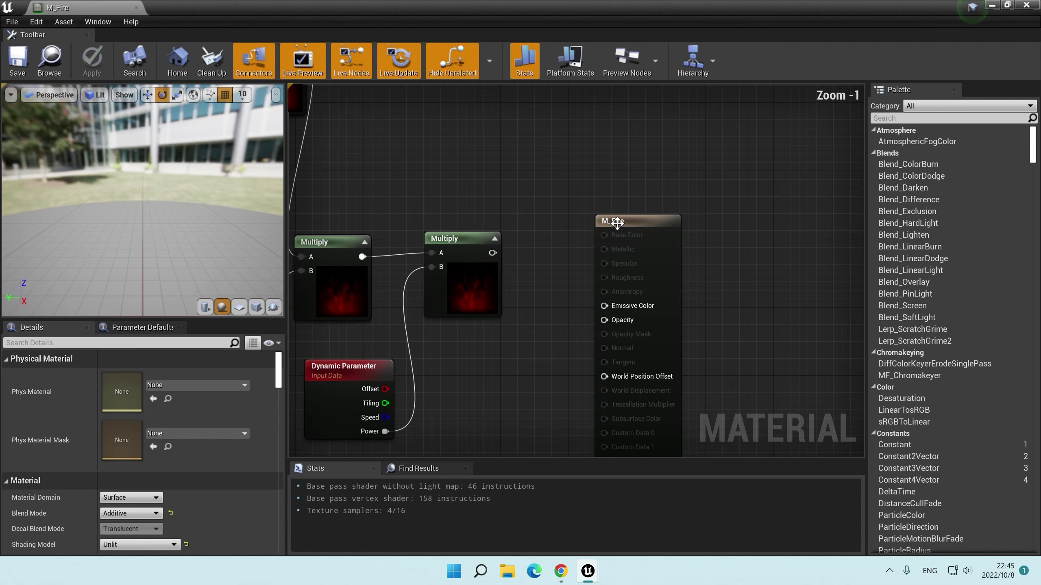
Step: Add a Particle Color node to the M_Fire graph
{"action": "left_click", "coordinate": [767, 164]}
{"action": "scroll", "coordinate": [758, 196], "scroll_direction": "up", "scroll_amount": 1}
{"action": "left_click", "coordinate": [759, 191]}
{"action": "scroll", "coordinate": [533, 178], "scroll_direction": "down", "scroll_amount": 2}
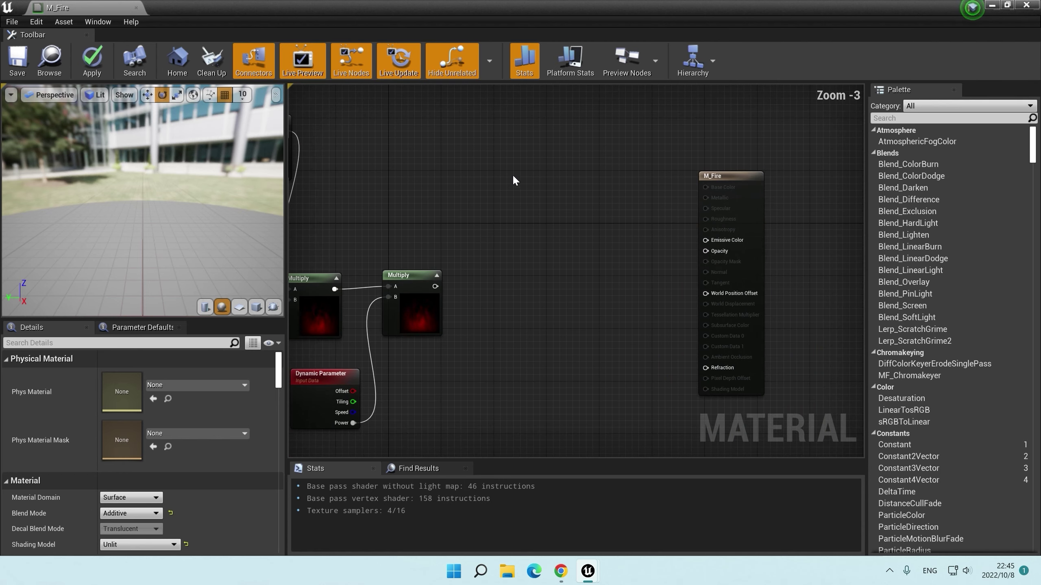
{"action": "right_click", "coordinate": [504, 153]}
{"action": "type", "text": "particle color"}
{"action": "key", "text": "Return"}
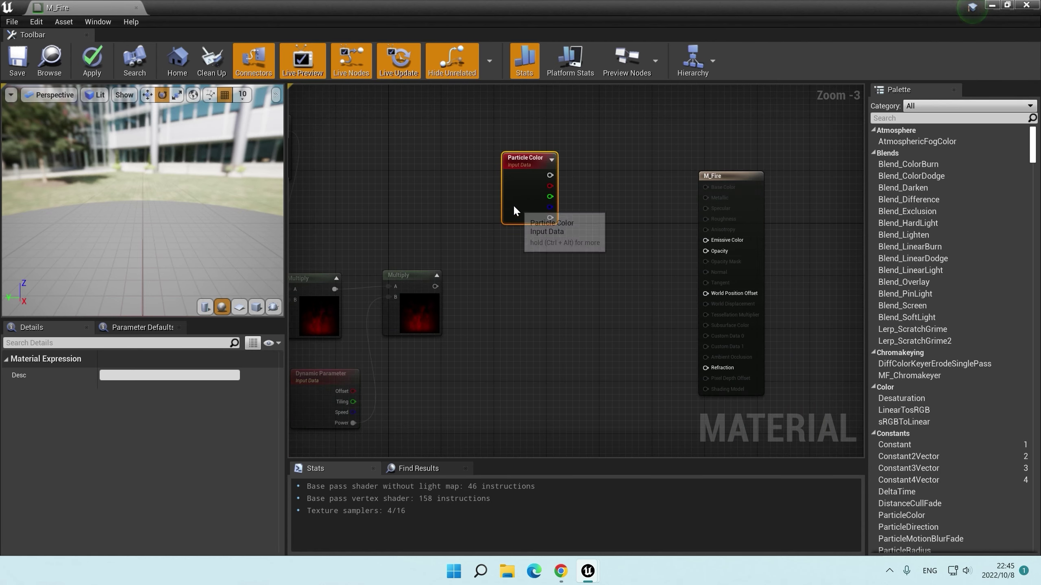
{"action": "left_click_drag", "start_coordinate": [513, 209], "coordinate": [420, 156]}
{"action": "left_click", "coordinate": [522, 176]}
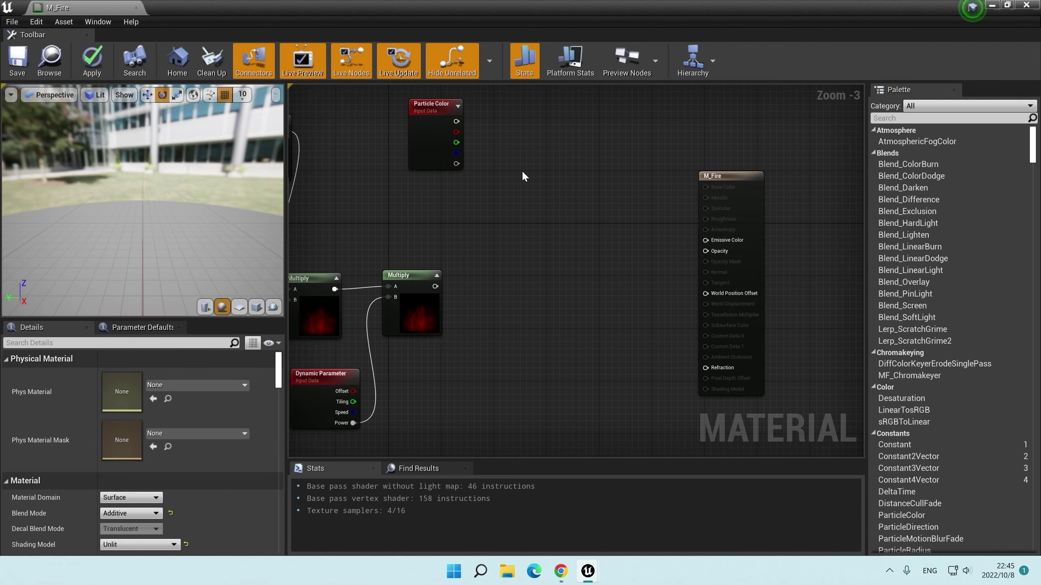
Step: Multiply the fire result by Particle Color into Opacity and Emissive Color using two Multiply nodes
{"action": "left_click", "coordinate": [524, 197]}
{"action": "left_click_drag", "start_coordinate": [535, 222], "coordinate": [535, 223]}
{"action": "mouse_move", "coordinate": [455, 164]}
{"action": "left_mouse_down"}
{"action": "mouse_move", "coordinate": [531, 211]}
{"action": "mouse_move", "coordinate": [706, 251]}
{"action": "left_mouse_up"}
{"action": "left_click_drag", "start_coordinate": [721, 183], "coordinate": [709, 135]}
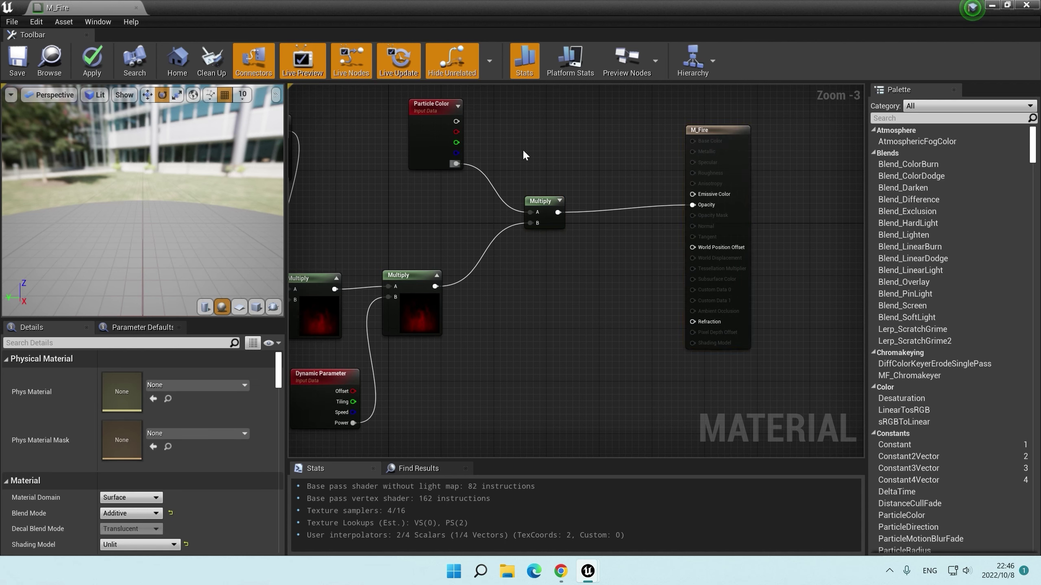
{"action": "left_click", "coordinate": [525, 124]}
{"action": "mouse_move", "coordinate": [436, 287]}
{"action": "left_mouse_down"}
{"action": "mouse_move", "coordinate": [529, 169]}
{"action": "mouse_move", "coordinate": [530, 148]}
{"action": "left_mouse_up"}
{"action": "left_click_drag", "start_coordinate": [456, 121], "coordinate": [698, 195]}
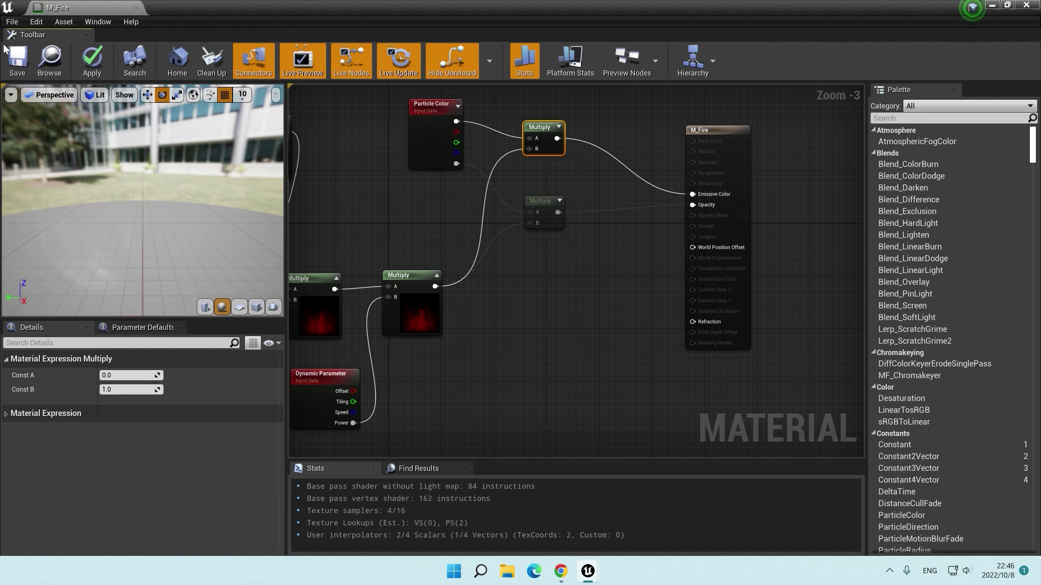
Step: Apply the M_Fire changes and return to the Burn level editor
{"action": "left_click", "coordinate": [17, 60]}
{"action": "left_click", "coordinate": [553, 316]}
{"action": "right_click_drag", "start_coordinate": [553, 319], "coordinate": [593, 319]}
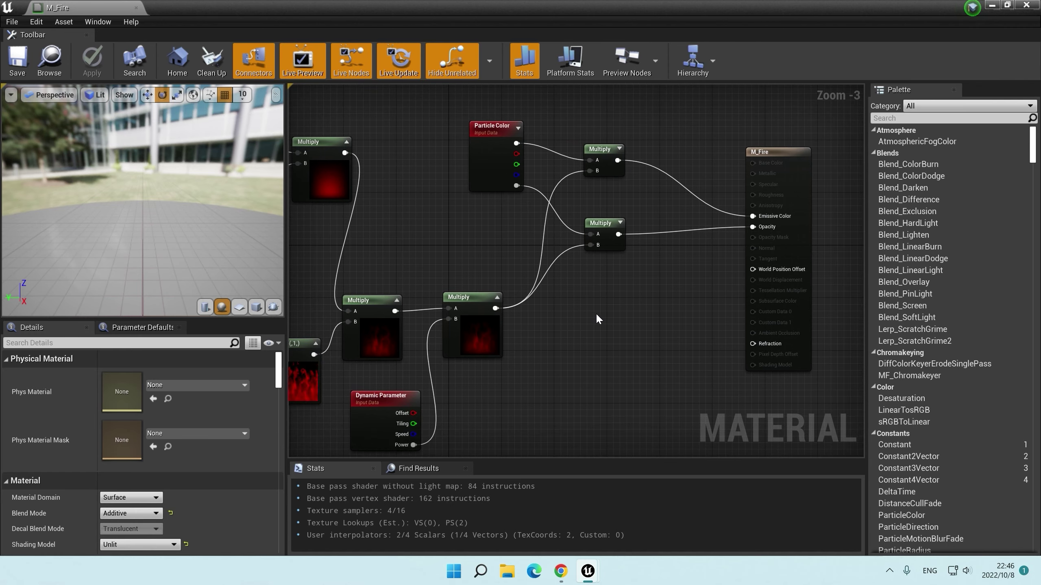
{"action": "key", "text": "alt+Tab"}
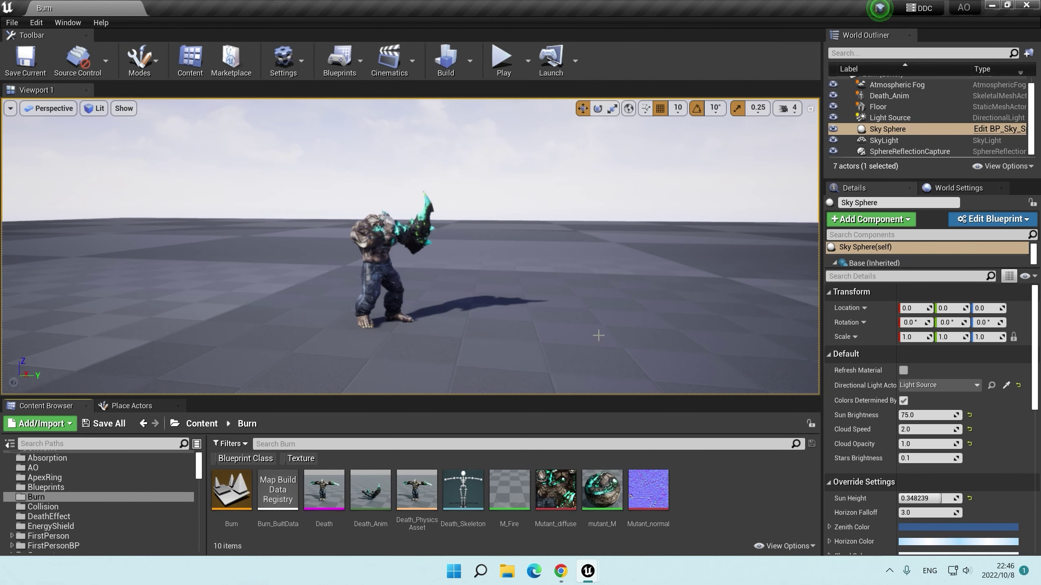
Step: Create a Niagara System named P_Burn using the Empty emitter template, then open it
{"action": "right_click", "coordinate": [715, 489]}
{"action": "mouse_move", "coordinate": [742, 377]}
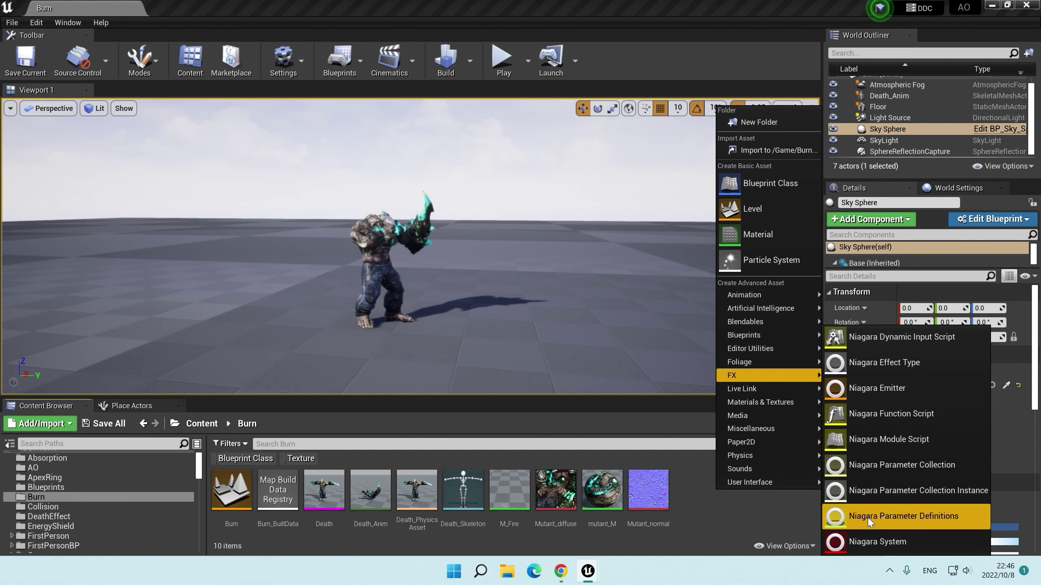
{"action": "left_click", "coordinate": [868, 541]}
{"action": "left_click", "coordinate": [561, 541]}
{"action": "left_click", "coordinate": [490, 230]}
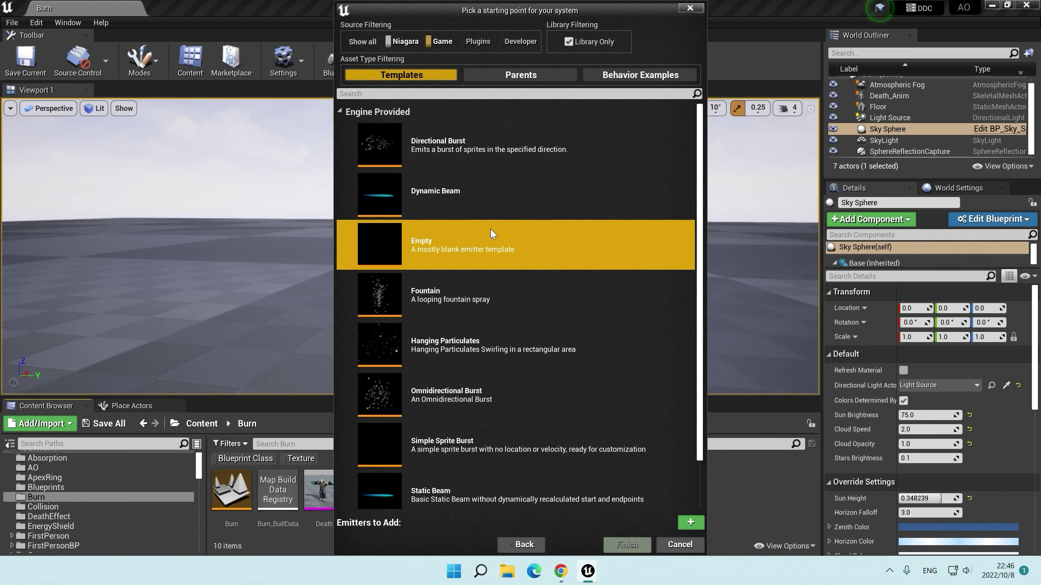
{"action": "double_click", "coordinate": [492, 232]}
{"action": "left_click", "coordinate": [627, 545]}
{"action": "type", "text": "P_Burn"}
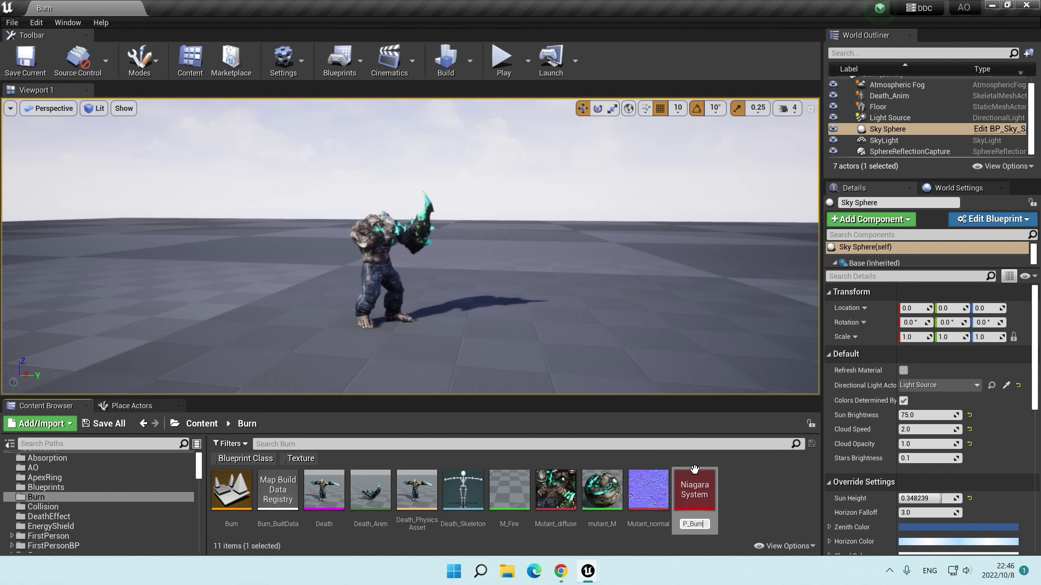
{"action": "double_click", "coordinate": [694, 488]}
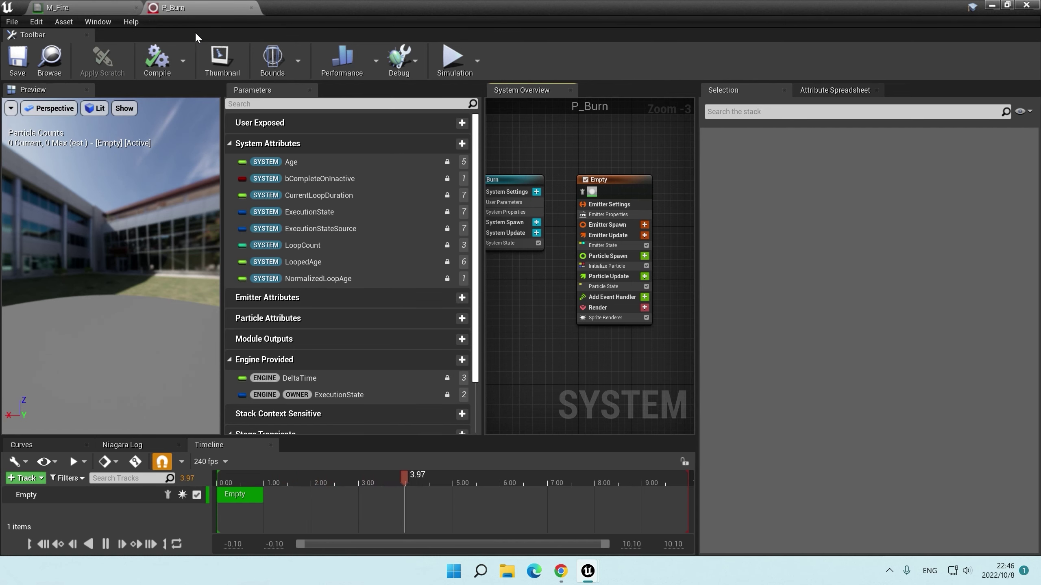
Step: Add a Spawn Rate module to the emitter and check the sprite renderer's M_Fire material
{"action": "scroll", "coordinate": [577, 309], "scroll_direction": "up", "scroll_amount": 2}
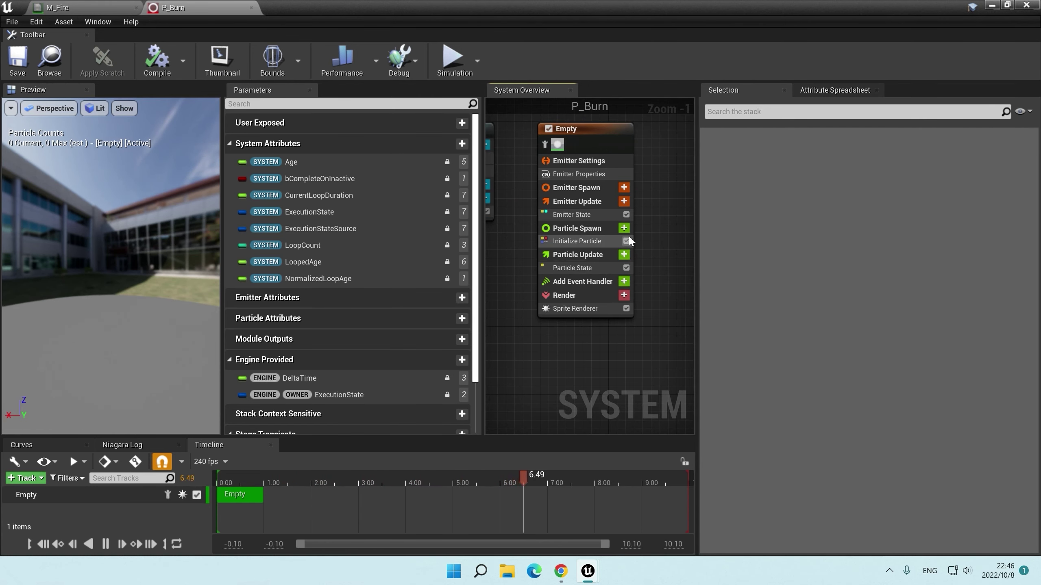
{"action": "left_click", "coordinate": [623, 201]}
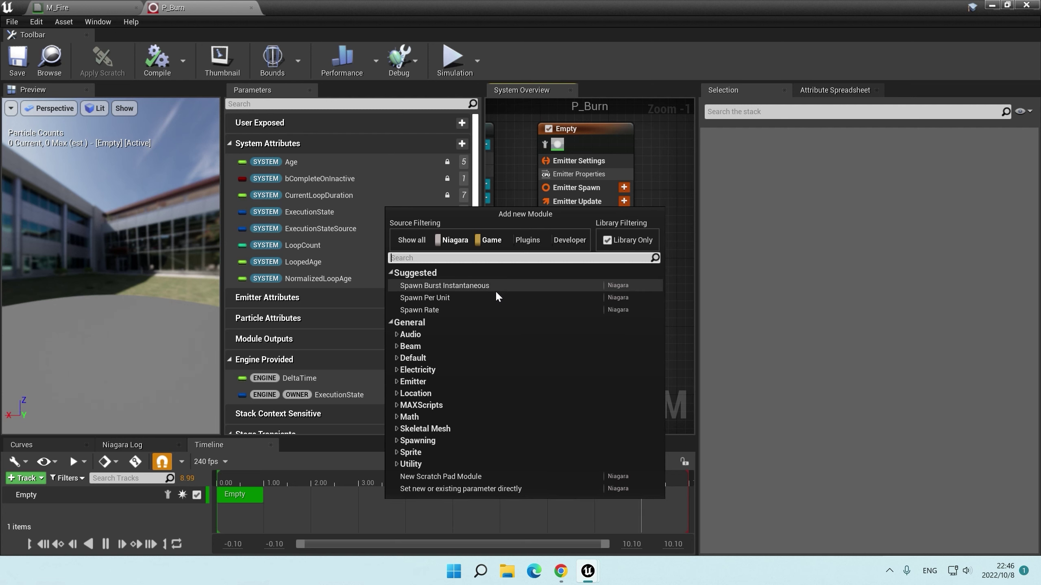
{"action": "left_click", "coordinate": [477, 309]}
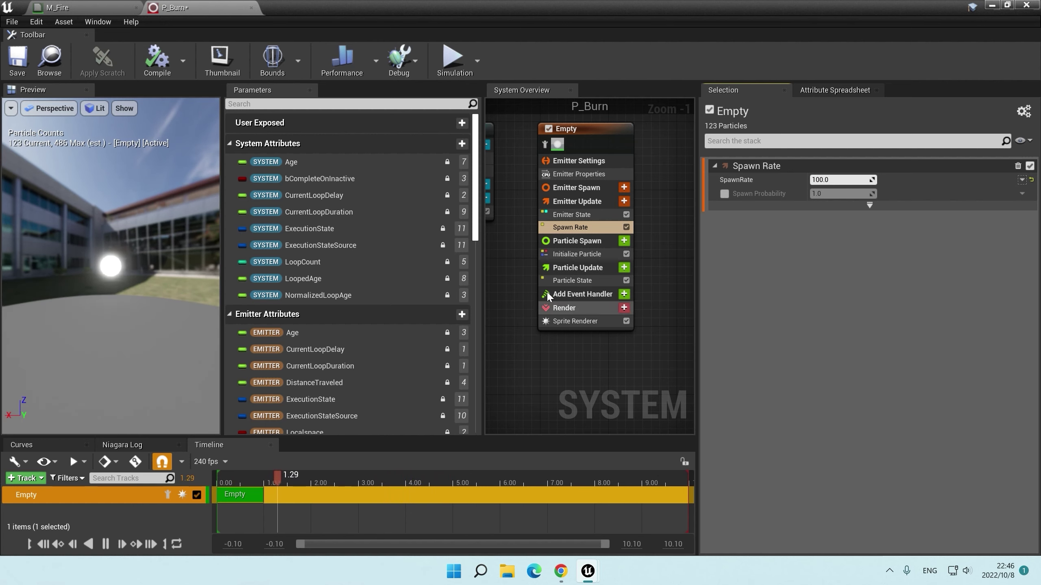
{"action": "left_click", "coordinate": [58, 8]}
{"action": "left_click", "coordinate": [39, 64]}
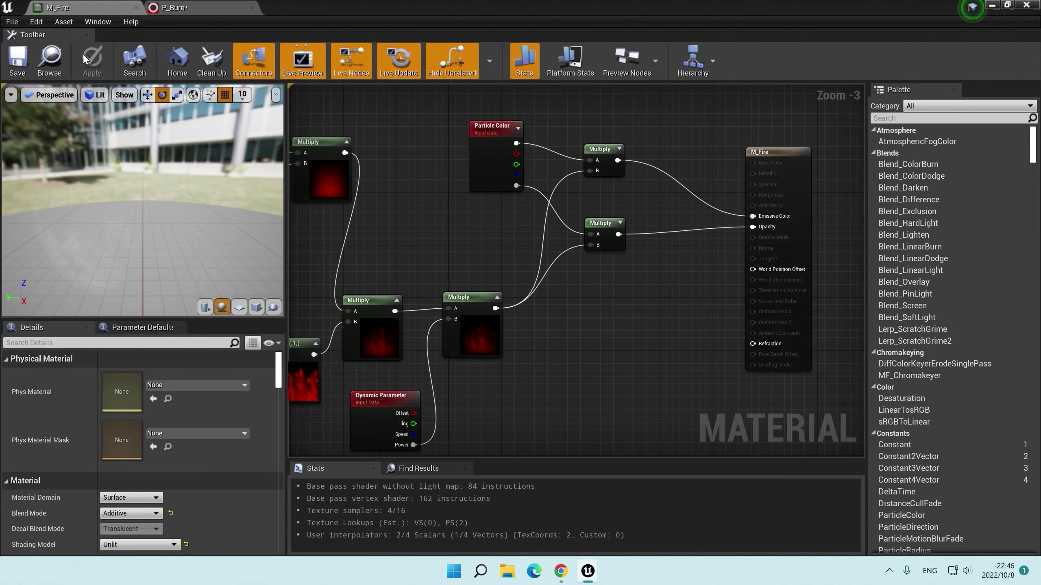
{"action": "left_click", "coordinate": [172, 8]}
{"action": "left_click", "coordinate": [575, 321]}
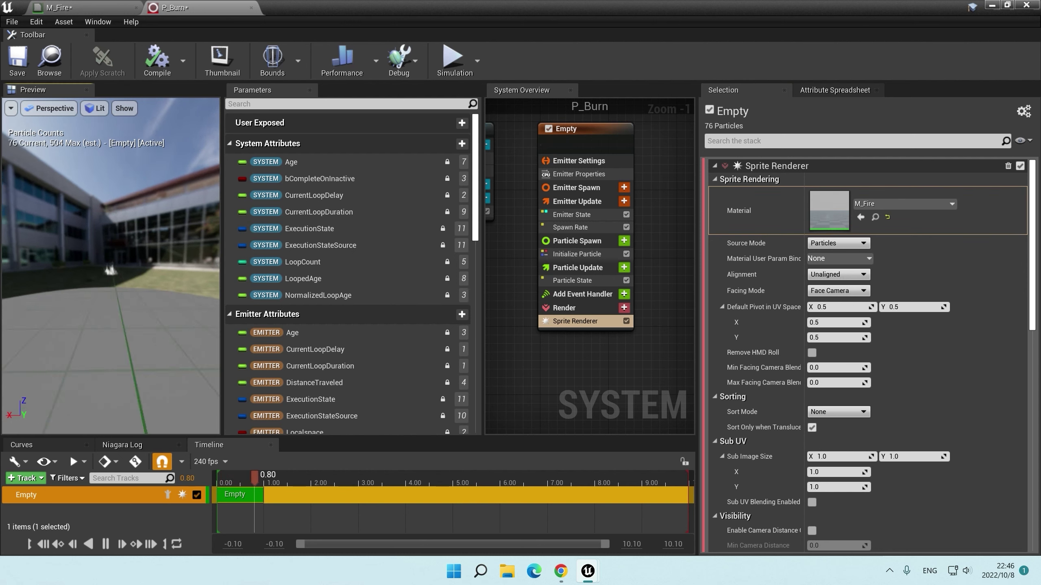
Step: Set the Initialize Particle colour to R 100, G 5, B 1
{"action": "mouse_move", "coordinate": [111, 230]}
{"action": "left_mouse_down"}
{"action": "mouse_move", "coordinate": [113, 263]}
{"action": "mouse_move", "coordinate": [156, 275]}
{"action": "left_mouse_up"}
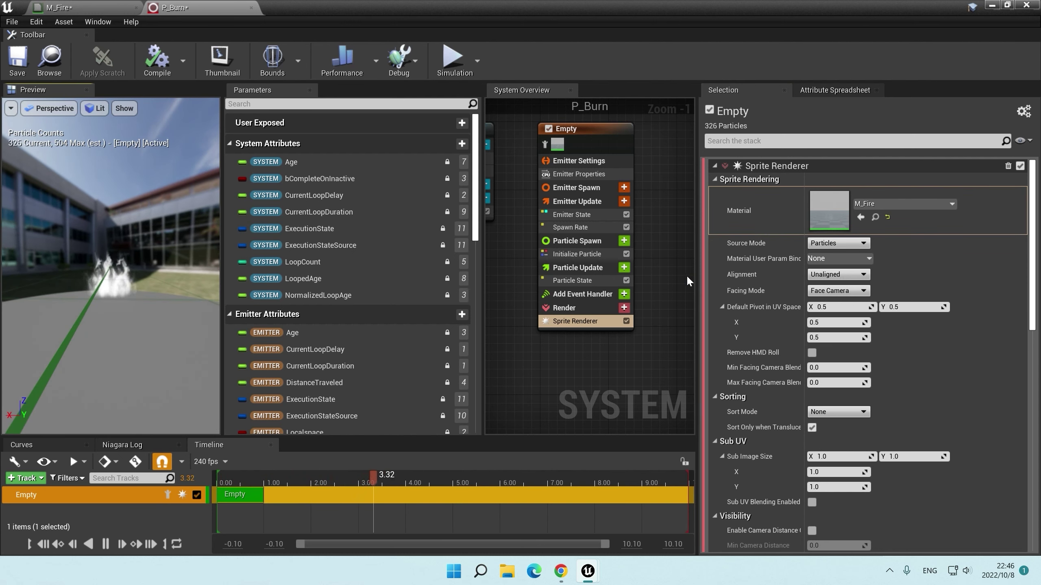
{"action": "left_click", "coordinate": [599, 257]}
{"action": "left_click", "coordinate": [861, 240]}
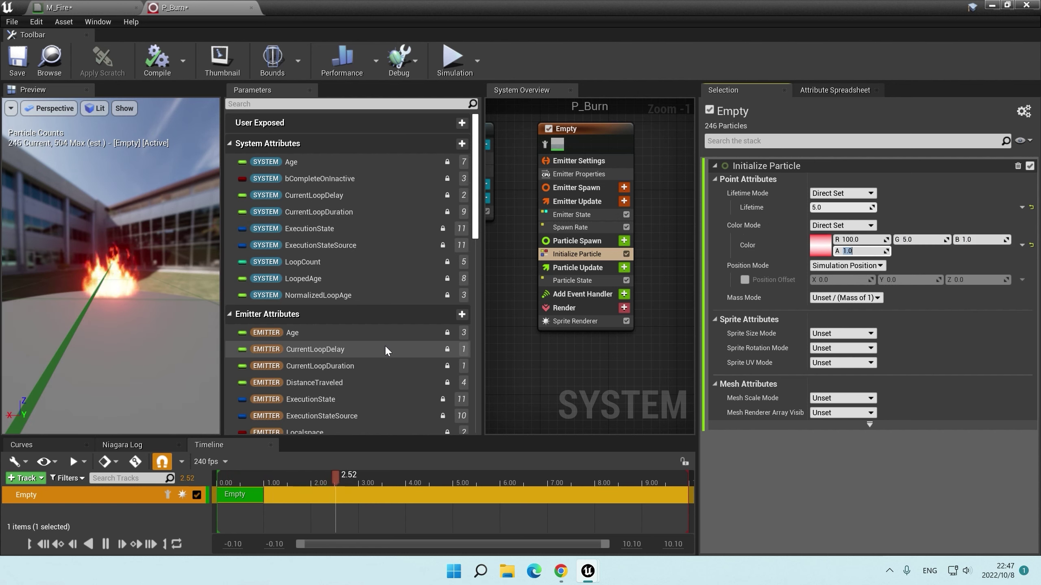
Step: Add Dynamic Material Parameters to Particle Update and randomize Offset from -1 to -0.5
{"action": "scroll", "coordinate": [385, 352], "scroll_direction": "down", "scroll_amount": 1}
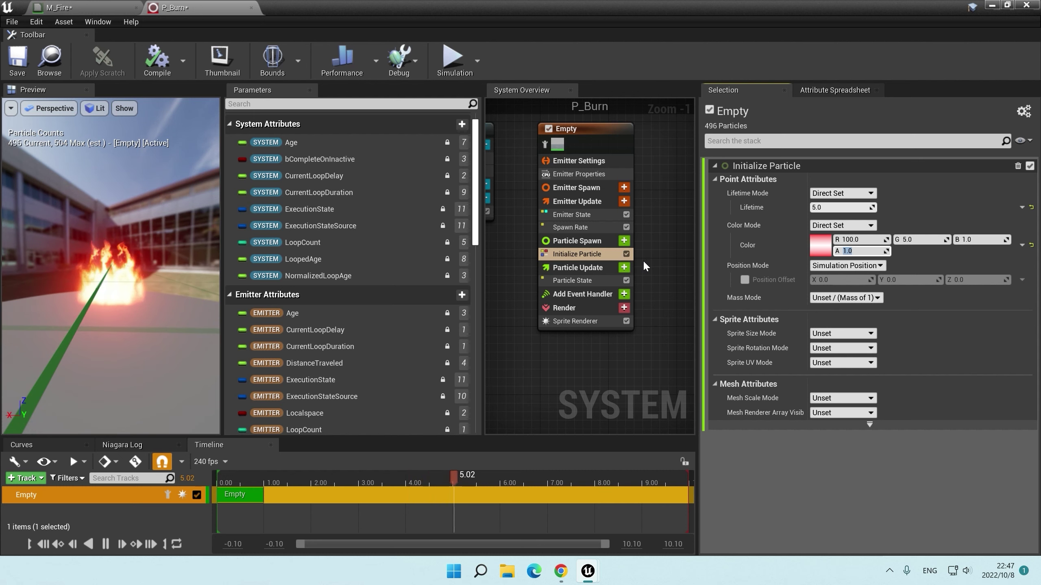
{"action": "left_click", "coordinate": [624, 267]}
{"action": "type", "text": "dy"}
{"action": "left_click", "coordinate": [482, 351]}
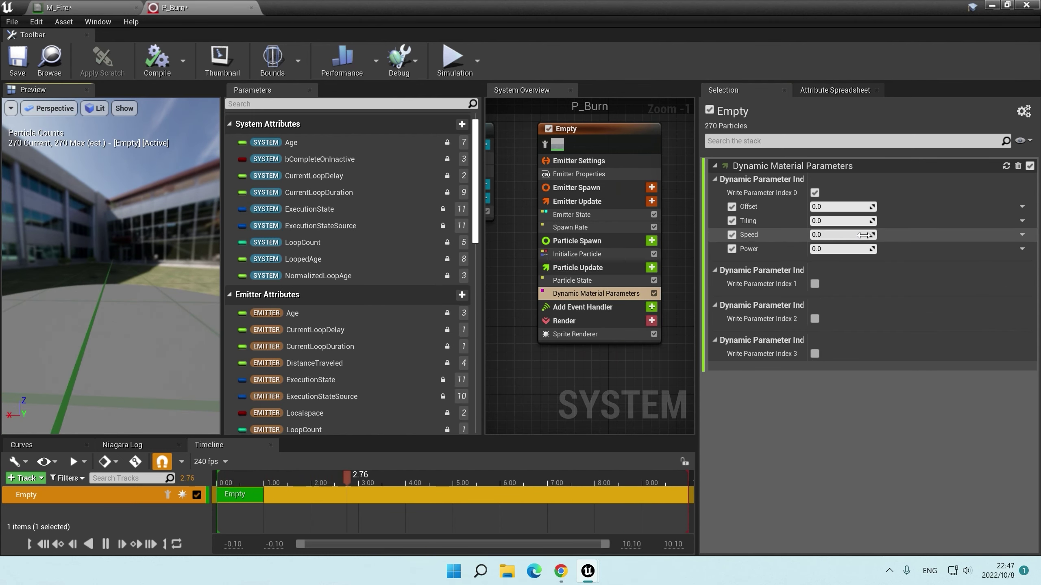
{"action": "left_click", "coordinate": [1022, 207]}
{"action": "type", "text": "rand"}
{"action": "key", "text": "Return"}
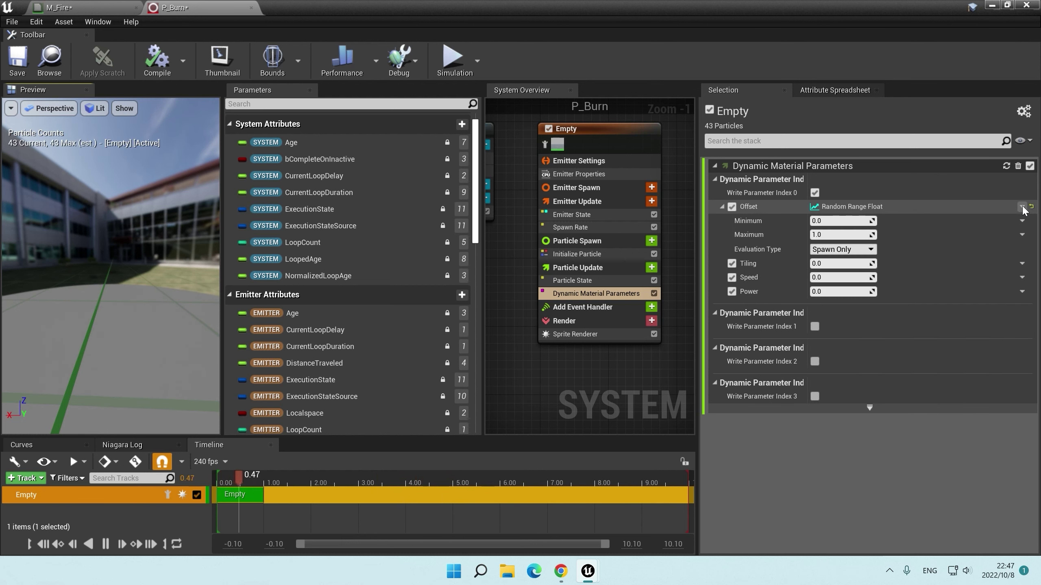
{"action": "left_click", "coordinate": [836, 221]}
{"action": "type", "text": "-1"}
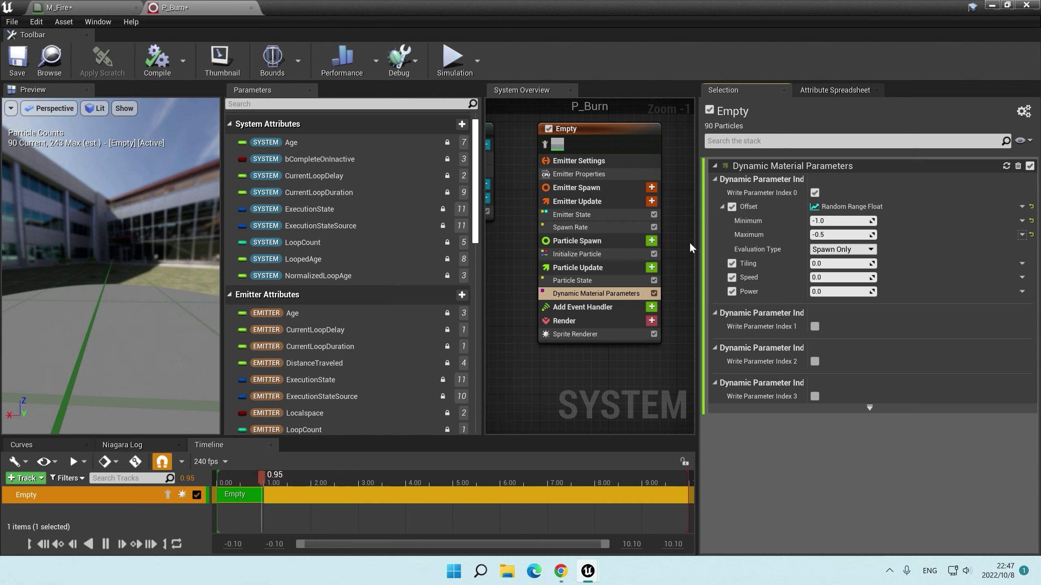
Step: Randomize Tiling from 0.5 to 1 and Power from 1 to 2 per particle
{"action": "left_click", "coordinate": [1022, 263]}
{"action": "type", "text": "ra"}
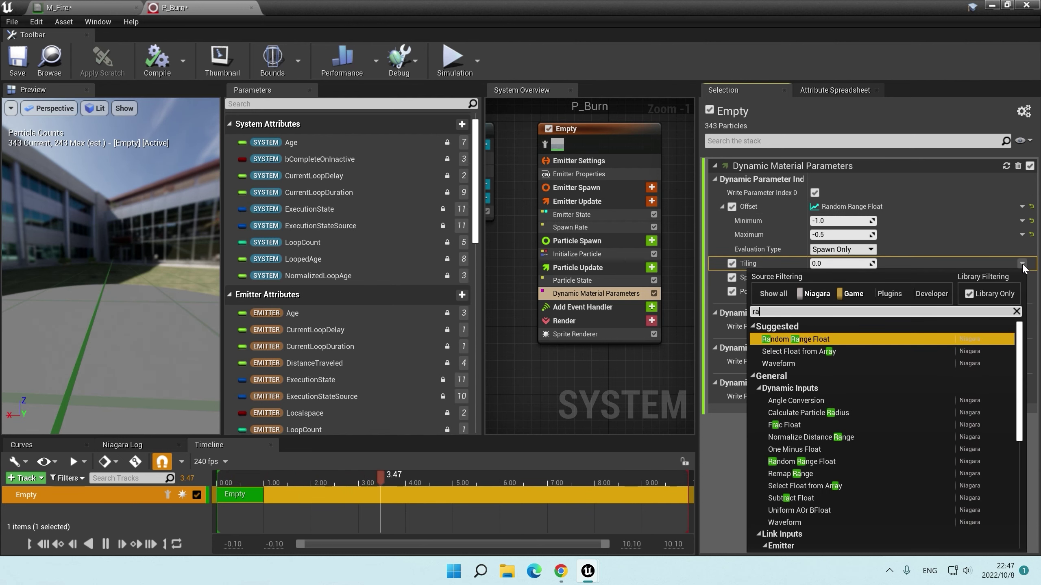
{"action": "key", "text": "Return"}
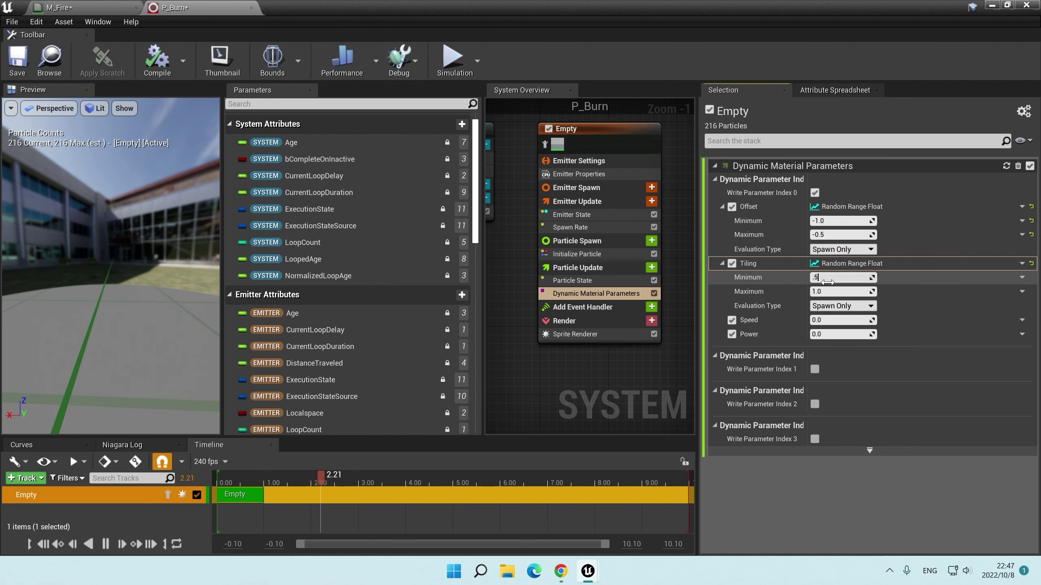
{"action": "type", "text": "0.5"}
{"action": "left_click", "coordinate": [1022, 335]}
{"action": "type", "text": "rand"}
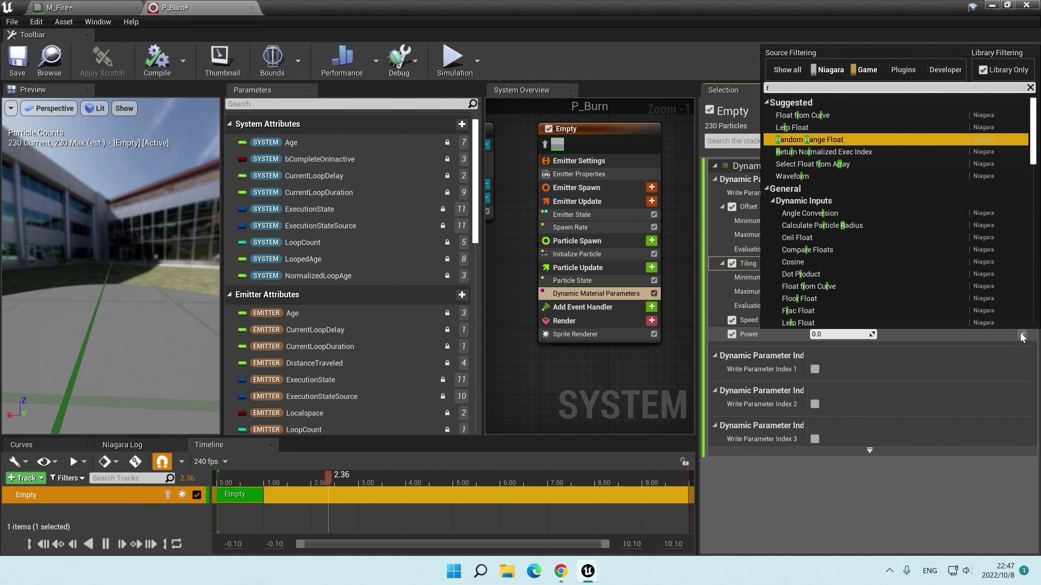
{"action": "key", "text": "Return"}
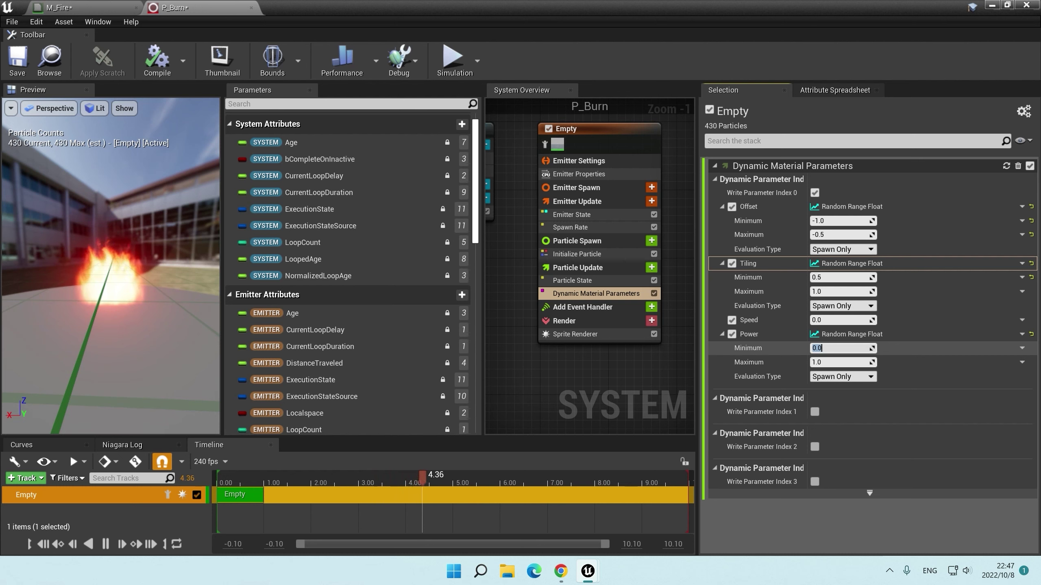
{"action": "type", "text": "1"}
{"action": "key", "text": "Return"}
{"action": "type", "text": "2"}
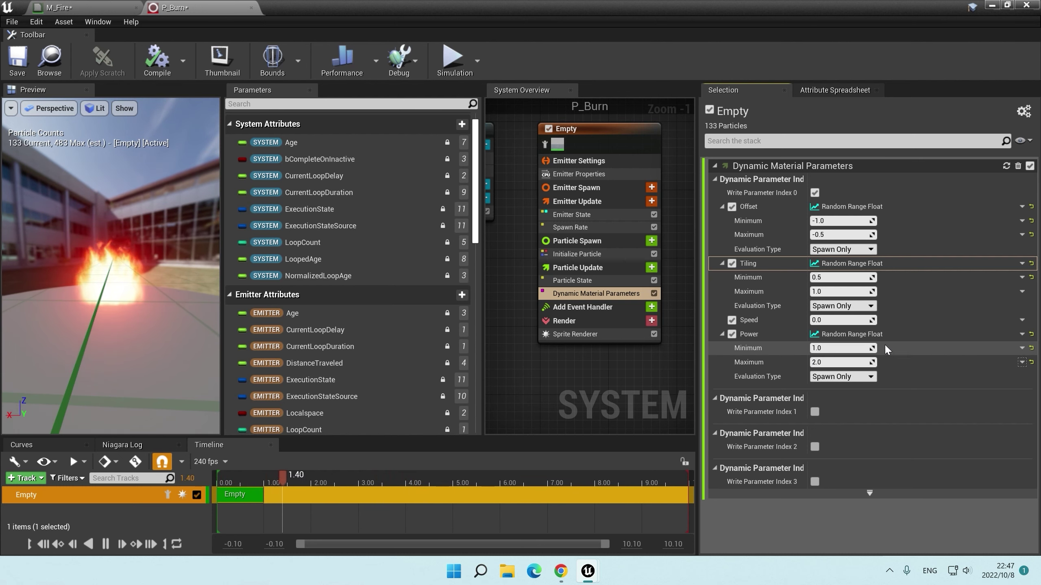
Step: Randomize Speed from 0.5 to 1 and enable Write Parameter Index 1
{"action": "left_click", "coordinate": [1022, 320]}
{"action": "type", "text": "rand"}
{"action": "key", "text": "Return"}
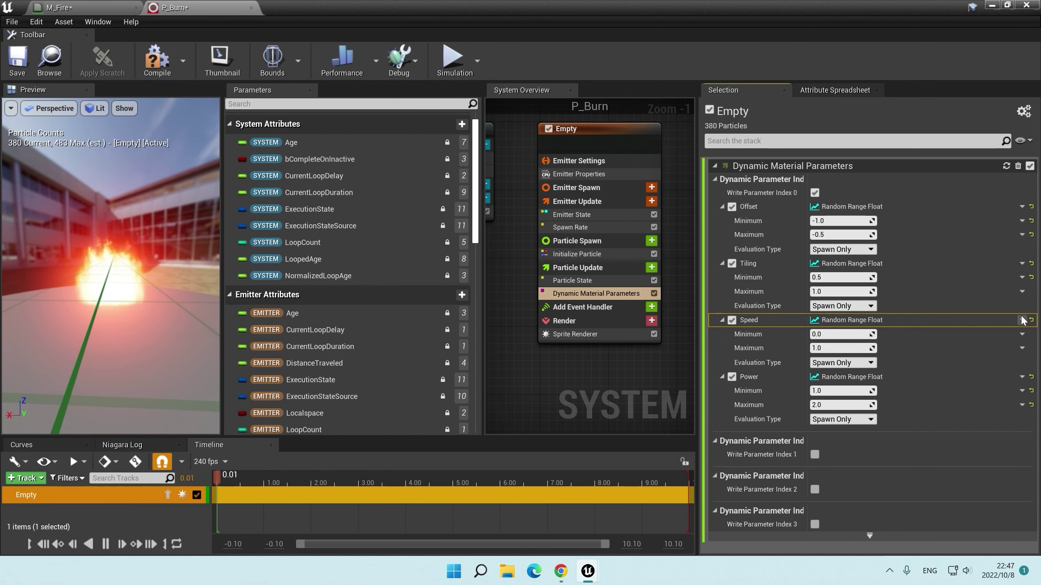
{"action": "left_click", "coordinate": [840, 334]}
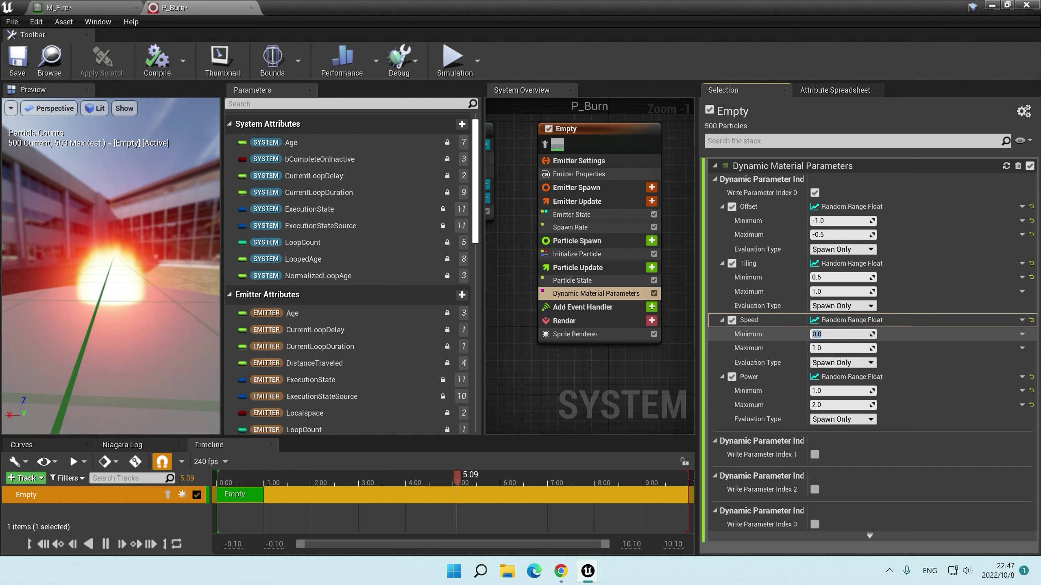
{"action": "type", "text": "0.5"}
{"action": "key", "text": "Return"}
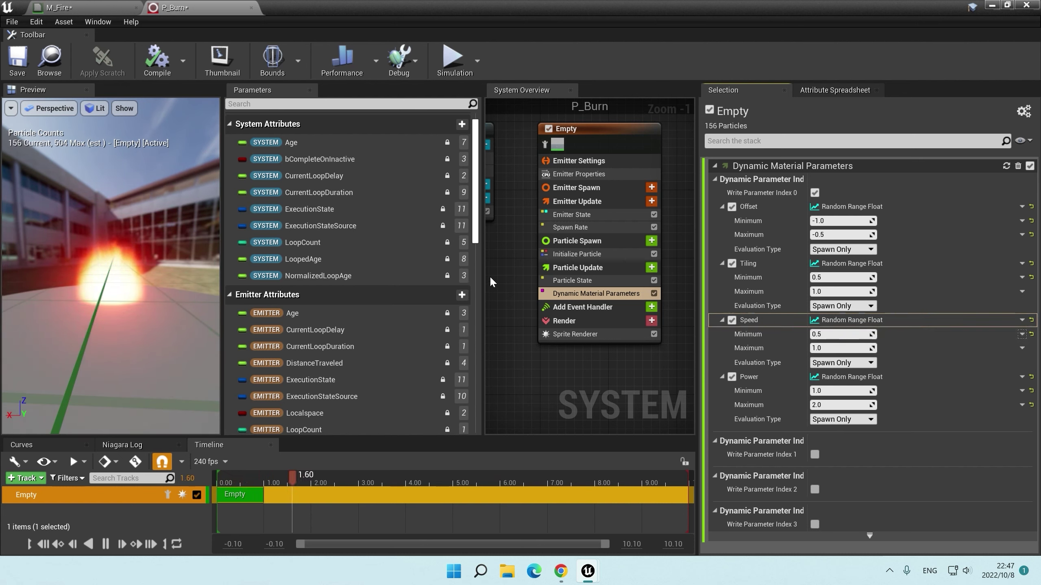
{"action": "left_click", "coordinate": [814, 455]}
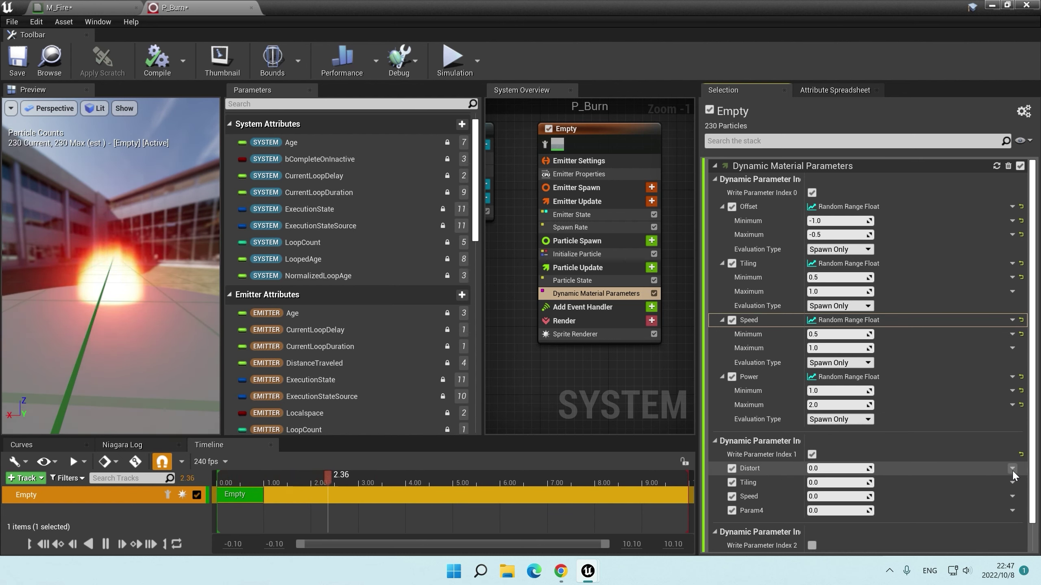
Step: Make the second set's Distort a random range from 0.1 to 0.3
{"action": "left_click", "coordinate": [1012, 469]}
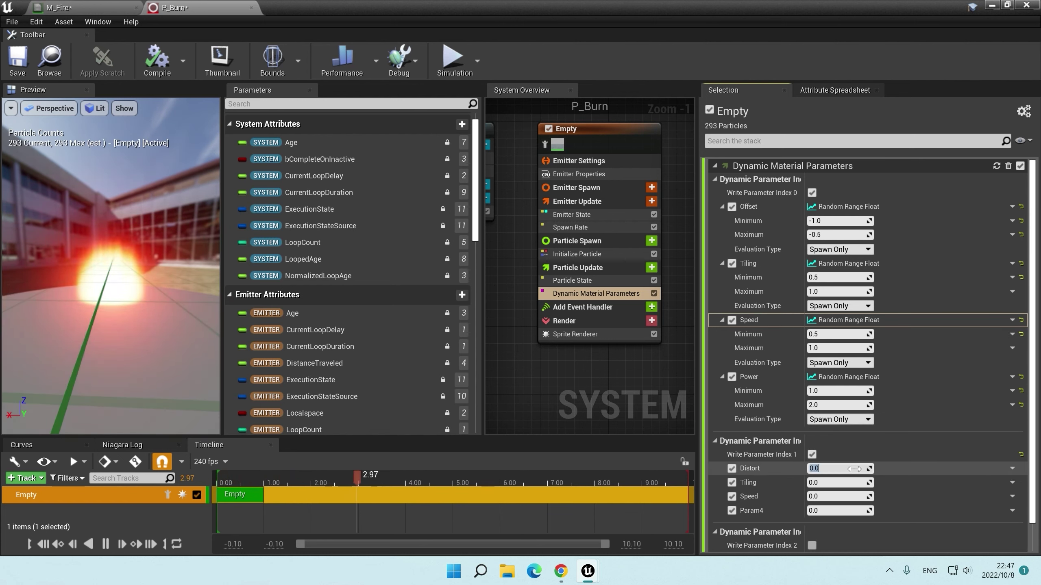
{"action": "left_click", "coordinate": [1008, 468]}
{"action": "type", "text": "rand"}
{"action": "key", "text": "Return"}
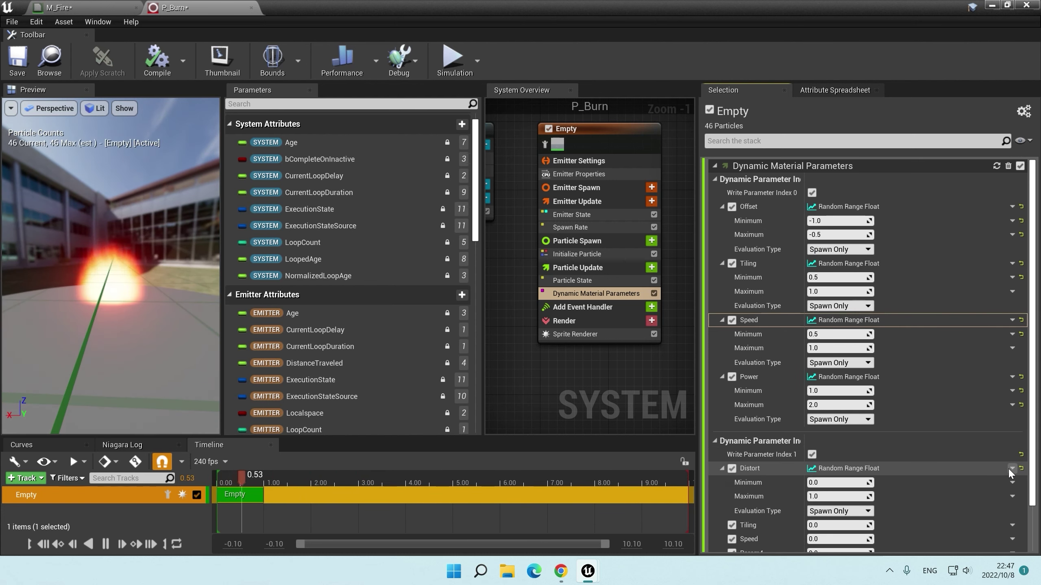
{"action": "type", "text": "0.1"}
{"action": "key", "text": "Tab"}
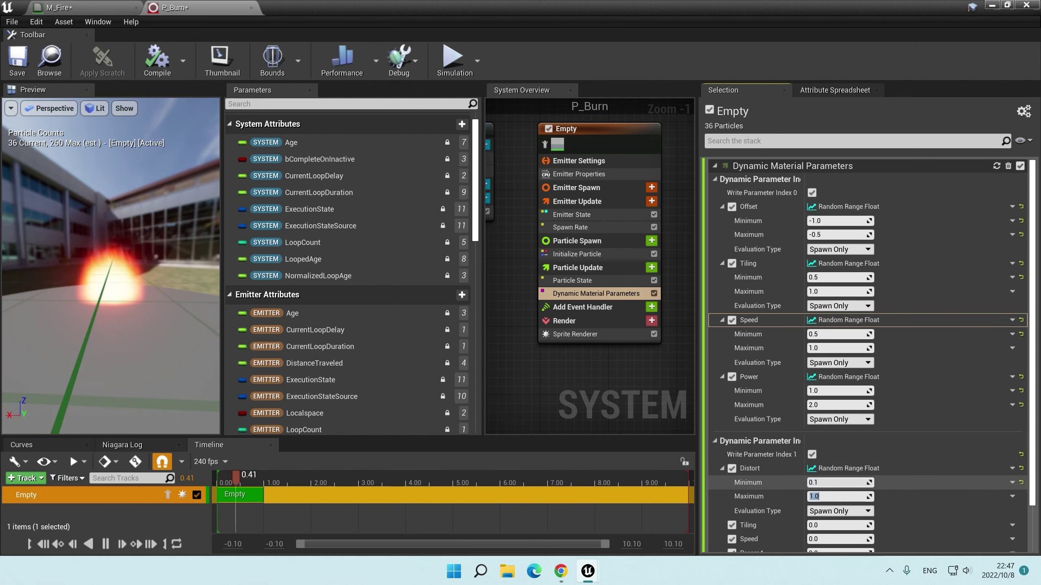
{"action": "type", "text": "0.3"}
{"action": "key", "text": "Return"}
Step: Make the second Tiling a random range from 0.5 to 2.0
{"action": "scroll", "coordinate": [998, 490], "scroll_direction": "down", "scroll_amount": 2}
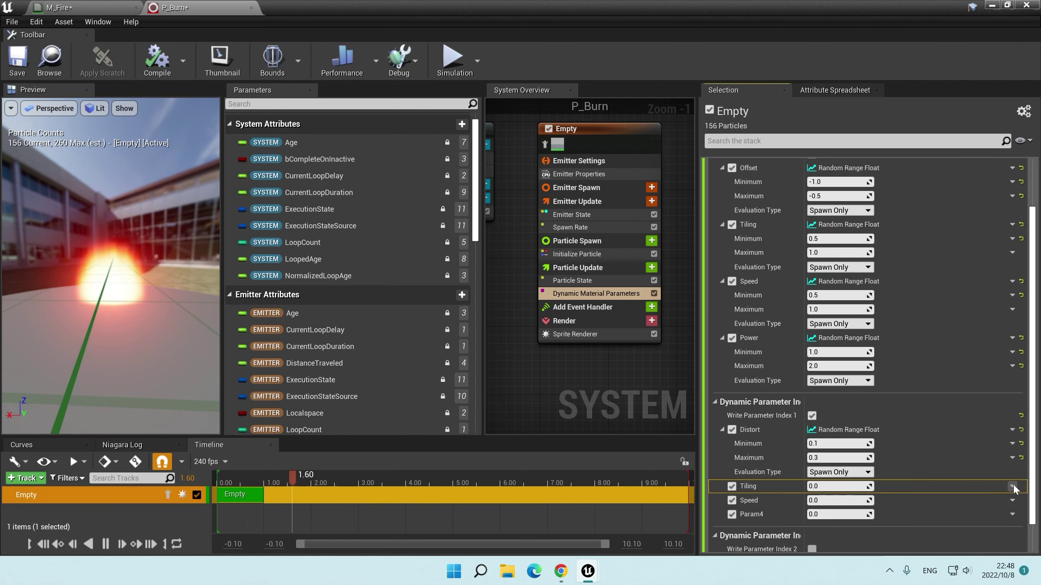
{"action": "left_click", "coordinate": [1012, 486]}
{"action": "type", "text": "radn"}
{"action": "key", "text": "BackSpace"}
{"action": "type", "text": "n"}
{"action": "key", "text": "Return"}
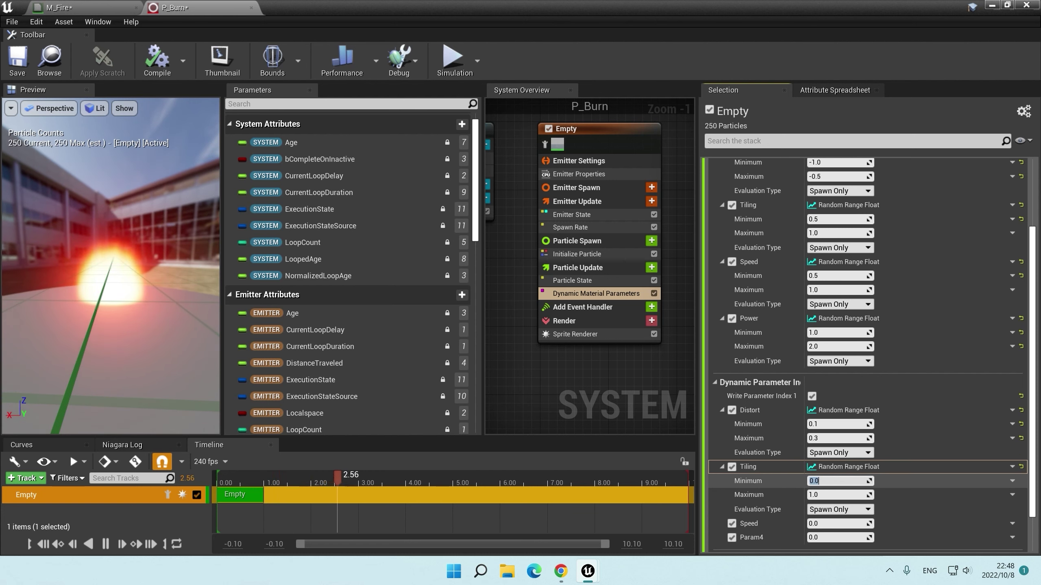
{"action": "type", "text": "0.5"}
{"action": "key", "text": "Tab"}
{"action": "type", "text": "2"}
{"action": "key", "text": "Return"}
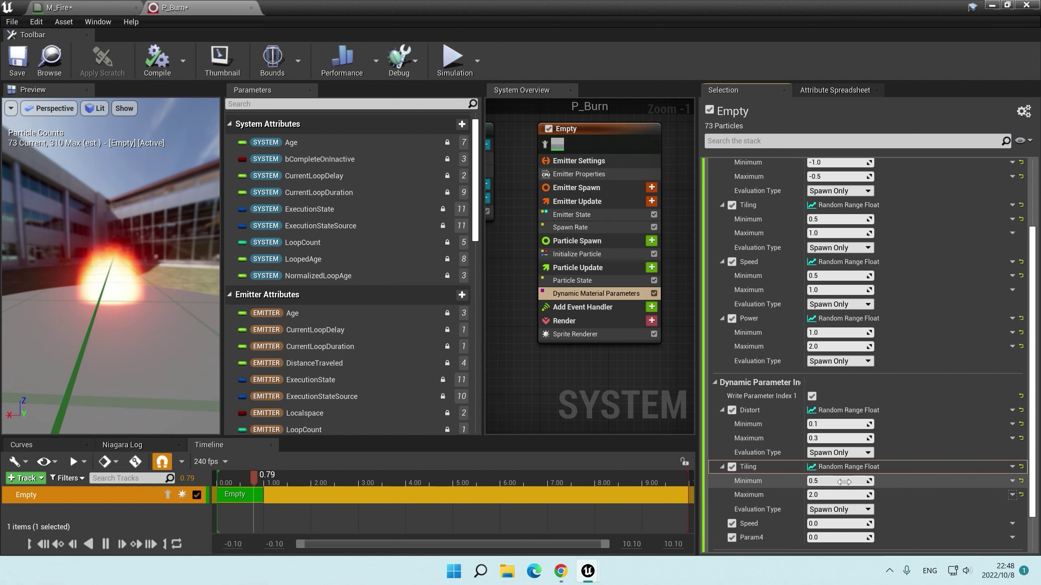
Step: Make the second Speed a random range from 0.5 to 2.0
{"action": "scroll", "coordinate": [900, 481], "scroll_direction": "down", "scroll_amount": 2}
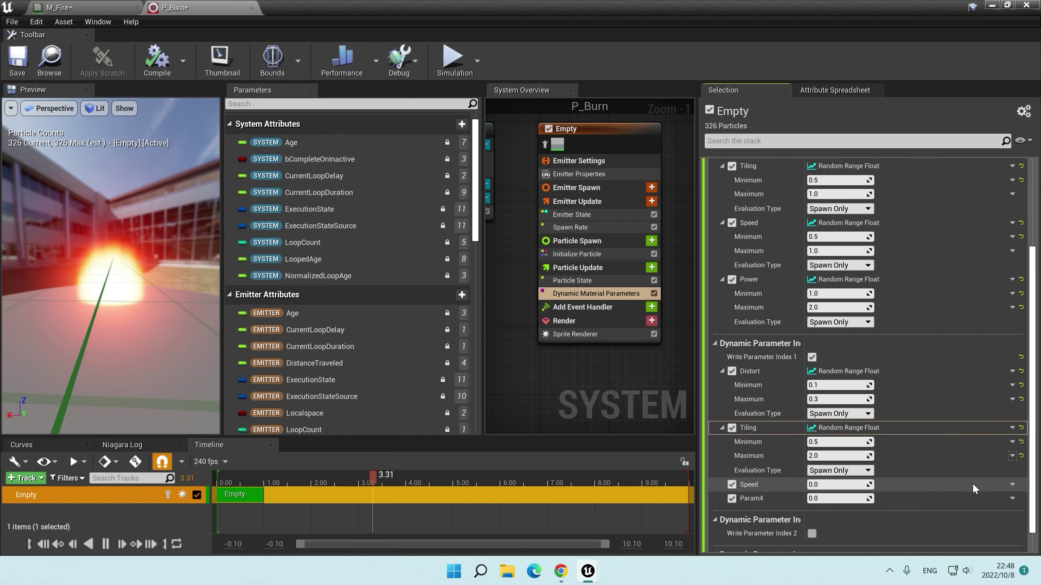
{"action": "left_click", "coordinate": [1012, 485]}
{"action": "type", "text": "rand"}
{"action": "key", "text": "Return"}
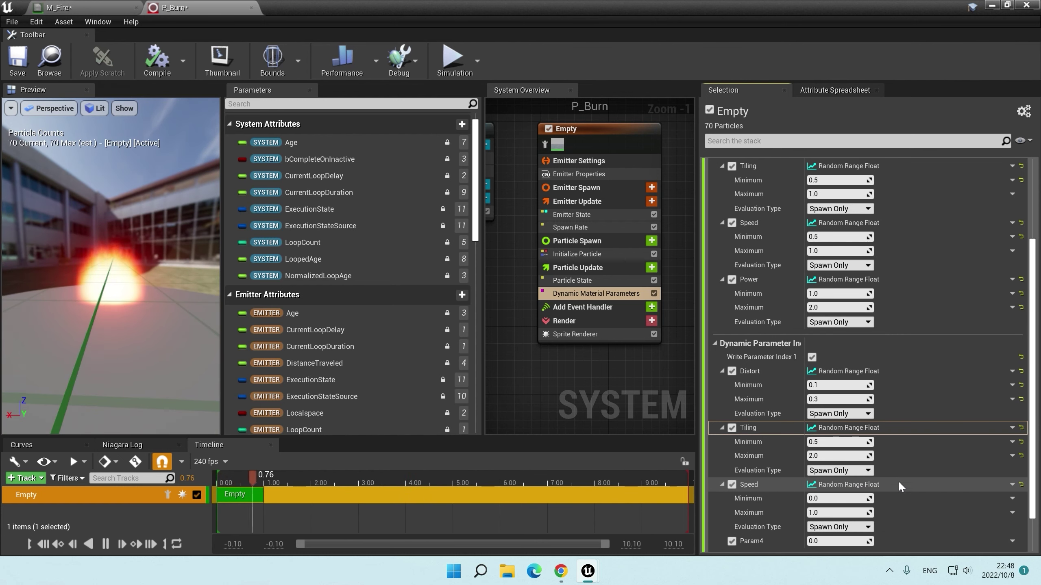
{"action": "scroll", "coordinate": [910, 465], "scroll_direction": "down", "scroll_amount": 3}
{"action": "left_click", "coordinate": [832, 440]}
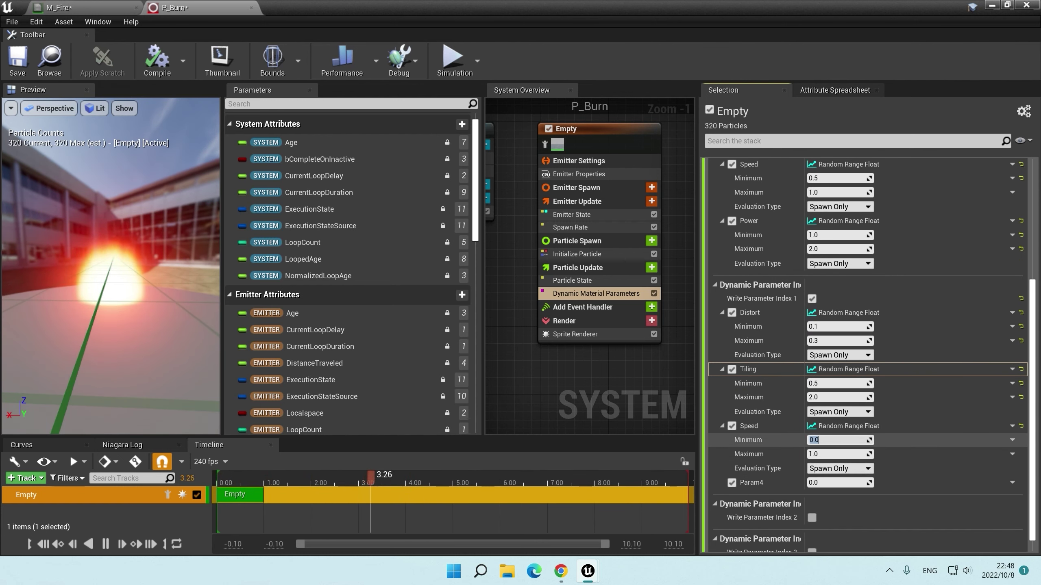
{"action": "type", "text": "0.5"}
{"action": "key", "text": "Tab"}
{"action": "type", "text": "2"}
{"action": "key", "text": "Return"}
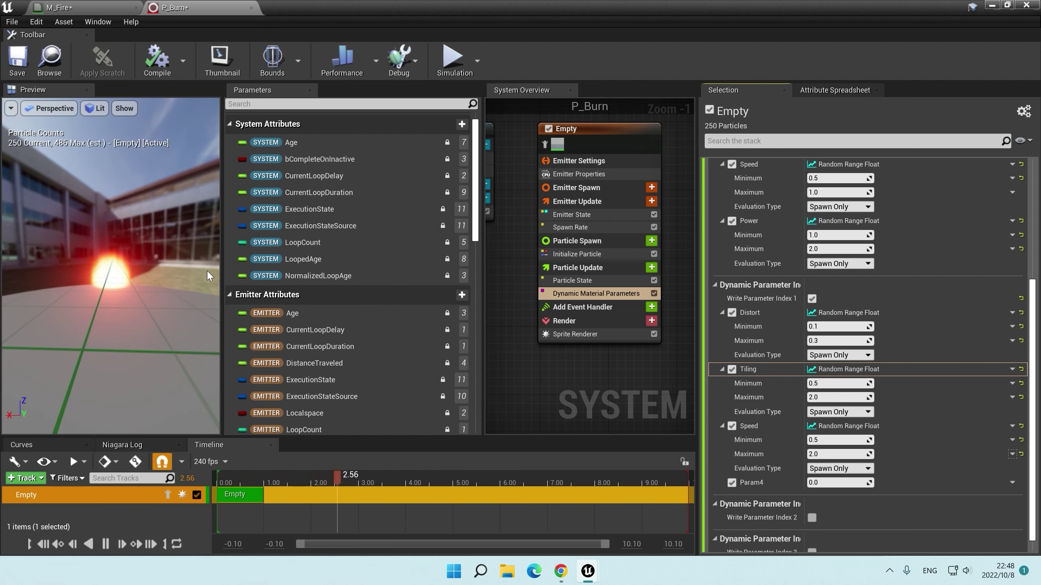
Step: Set the emitter spawn rate to 1.0 and check the fire in the preview
{"action": "left_click", "coordinate": [570, 228]}
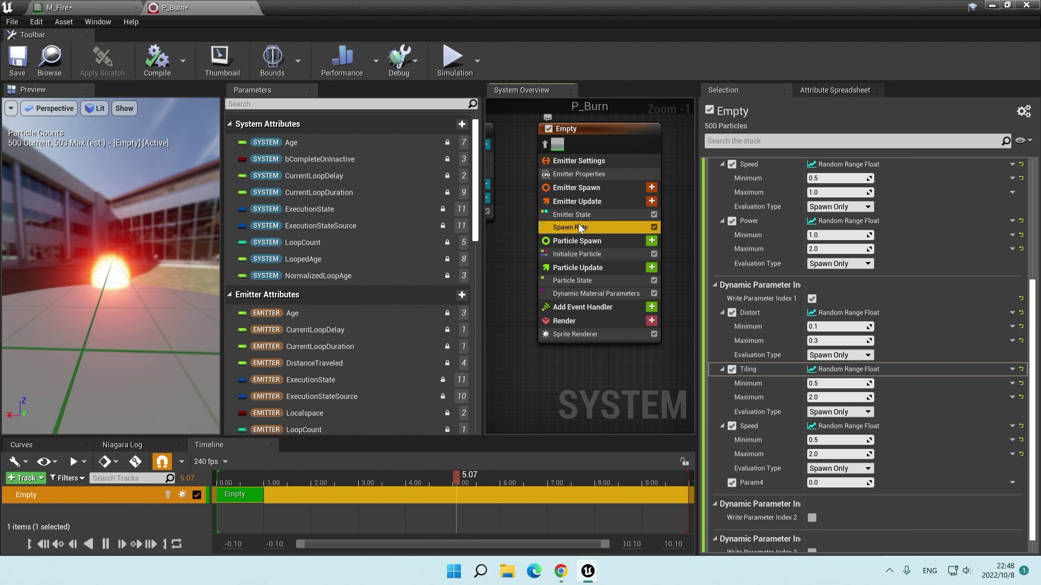
{"action": "left_click_drag", "start_coordinate": [844, 179], "coordinate": [826, 179]}
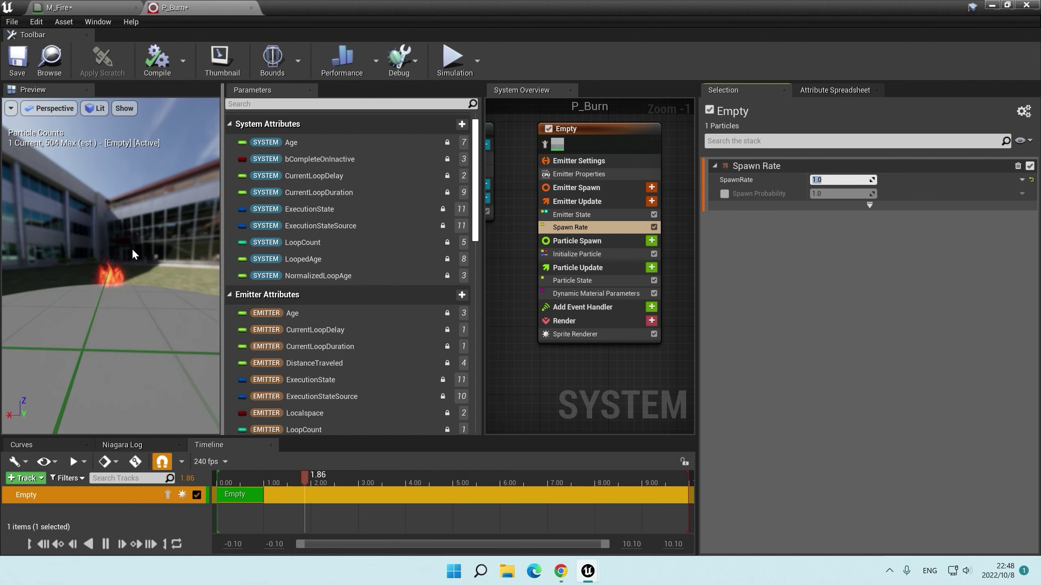
{"action": "left_click_drag", "start_coordinate": [122, 284], "coordinate": [98, 287]}
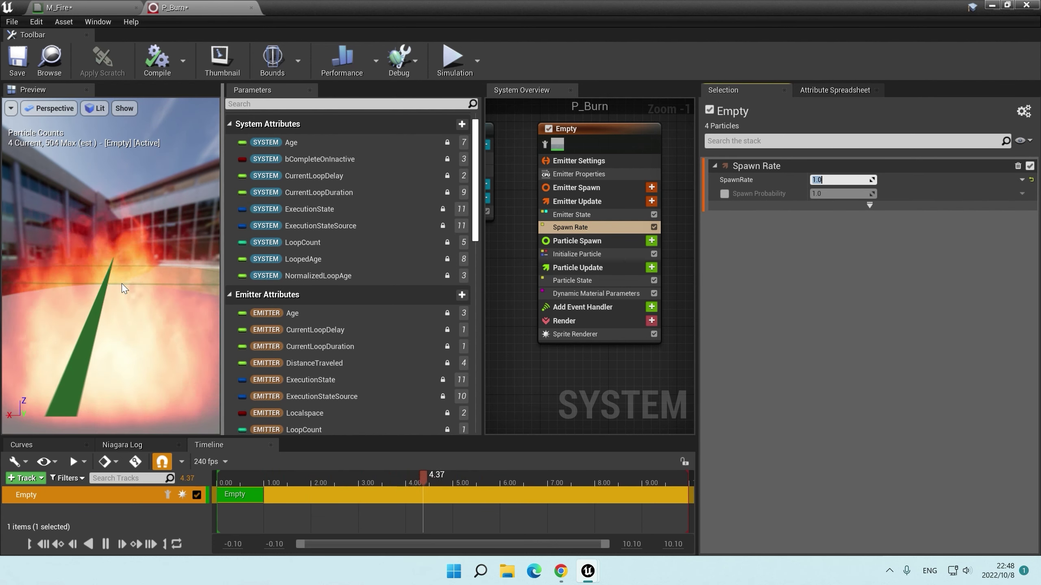
Step: Change the second Speed minimum to -2.0 and save P_Burn
{"action": "scroll", "coordinate": [135, 298], "scroll_direction": "up", "scroll_amount": 3}
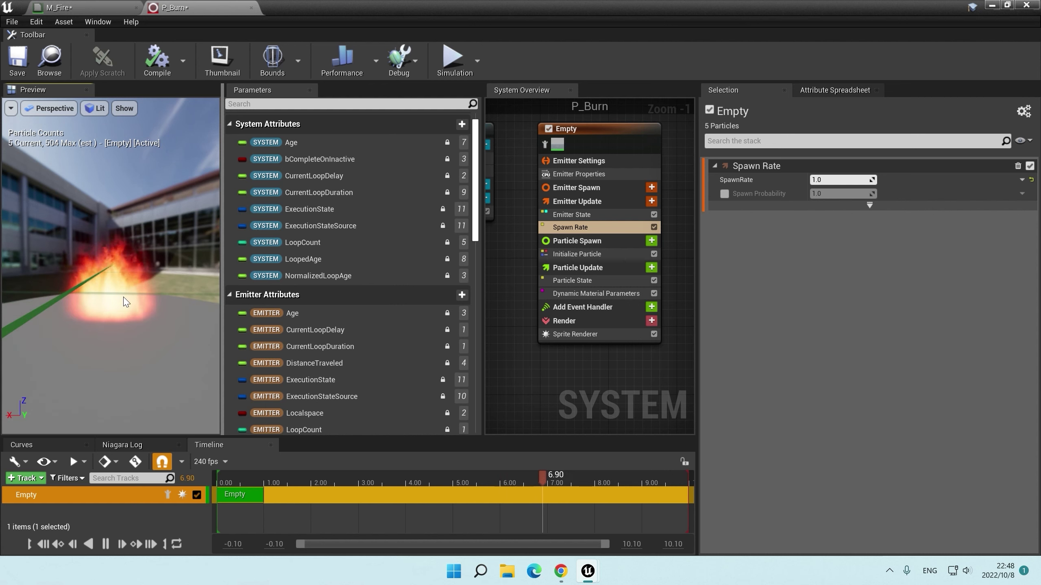
{"action": "left_click", "coordinate": [590, 294]}
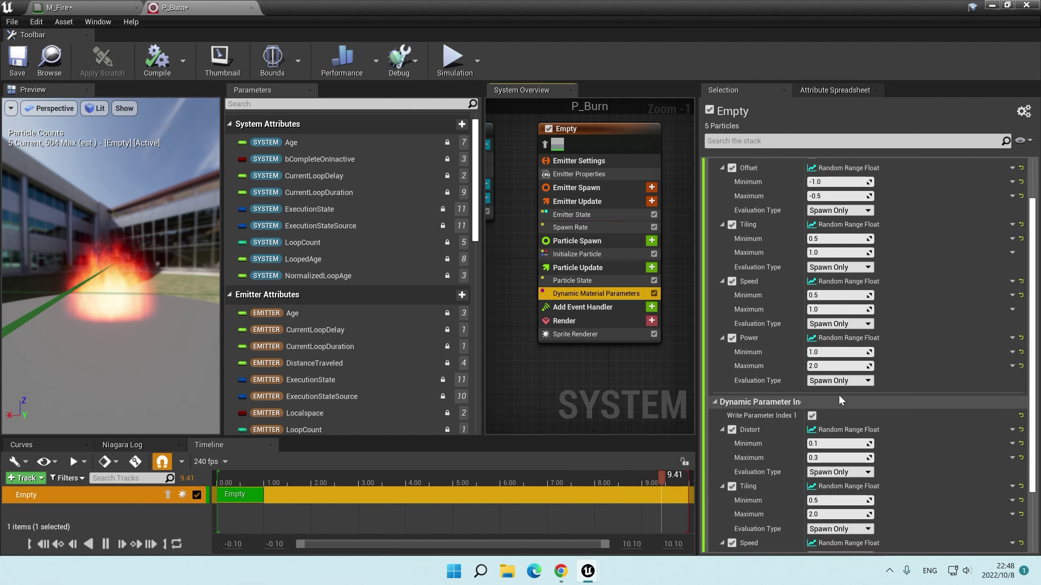
{"action": "scroll", "coordinate": [839, 394], "scroll_direction": "down", "scroll_amount": 5}
{"action": "scroll", "coordinate": [891, 441], "scroll_direction": "down", "scroll_amount": 3}
{"action": "left_click", "coordinate": [838, 459]}
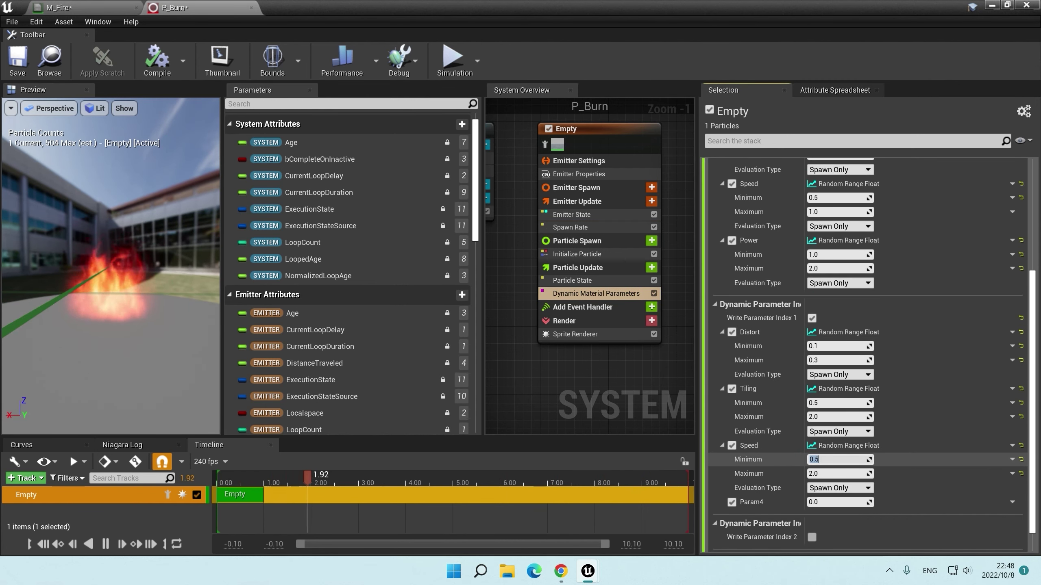
{"action": "type", "text": "-2"}
{"action": "key", "text": "Return"}
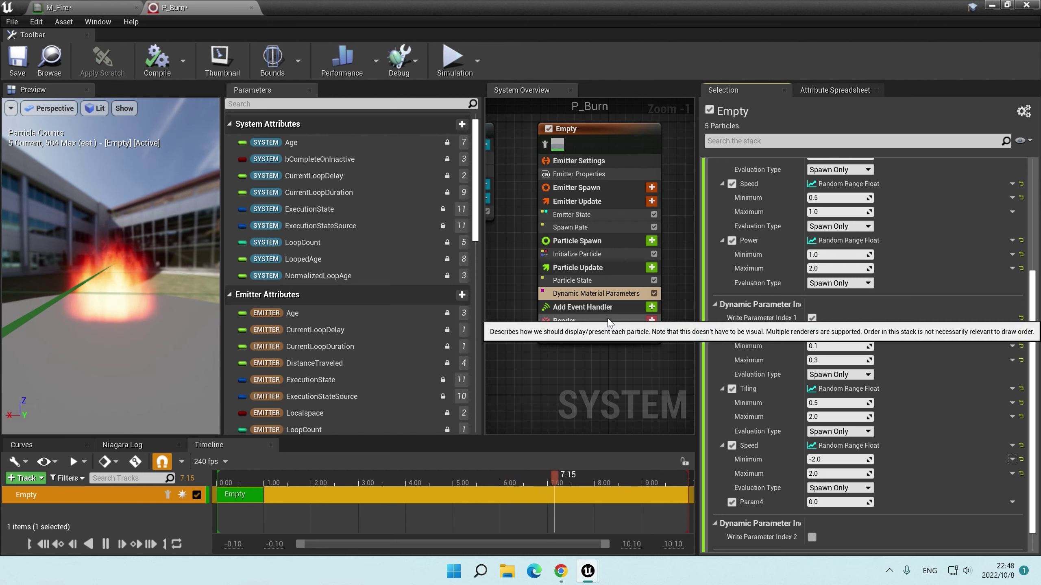
{"action": "key", "text": "ctrl+s"}
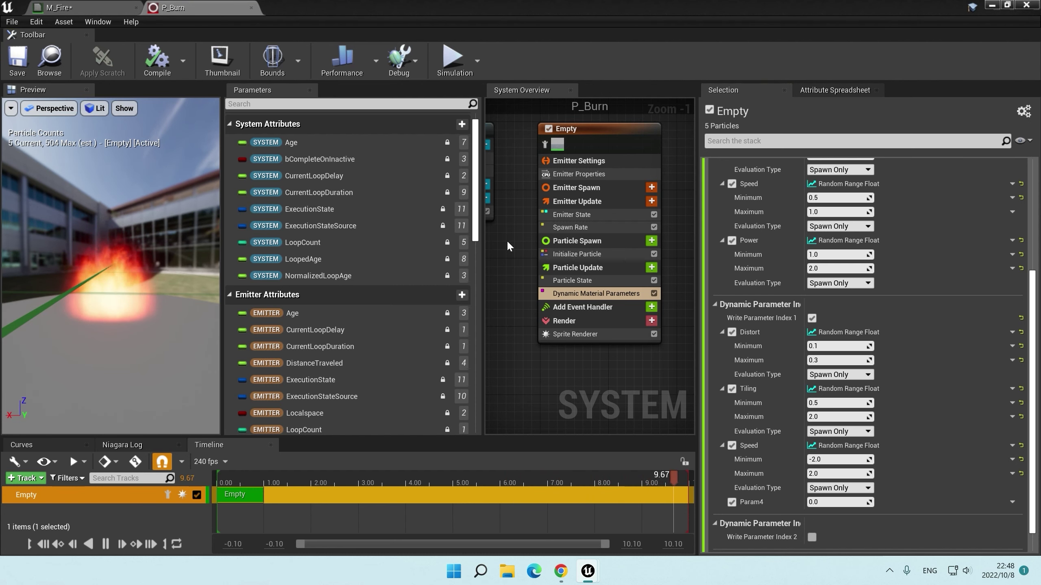
Step: Add Initialize Mesh Reproduction Sprite at Particle Spawn using the Death skeletal mesh
{"action": "left_click", "coordinate": [651, 241]}
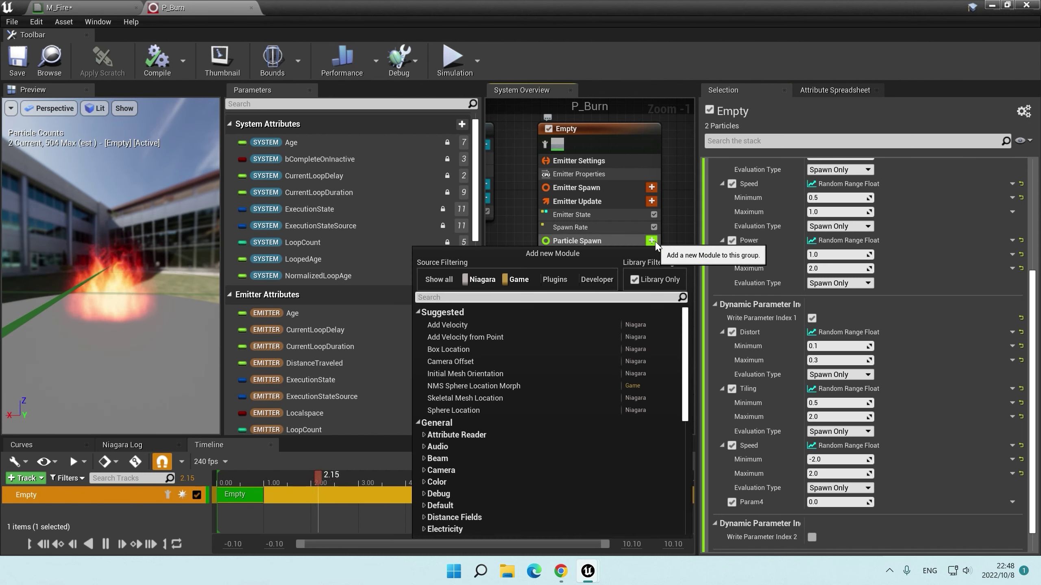
{"action": "type", "text": "ini"}
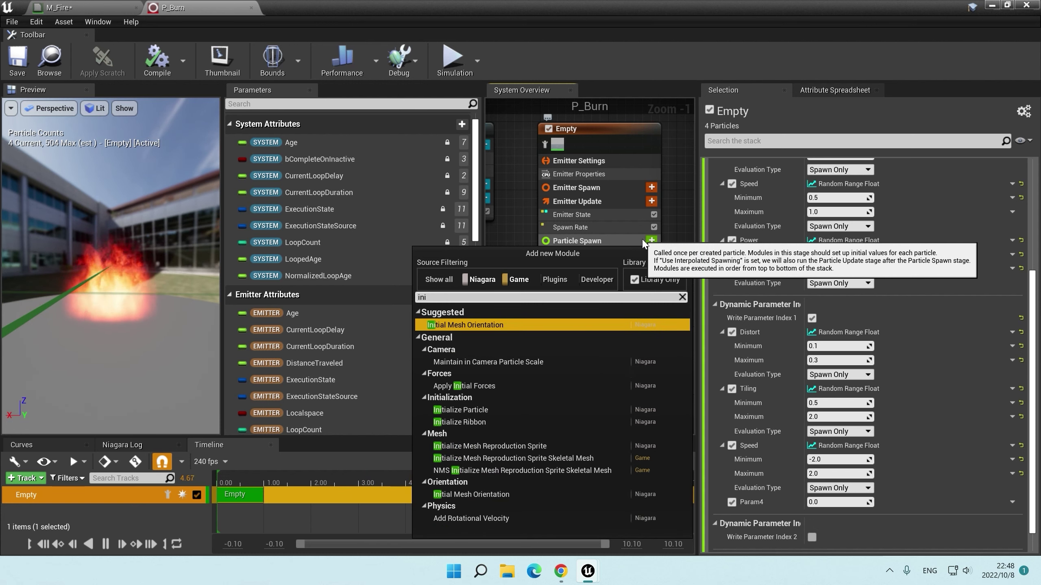
{"action": "left_click", "coordinate": [499, 444]}
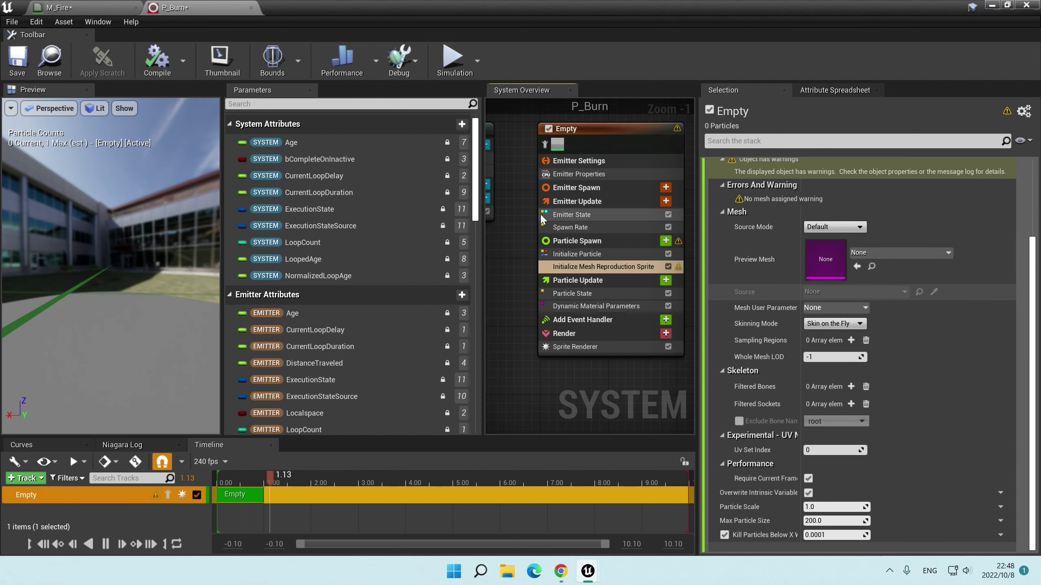
{"action": "left_click", "coordinate": [898, 254]}
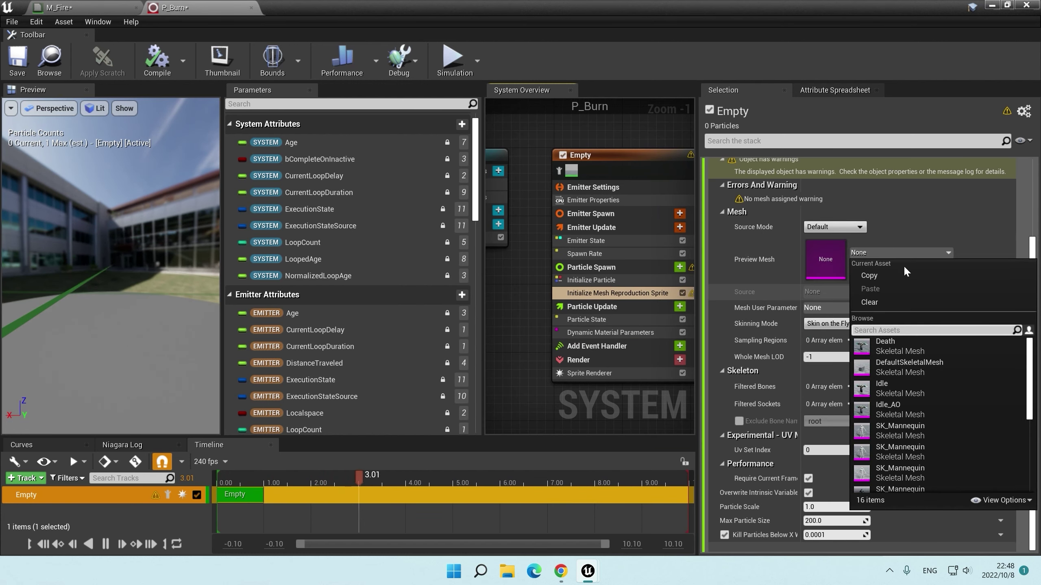
{"action": "left_click", "coordinate": [885, 339]}
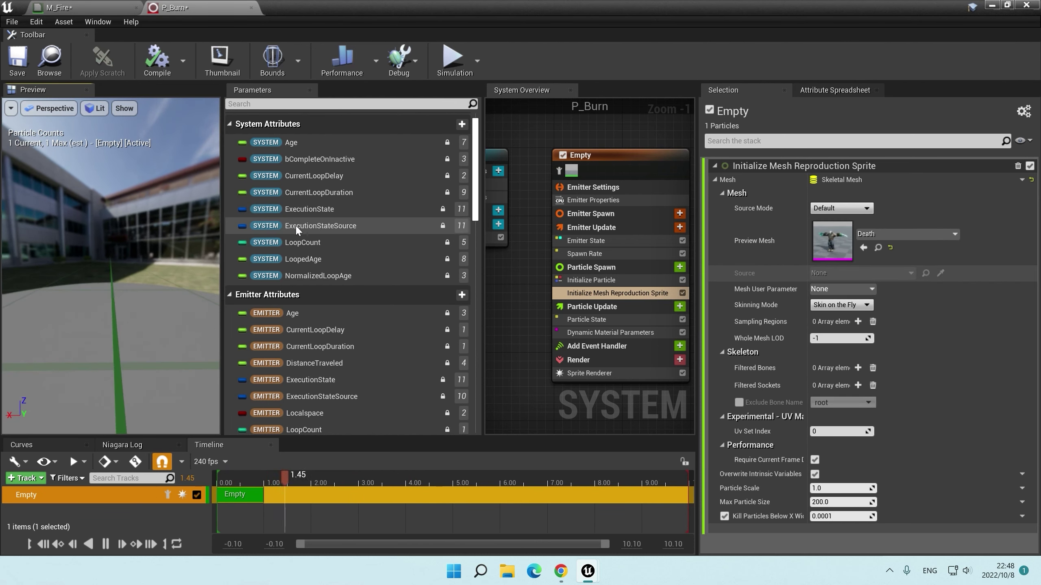
Step: Set the emitter spawn rate to 100
{"action": "left_click", "coordinate": [615, 253]}
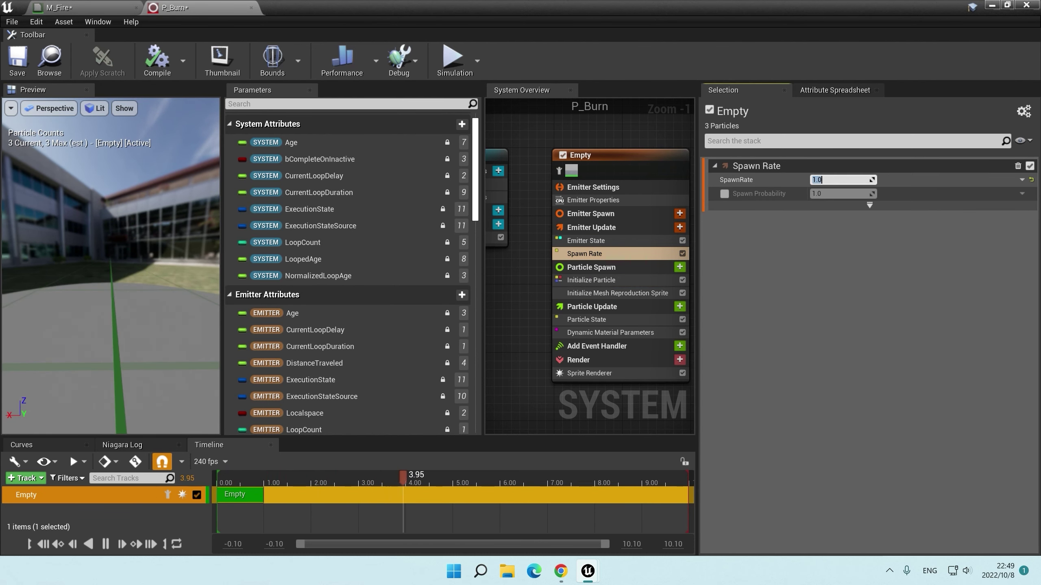
{"action": "type", "text": "00"}
{"action": "key", "text": "Return"}
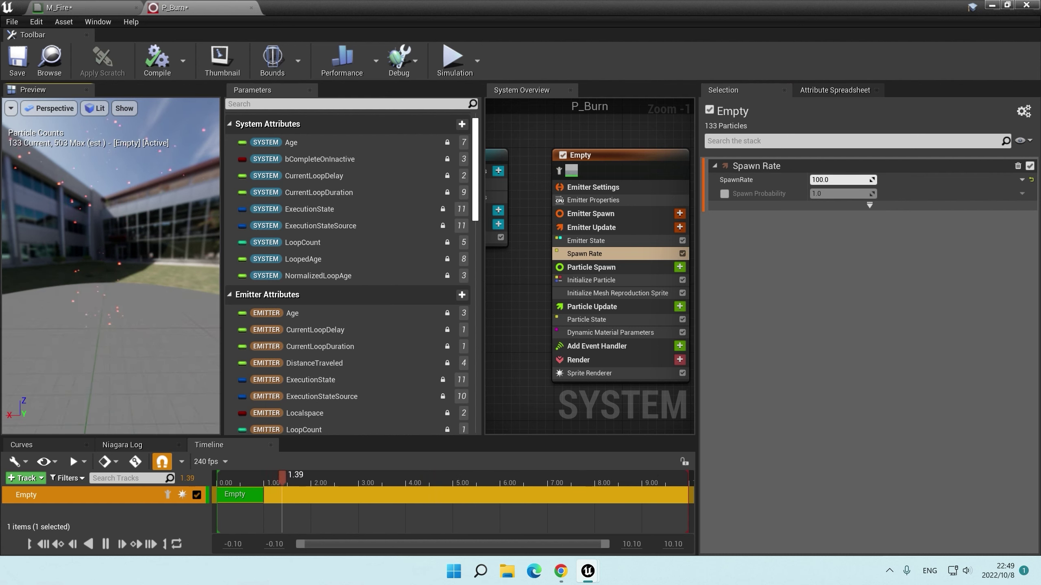
Step: Raise the spawn rate to 1000 and set the mesh reproduction particle scale to 20
{"action": "type", "text": "0"}
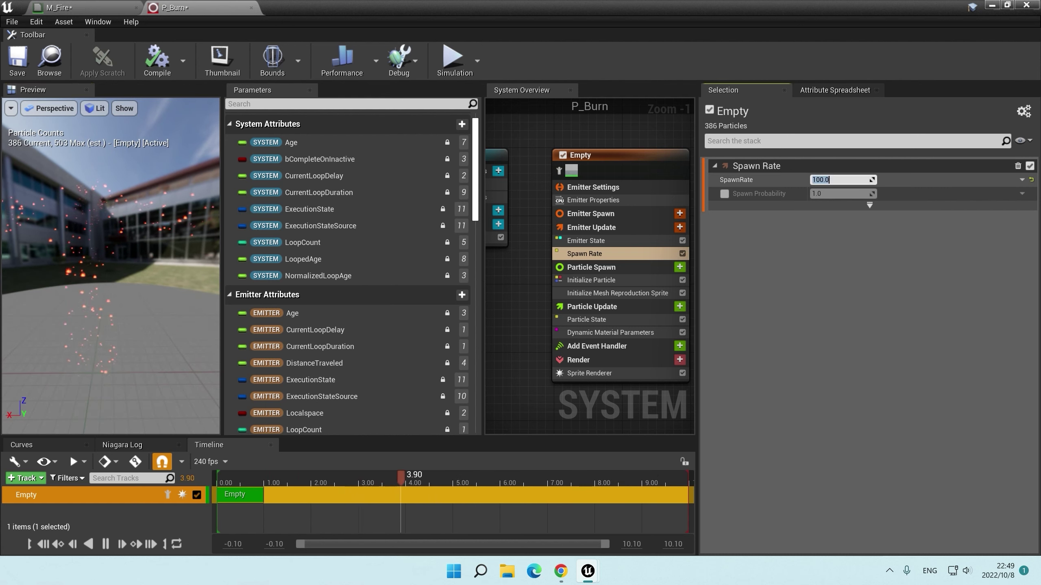
{"action": "key", "text": "Return"}
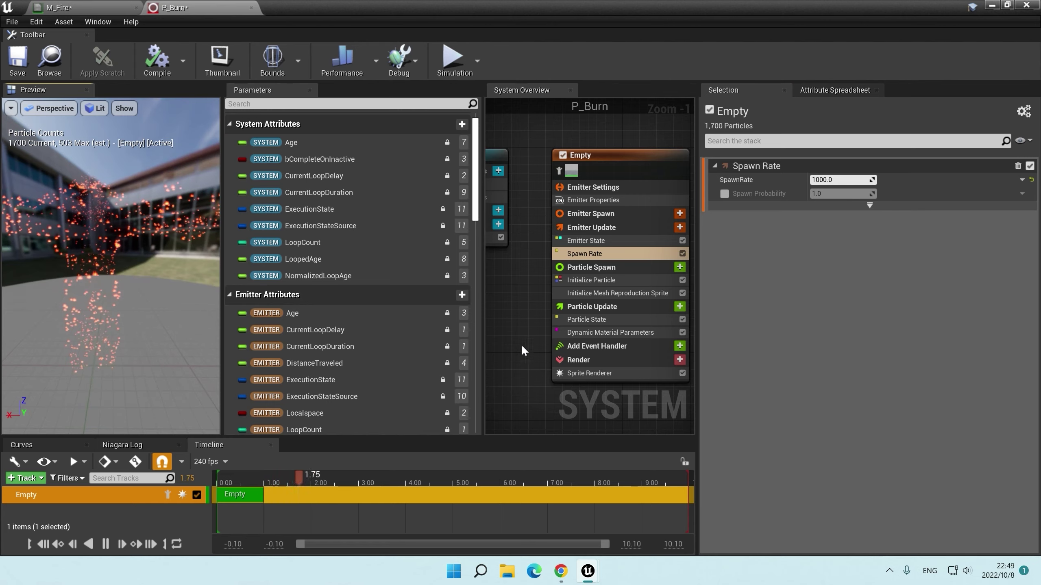
{"action": "left_click", "coordinate": [615, 293]}
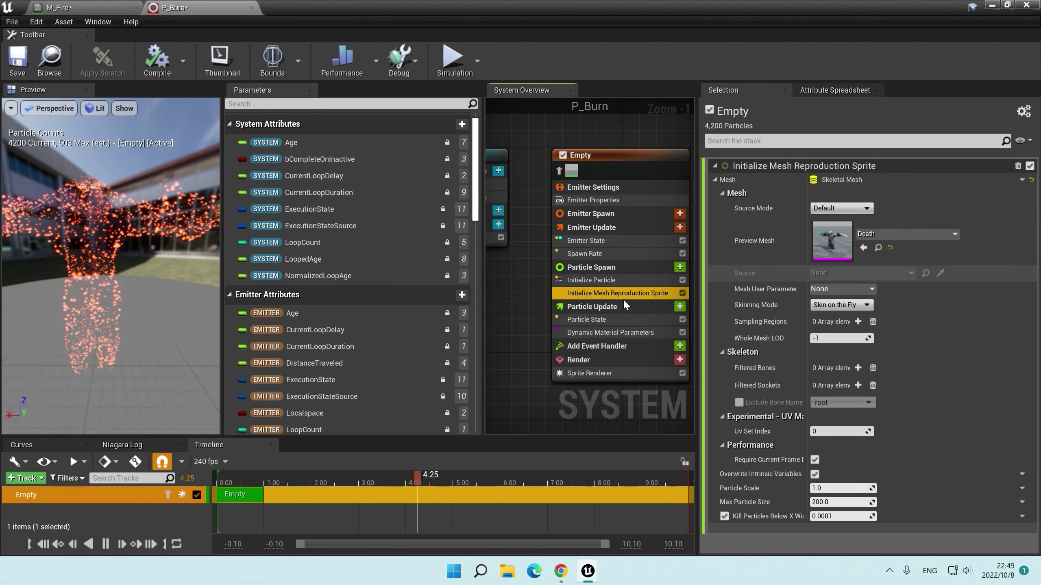
{"action": "left_click", "coordinate": [840, 488]}
{"action": "type", "text": "5"}
{"action": "key", "text": "Return"}
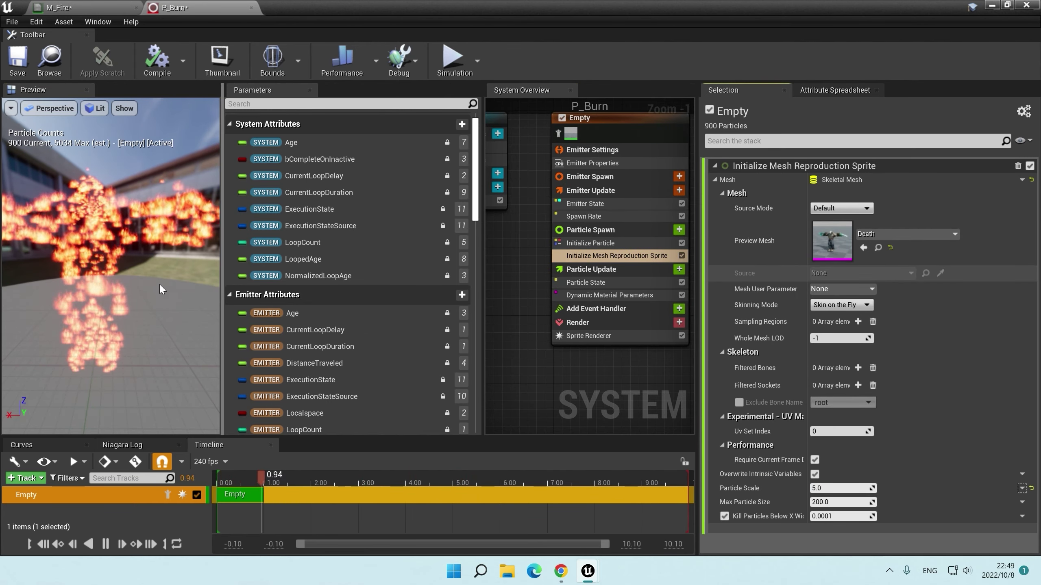
{"action": "mouse_move", "coordinate": [159, 289]}
{"action": "left_mouse_down"}
{"action": "mouse_move", "coordinate": [118, 236]}
{"action": "mouse_move", "coordinate": [84, 241]}
{"action": "left_mouse_up"}
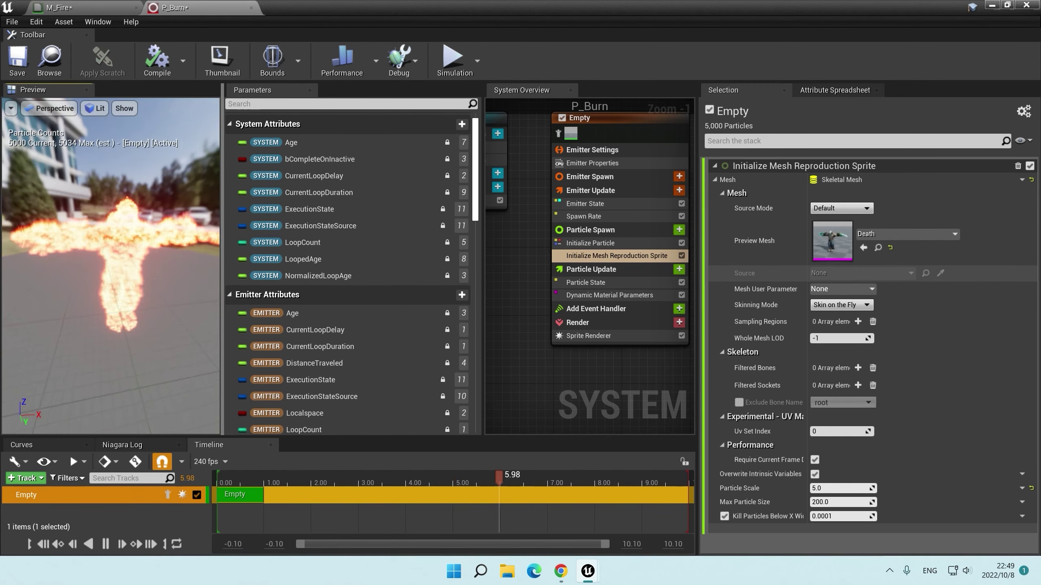
{"action": "left_click", "coordinate": [840, 488]}
{"action": "type", "text": "20"}
{"action": "key", "text": "Return"}
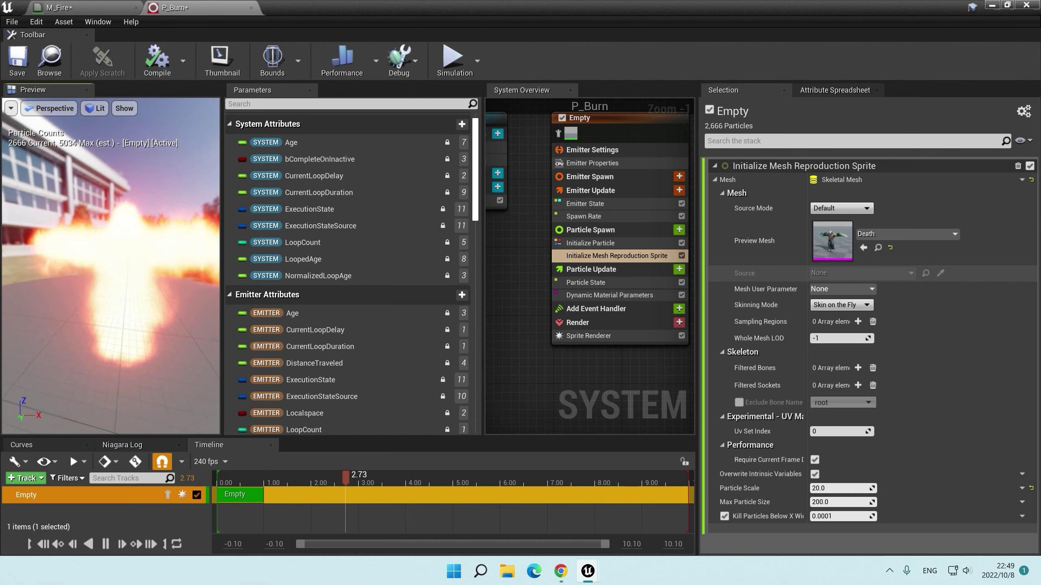
Step: Narrow the Dynamic Material Parameters Power range to 0.5–1.0
{"action": "left_click", "coordinate": [582, 297]}
{"action": "scroll", "coordinate": [835, 355], "scroll_direction": "down", "scroll_amount": 5}
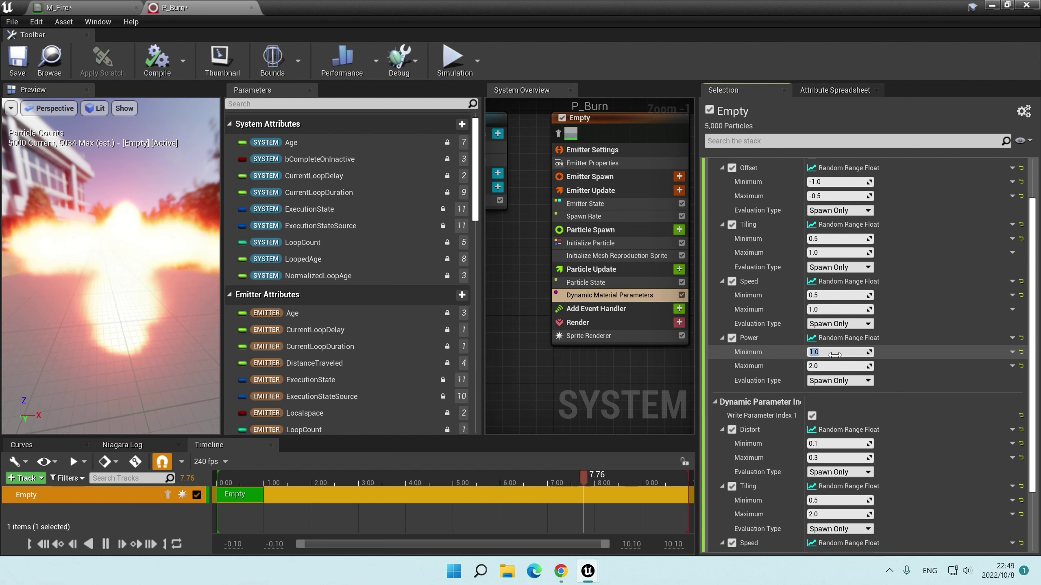
{"action": "type", "text": "0.5"}
{"action": "key", "text": "Tab"}
{"action": "type", "text": "1.0"}
{"action": "key", "text": "Return"}
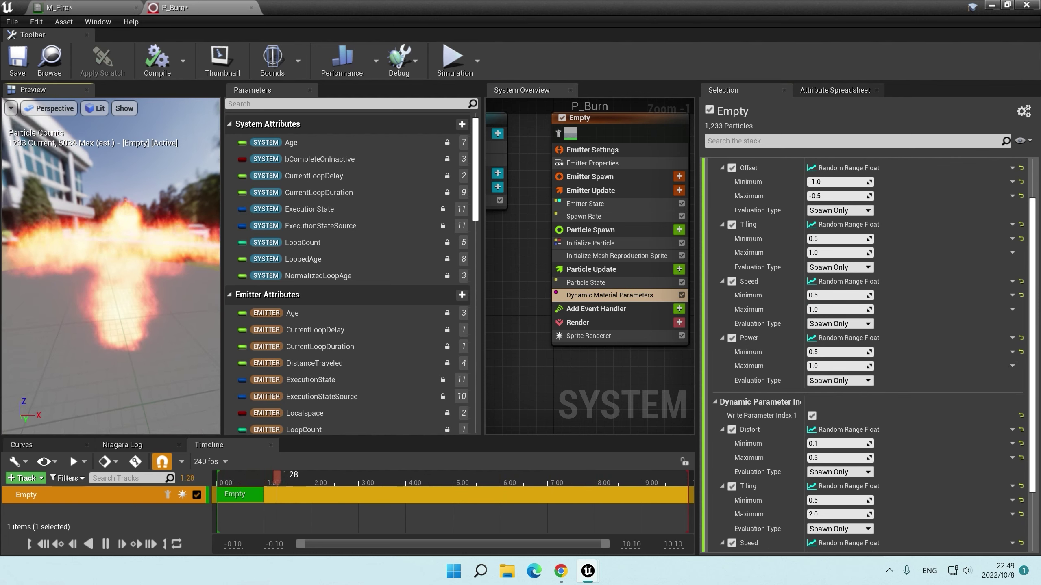
{"action": "left_click", "coordinate": [614, 255]}
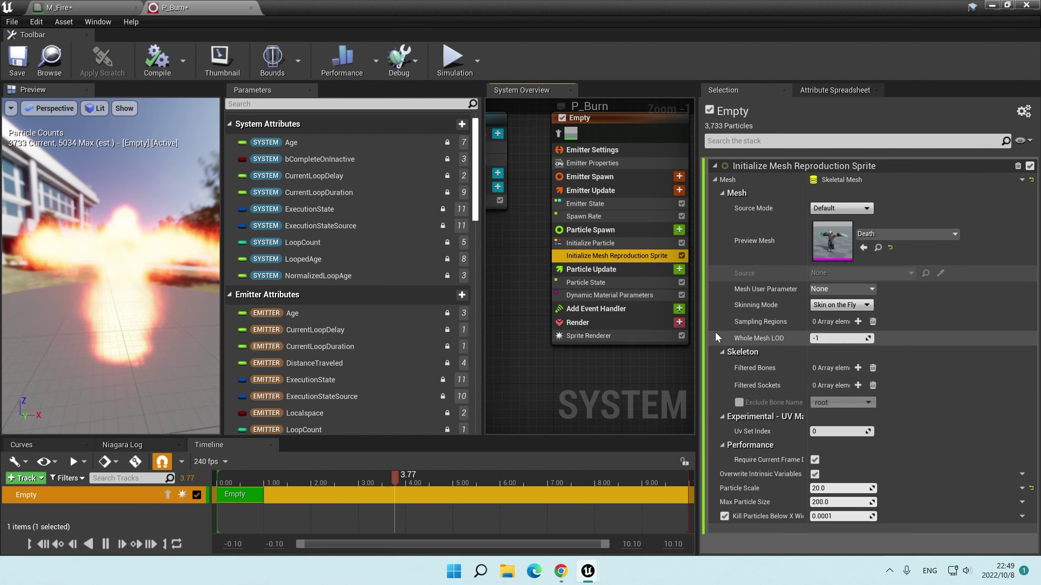
{"action": "right_click_drag", "start_coordinate": [536, 303], "coordinate": [497, 270]}
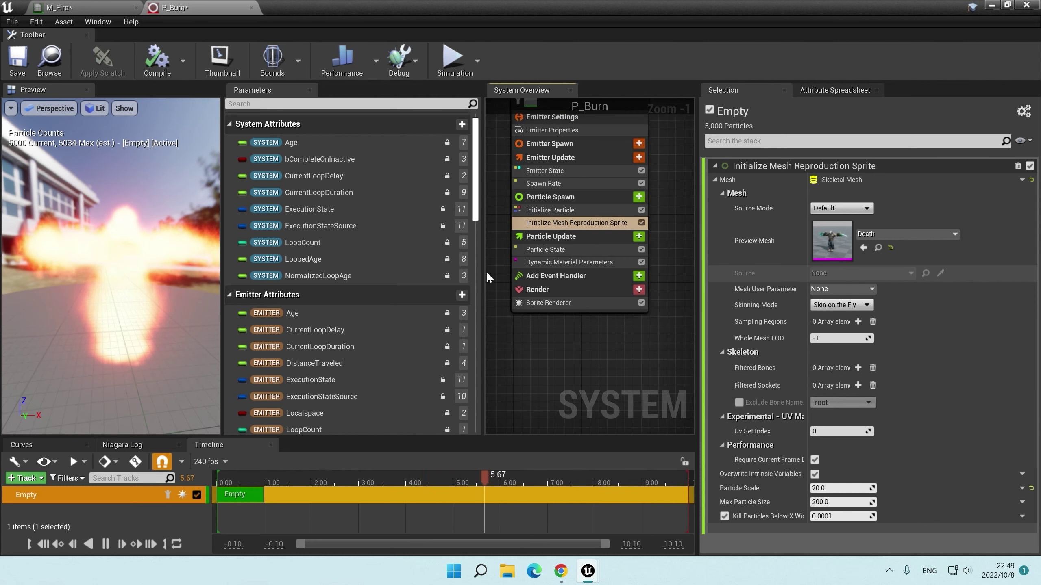
Step: Add Update Mesh Reproduction Sprite at Particle Update using the Death mesh
{"action": "left_click", "coordinate": [639, 237]}
{"action": "type", "text": "up"}
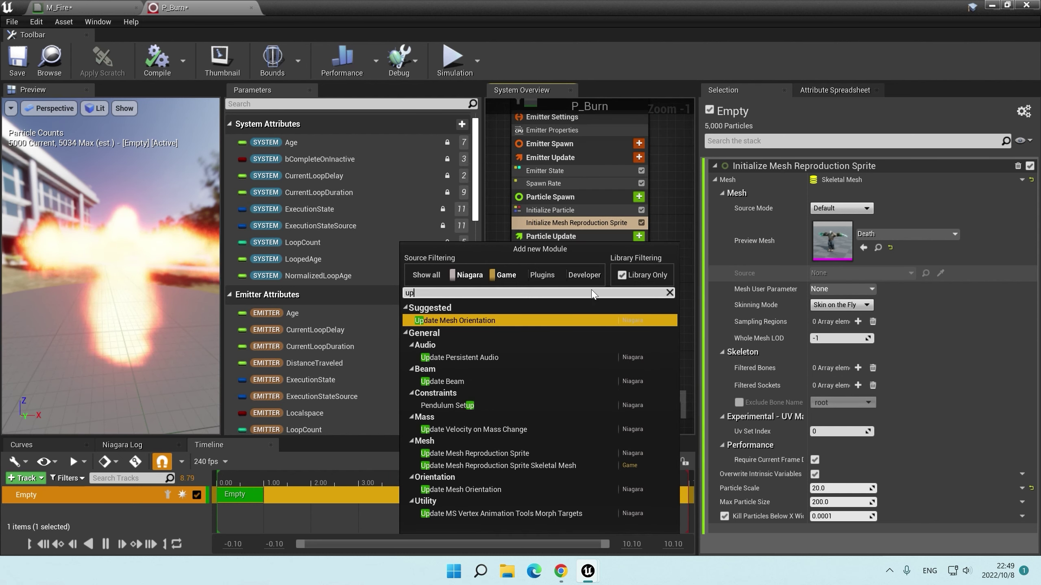
{"action": "left_click", "coordinate": [490, 453]}
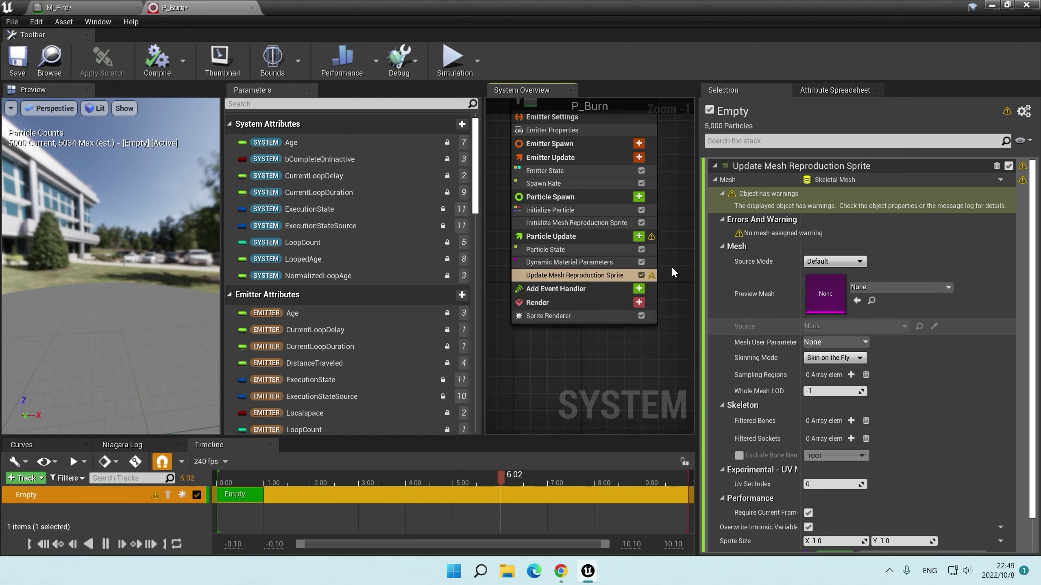
{"action": "left_click", "coordinate": [880, 286]}
{"action": "left_click", "coordinate": [908, 380]}
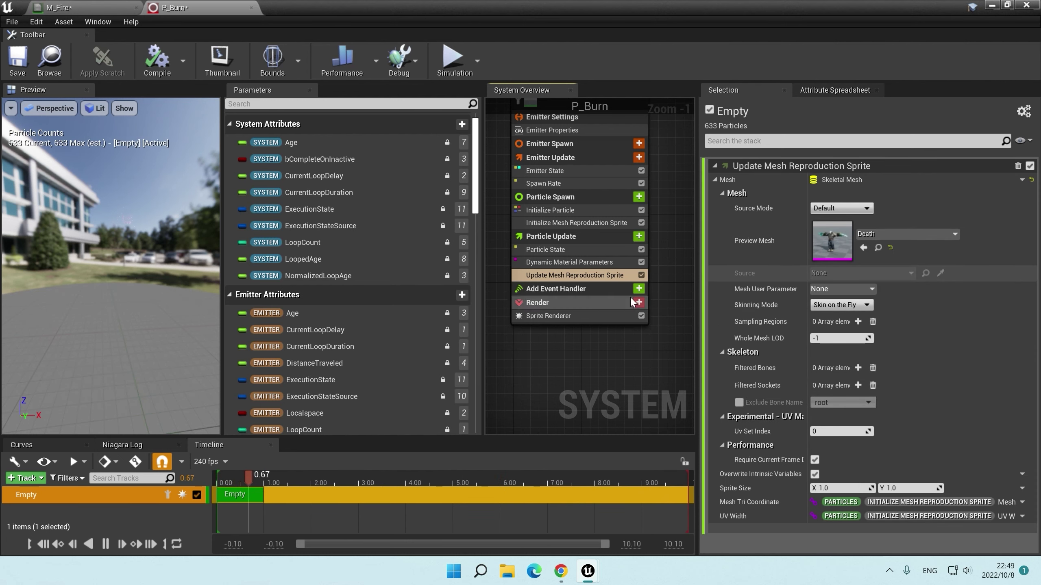
{"action": "left_click_drag", "start_coordinate": [123, 266], "coordinate": [131, 229]}
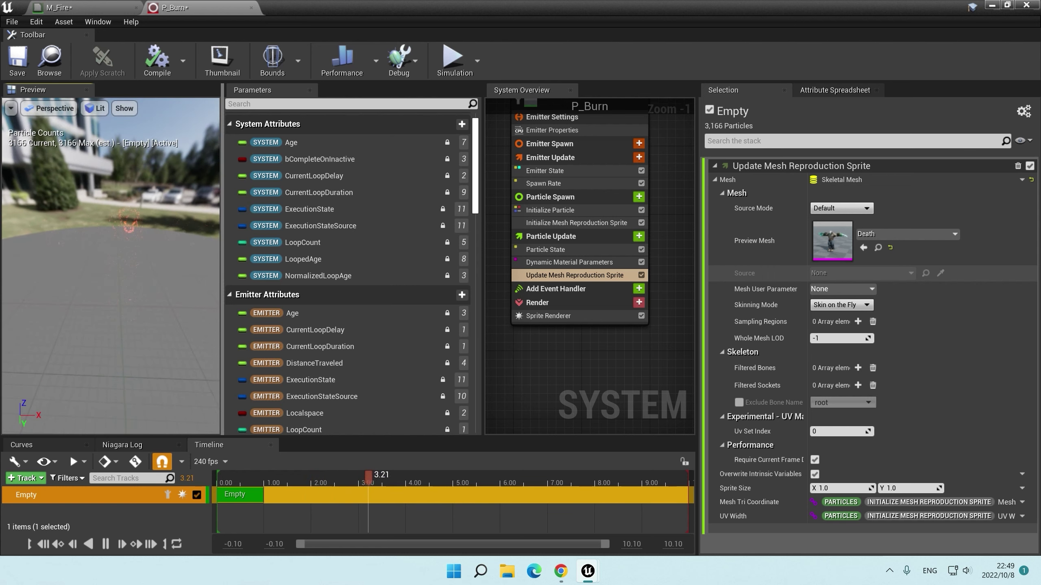
Step: Set the sprite size to 50 wide by 100 high and save P_Burn
{"action": "left_click", "coordinate": [840, 488]}
{"action": "type", "text": "10"}
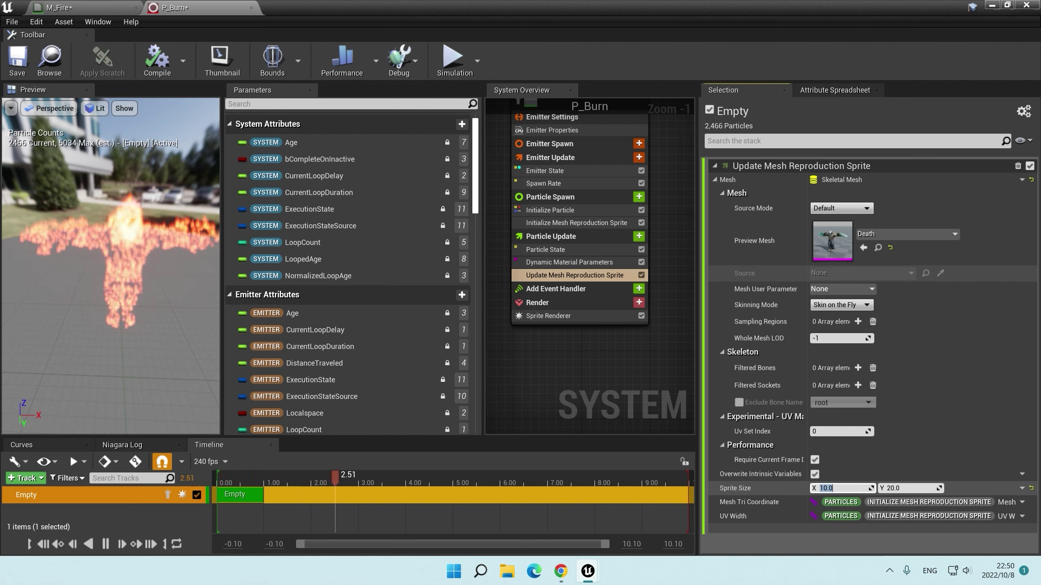
{"action": "type", "text": "50"}
{"action": "key", "text": "Tab"}
{"action": "type", "text": "100"}
{"action": "key", "text": "Return"}
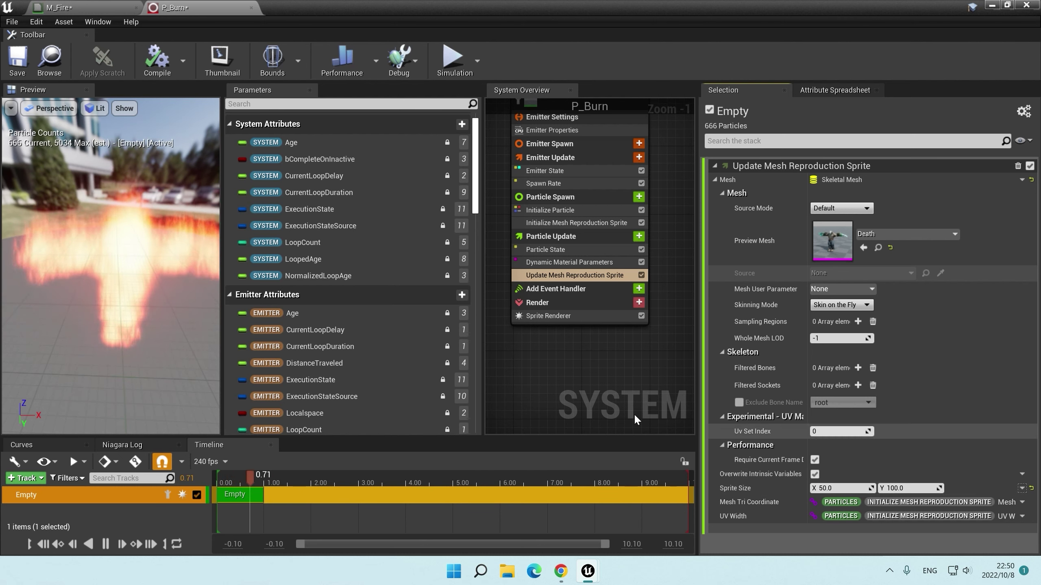
{"action": "mouse_move", "coordinate": [173, 322]}
{"action": "left_mouse_down"}
{"action": "mouse_move", "coordinate": [148, 286]}
{"action": "mouse_move", "coordinate": [148, 311]}
{"action": "mouse_move", "coordinate": [148, 262]}
{"action": "left_mouse_up"}
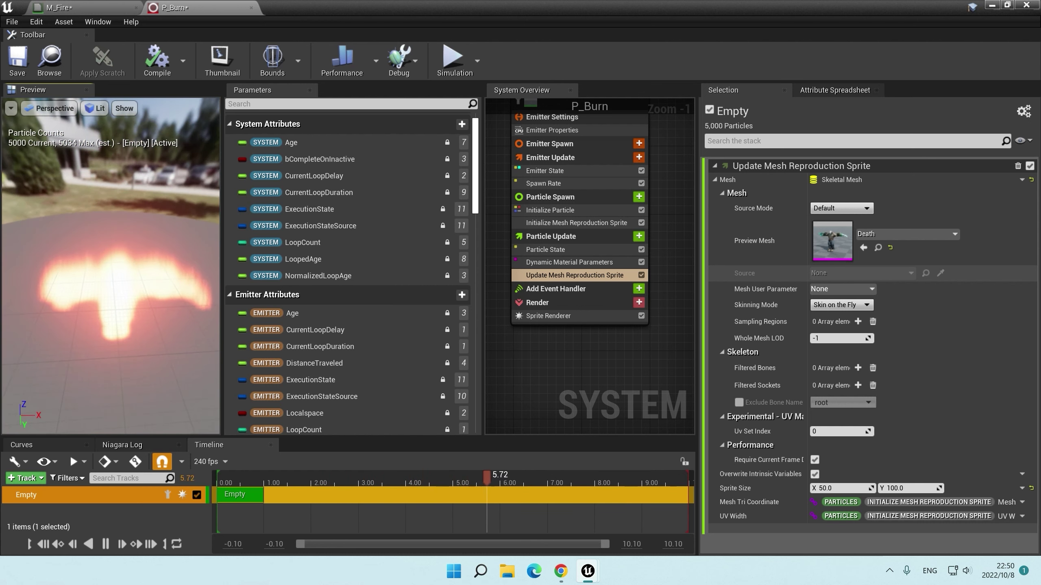
{"action": "left_click", "coordinate": [16, 62]}
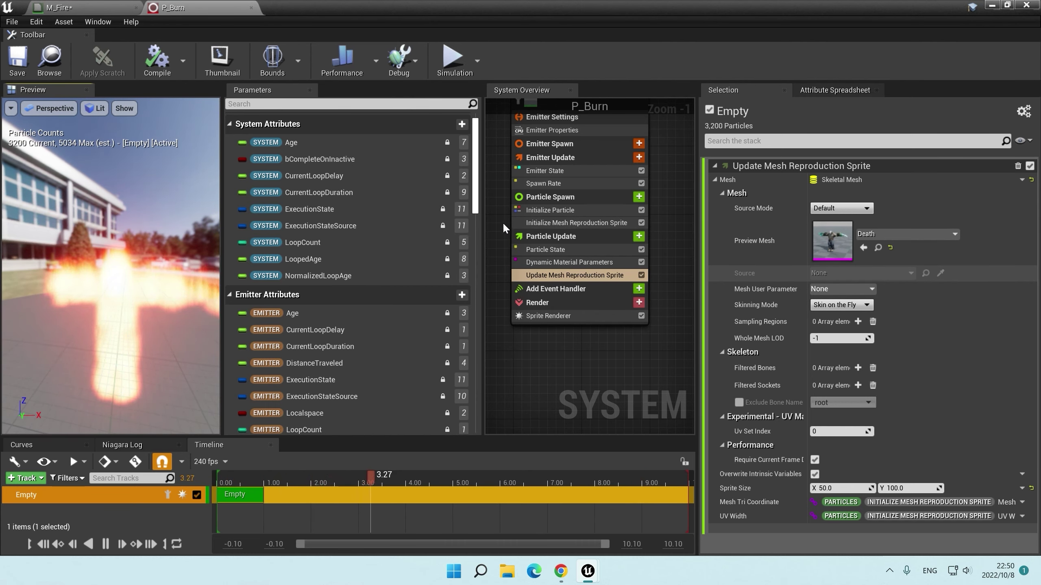
Step: Set Initialize Particle colour alpha to 0.5, save, and close the Niagara editor
{"action": "right_click_drag", "start_coordinate": [503, 228], "coordinate": [521, 283]}
{"action": "left_click", "coordinate": [551, 275]}
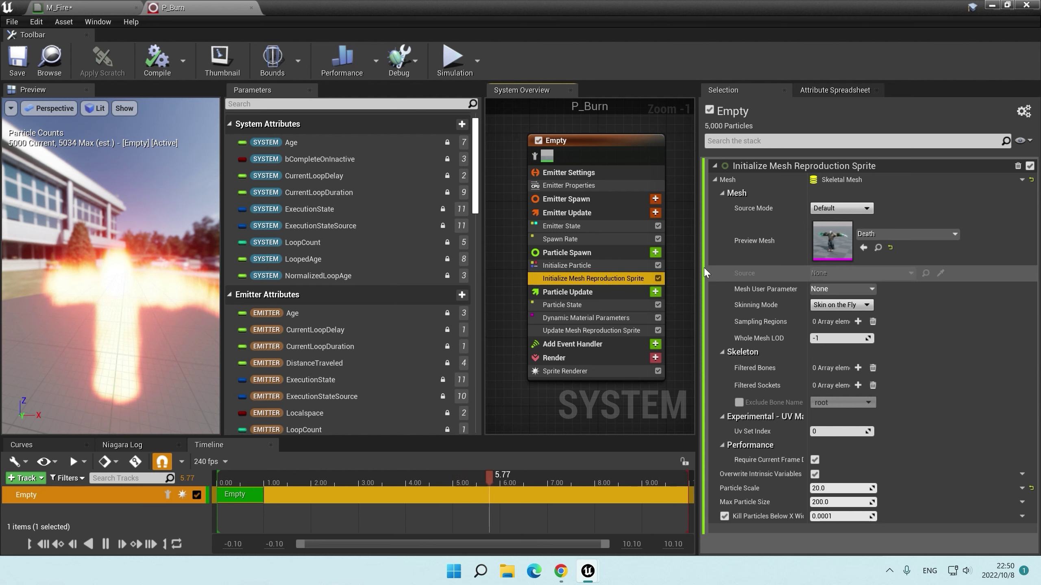
{"action": "left_click", "coordinate": [566, 266]}
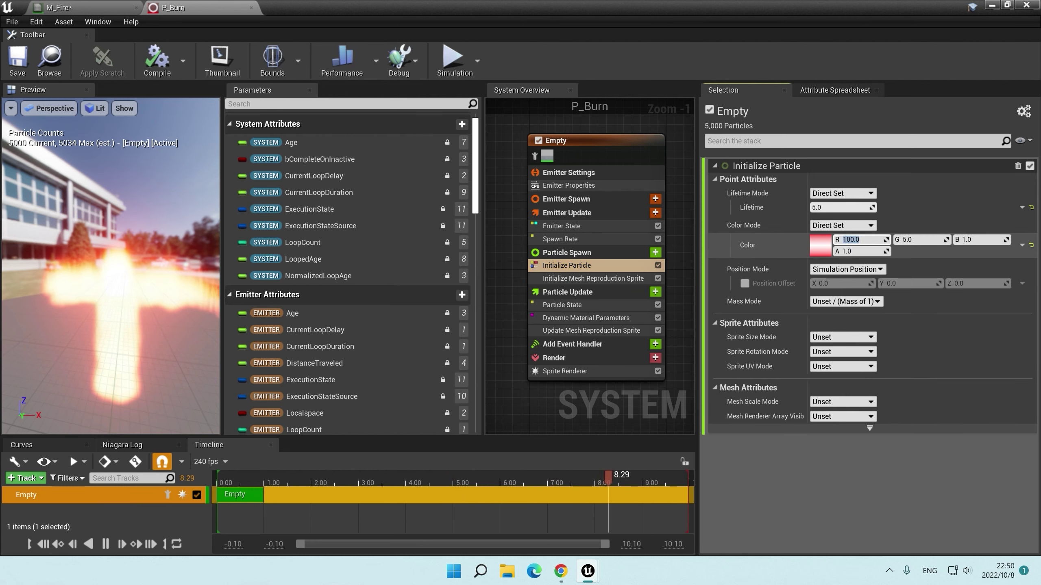
{"action": "left_click", "coordinate": [856, 261]}
{"action": "type", "text": "0.5"}
{"action": "key", "text": "Return"}
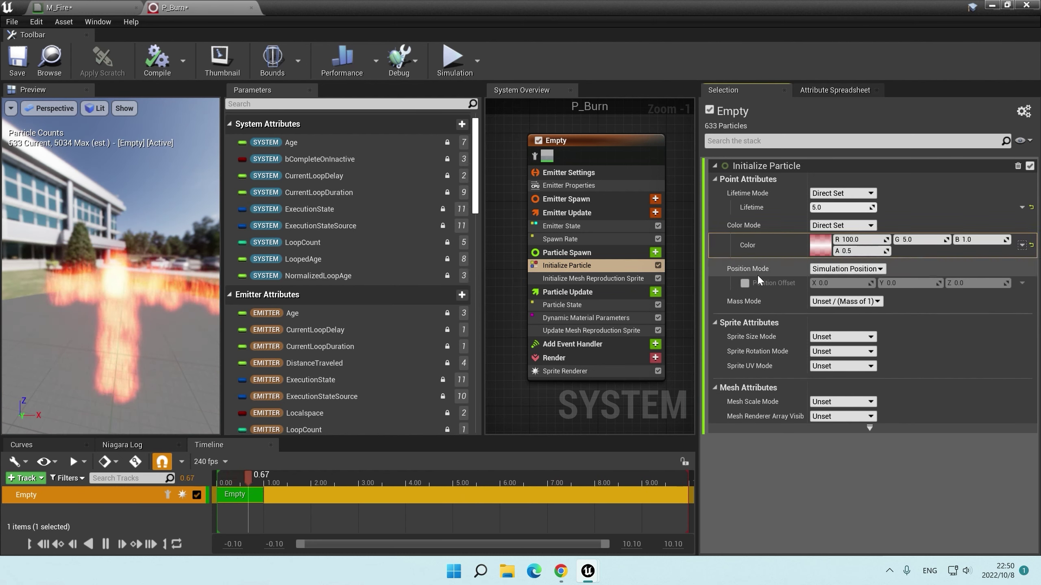
{"action": "left_click", "coordinate": [17, 60]}
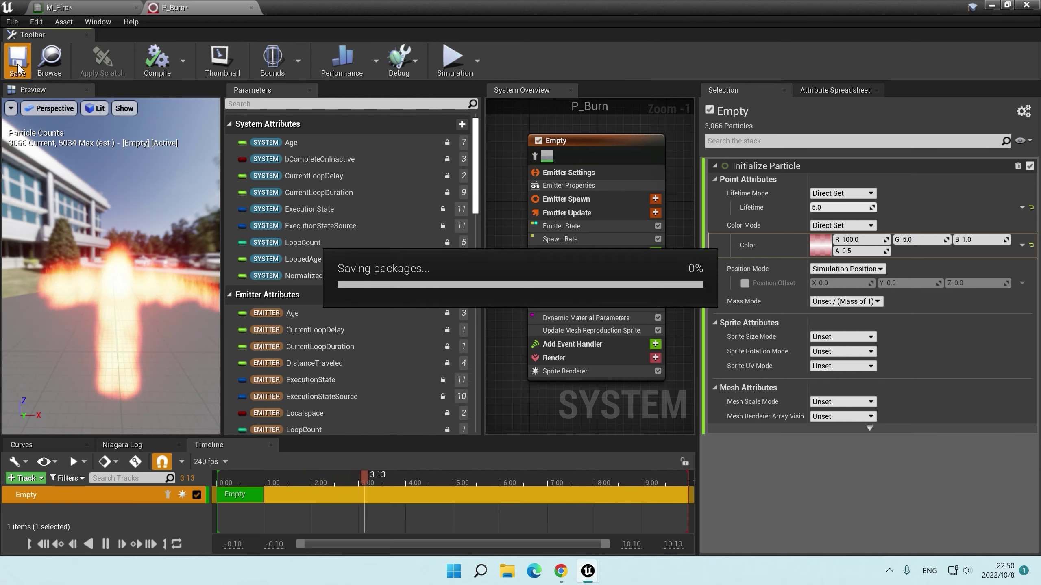
{"action": "left_click", "coordinate": [992, 5]}
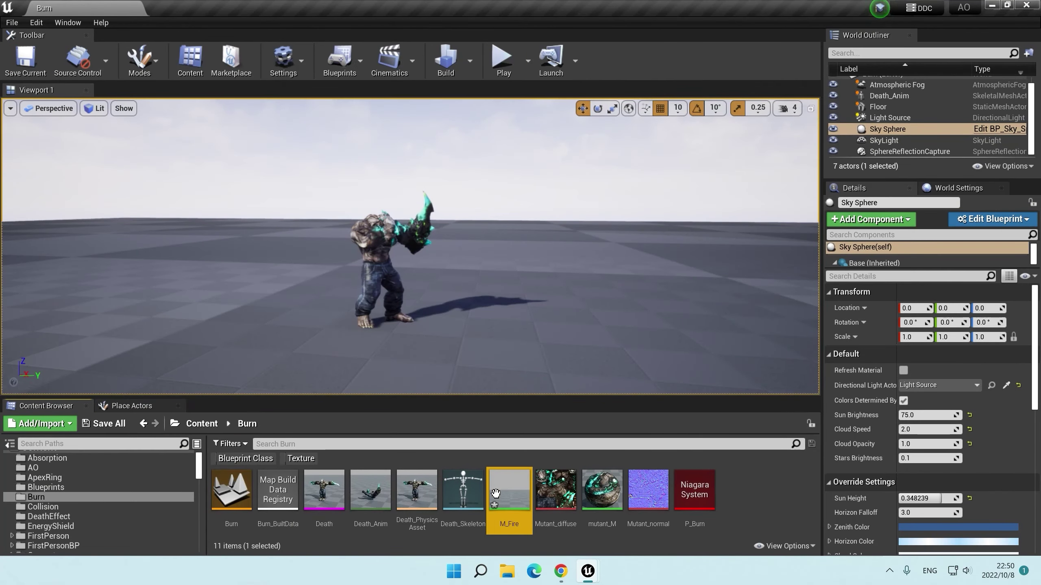
Step: Place P_Burn in the level and attach it under the Death_Anim character
{"action": "left_click_drag", "start_coordinate": [694, 490], "coordinate": [510, 353]}
{"action": "key", "text": "f"}
{"action": "double_click", "coordinate": [885, 129]}
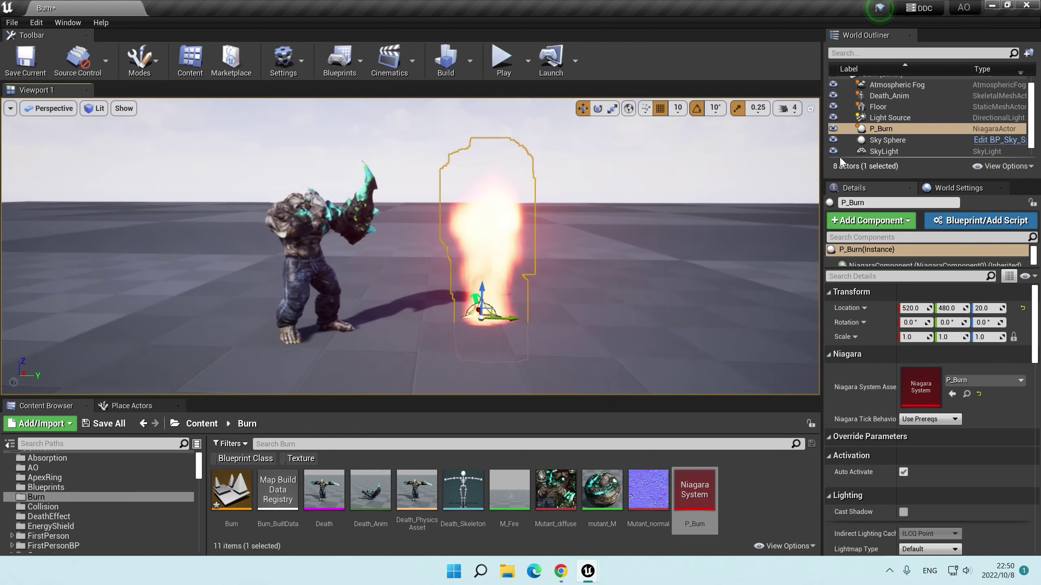
{"action": "left_click_drag", "start_coordinate": [906, 96], "coordinate": [905, 97]}
{"action": "left_click", "coordinate": [901, 123]}
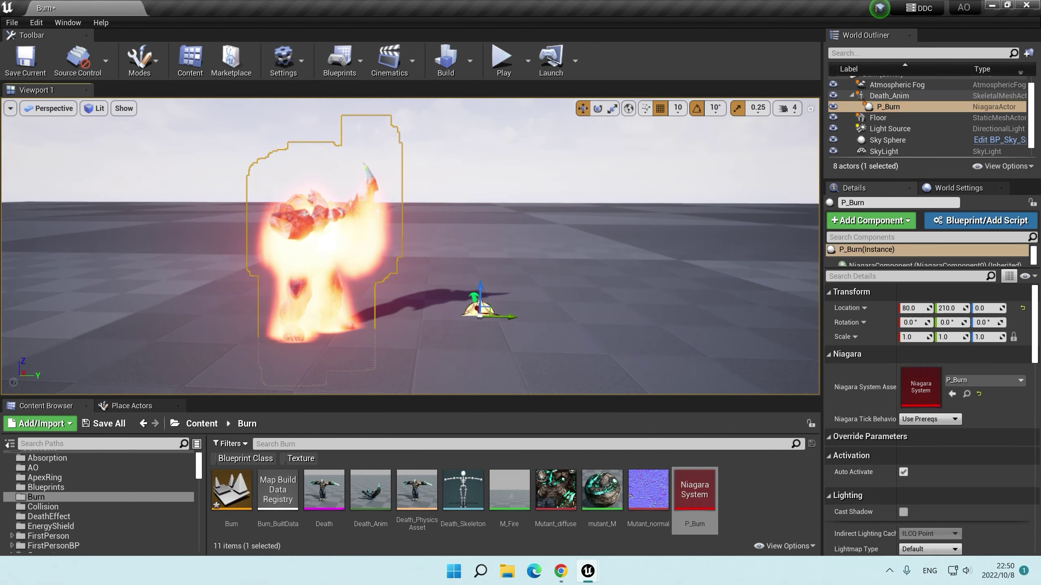
{"action": "double_click", "coordinate": [877, 117]}
{"action": "right_click_drag", "start_coordinate": [410, 246], "coordinate": [656, 246]}
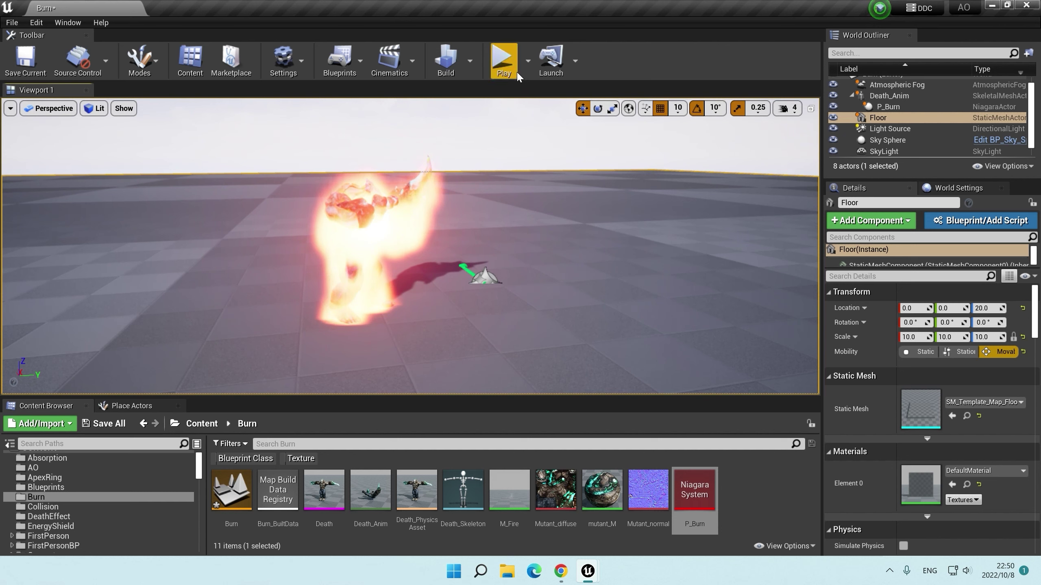
Step: Play the level to test the burning death, then stop the session
{"action": "left_click", "coordinate": [372, 233]}
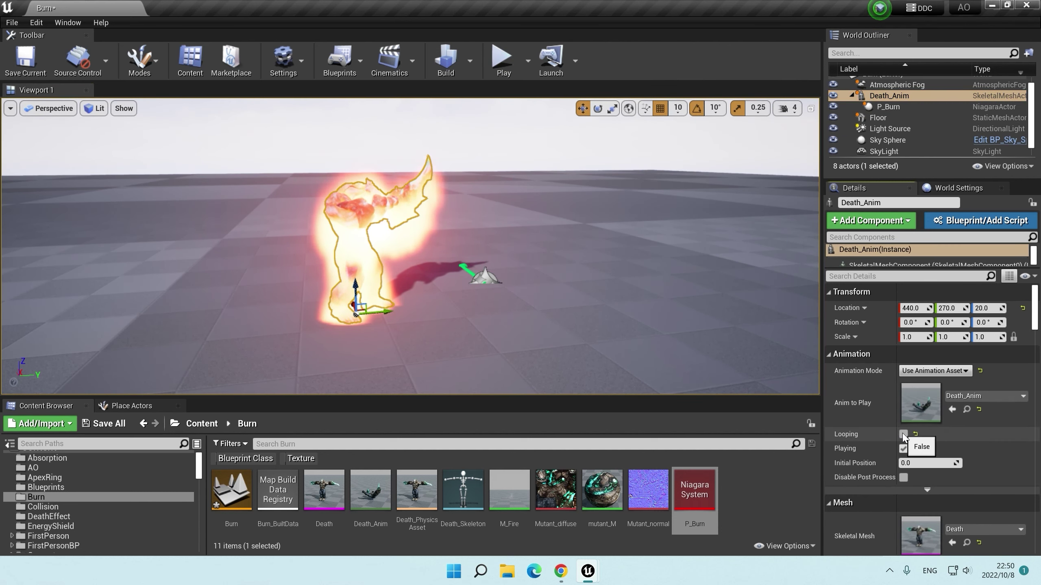
{"action": "left_click", "coordinate": [503, 57]}
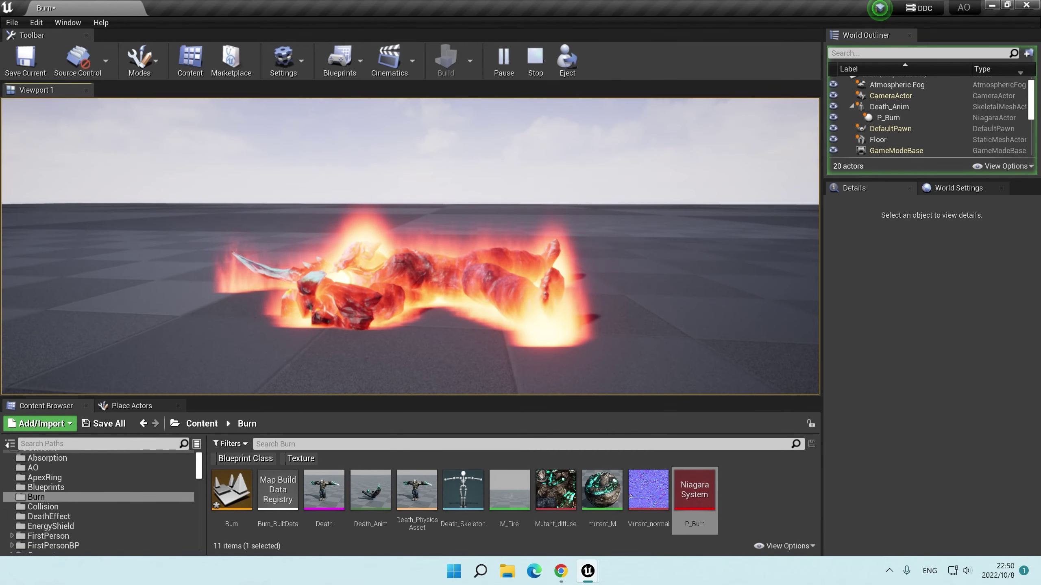
{"action": "key", "text": "Escape"}
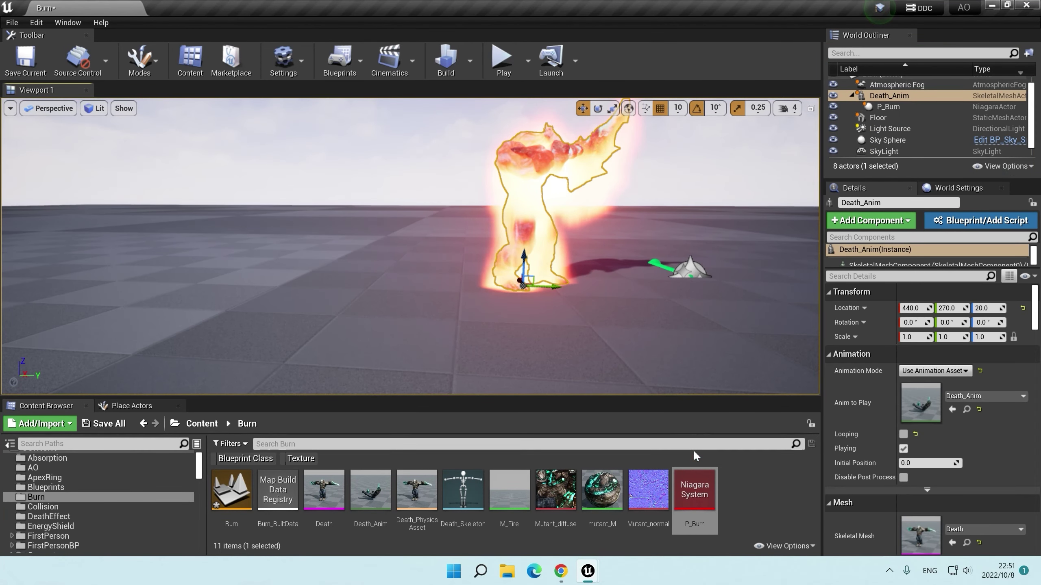
Step: Set the Sprite Renderer Default Pivot Y to 1.0, save, and test it in play
{"action": "double_click", "coordinate": [691, 480]}
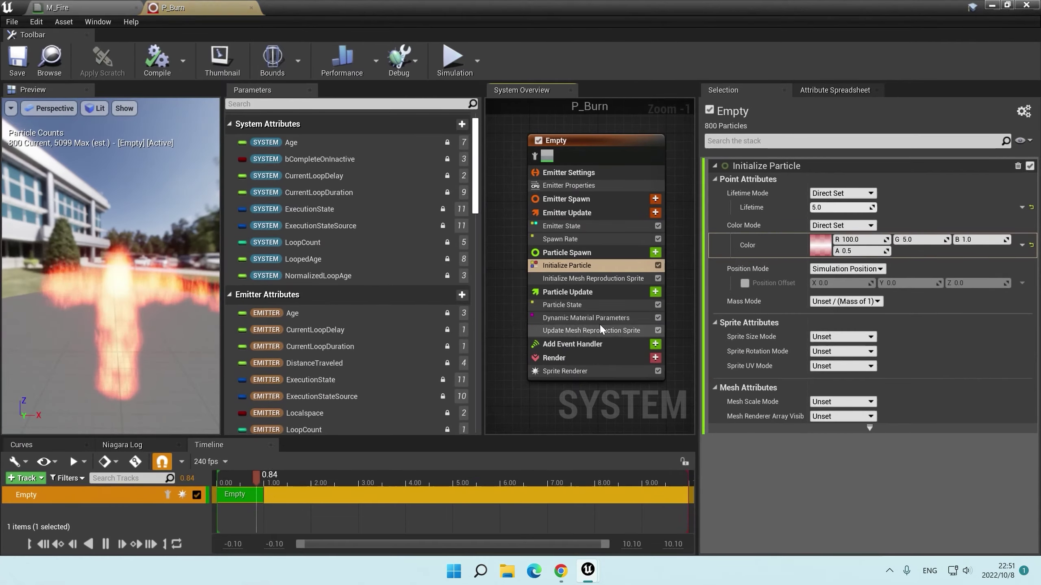
{"action": "left_click", "coordinate": [566, 371]}
{"action": "left_click", "coordinate": [836, 338]}
{"action": "type", "text": "1"}
{"action": "key", "text": "Return"}
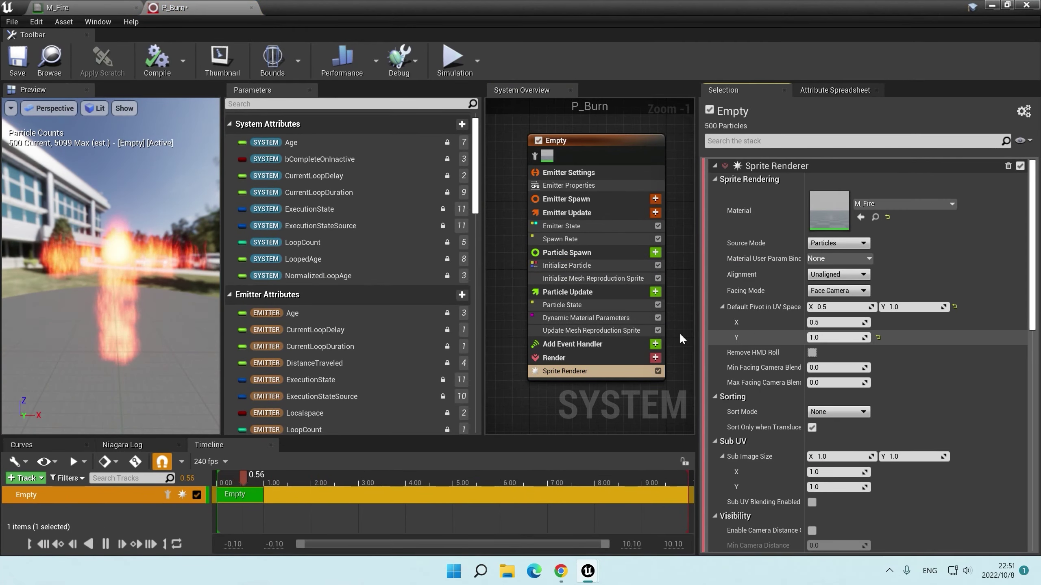
{"action": "left_click", "coordinate": [20, 67]}
{"action": "key", "text": "super+Down"}
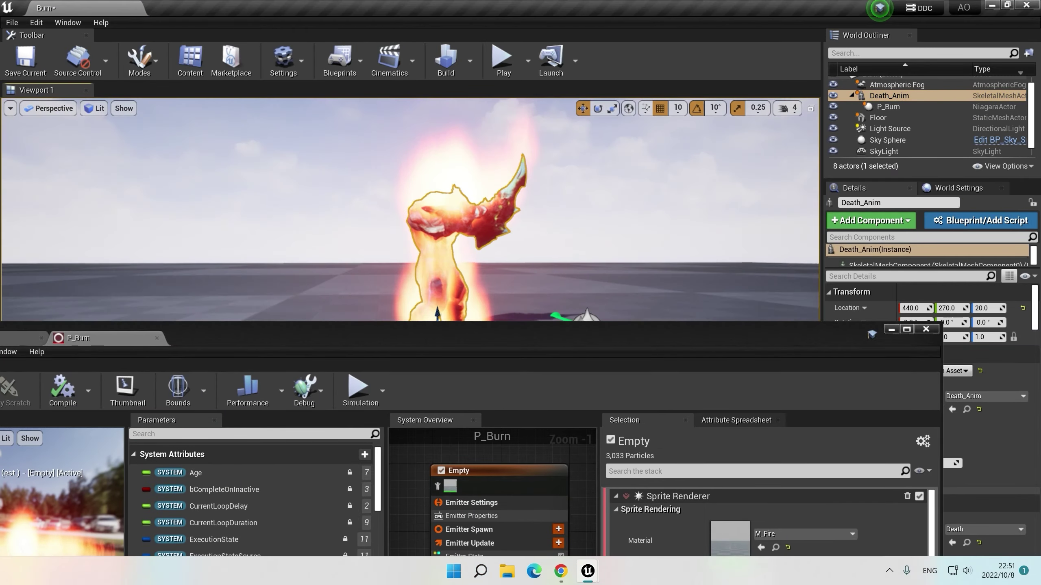
{"action": "left_click", "coordinate": [504, 60]}
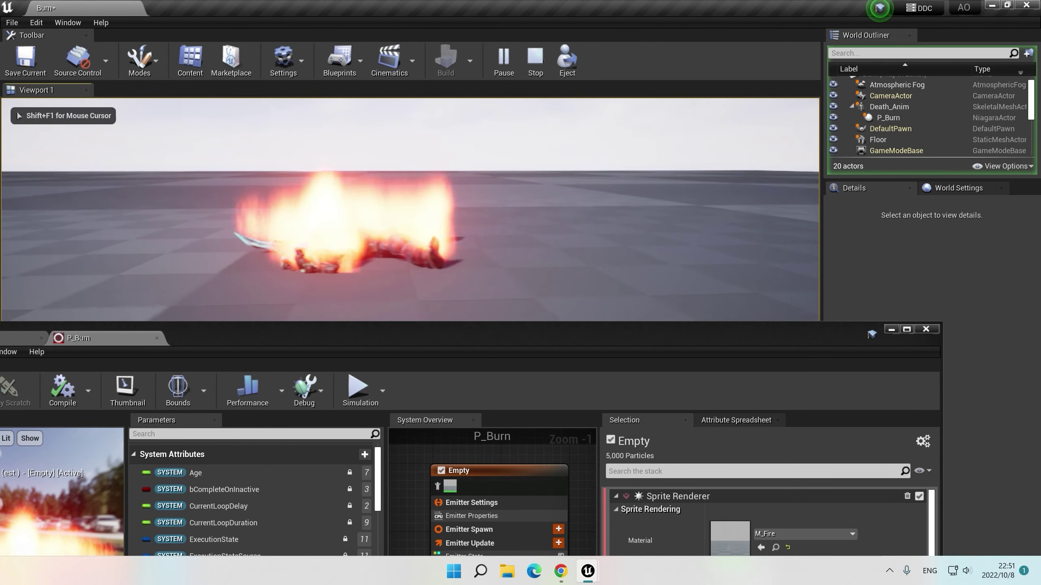
{"action": "key", "text": "Escape"}
Step: Change the Default Pivot Y to 0.8 and re-test the flames in play
{"action": "key", "text": "super+Up"}
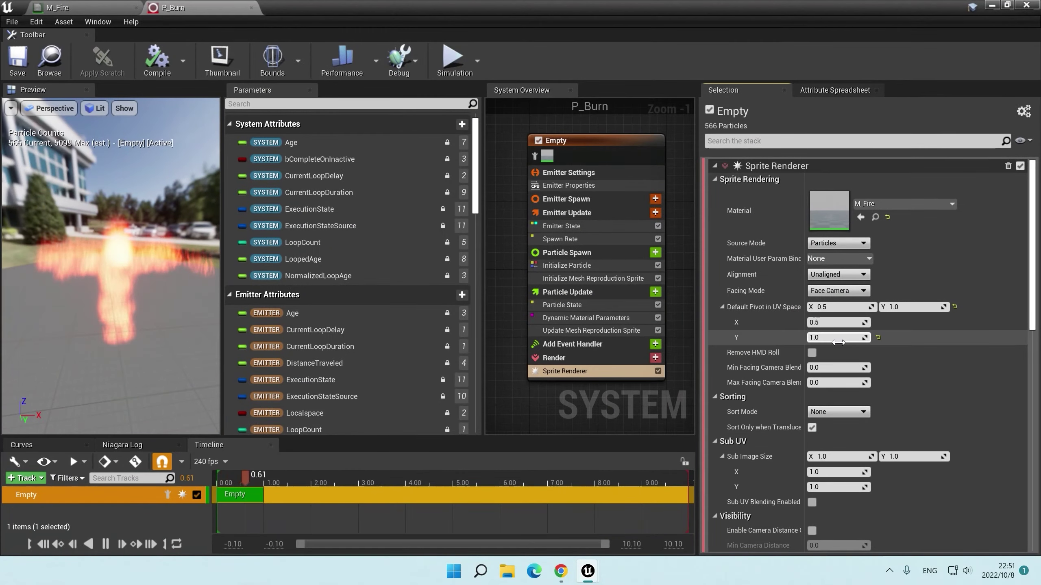
{"action": "type", "text": "0.8"}
{"action": "key", "text": "Return"}
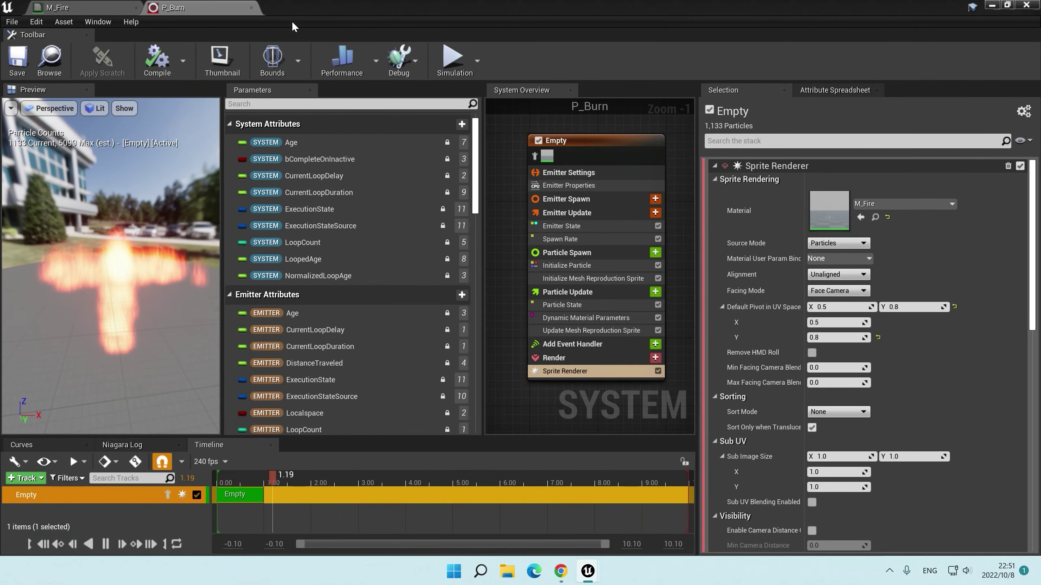
{"action": "key", "text": "super+Down"}
{"action": "left_click", "coordinate": [503, 57]}
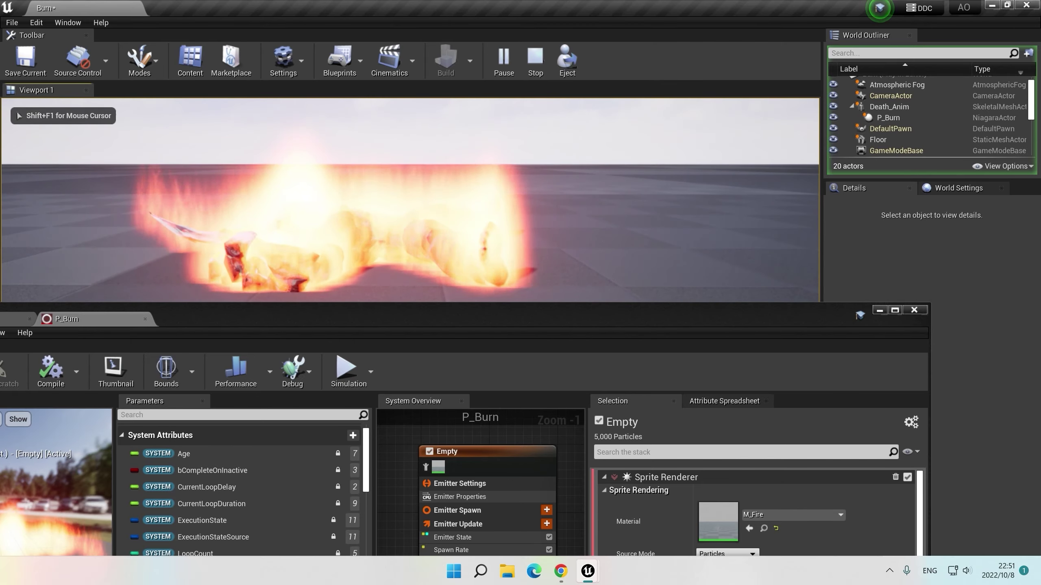
{"action": "key", "text": "Escape"}
{"action": "double_click", "coordinate": [471, 308]}
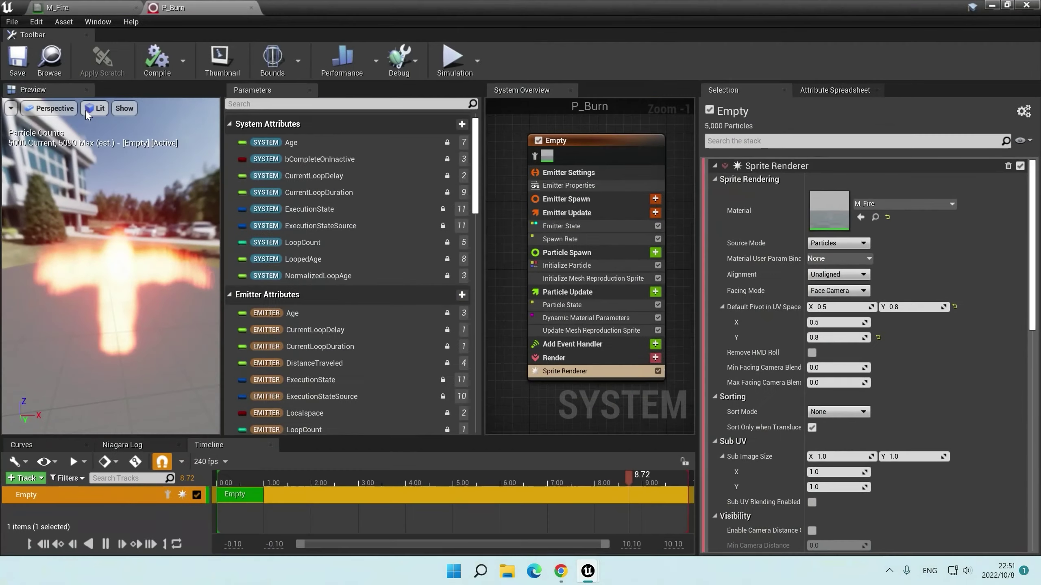
Step: In Initialize Particle, set colour alpha to 0.05 and lifetime mode to Random (2–3 seconds)
{"action": "left_click", "coordinate": [588, 269]}
{"action": "left_click", "coordinate": [860, 251]}
{"action": "type", "text": "0.05"}
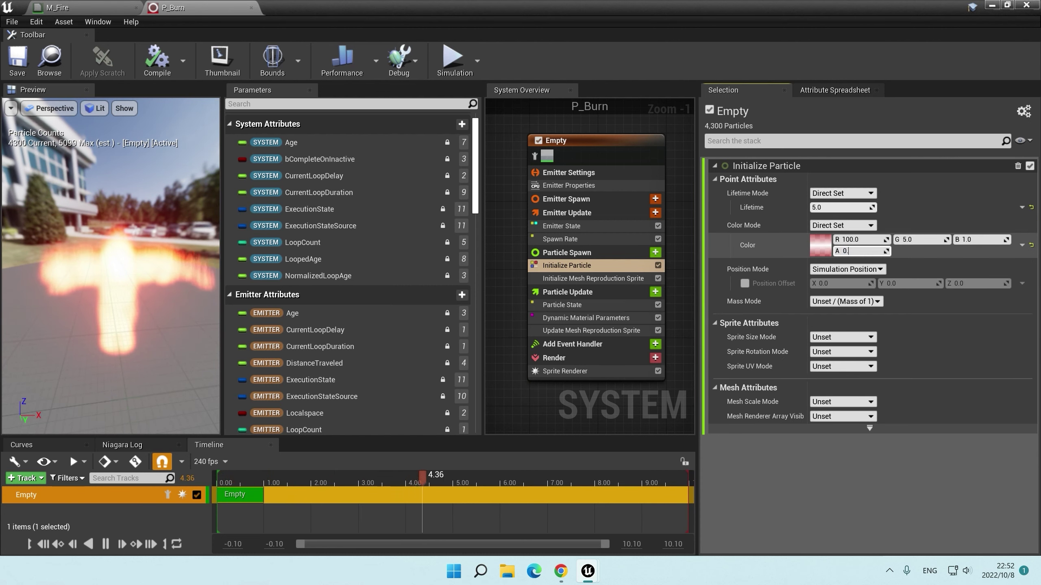
{"action": "key", "text": "Return"}
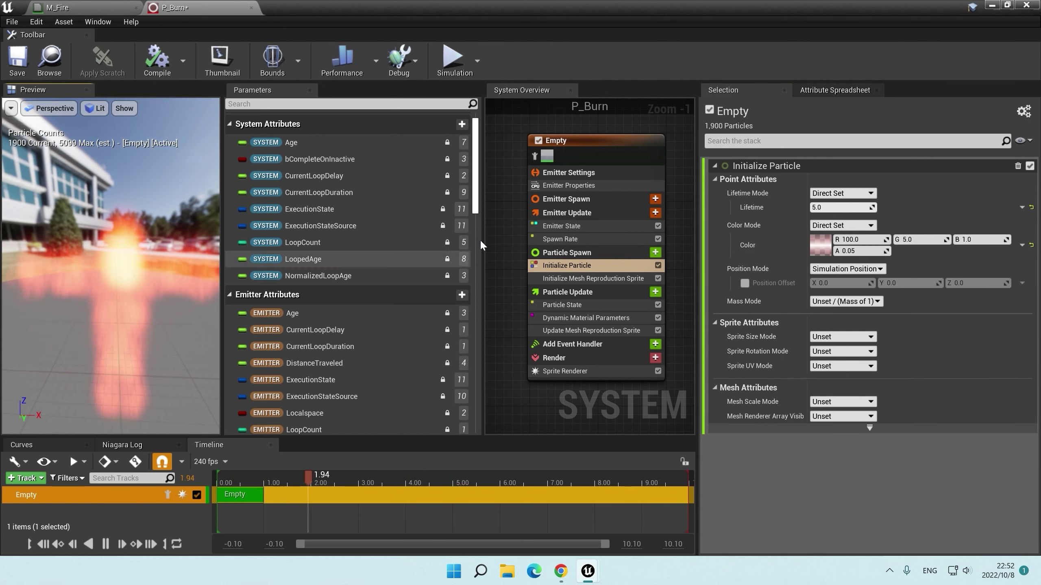
{"action": "left_click", "coordinate": [843, 193]}
{"action": "left_click", "coordinate": [836, 213]}
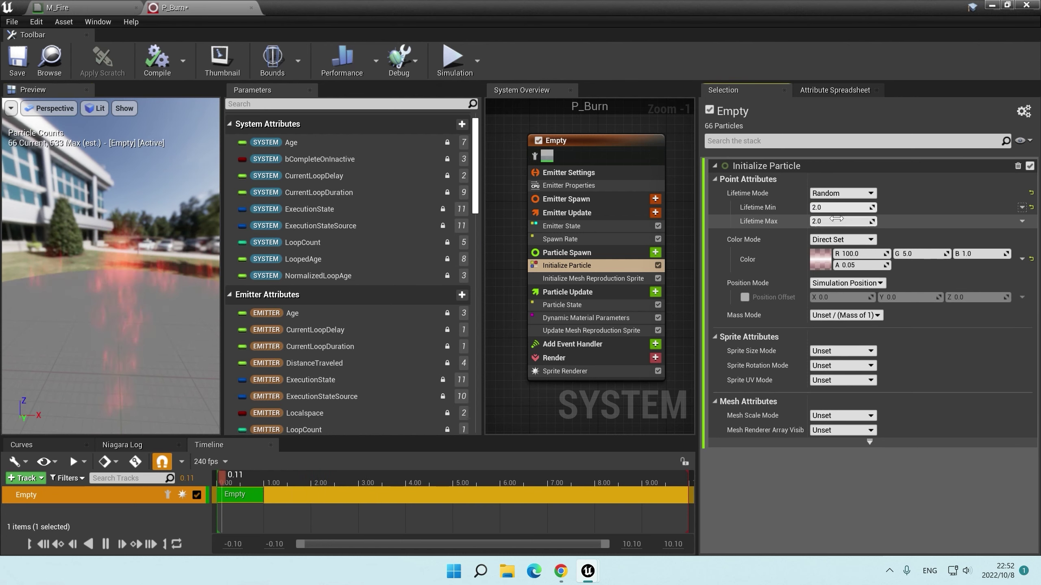
{"action": "left_click_drag", "start_coordinate": [136, 287], "coordinate": [124, 112]}
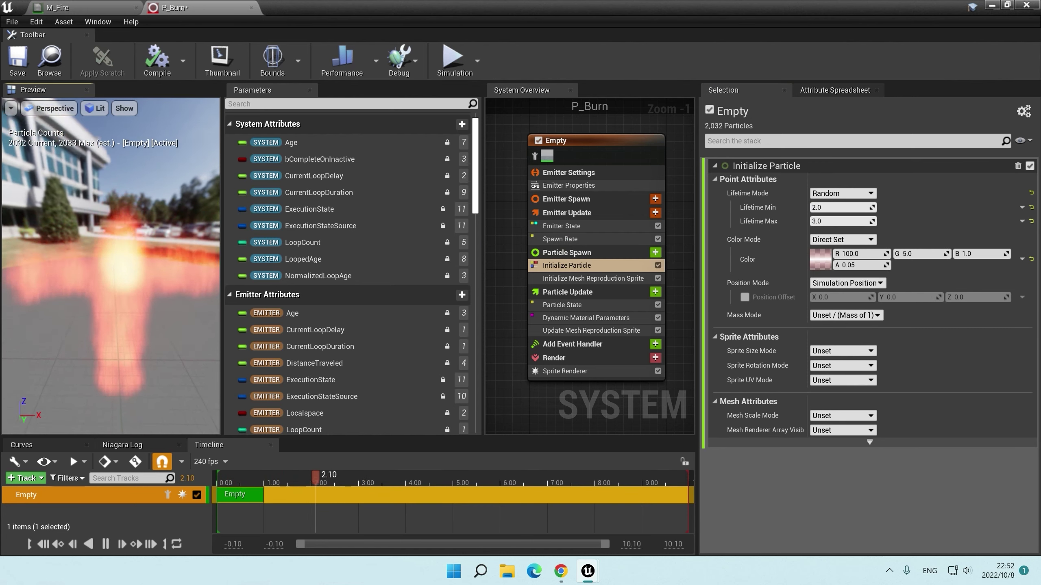
{"action": "double_click", "coordinate": [467, 17]}
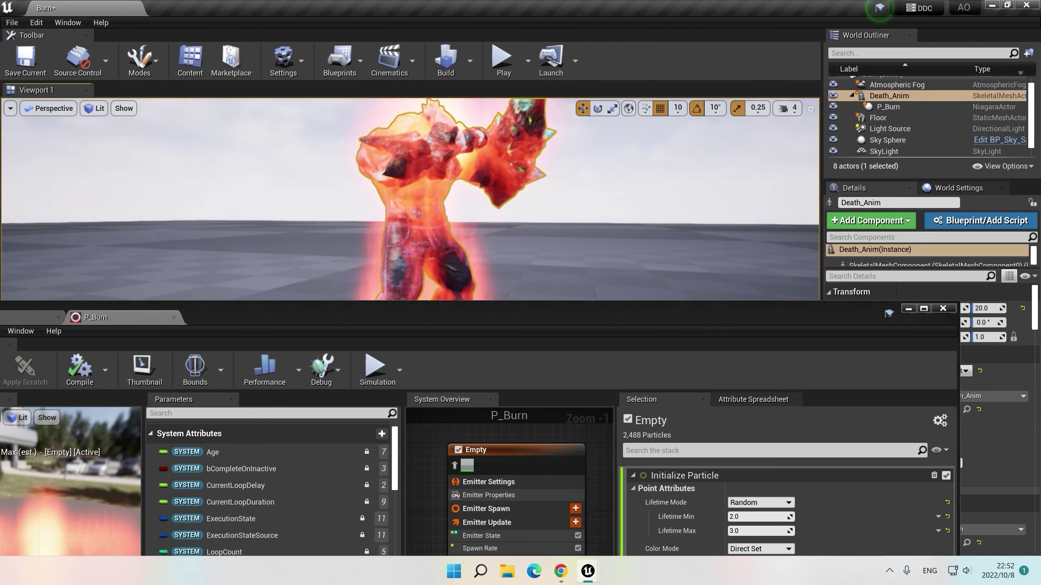
Step: Set Update Mesh Reproduction Sprite's Sprite Size to a Random Range Vector 2D
{"action": "double_click", "coordinate": [543, 313]}
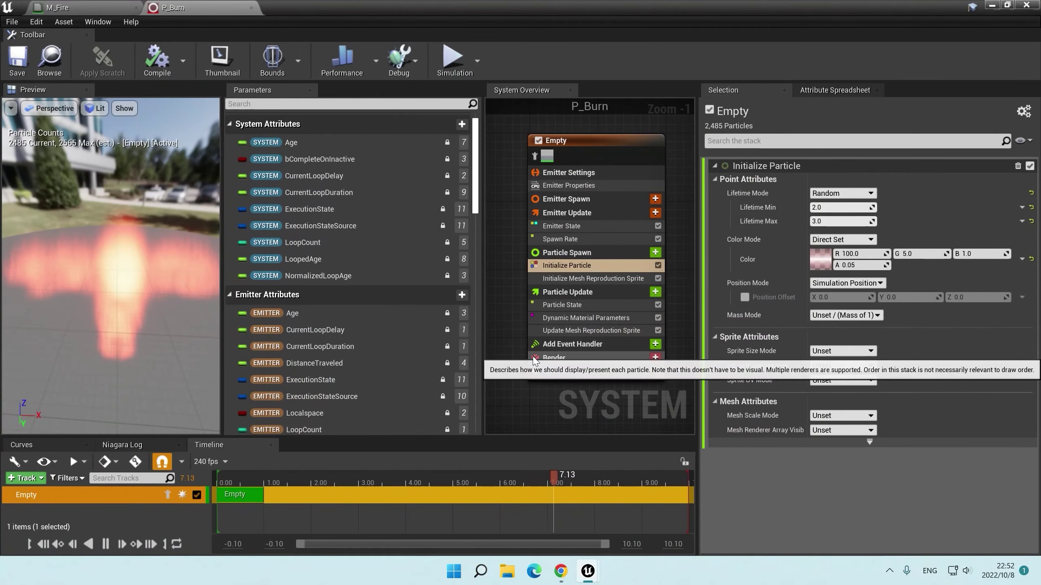
{"action": "left_click", "coordinate": [570, 319]}
{"action": "left_click", "coordinate": [570, 330]}
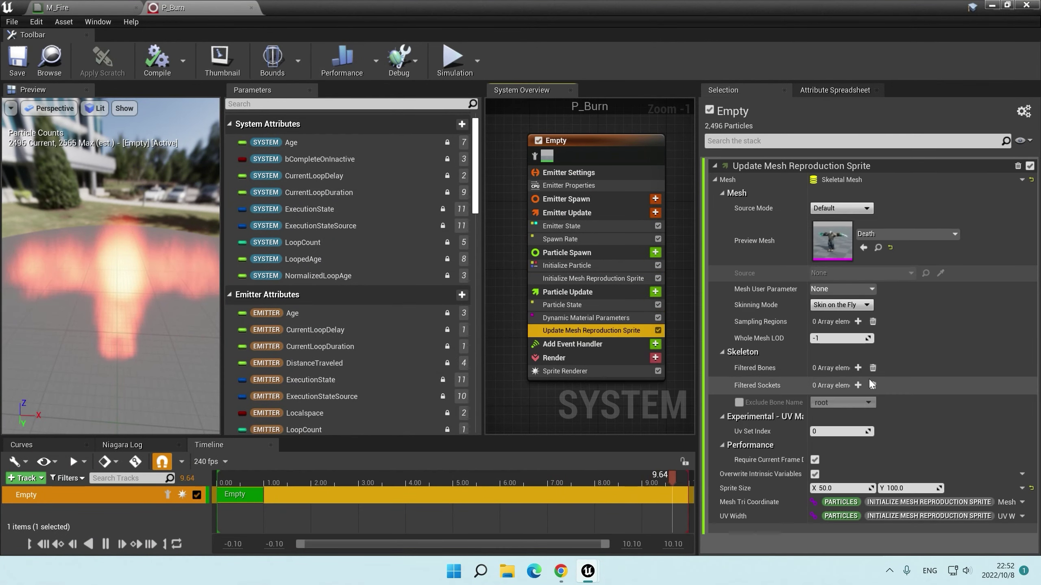
{"action": "left_click", "coordinate": [1022, 488]}
{"action": "type", "text": "random"}
{"action": "key", "text": "Return"}
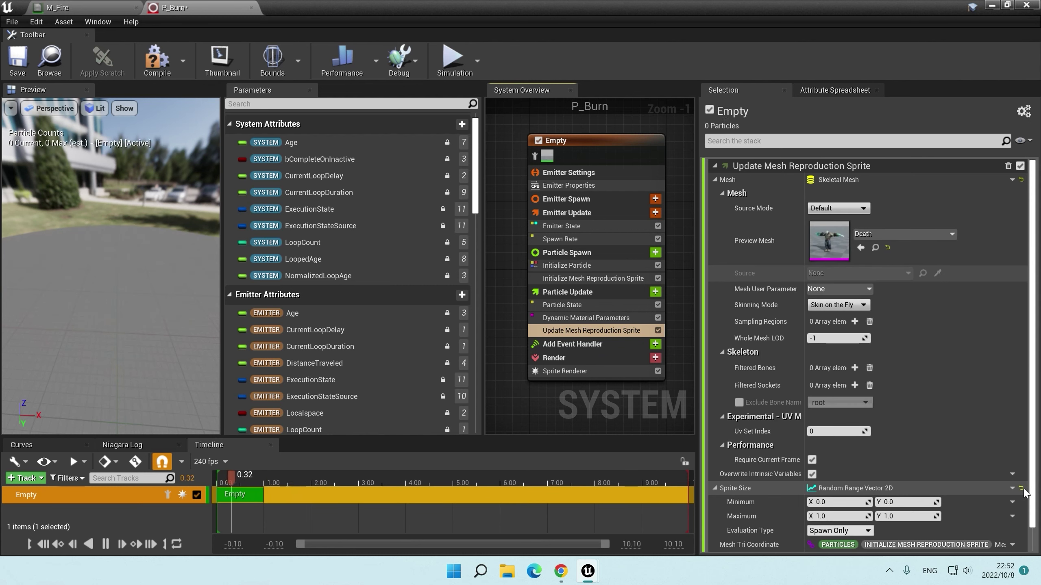
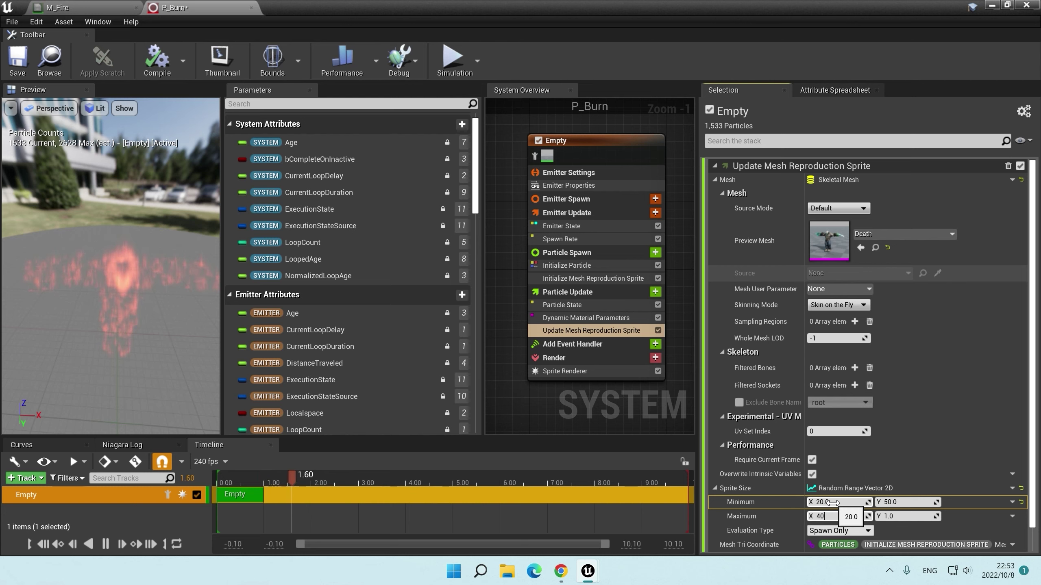
Step: Set Sprite Size Maximum Y to 100, check the fire in the level, and re-maximize P_Burn
{"action": "type", "text": "00"}
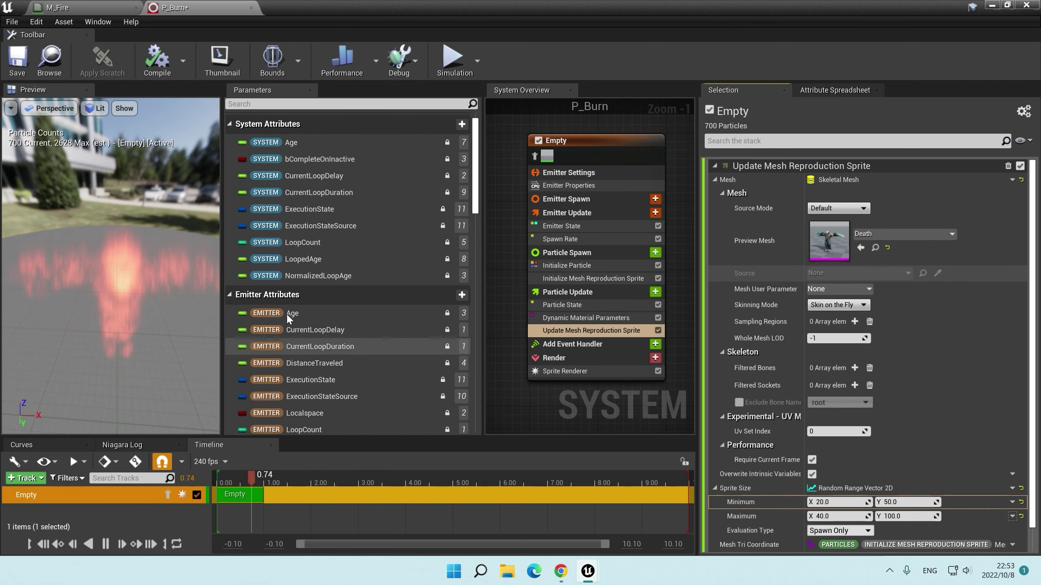
{"action": "left_click_drag", "start_coordinate": [123, 287], "coordinate": [89, 257]}
{"action": "left_click_drag", "start_coordinate": [287, 7], "coordinate": [157, 352]}
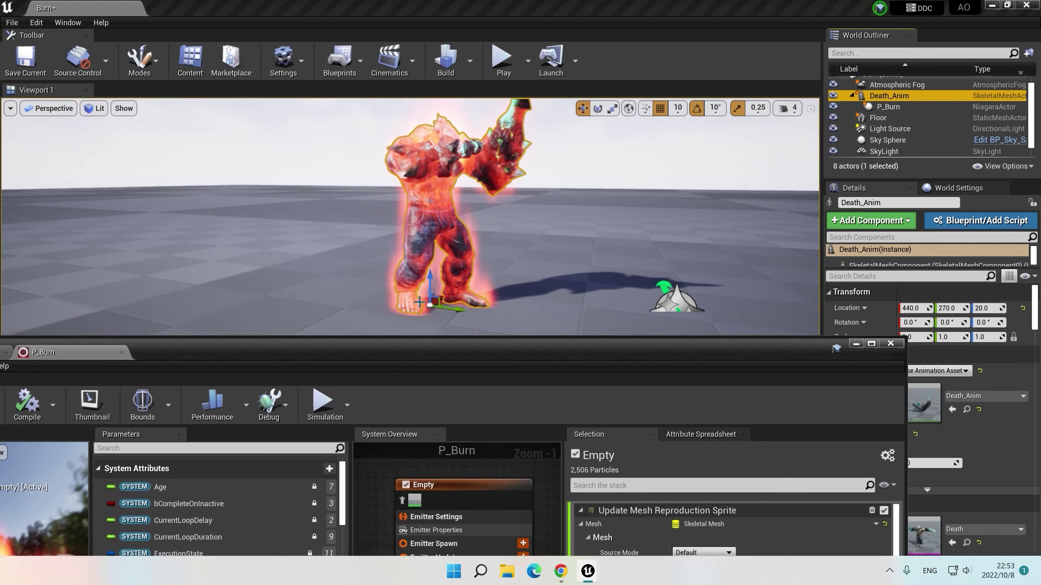
{"action": "right_click_drag", "start_coordinate": [555, 333], "coordinate": [418, 333]}
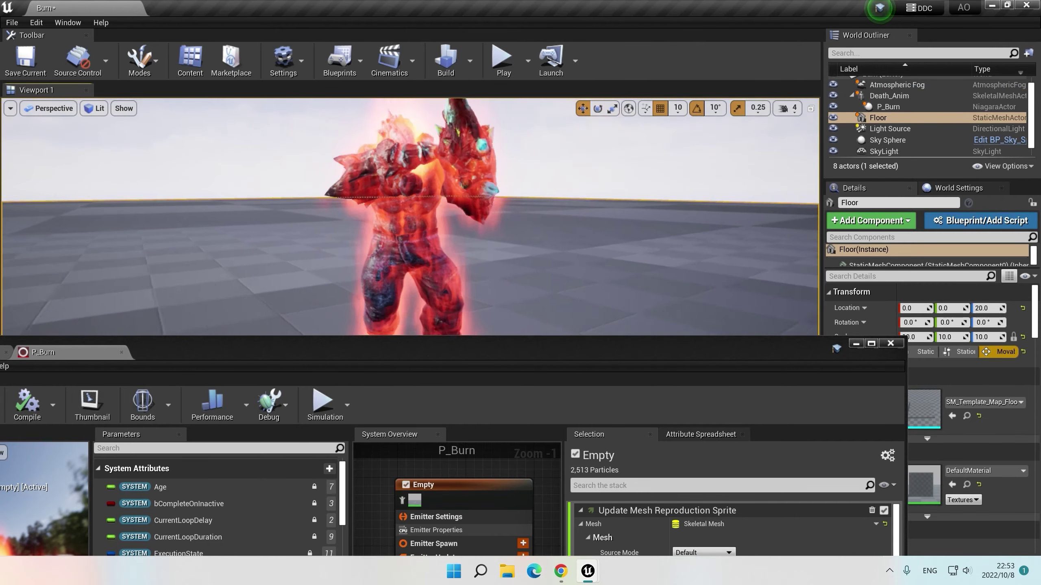
{"action": "double_click", "coordinate": [547, 344]}
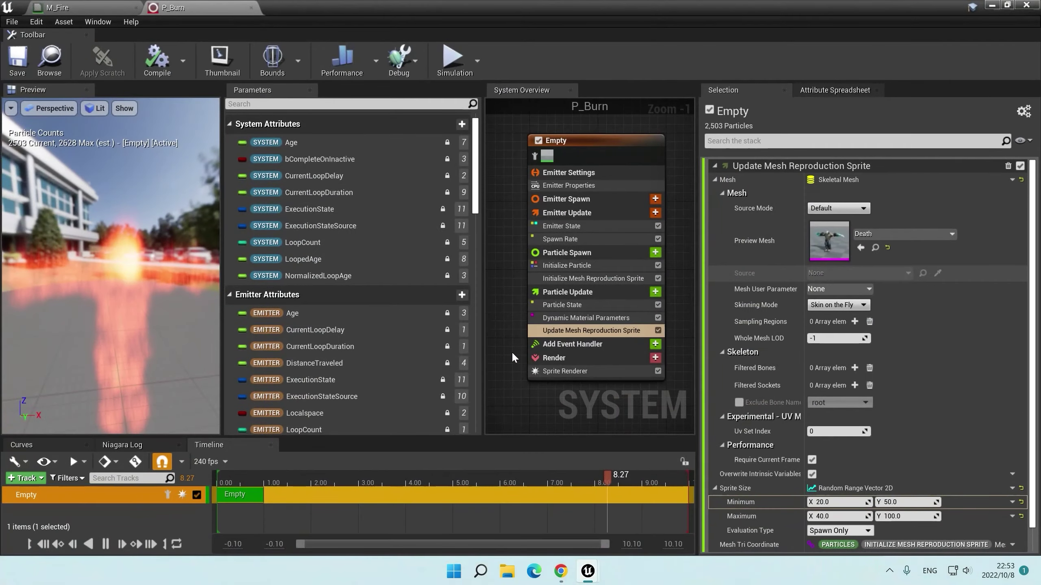
Step: Remove the mistakenly added Scale Color module and add Scale Sprite Size to Particle Update
{"action": "left_click", "coordinate": [640, 232]}
{"action": "type", "text": "scale"}
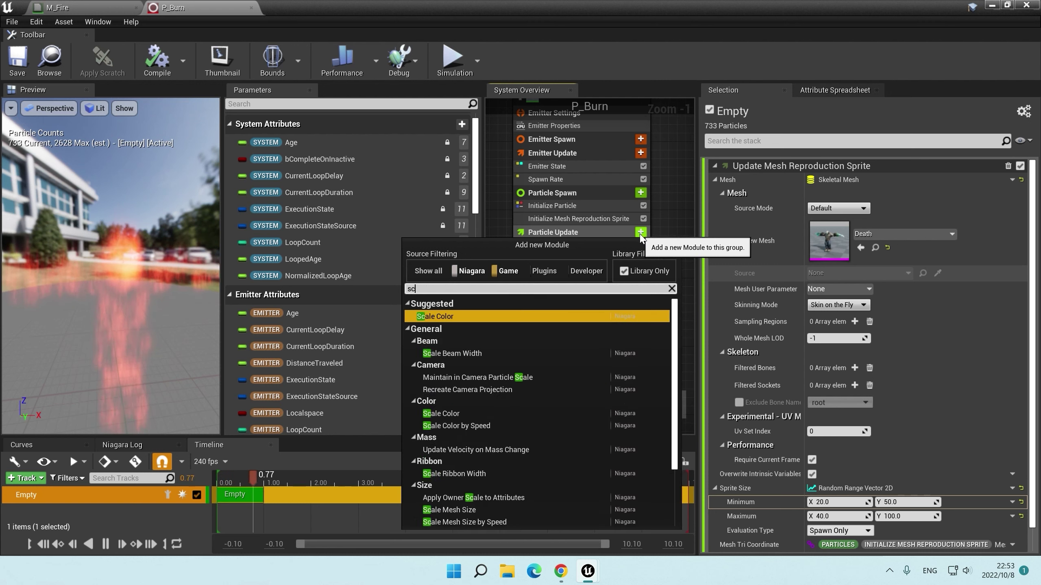
{"action": "key", "text": "Escape"}
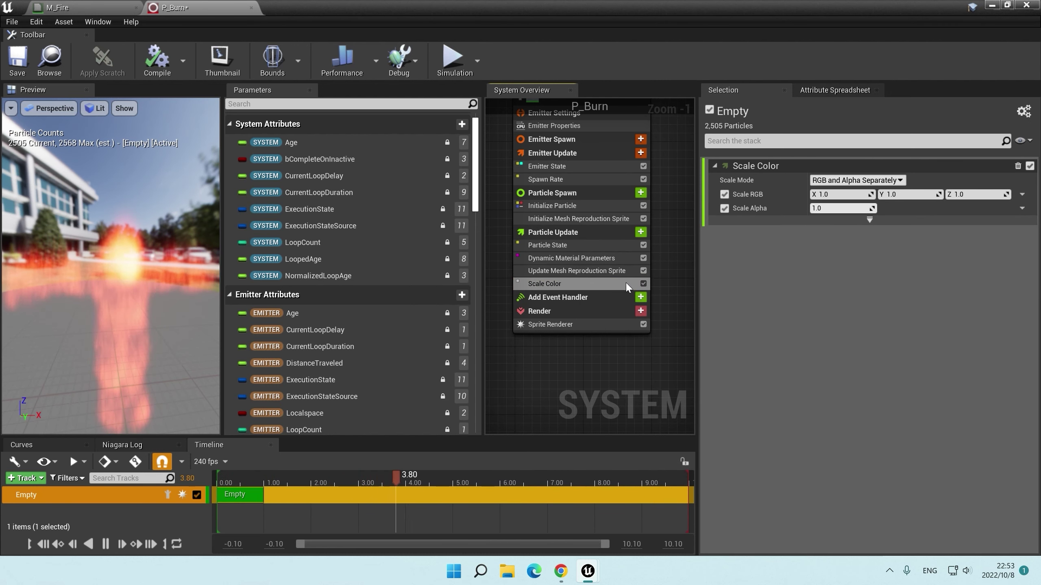
{"action": "left_click", "coordinate": [1018, 165]}
{"action": "left_click", "coordinate": [641, 232]}
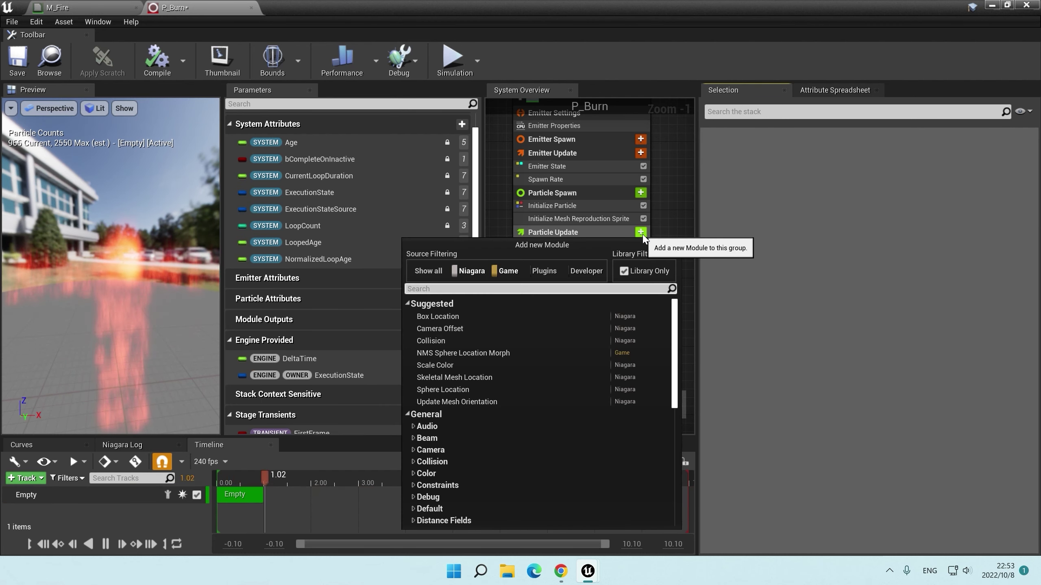
{"action": "type", "text": "sca"}
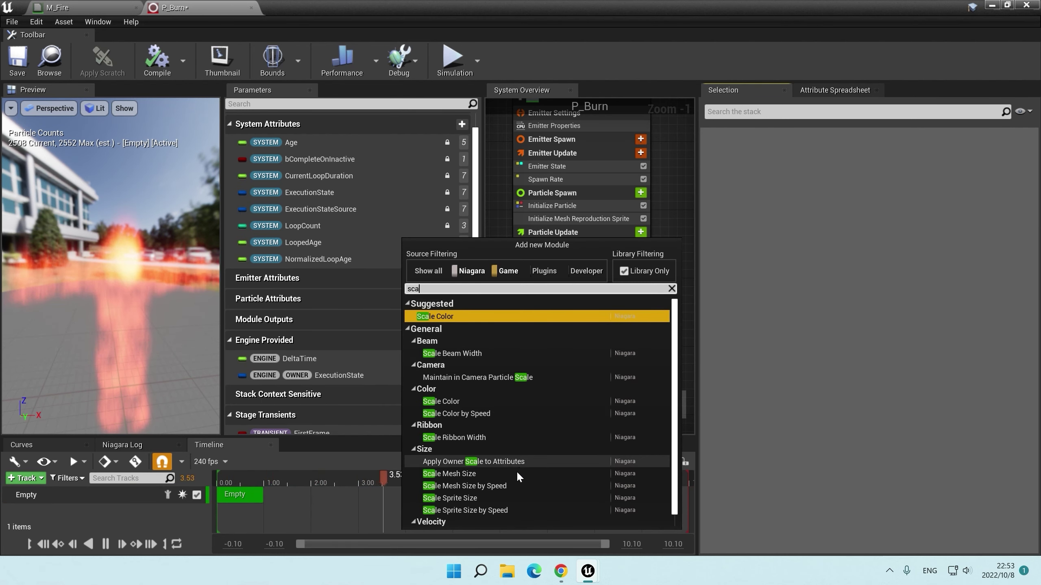
{"action": "left_click", "coordinate": [449, 498]}
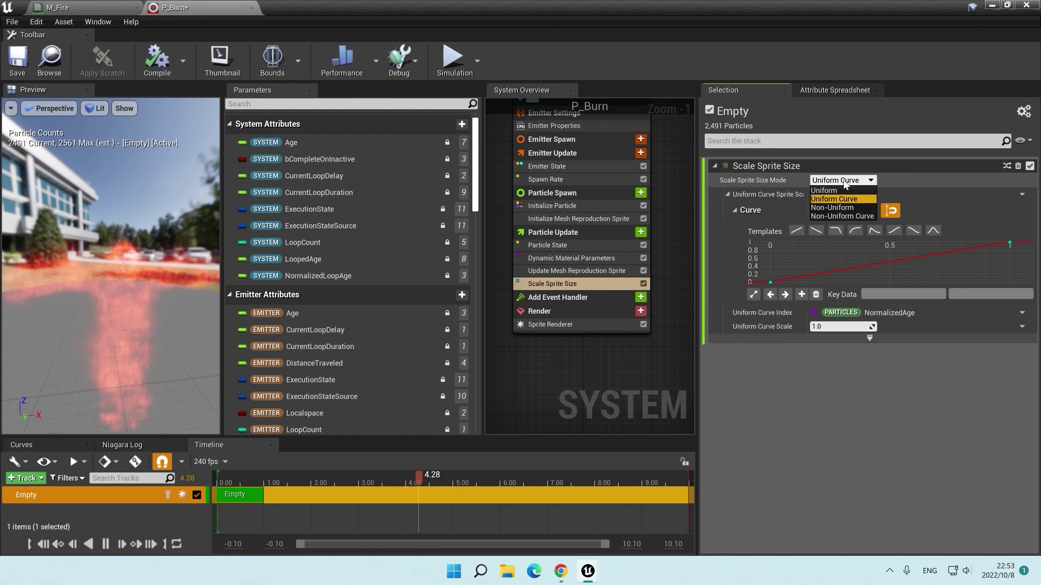
Step: Set the uniform size curve's first key to time 0.1, add keys at 0.8 and 1.0, end value 0
{"action": "left_click", "coordinate": [846, 198]}
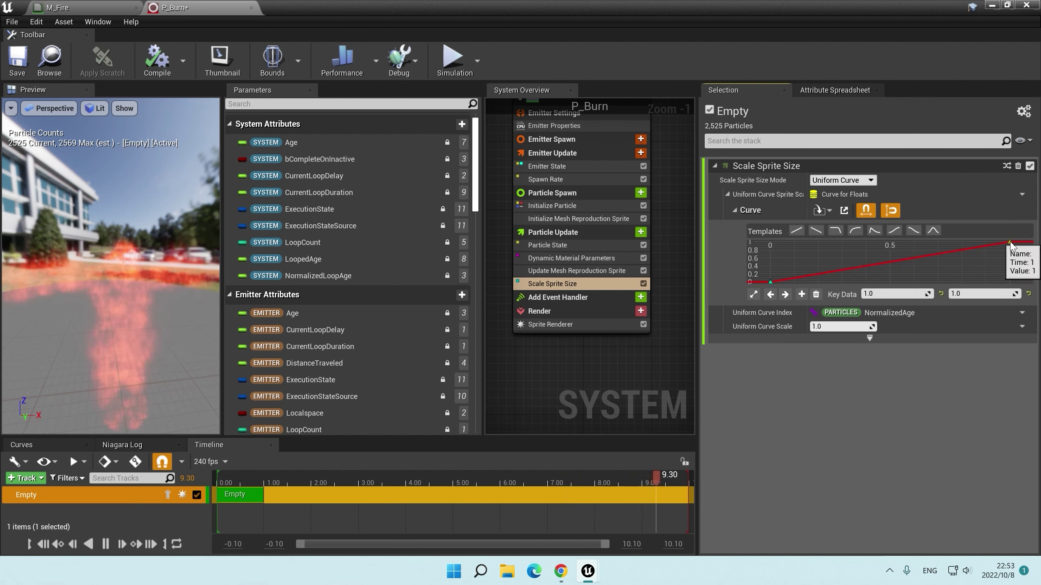
{"action": "key", "text": "BackSpace"}
{"action": "type", "text": "0.1"}
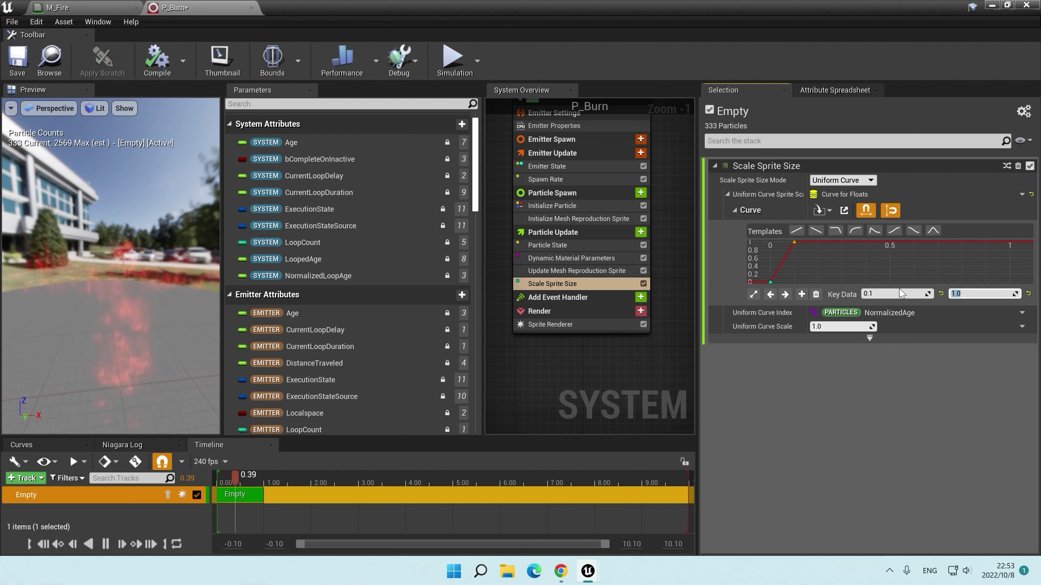
{"action": "left_click", "coordinate": [935, 256]}
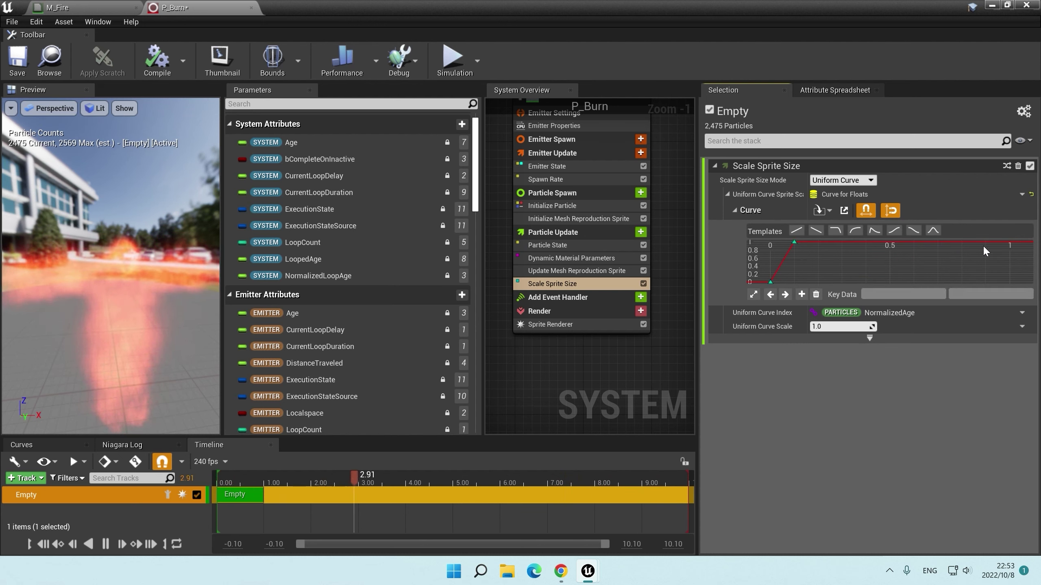
{"action": "middle_click", "coordinate": [980, 247]}
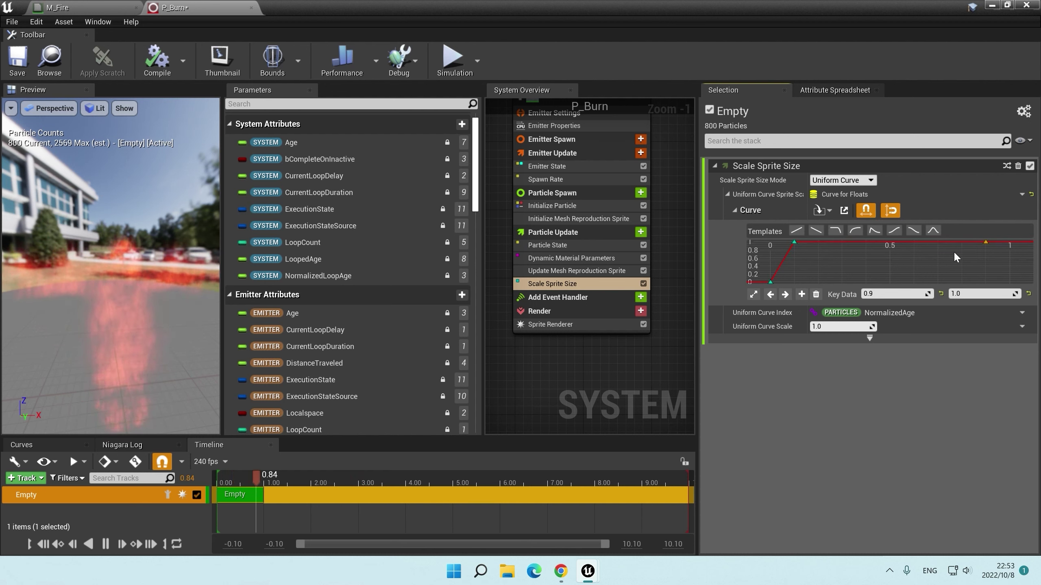
{"action": "middle_click", "coordinate": [1007, 276]}
{"action": "type", "text": "0"}
{"action": "key", "text": "Return"}
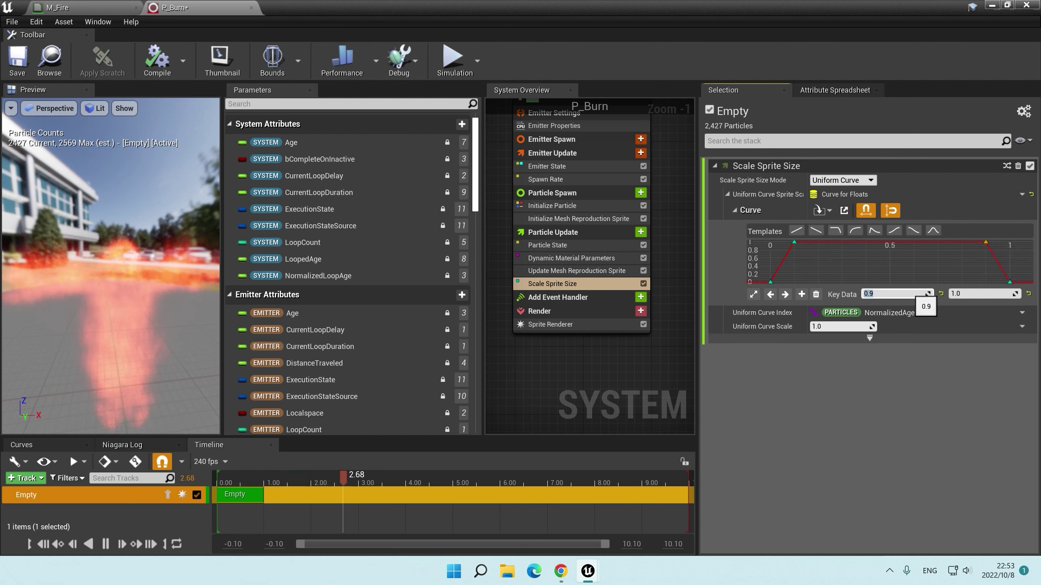
{"action": "type", "text": "0.8"}
{"action": "key", "text": "Return"}
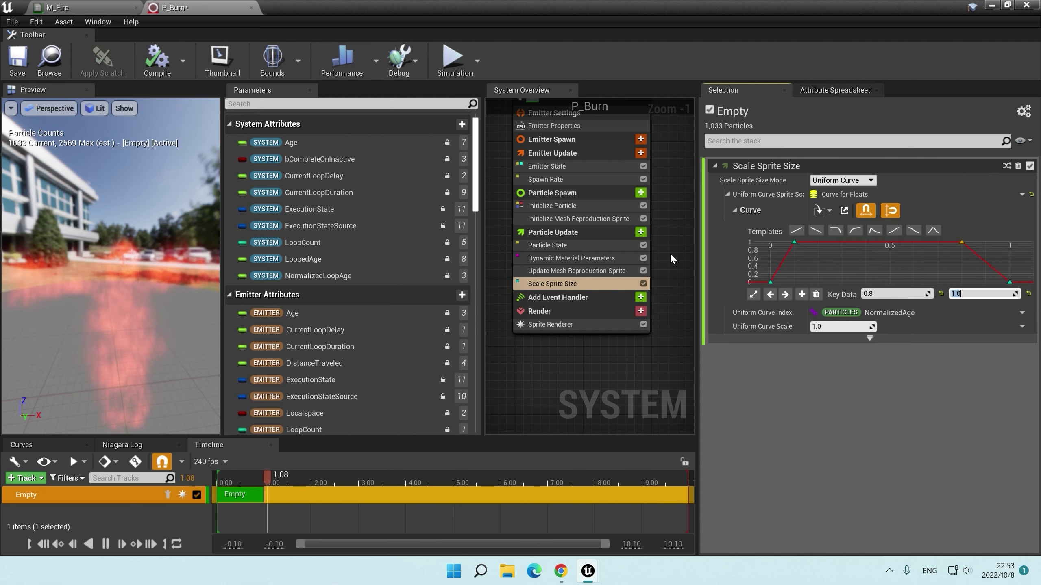
Step: Toggle Scale Sprite Size off and on to compare the fire in the preview
{"action": "left_click_drag", "start_coordinate": [153, 252], "coordinate": [152, 250]}
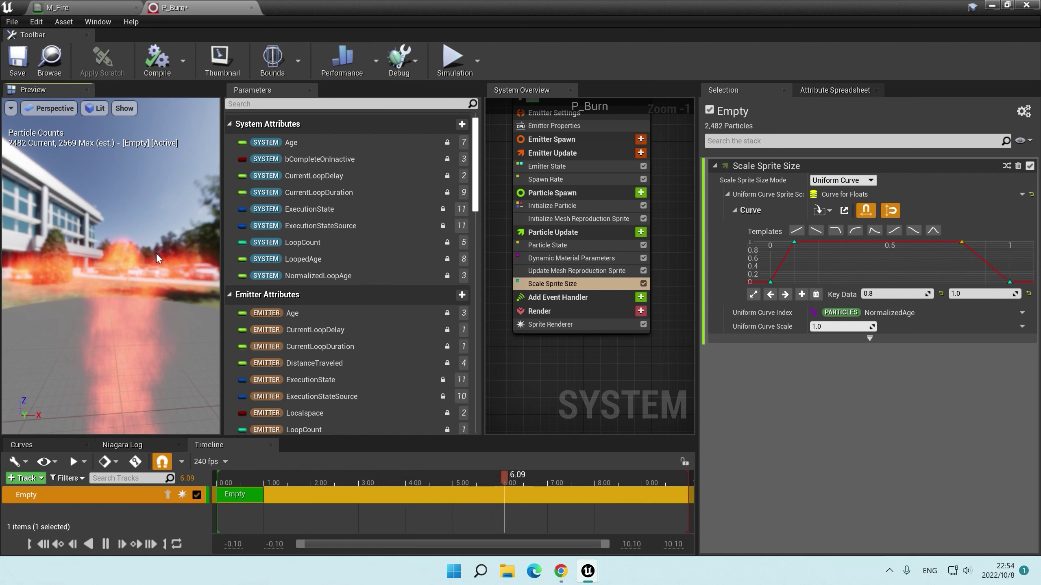
{"action": "left_click_drag", "start_coordinate": [158, 250], "coordinate": [146, 250]}
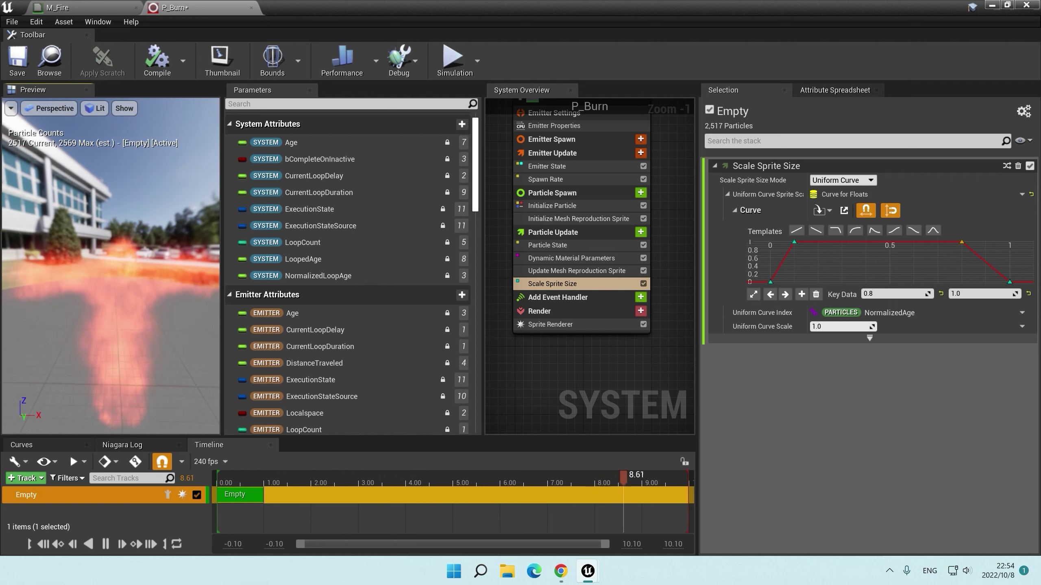
{"action": "left_click", "coordinate": [643, 283]}
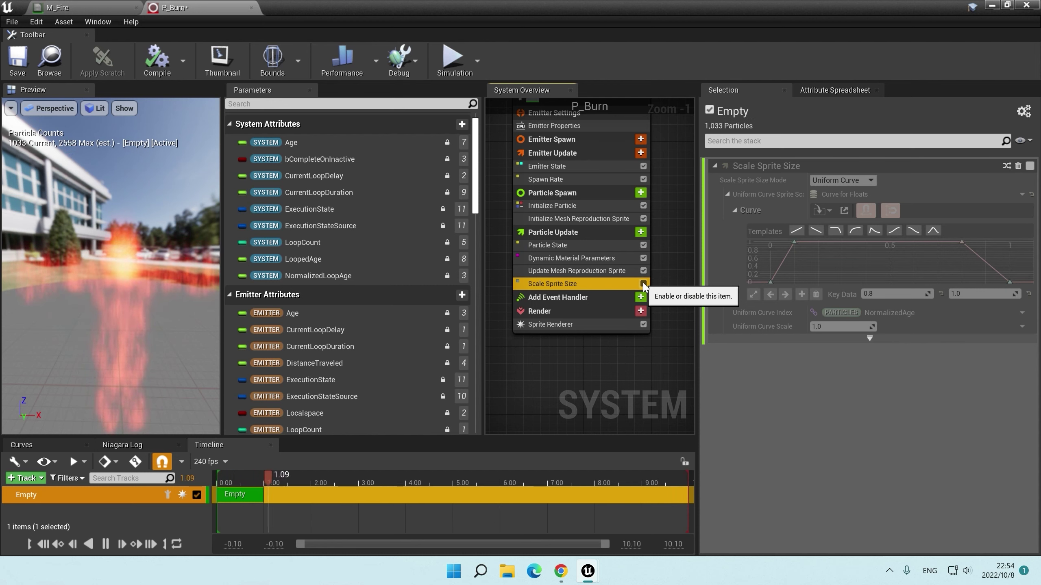
{"action": "left_click", "coordinate": [643, 284]}
Step: Switch Scale Sprite Size to Non-Uniform mode with a Make Vector 2D scale factor
{"action": "left_click", "coordinate": [861, 180]}
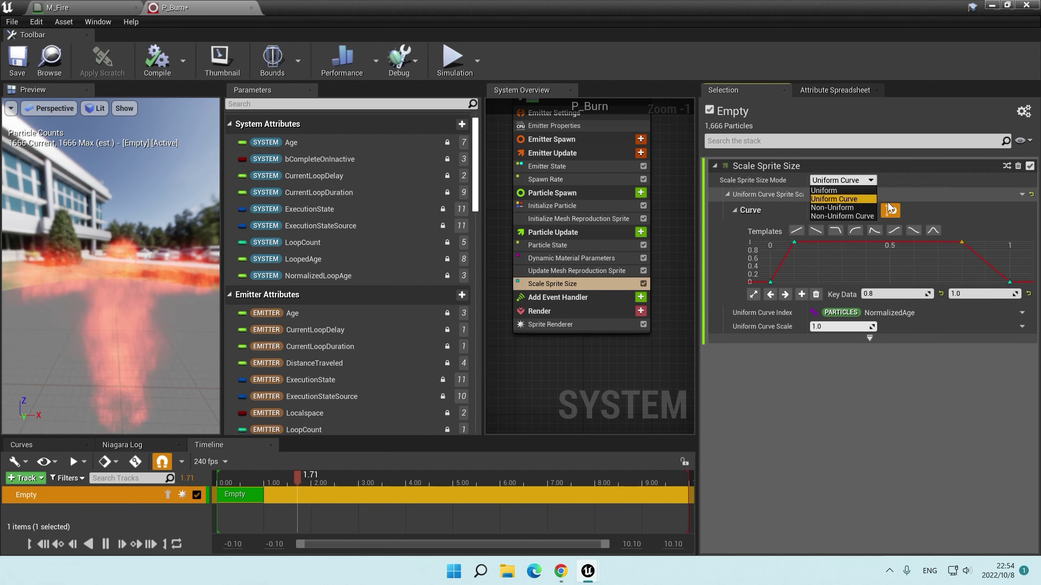
{"action": "left_click", "coordinate": [846, 208]}
{"action": "left_click", "coordinate": [1021, 194]}
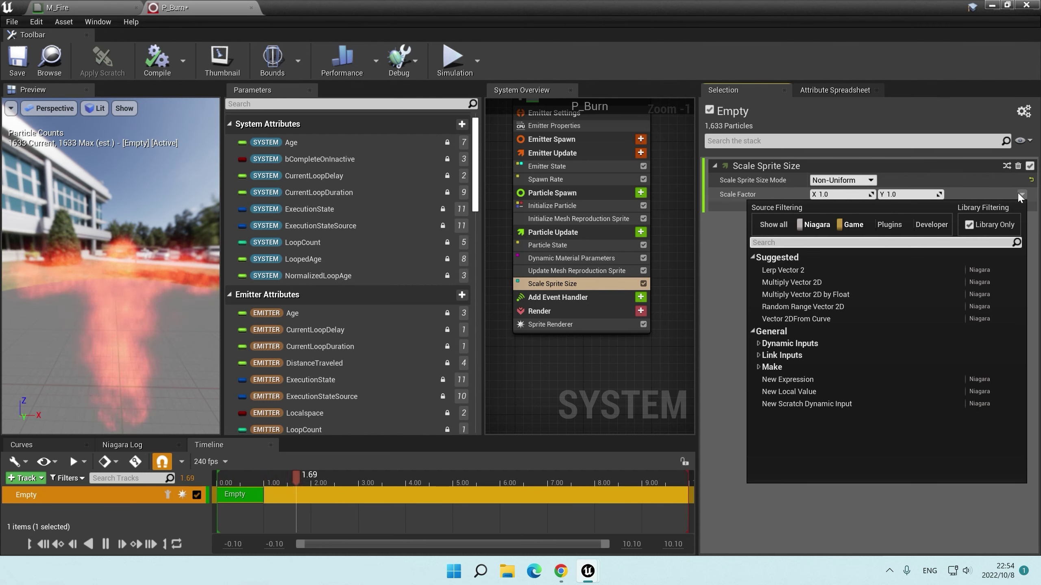
{"action": "type", "text": "make"}
{"action": "key", "text": "Return"}
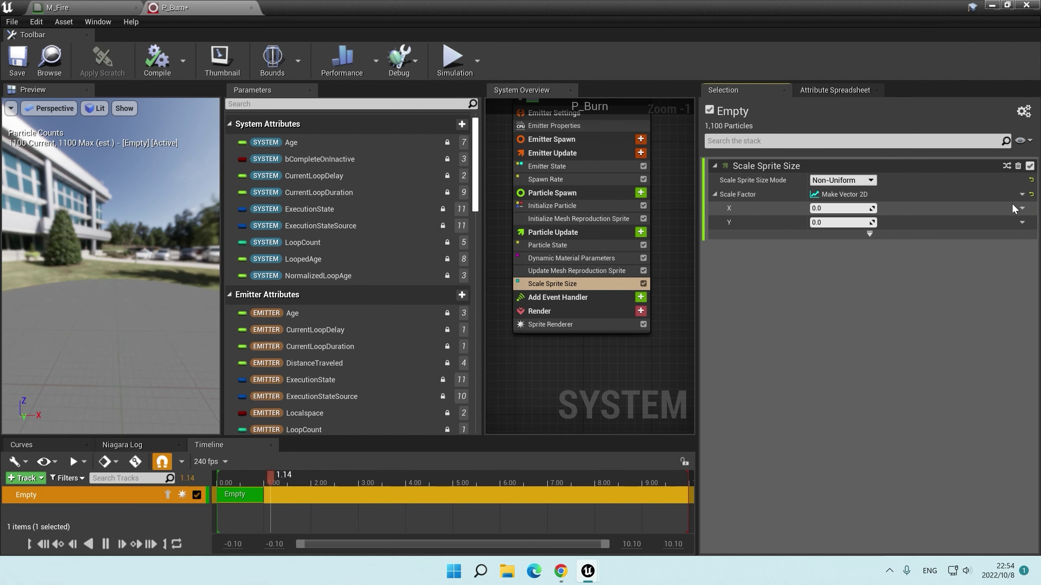
Step: Set the scale factor to X 1.0 and Y 2.0
{"action": "left_click", "coordinate": [1022, 208]}
{"action": "key", "text": "Escape"}
{"action": "double_click", "coordinate": [836, 207]}
{"action": "type", "text": "1"}
{"action": "key", "text": "Tab"}
{"action": "type", "text": "4"}
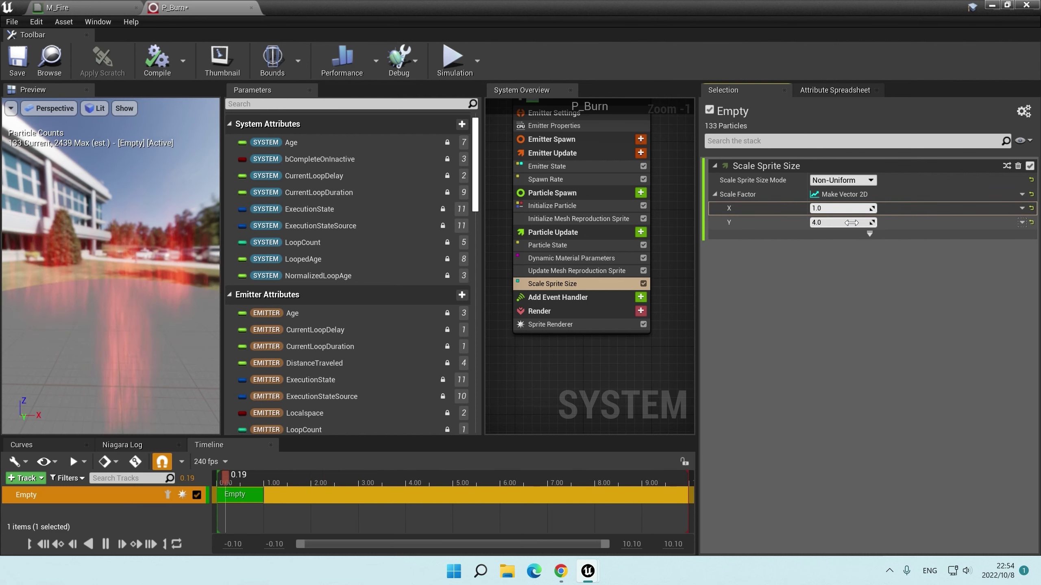
{"action": "left_click", "coordinate": [851, 223]}
{"action": "type", "text": "1"}
{"action": "key", "text": "Return"}
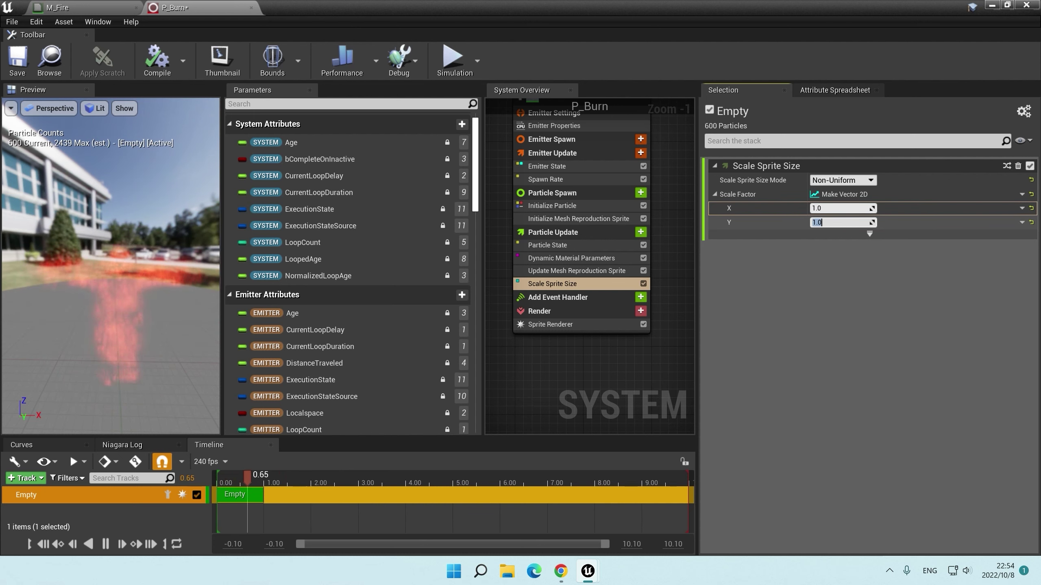
{"action": "type", "text": "2"}
{"action": "key", "text": "Return"}
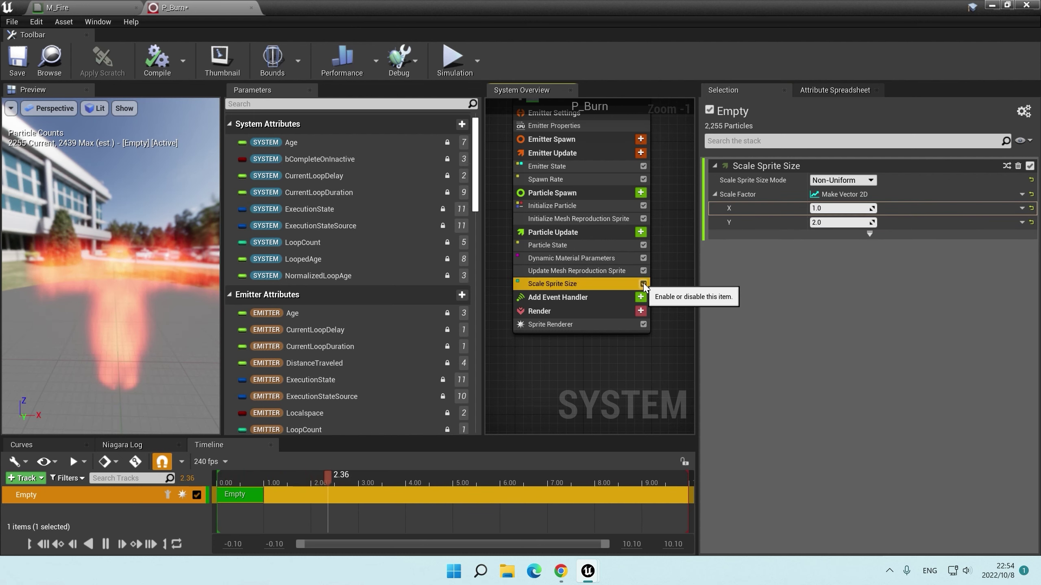
Step: Compare with the module toggled, then drive the X scale with Float from Curve
{"action": "left_click", "coordinate": [643, 284]}
{"action": "left_click", "coordinate": [643, 284]}
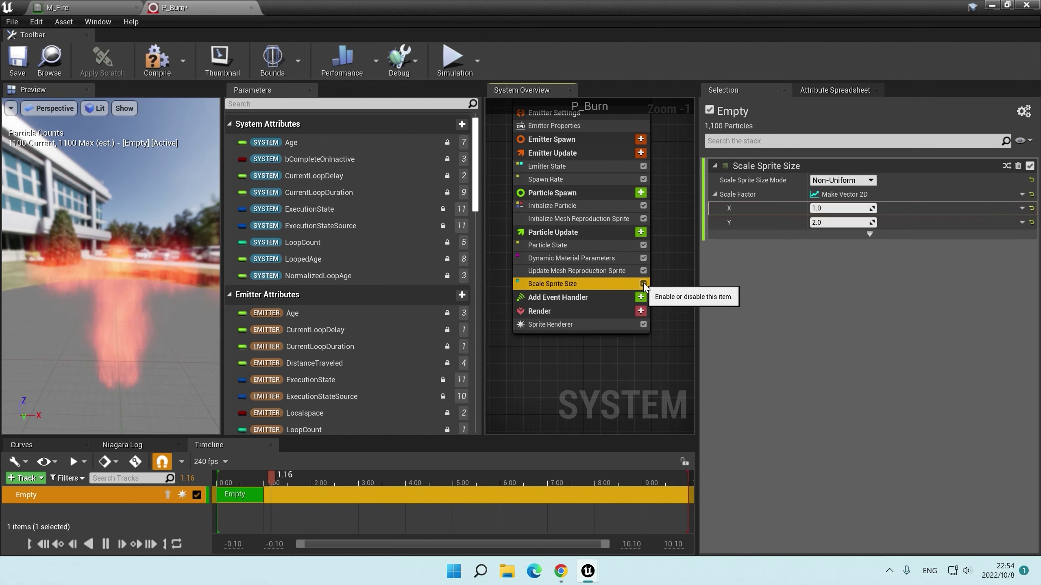
{"action": "left_click", "coordinate": [1022, 208]}
{"action": "type", "text": "curve"}
{"action": "key", "text": "Return"}
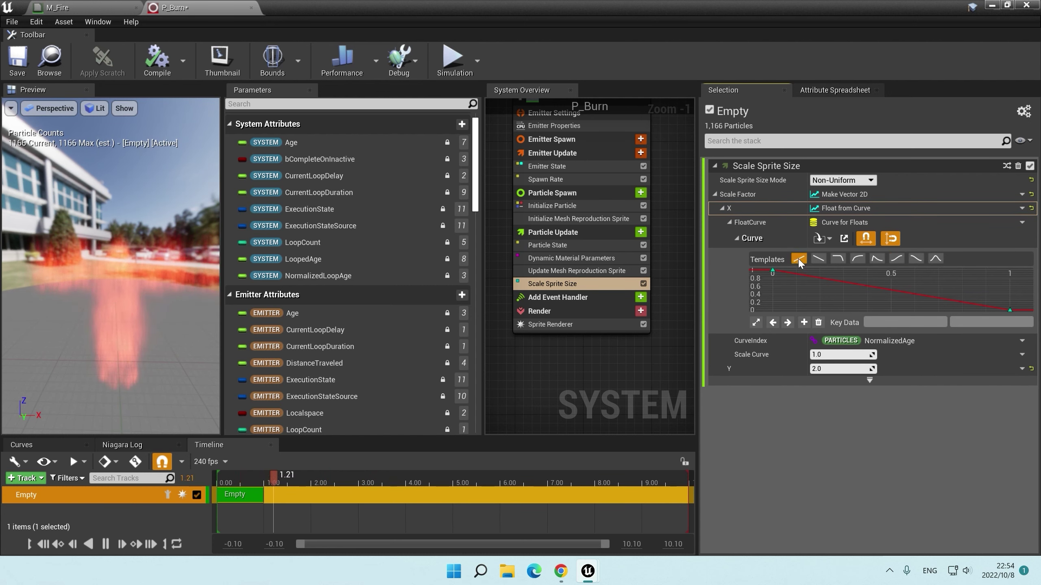
Step: Give the X curve an ascending ramp with keys at times 0 and 1.0, and make Y Float from Curve
{"action": "left_click", "coordinate": [799, 259]}
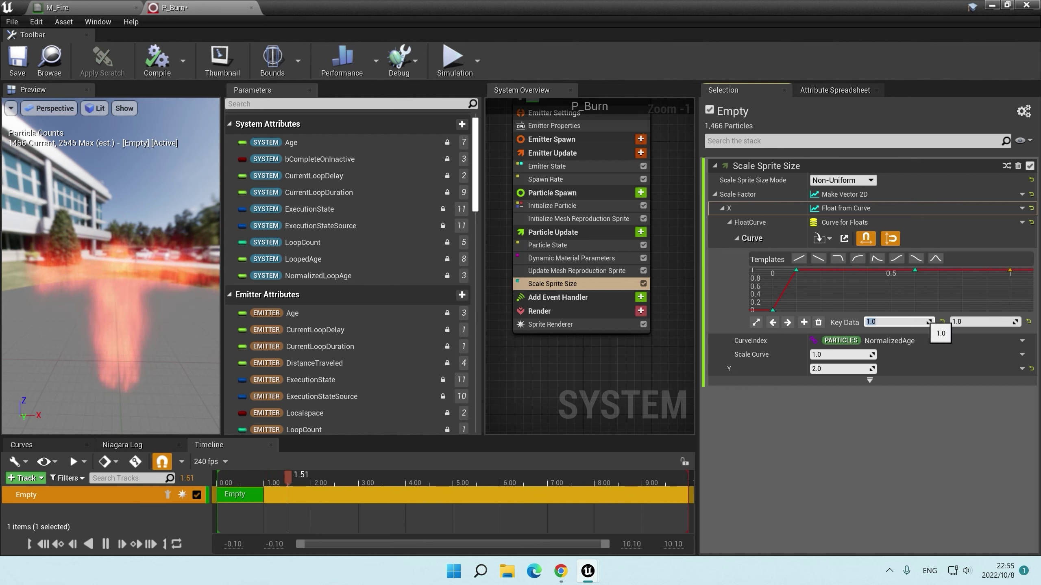
{"action": "type", "text": "0"}
{"action": "key", "text": "Tab"}
{"action": "left_click", "coordinate": [905, 322]}
{"action": "type", "text": "1"}
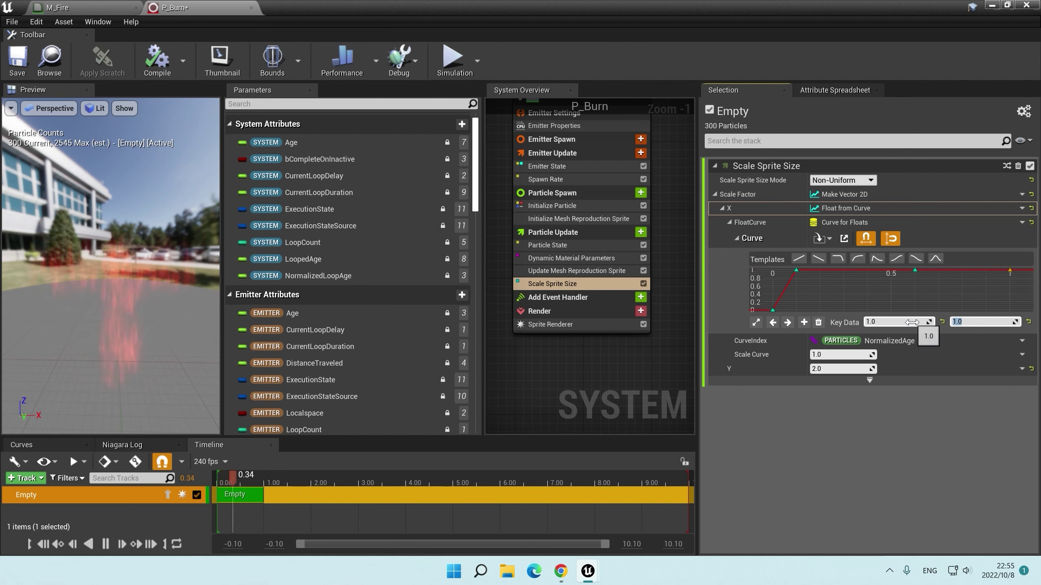
{"action": "key", "text": "Tab"}
{"action": "type", "text": "0"}
{"action": "key", "text": "Return"}
{"action": "left_click", "coordinate": [628, 288]}
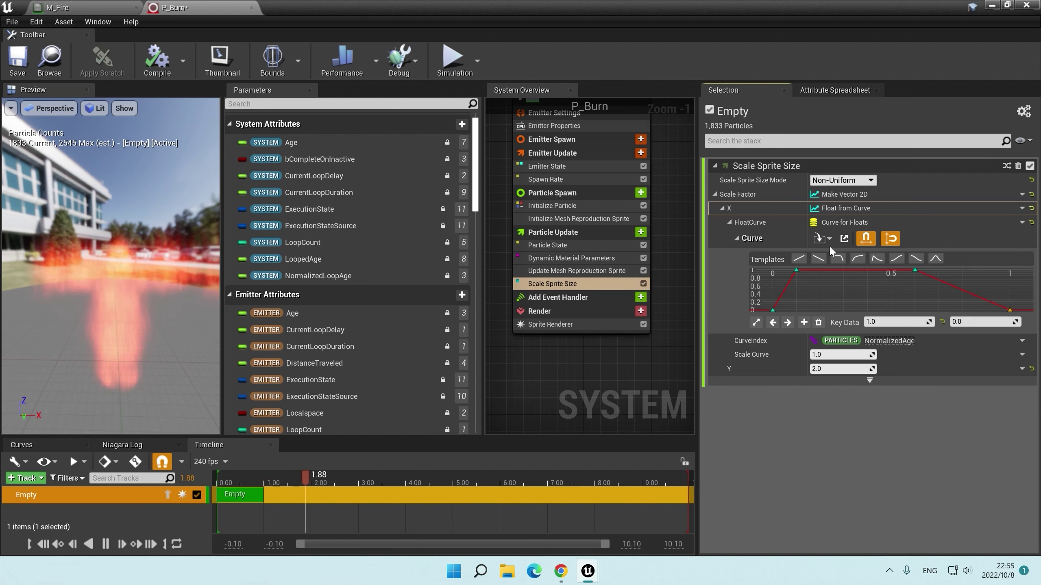
{"action": "left_click", "coordinate": [909, 365]}
{"action": "key", "text": "ctrl+v"}
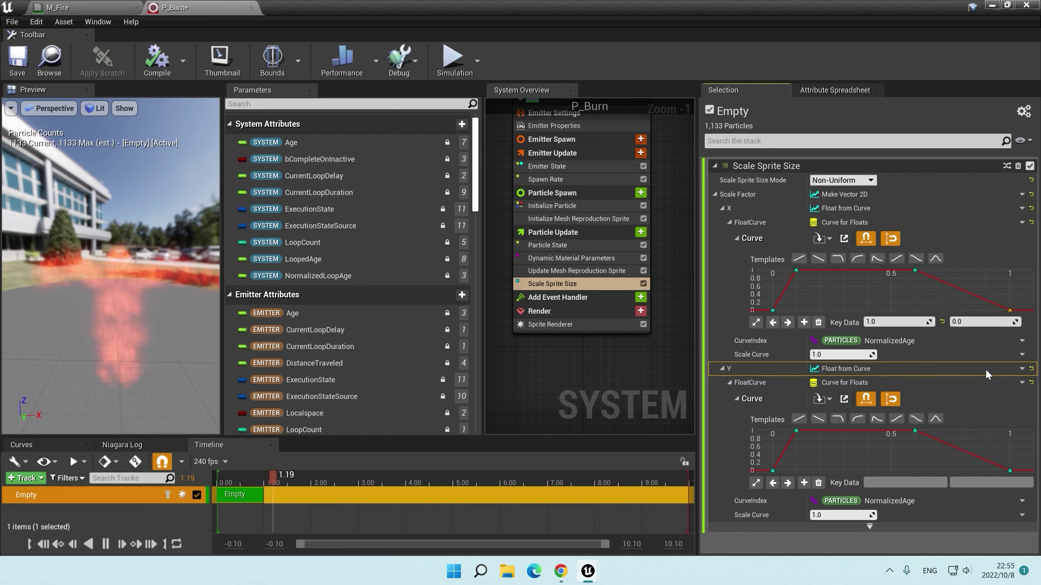
Step: Make the X Scale Curve a Random Range Float from 1.0 to 2.0
{"action": "left_click", "coordinate": [1022, 355]}
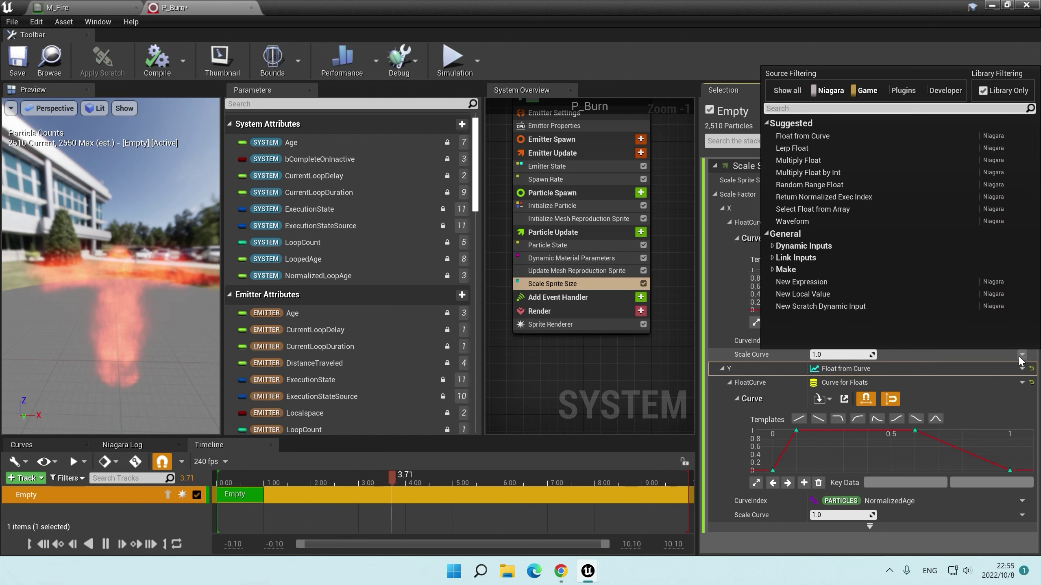
{"action": "type", "text": "random"}
{"action": "key", "text": "Return"}
{"action": "left_click", "coordinate": [824, 369]}
{"action": "type", "text": "1"}
{"action": "key", "text": "Tab"}
{"action": "type", "text": "2"}
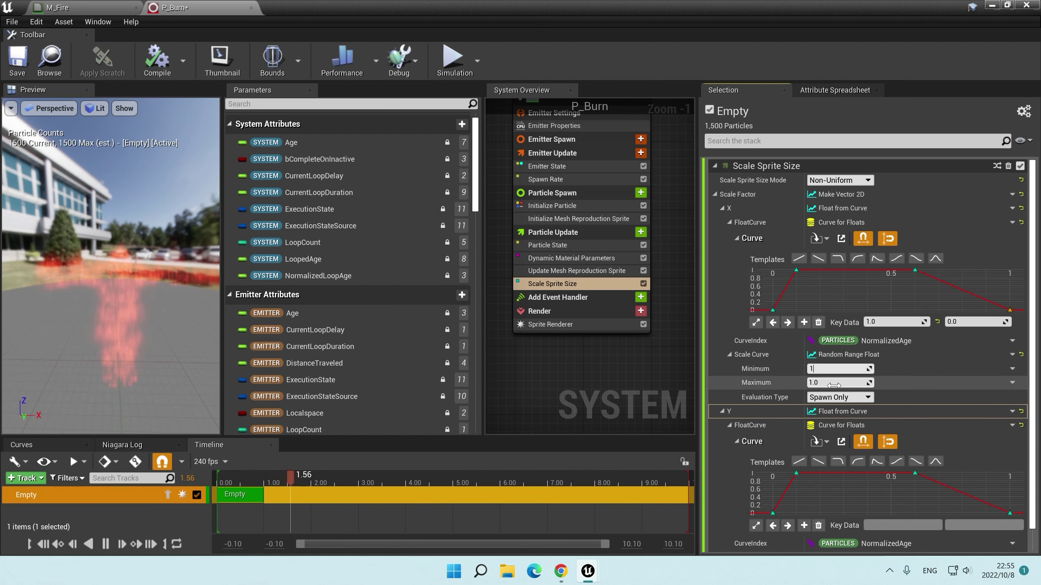
{"action": "key", "text": "Return"}
{"action": "scroll", "coordinate": [897, 390], "scroll_direction": "down", "scroll_amount": 1}
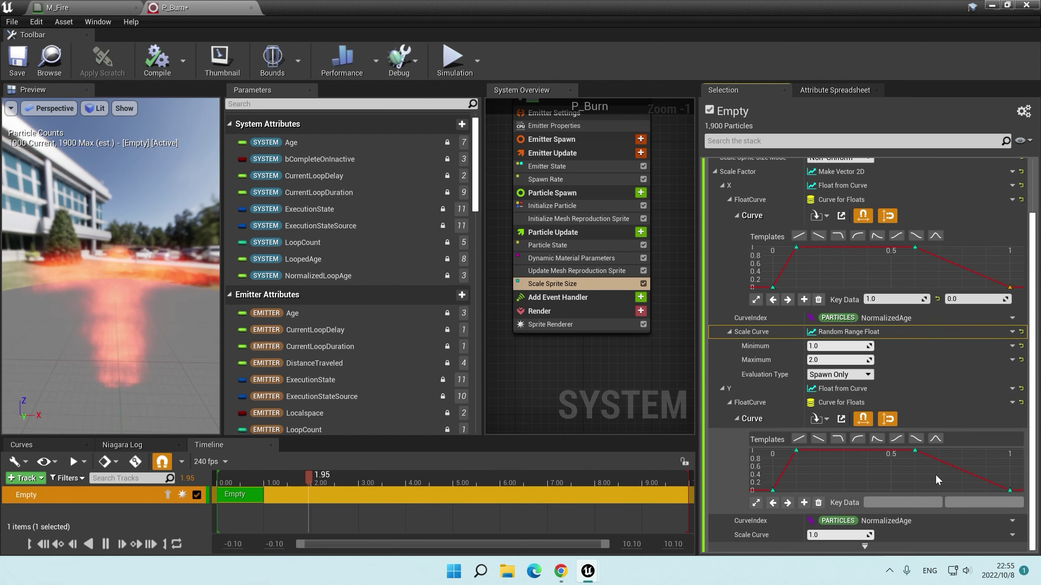
Step: Make the Y Scale Curve a Random Range Float from 2.0 to 4.0 and restore the window
{"action": "left_click", "coordinate": [1012, 535]}
{"action": "type", "text": "random"}
{"action": "key", "text": "Return"}
{"action": "scroll", "coordinate": [901, 491], "scroll_direction": "down", "scroll_amount": 2}
{"action": "left_click", "coordinate": [836, 507]}
{"action": "type", "text": "2"}
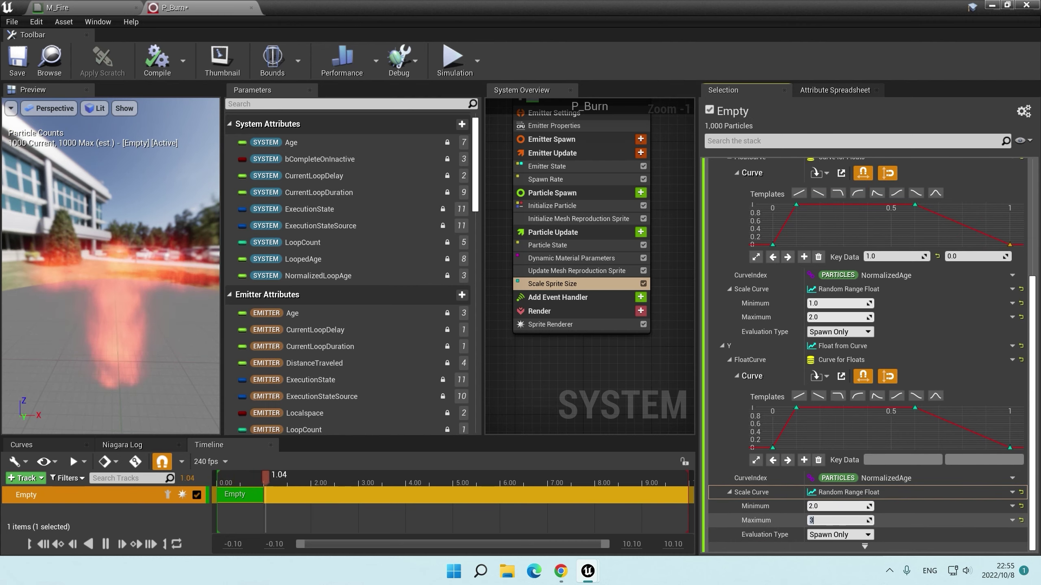
{"action": "type", "text": "4"}
{"action": "key", "text": "Return"}
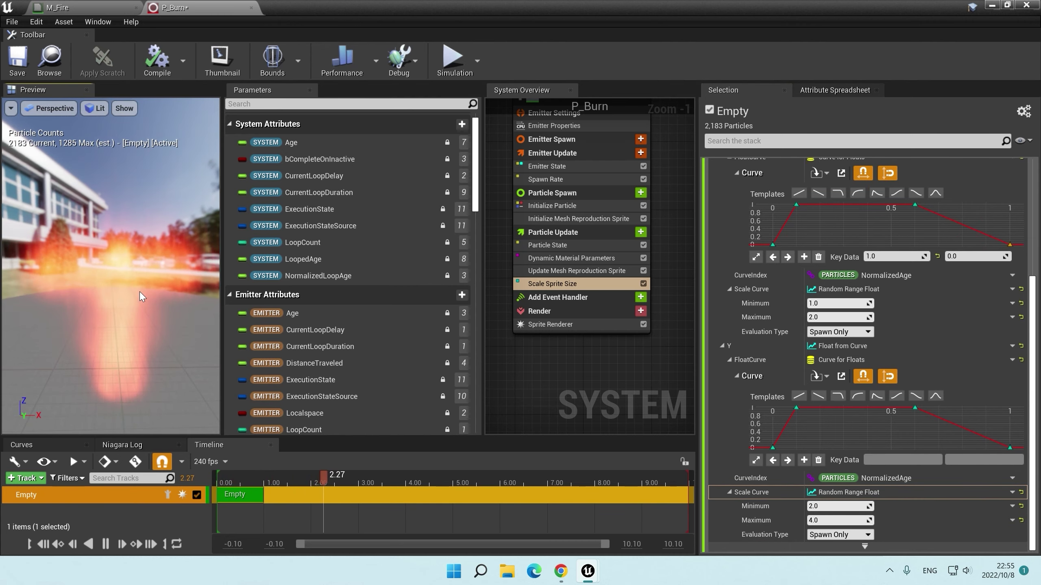
{"action": "key", "text": "super+Down"}
Step: Set Dynamic Material Parameters Power Maximum to 5.0 in the maximized P_Burn editor
{"action": "scroll", "coordinate": [529, 352], "scroll_direction": "down", "scroll_amount": 5}
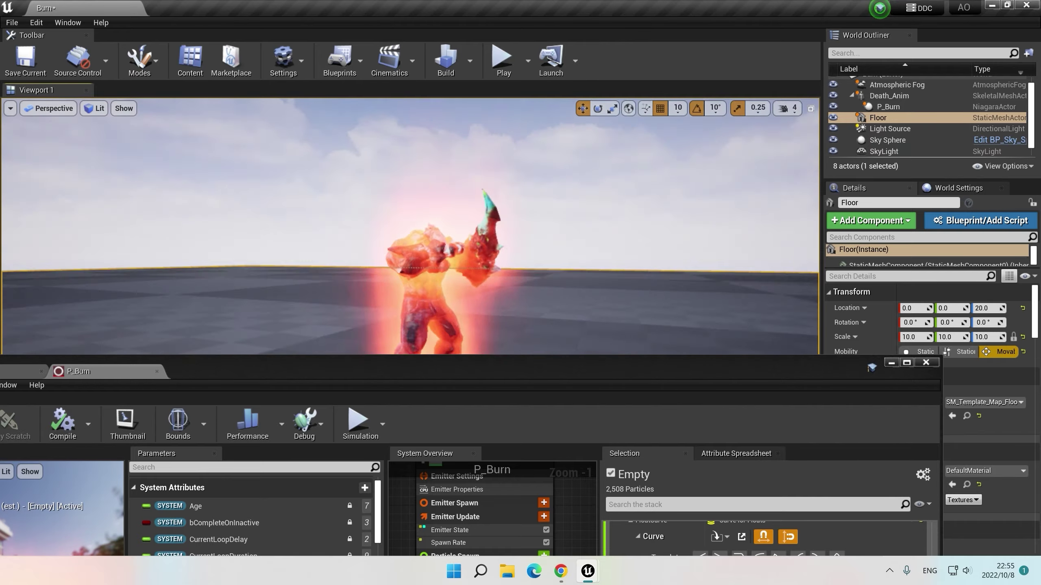
{"action": "scroll", "coordinate": [528, 352], "scroll_direction": "up", "scroll_amount": 6}
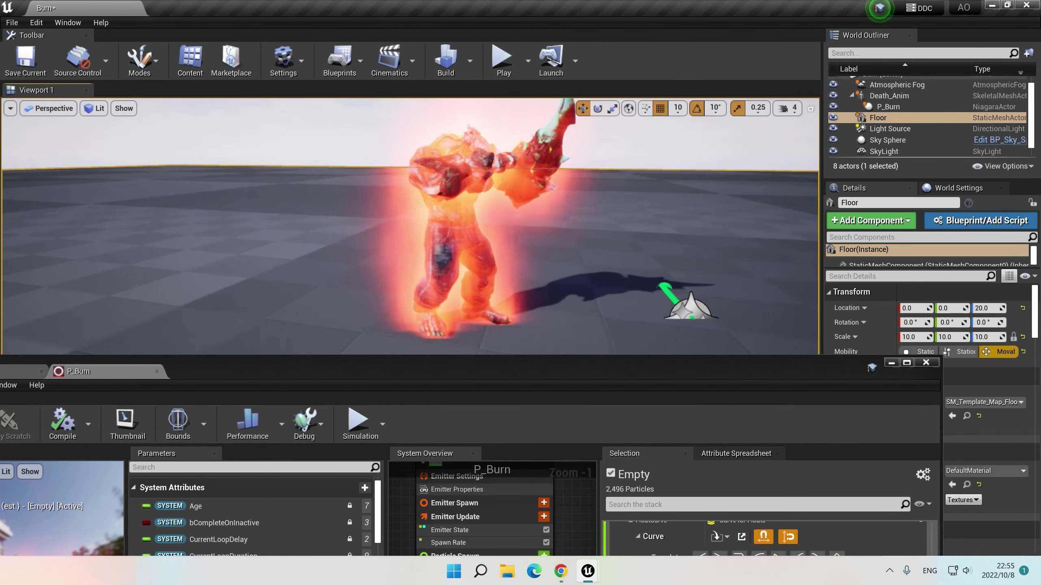
{"action": "double_click", "coordinate": [522, 373]}
{"action": "left_click", "coordinate": [579, 258]}
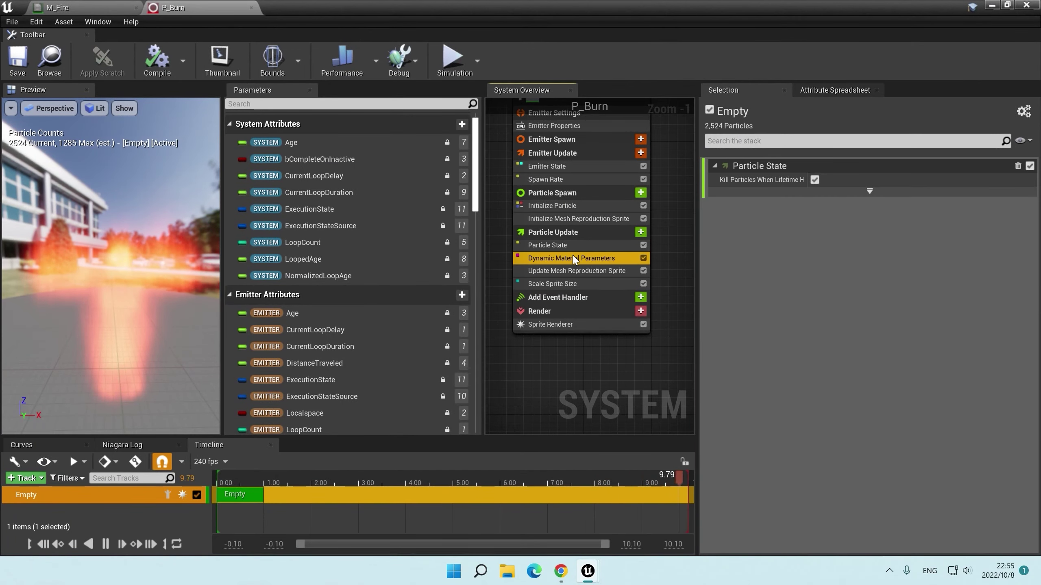
{"action": "type", "text": "1"}
{"action": "left_click", "coordinate": [836, 404]}
{"action": "type", "text": "5"}
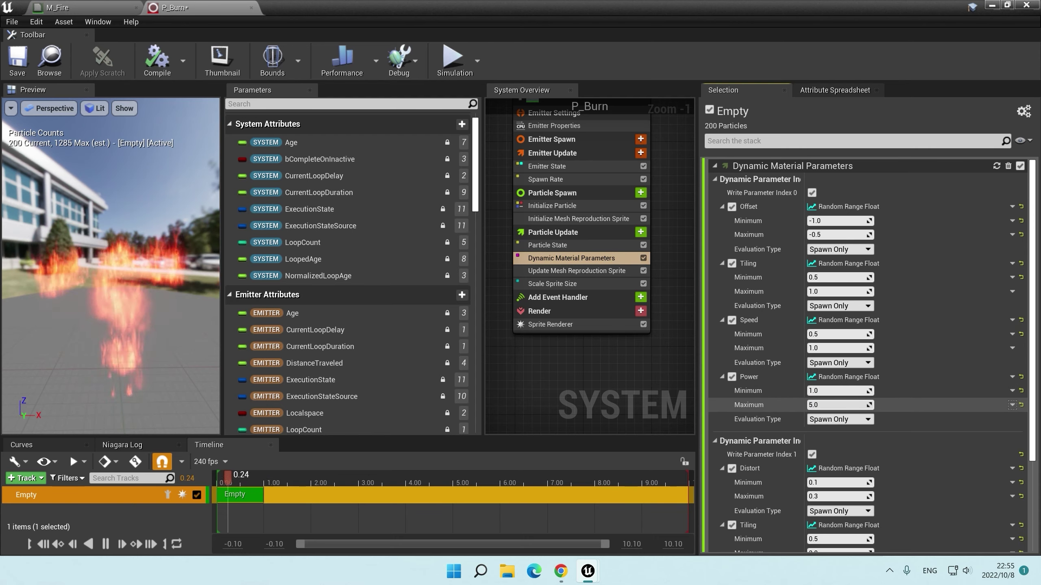
{"action": "left_click_drag", "start_coordinate": [135, 213], "coordinate": [79, 207]}
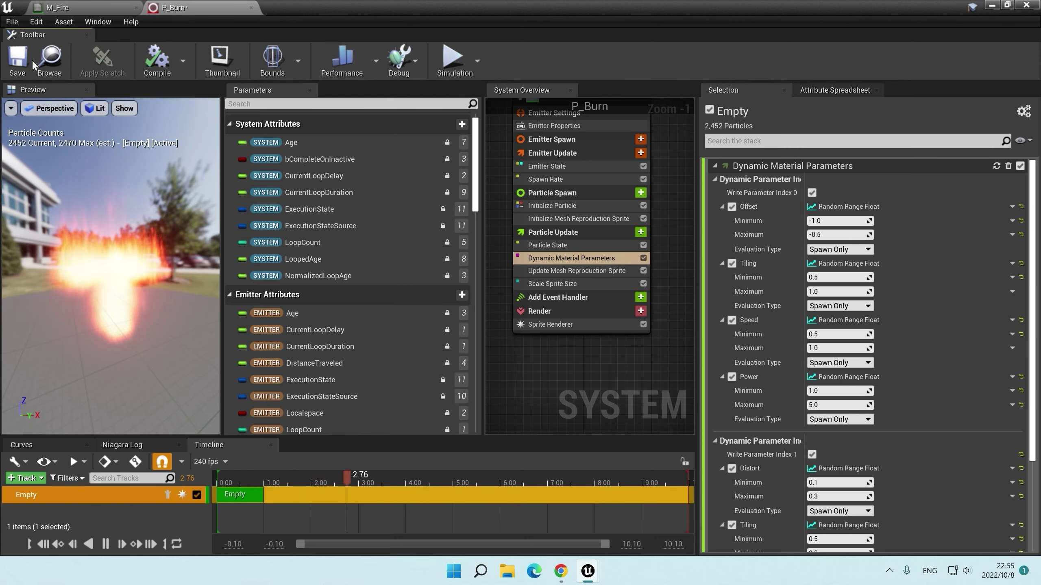
Step: Check the fire in the level, then return to P_Burn's Scale Sprite Size settings
{"action": "key", "text": "super+Down"}
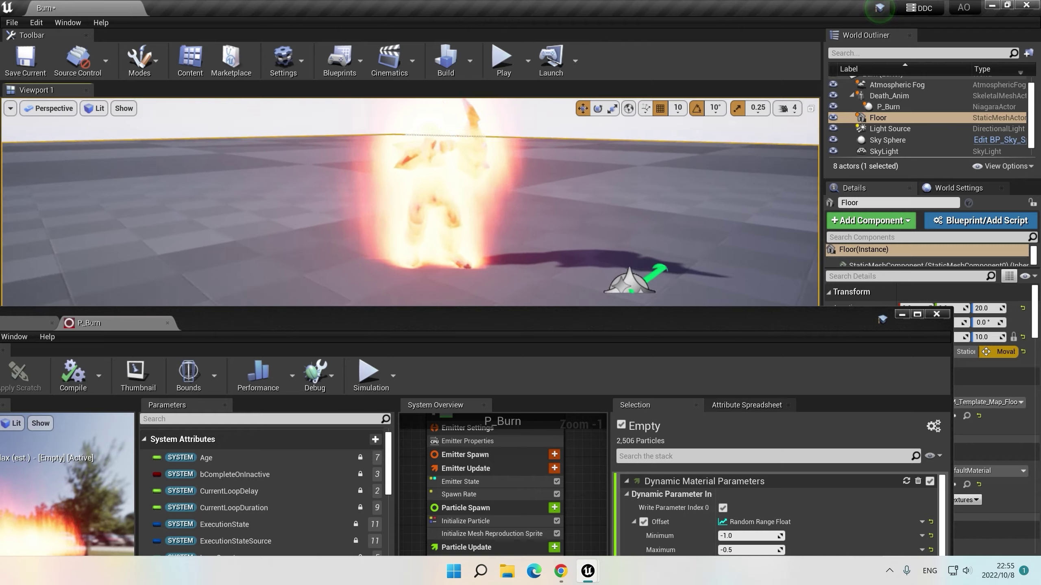
{"action": "double_click", "coordinate": [514, 321]}
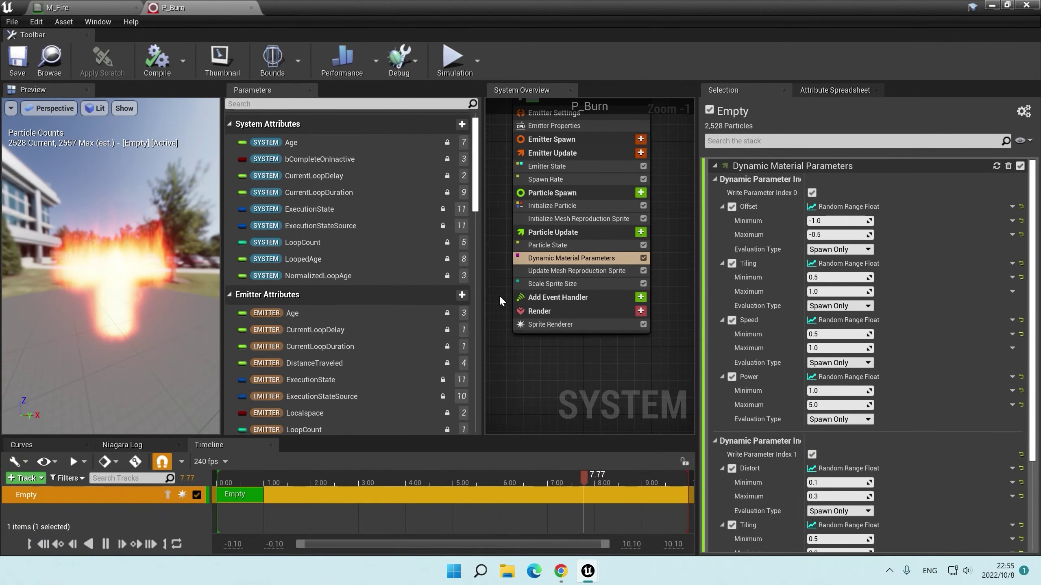
{"action": "left_click", "coordinate": [553, 284]}
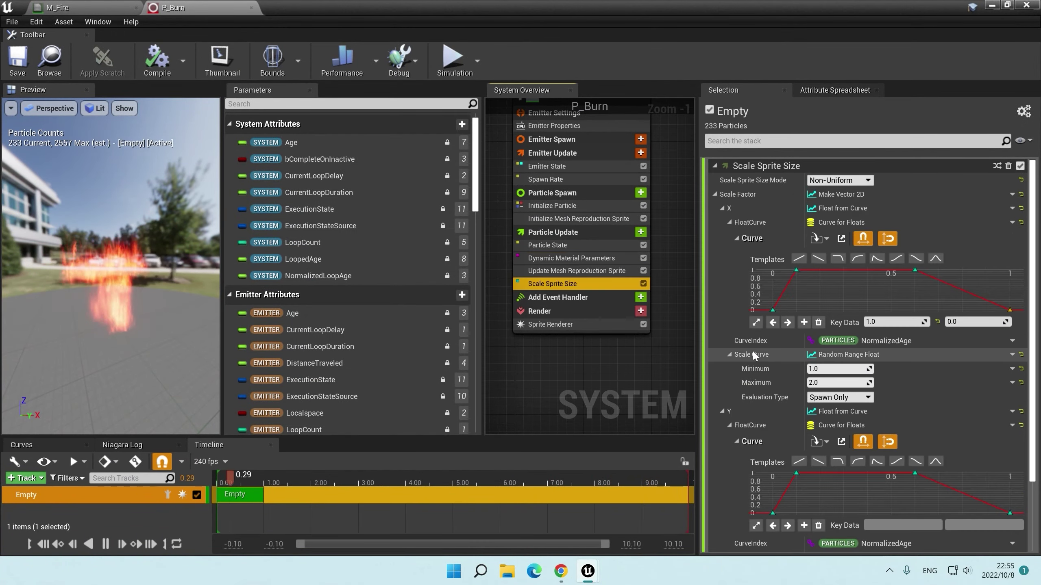
{"action": "scroll", "coordinate": [861, 389], "scroll_direction": "down", "scroll_amount": 3}
Step: Change the X random range to 0.5–1.0 and the Y range to 1.0–2.0
{"action": "left_click", "coordinate": [836, 303]}
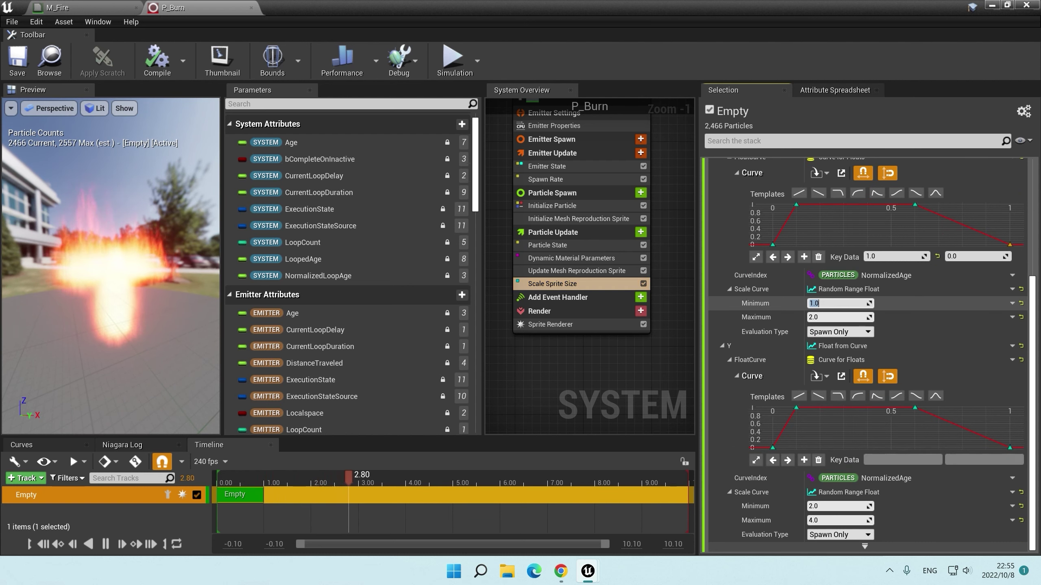
{"action": "type", "text": "0.5"}
{"action": "key", "text": "Tab"}
{"action": "type", "text": "1.0"}
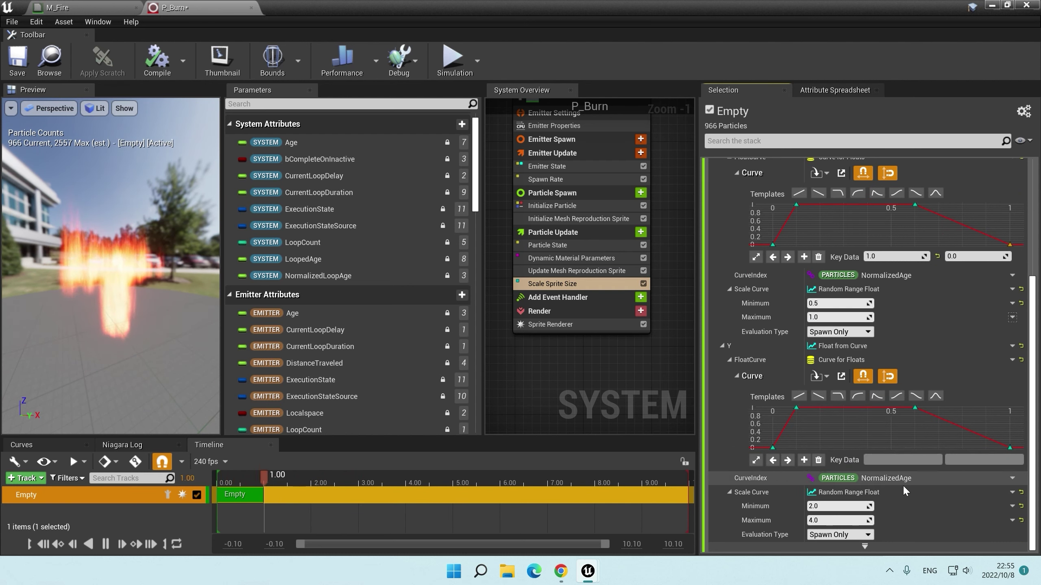
{"action": "left_click", "coordinate": [836, 506]}
{"action": "type", "text": "1.0"}
{"action": "key", "text": "Tab"}
{"action": "type", "text": "2.0"}
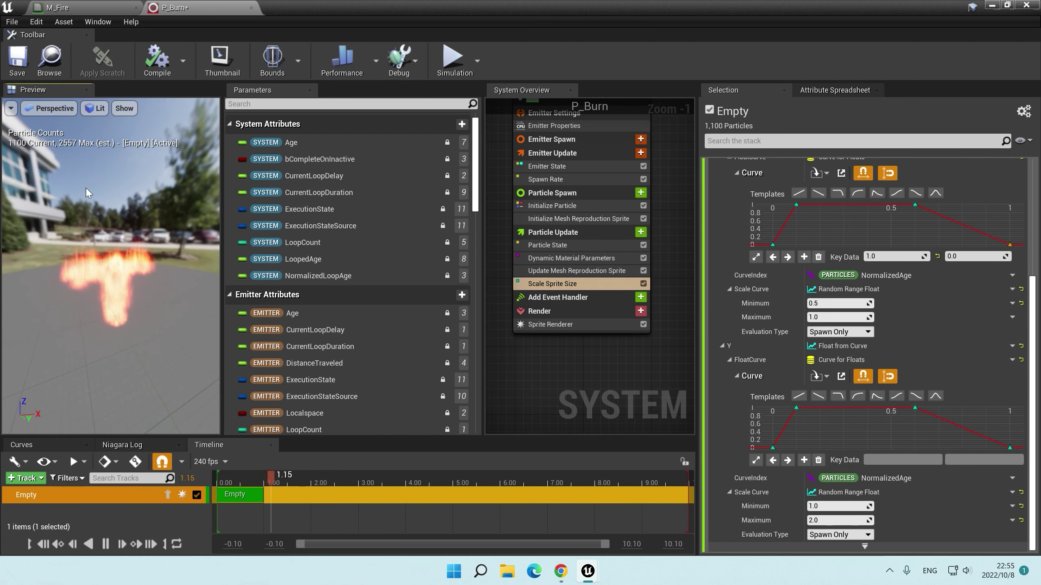
Step: Save the P_Burn system and check the burn in the level before re-maximizing the editor
{"action": "left_click", "coordinate": [17, 60]}
{"action": "left_click", "coordinate": [46, 70]}
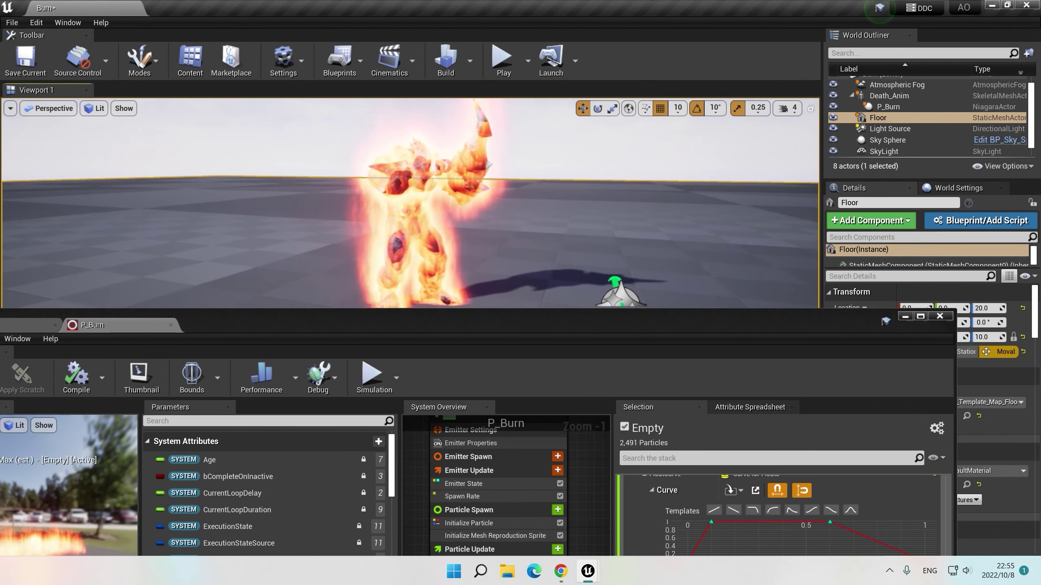
{"action": "scroll", "coordinate": [508, 288], "scroll_direction": "up", "scroll_amount": 3}
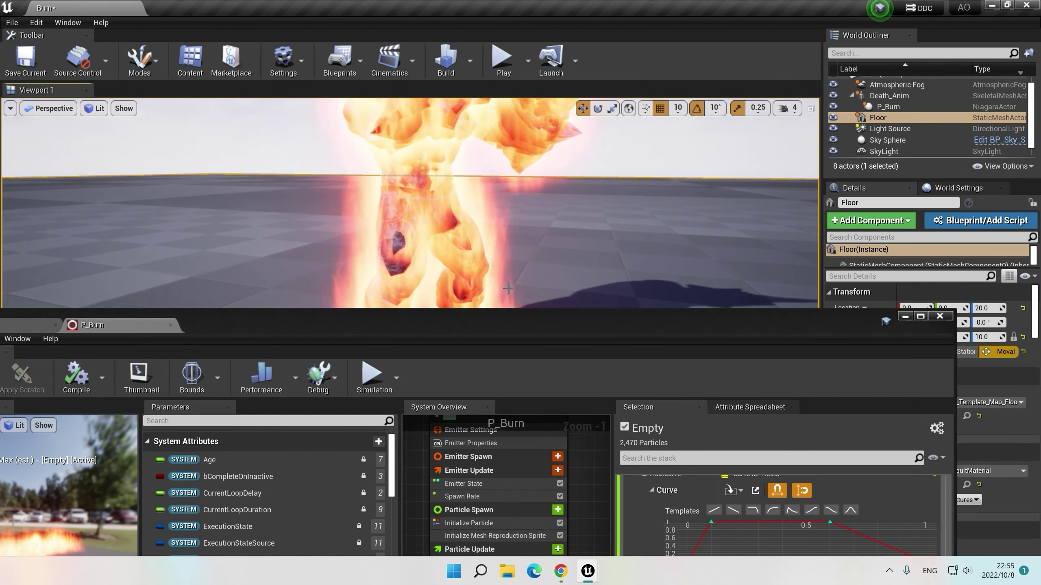
{"action": "double_click", "coordinate": [507, 318]}
Step: Add Scale Color with a bell-shaped Float from Curve alpha peaking at time 0.1
{"action": "left_click", "coordinate": [640, 232]}
{"action": "type", "text": "sc"}
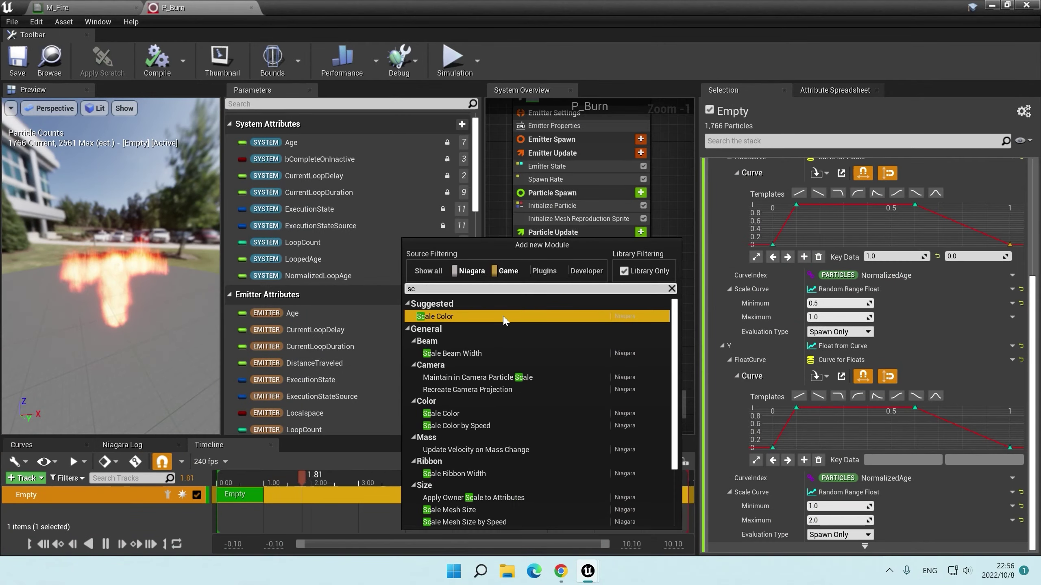
{"action": "left_click", "coordinate": [652, 322]}
{"action": "left_click", "coordinate": [1022, 209]}
{"action": "type", "text": "cur"}
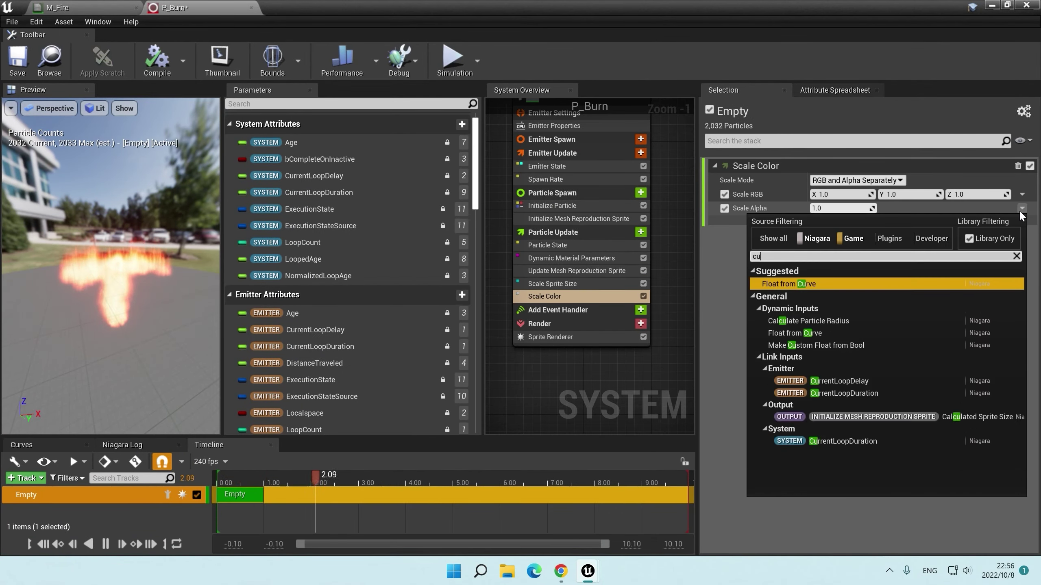
{"action": "key", "text": "Return"}
{"action": "left_click", "coordinate": [928, 259]}
{"action": "left_click", "coordinate": [887, 270]}
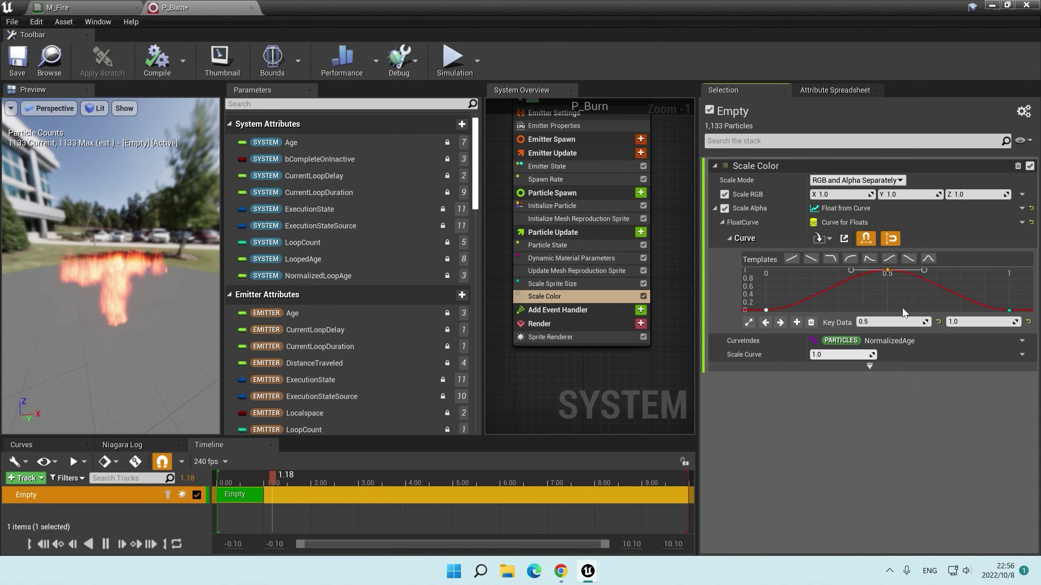
{"action": "type", "text": "0.1"}
{"action": "key", "text": "Return"}
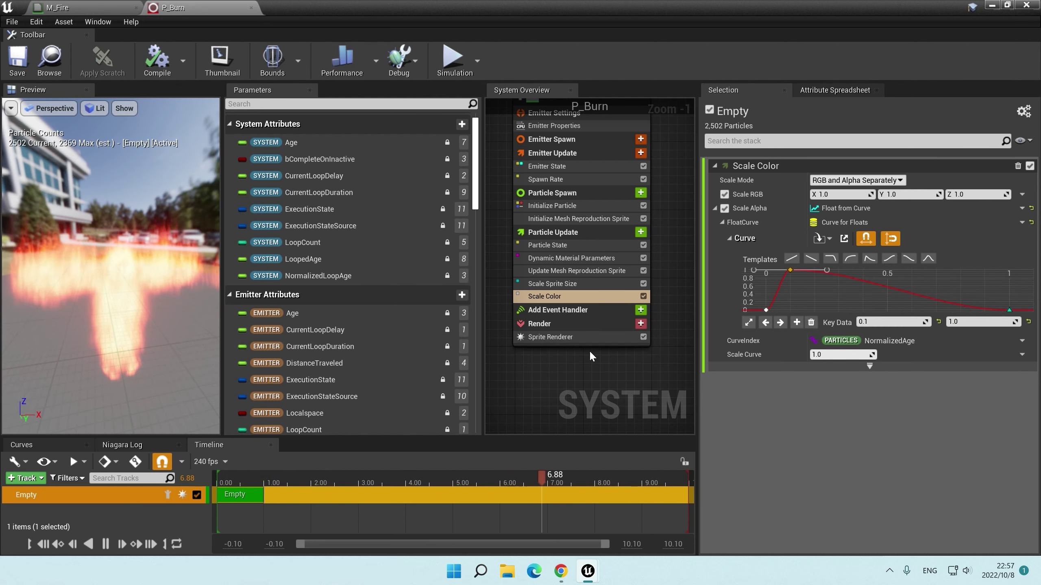
{"action": "scroll", "coordinate": [590, 351], "scroll_direction": "down", "scroll_amount": 2}
{"action": "left_click_drag", "start_coordinate": [620, 144], "coordinate": [576, 142]}
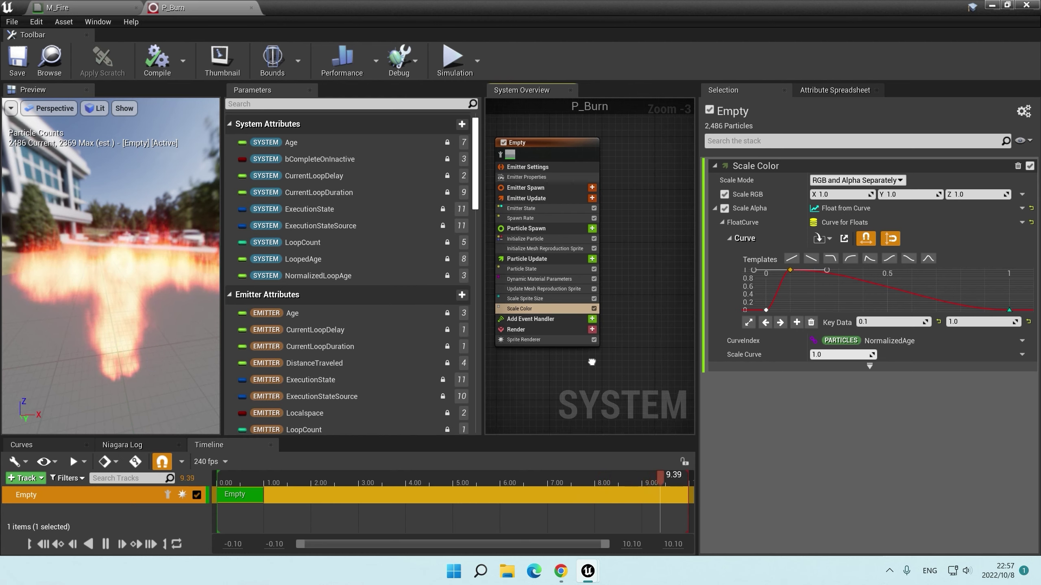
Step: Add a new empty emitter to the P_Burn system
{"action": "right_click", "coordinate": [621, 155]}
{"action": "mouse_move", "coordinate": [656, 169]}
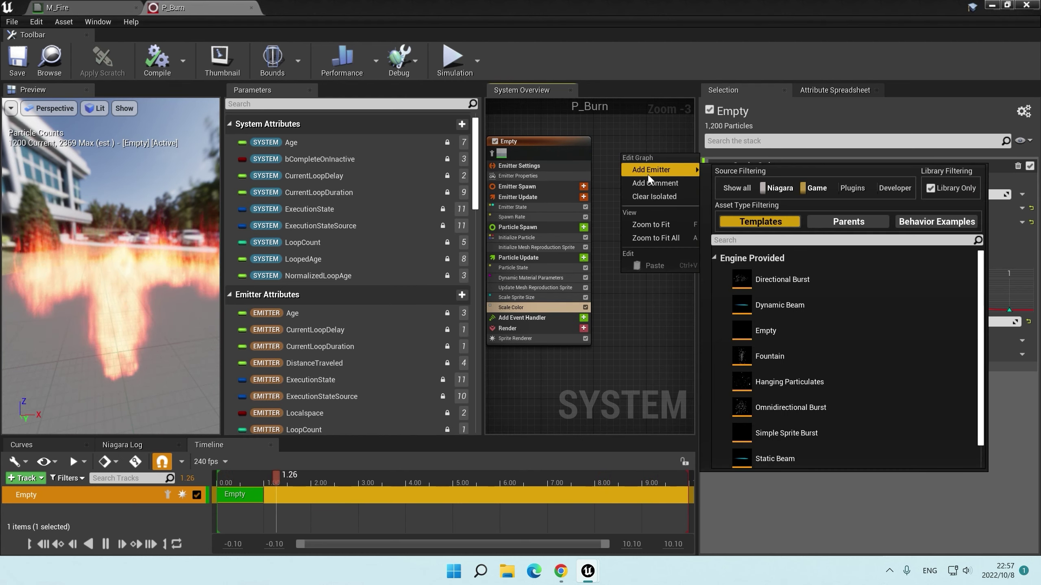
{"action": "left_click", "coordinate": [809, 338]}
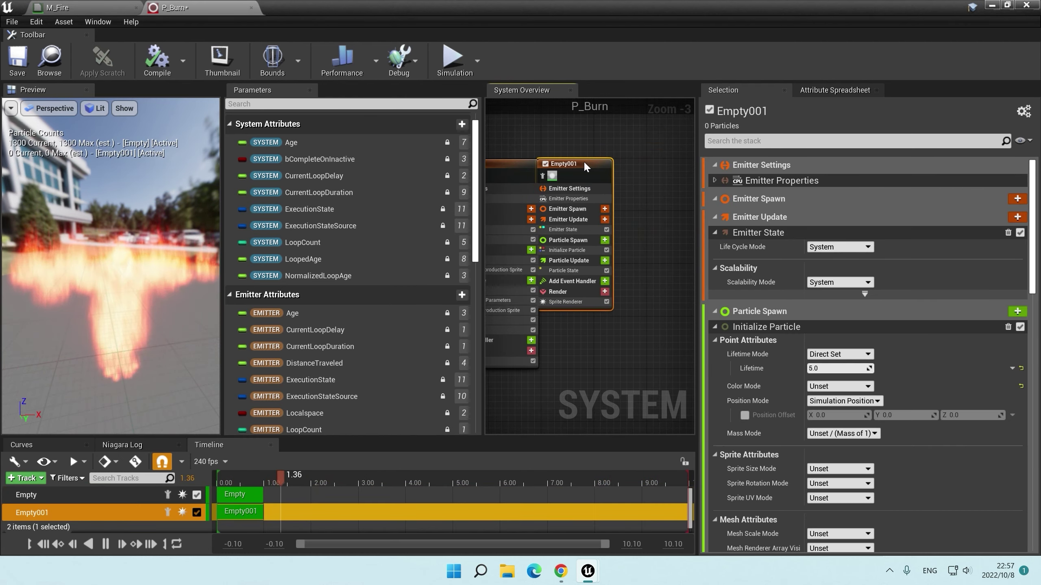
{"action": "left_click", "coordinate": [627, 314]}
Step: Add Sample Skeletal Mesh at spawn with the Death preview mesh, feeding SampledPosition into Position
{"action": "left_click", "coordinate": [610, 239]}
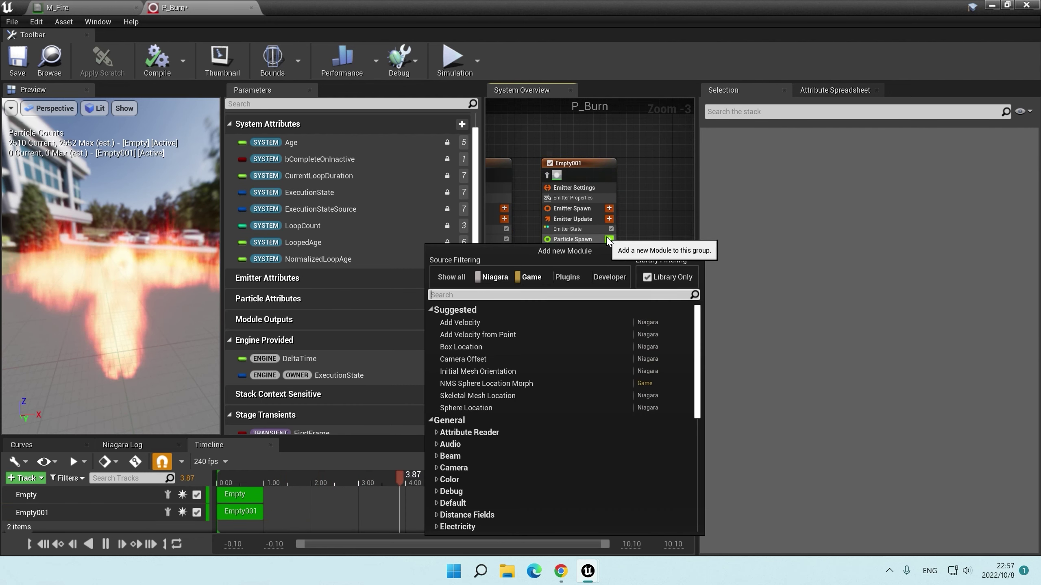
{"action": "type", "text": "samp"}
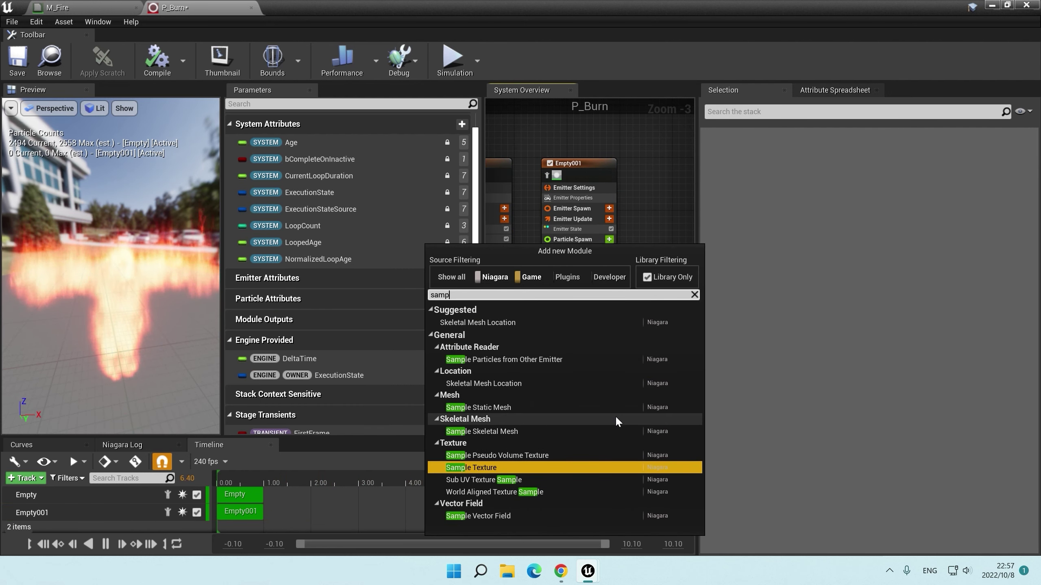
{"action": "left_click", "coordinate": [548, 431]}
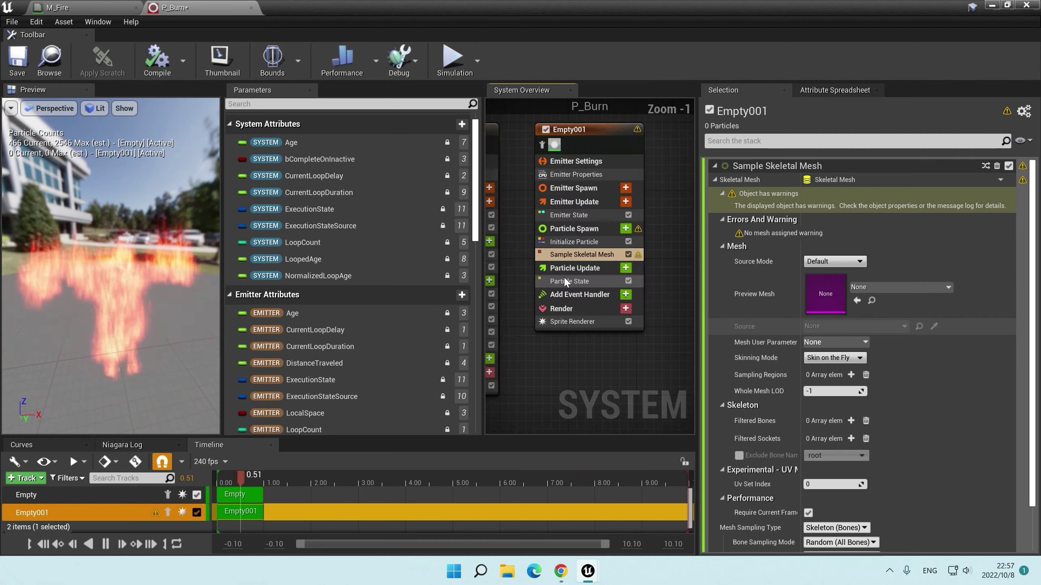
{"action": "left_click", "coordinate": [892, 286]}
{"action": "left_click", "coordinate": [912, 390]}
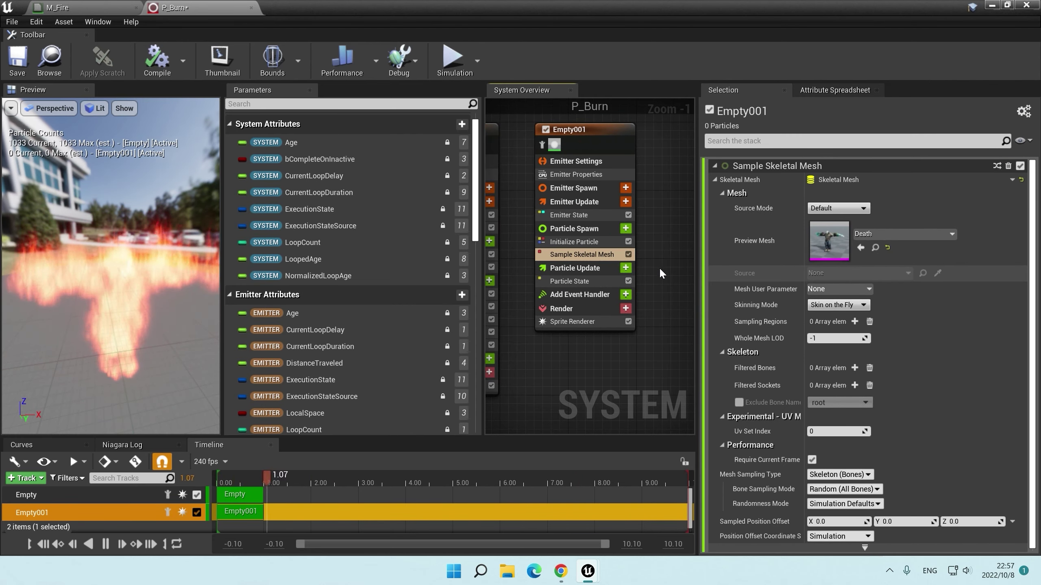
{"action": "scroll", "coordinate": [374, 326], "scroll_direction": "down", "scroll_amount": 10}
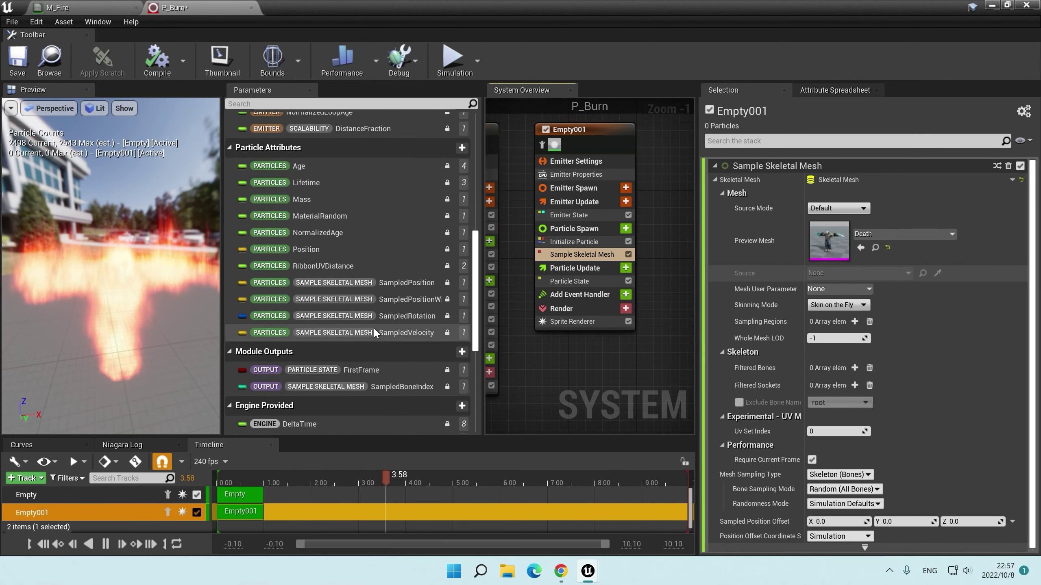
{"action": "left_click_drag", "start_coordinate": [369, 249], "coordinate": [602, 261]}
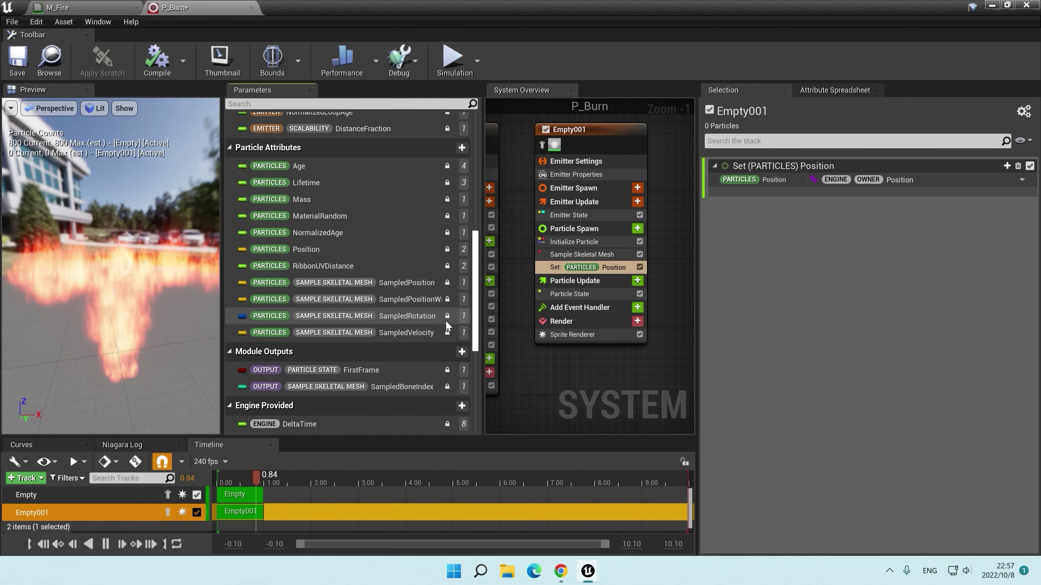
{"action": "left_click_drag", "start_coordinate": [413, 289], "coordinate": [900, 180]}
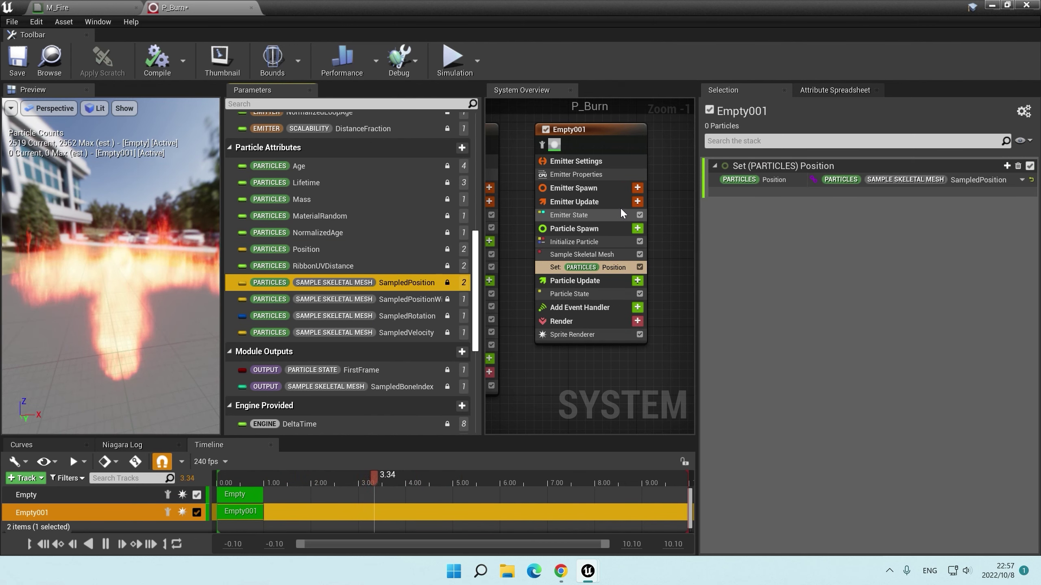
Step: Add a Spawn Rate module to Emitter Update
{"action": "left_click", "coordinate": [637, 201]}
{"action": "type", "text": "r"}
{"action": "key", "text": "Return"}
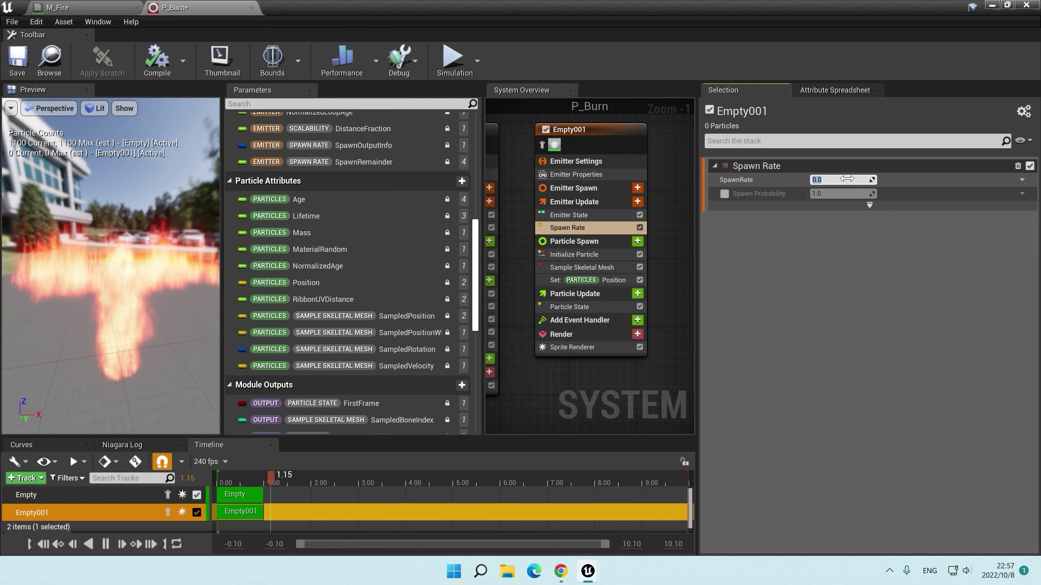
{"action": "type", "text": "100"}
Step: Set Initialize Particle's color mode to Direct Set with R 100, G 10, B 1
{"action": "left_click", "coordinate": [583, 256]}
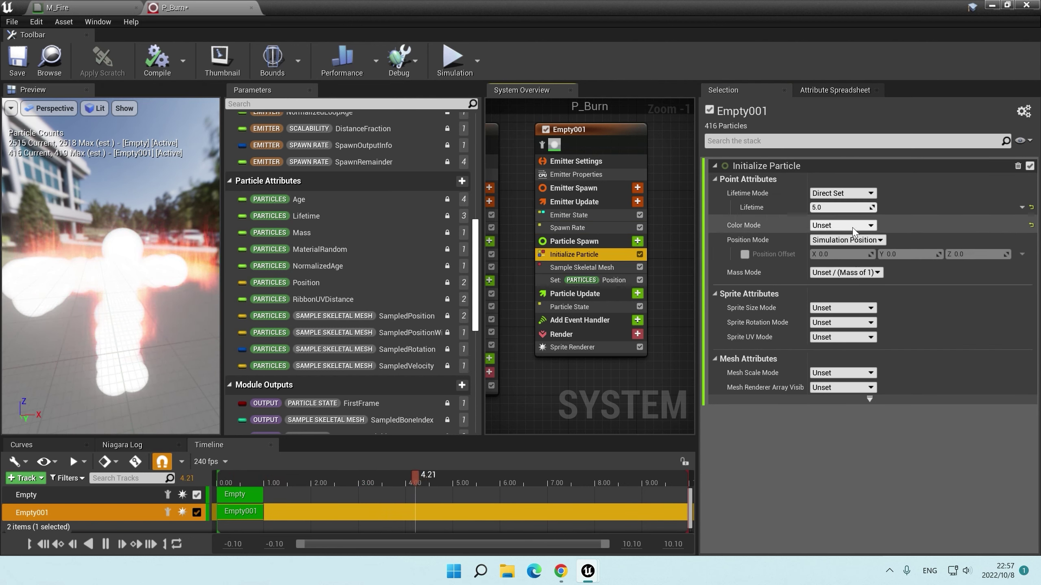
{"action": "left_click", "coordinate": [826, 244]}
{"action": "left_click", "coordinate": [847, 239]}
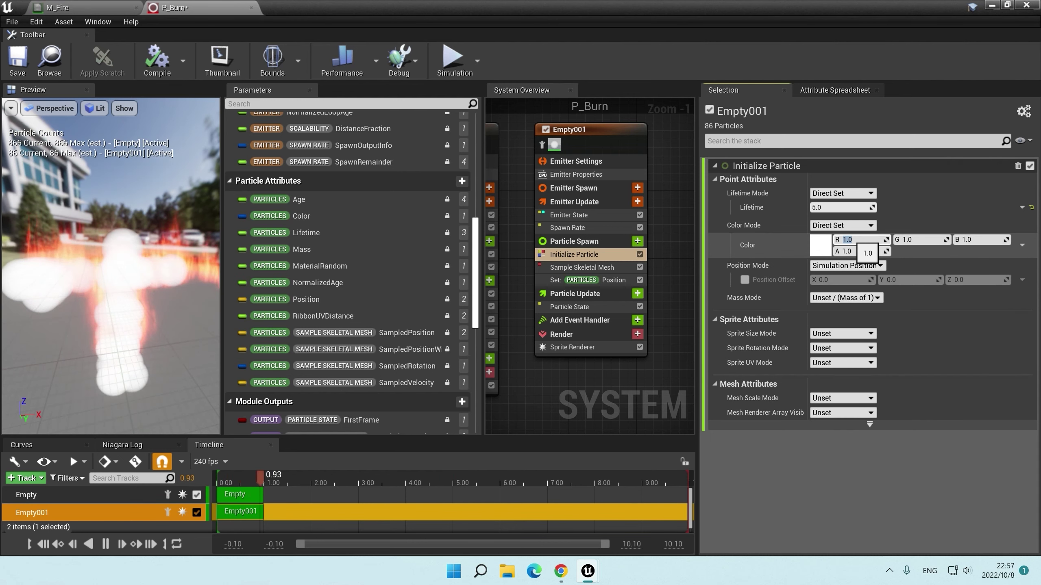
{"action": "type", "text": "100"}
{"action": "key", "text": "Tab"}
{"action": "type", "text": "10"}
{"action": "key", "text": "Tab"}
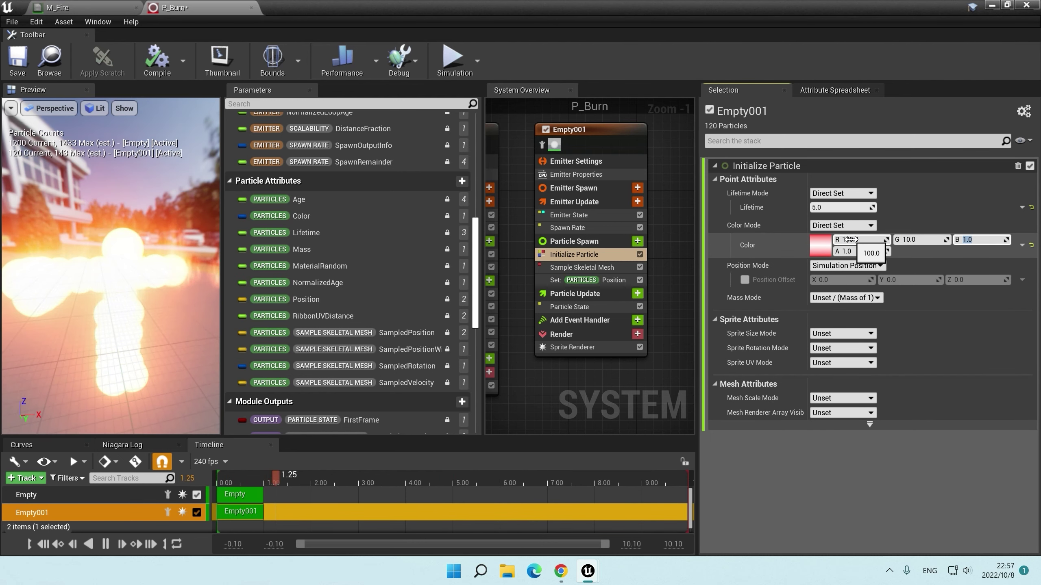
Step: Set the sprite size mode to Random Uniform, ranging 1–2
{"action": "left_click", "coordinate": [842, 333]}
{"action": "left_click", "coordinate": [824, 352]}
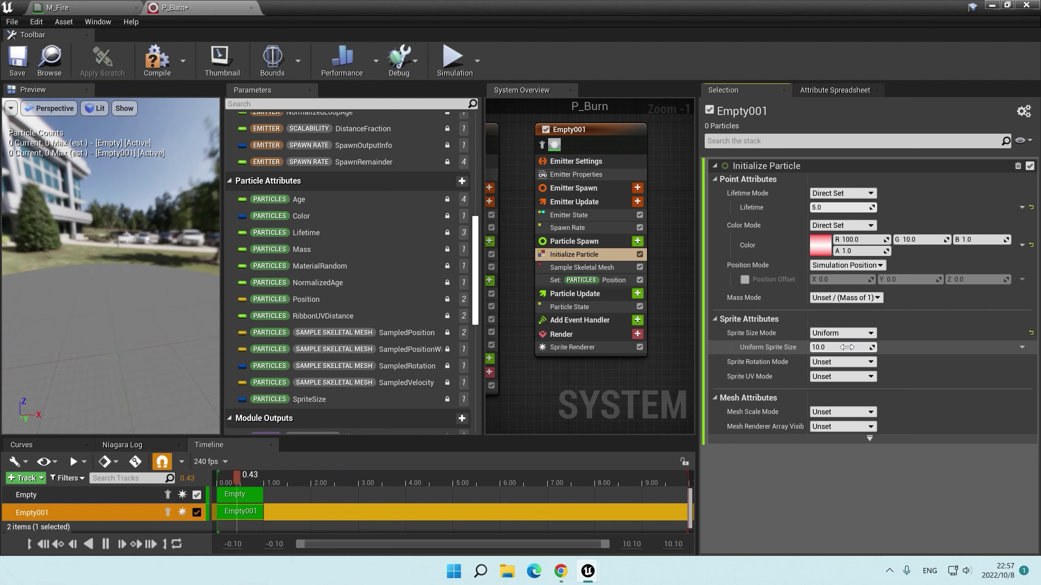
{"action": "left_click", "coordinate": [846, 333]}
{"action": "left_click", "coordinate": [838, 360]}
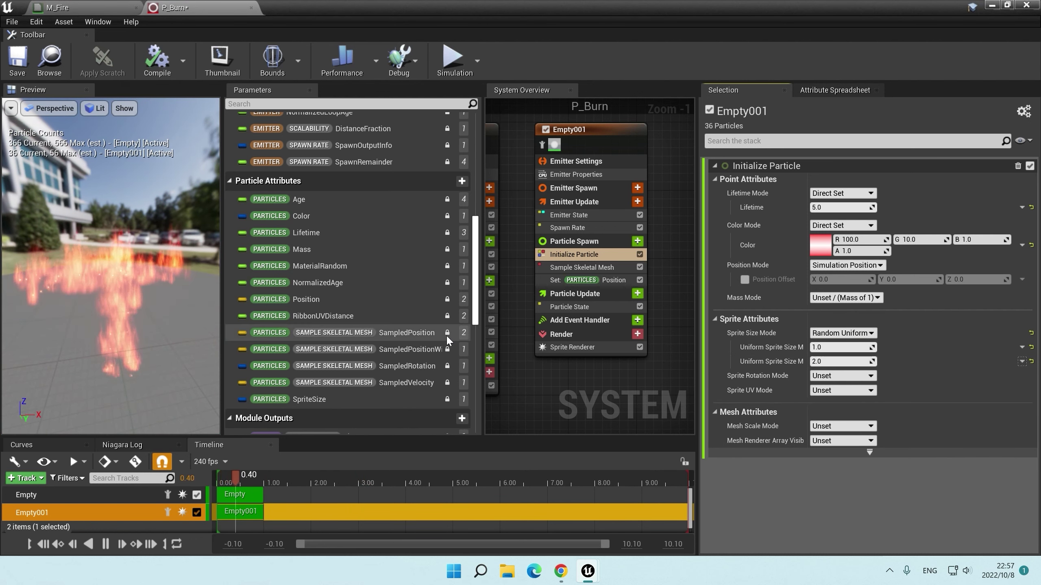
Step: Switch Sample Skeletal Mesh to sample Surface (Triangles) instead of bones
{"action": "left_click", "coordinate": [614, 281]}
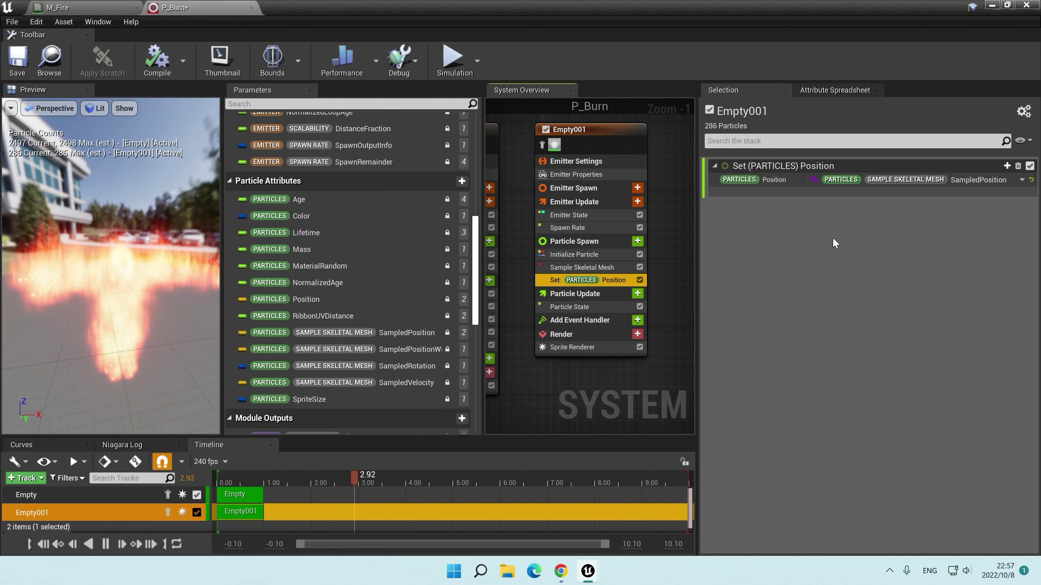
{"action": "left_click", "coordinate": [614, 272]}
{"action": "left_click", "coordinate": [839, 473]}
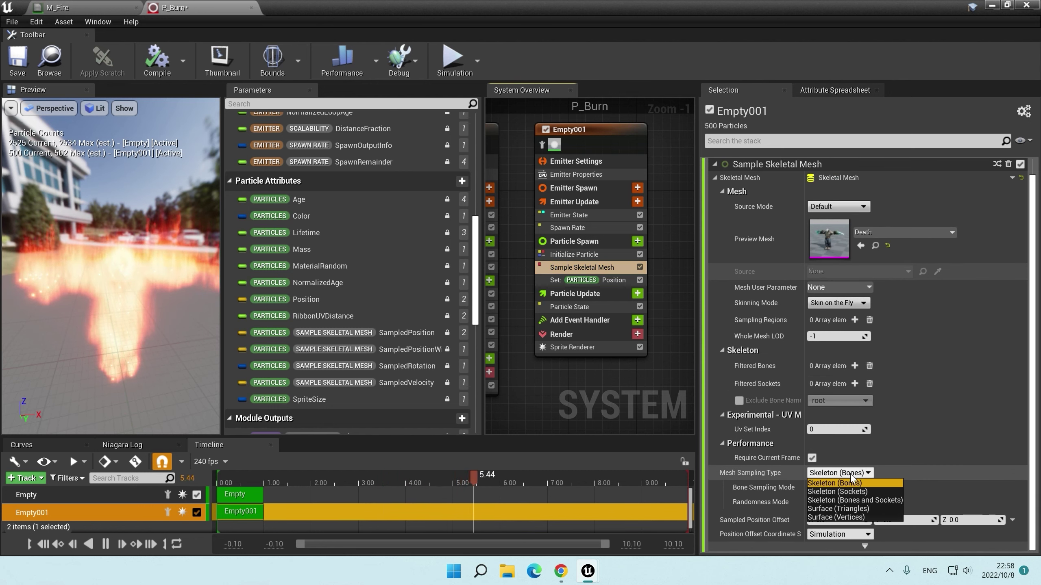
{"action": "left_click", "coordinate": [860, 509]}
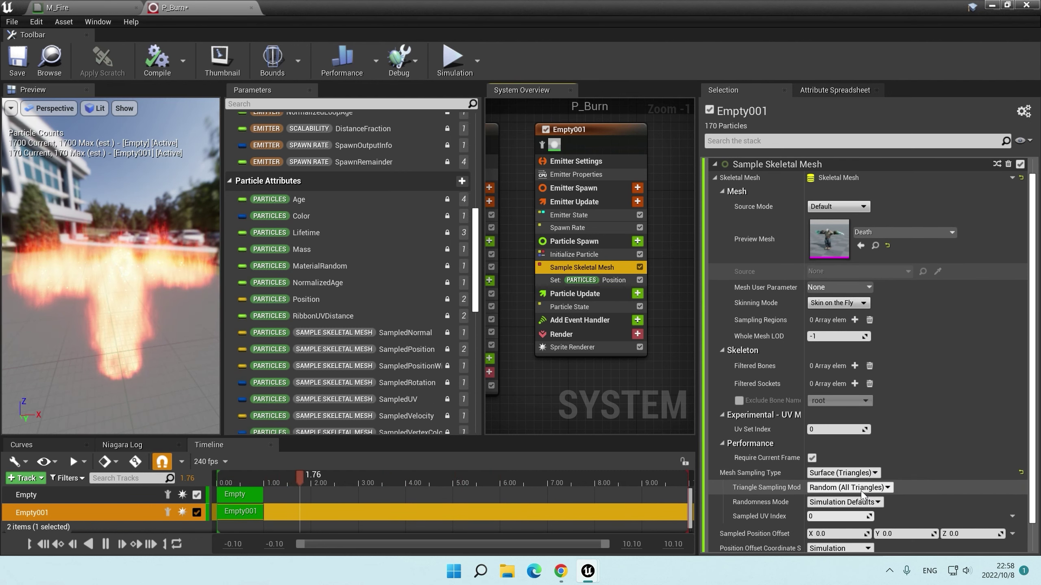
{"action": "scroll", "coordinate": [628, 242], "scroll_direction": "up", "scroll_amount": 1}
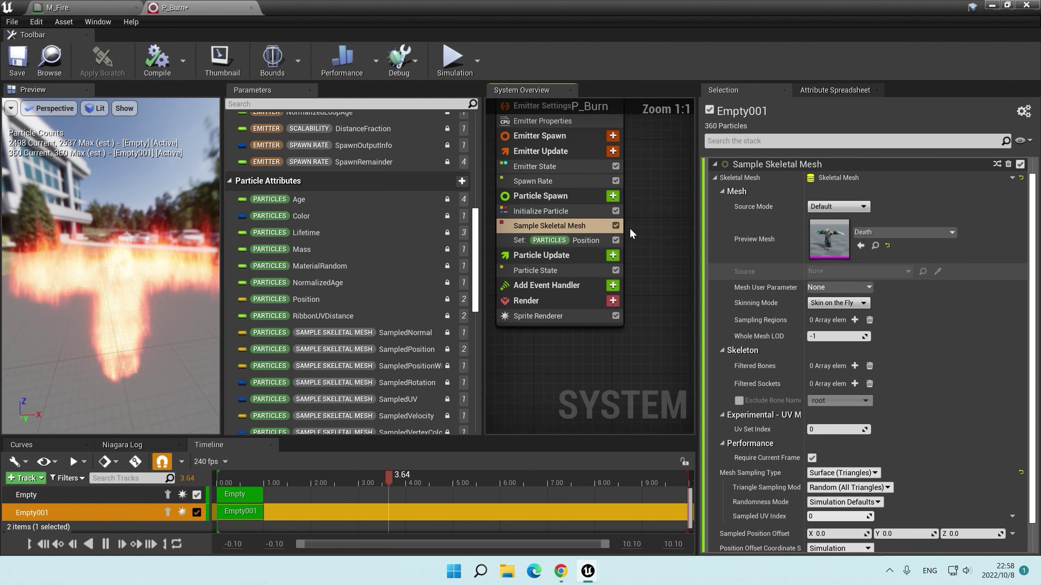
Step: Add Curl Noise Force to Particle Update, fix its issue, and make Noise Strength a Random Range Float (100–200)
{"action": "left_click", "coordinate": [613, 255]}
{"action": "left_click", "coordinate": [409, 365]}
{"action": "left_click", "coordinate": [974, 230]}
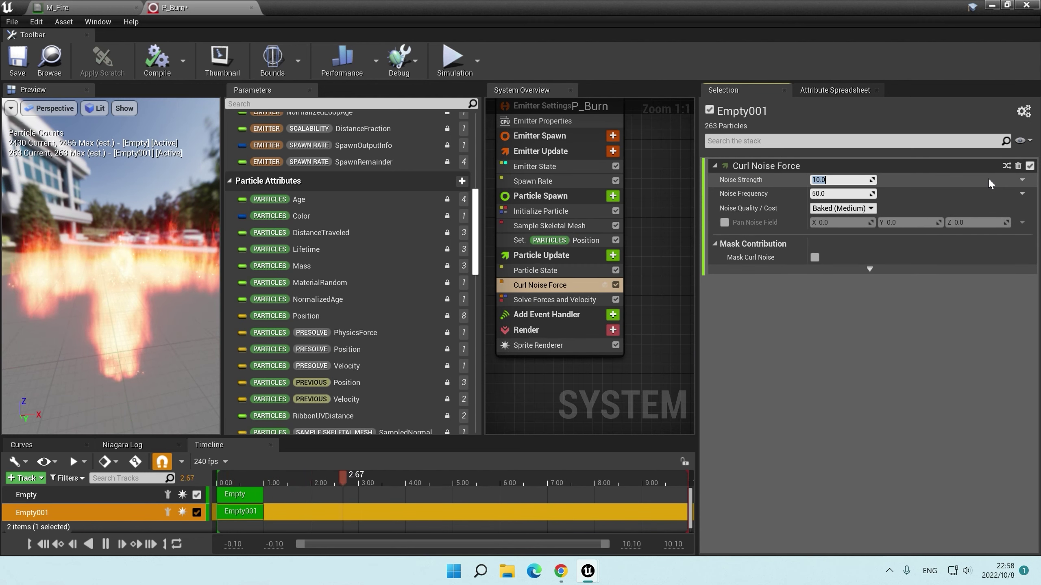
{"action": "left_click", "coordinate": [1022, 180]}
{"action": "type", "text": "random"}
{"action": "key", "text": "Return"}
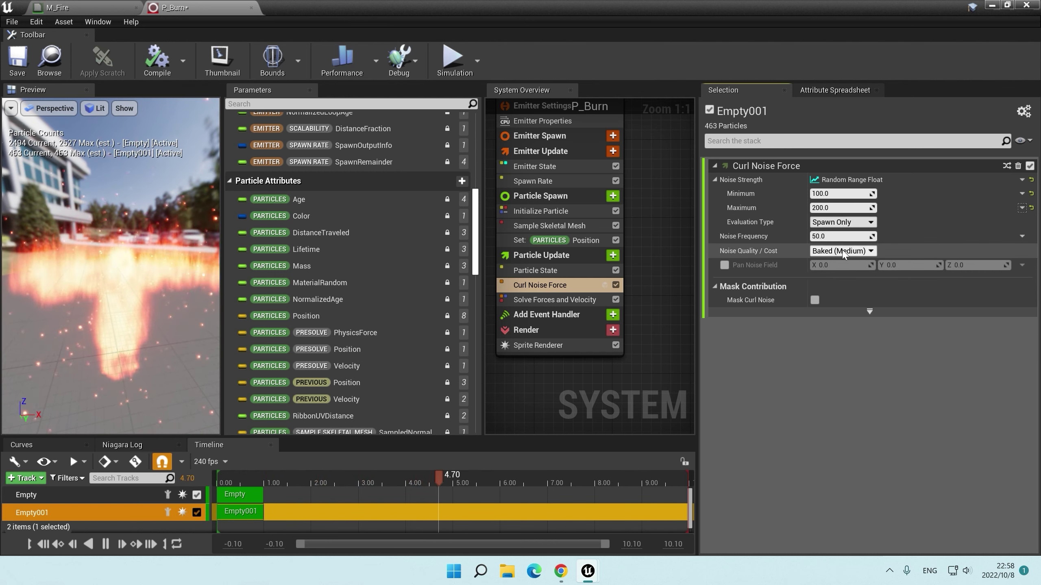
Step: Enable Pan Noise Field at (1, 0.5, 1) and save P_Burn
{"action": "left_click", "coordinate": [724, 265]}
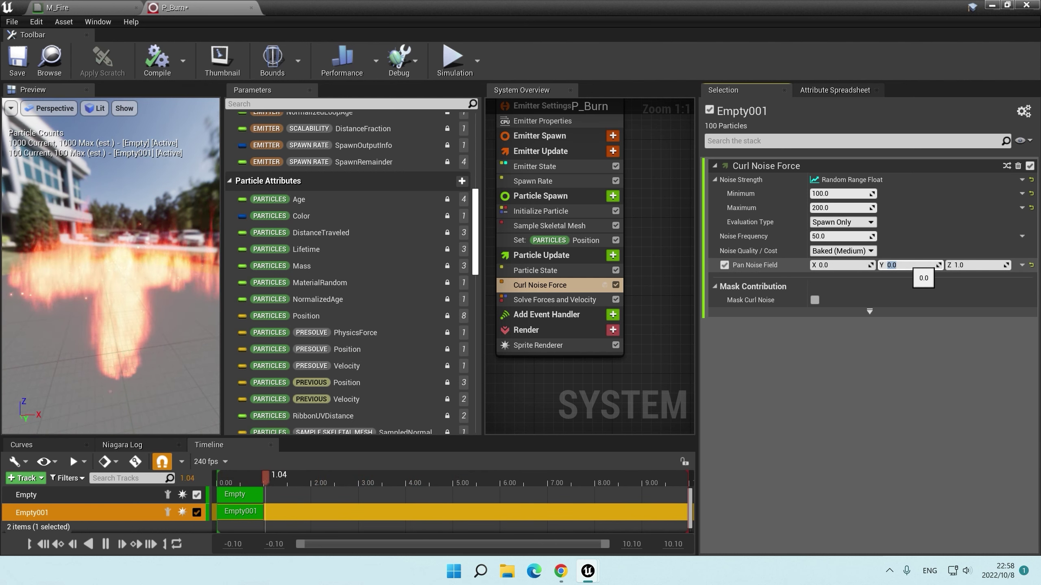
{"action": "left_click", "coordinate": [832, 265]}
{"action": "type", "text": "1"}
{"action": "key", "text": "Return"}
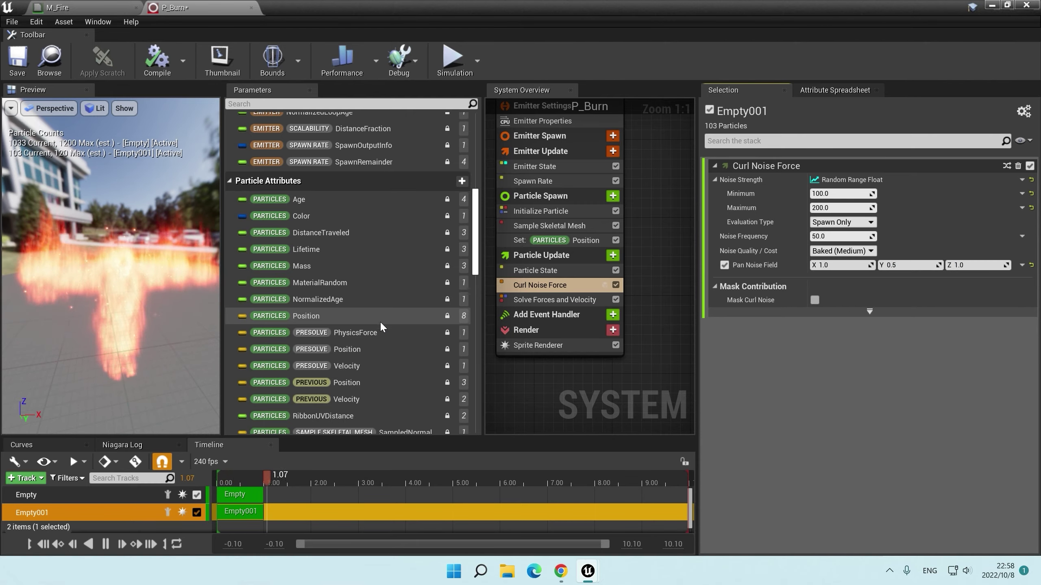
{"action": "left_click", "coordinate": [26, 72]}
{"action": "left_click", "coordinate": [1007, 5]}
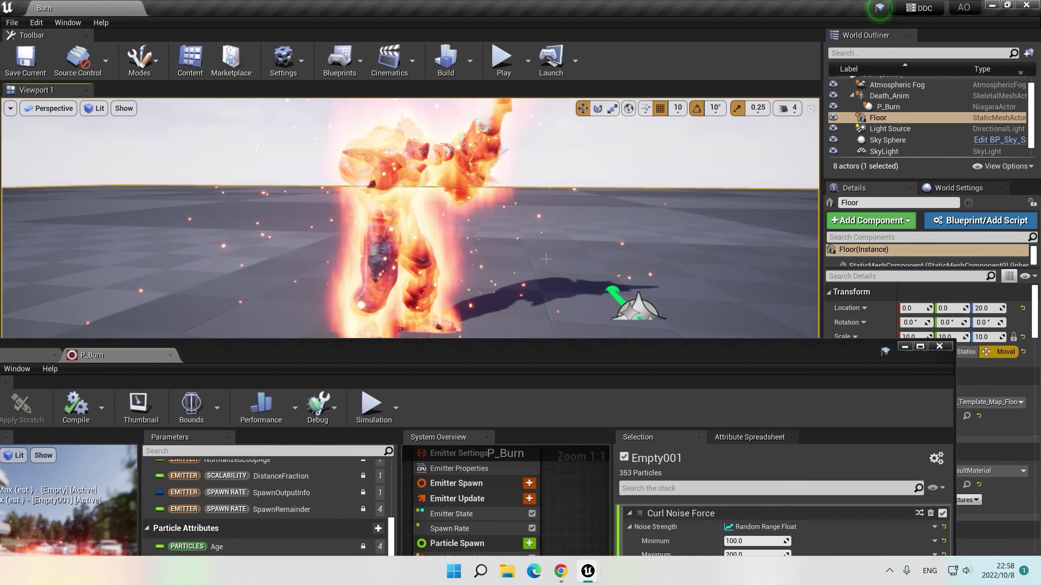
Step: Set the Sprite Renderer's Alignment to Velocity Aligned and check the fire in the level
{"action": "scroll", "coordinate": [410, 217], "scroll_direction": "up", "scroll_amount": 3}
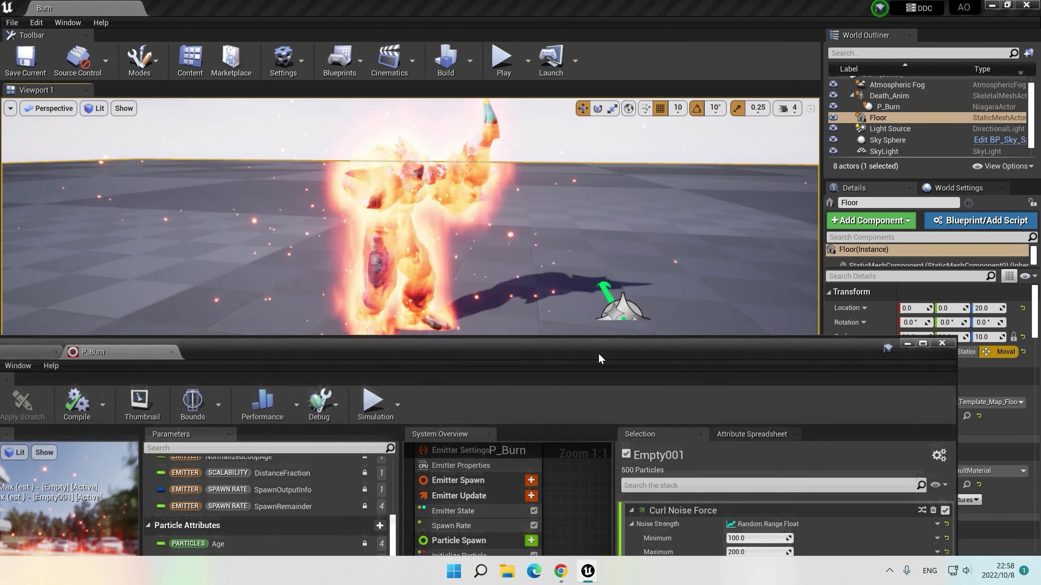
{"action": "double_click", "coordinate": [598, 353]}
{"action": "left_click", "coordinate": [570, 212]}
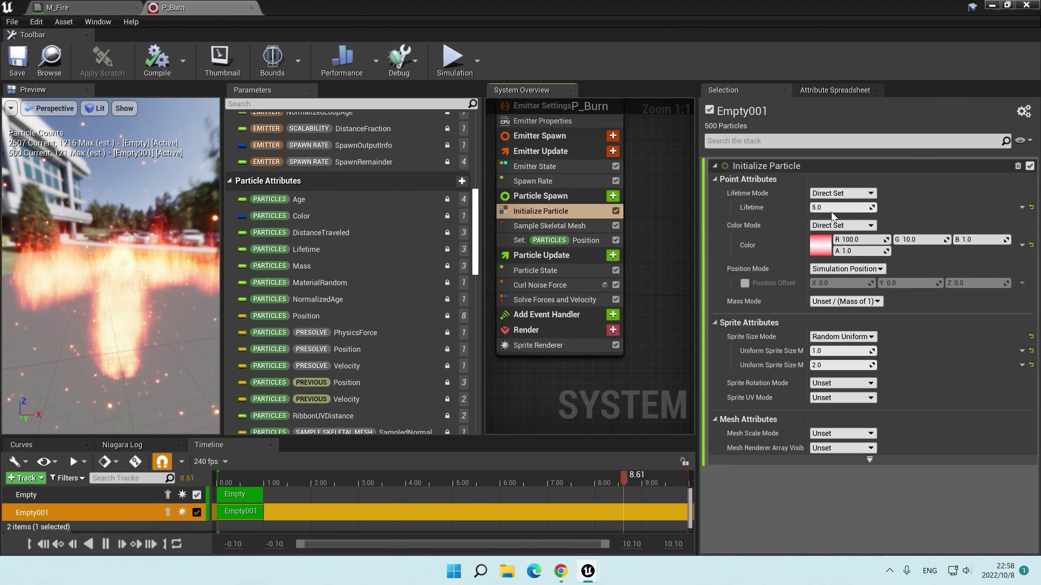
{"action": "left_click", "coordinate": [549, 345]}
{"action": "left_click", "coordinate": [839, 275]}
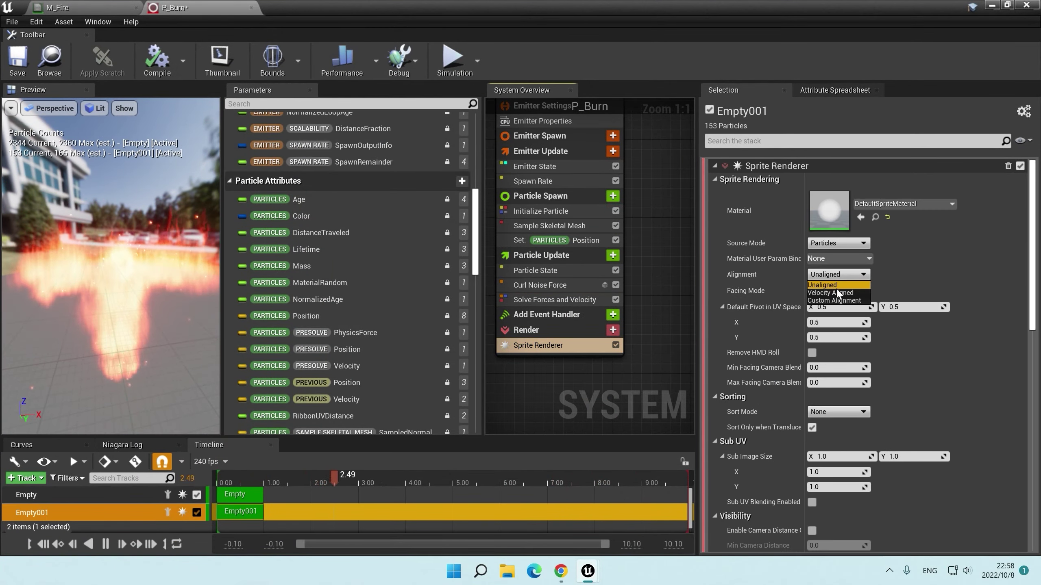
{"action": "left_click", "coordinate": [832, 292]}
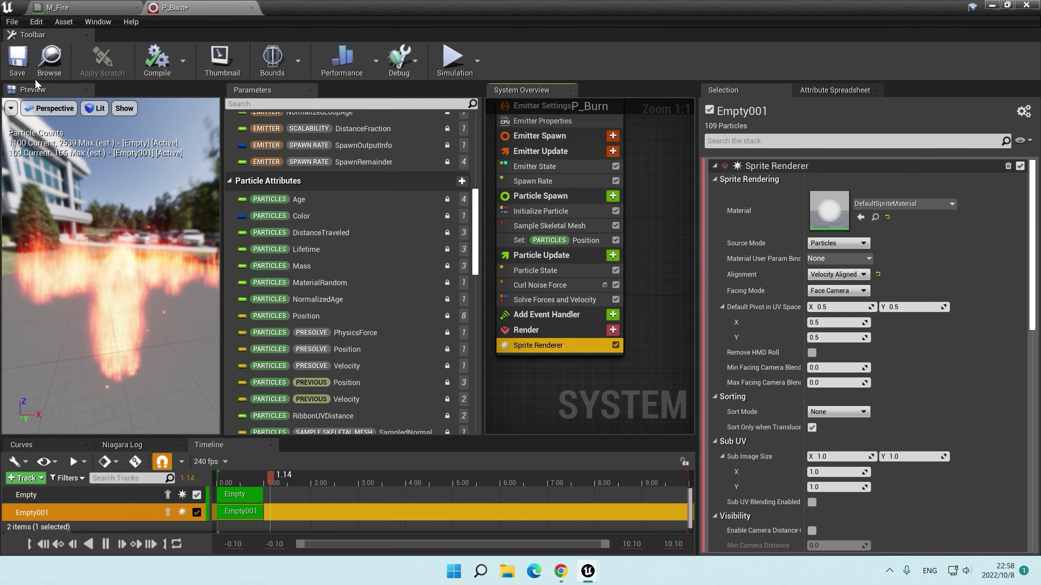
{"action": "key", "text": "super+Down"}
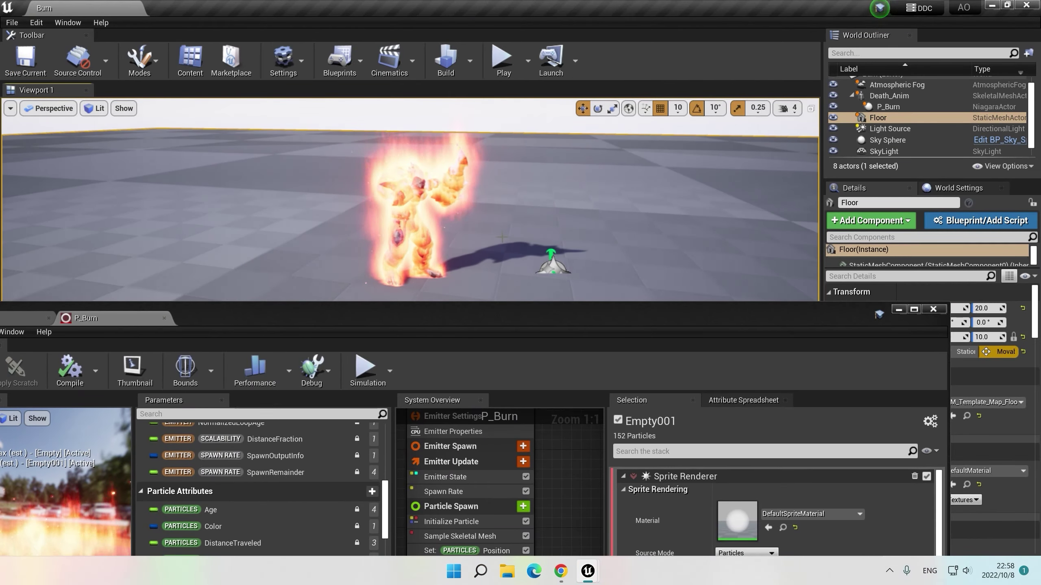
{"action": "double_click", "coordinate": [543, 308]}
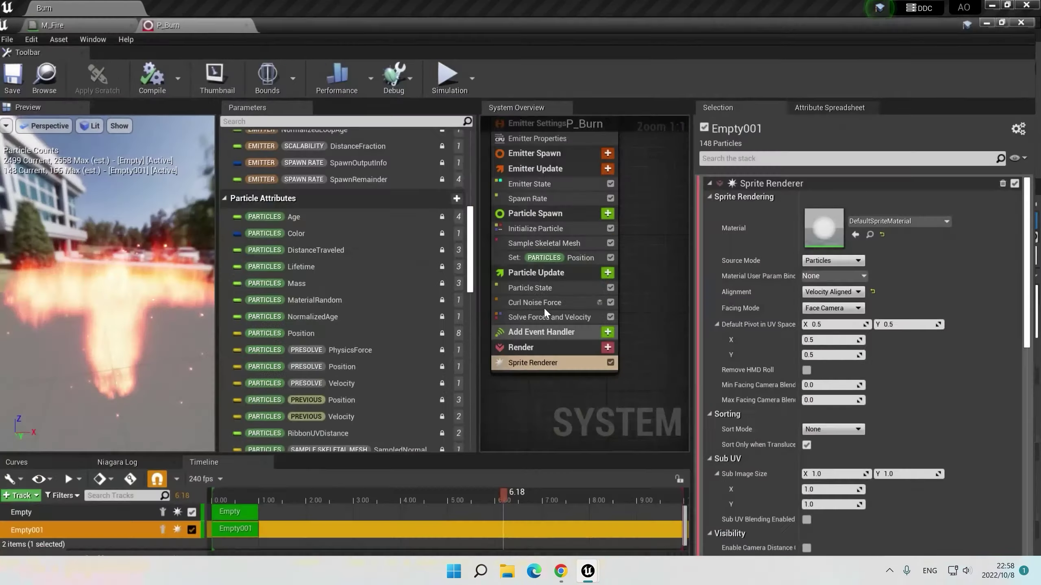
Step: Add a Scale Sprite Size module whose ramp up-down curve peaks at time 0.2
{"action": "left_click", "coordinate": [613, 255]}
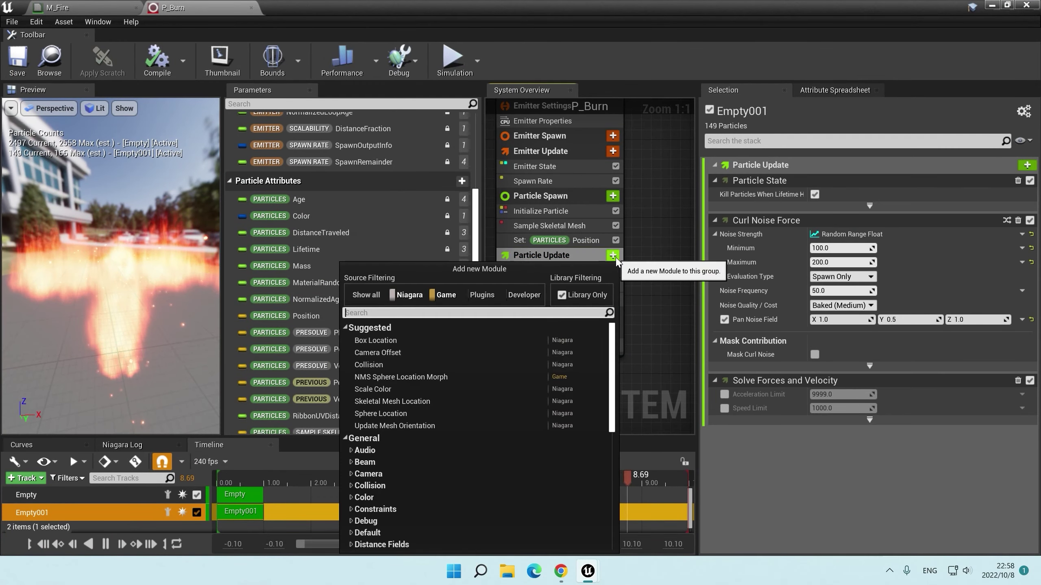
{"action": "type", "text": "size"}
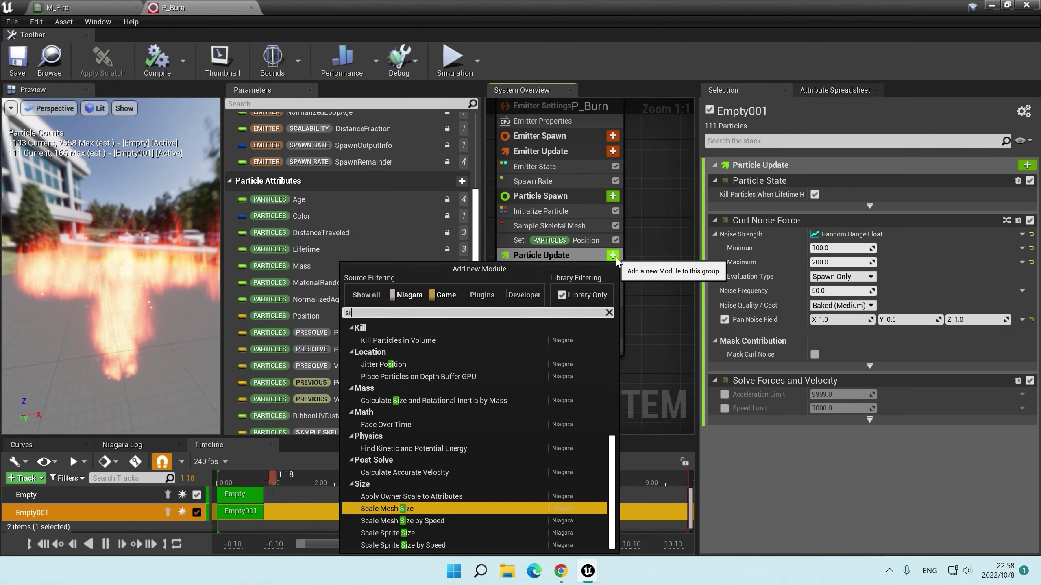
{"action": "left_click", "coordinate": [410, 447]}
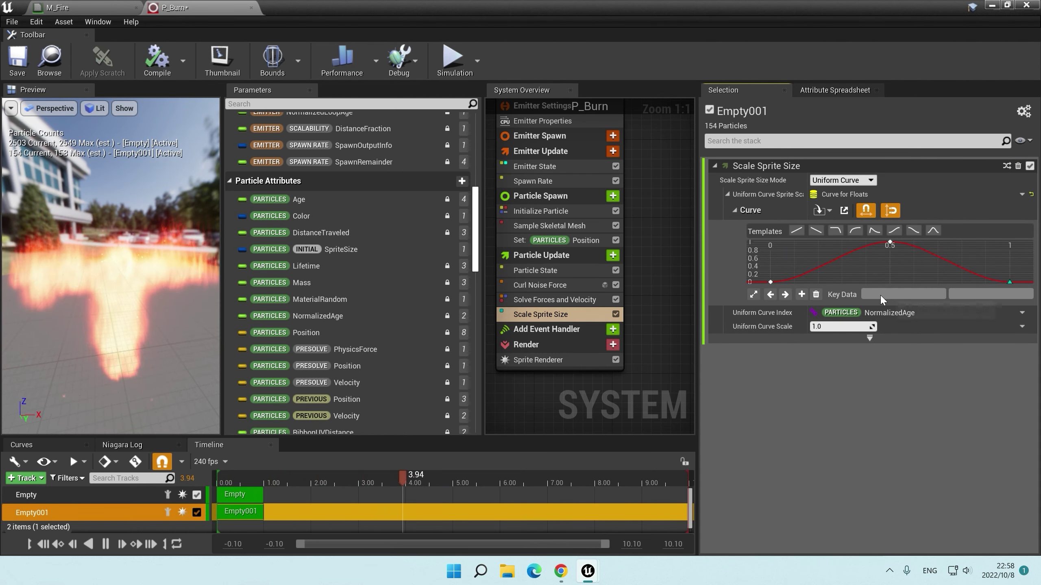
{"action": "type", "text": "0.2"}
{"action": "key", "text": "Tab"}
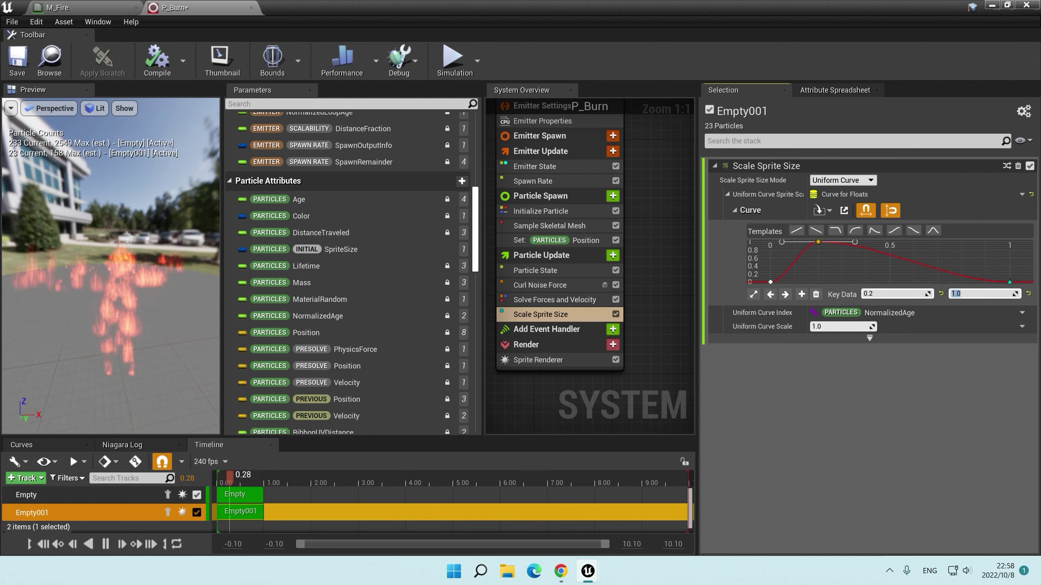
{"action": "left_click", "coordinate": [613, 255]}
Step: Add Scale Color and drive Scale Alpha from a ramp curve over NormalizedAge peaking at 0.2
{"action": "type", "text": "scale"}
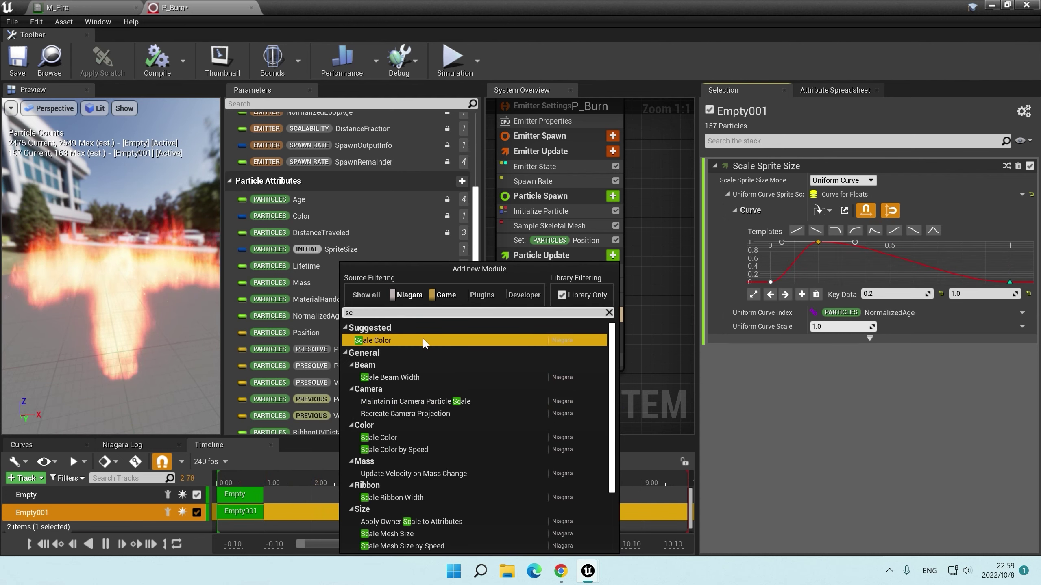
{"action": "key", "text": "Return"}
{"action": "left_click", "coordinate": [1022, 208]}
{"action": "left_click", "coordinate": [788, 284]}
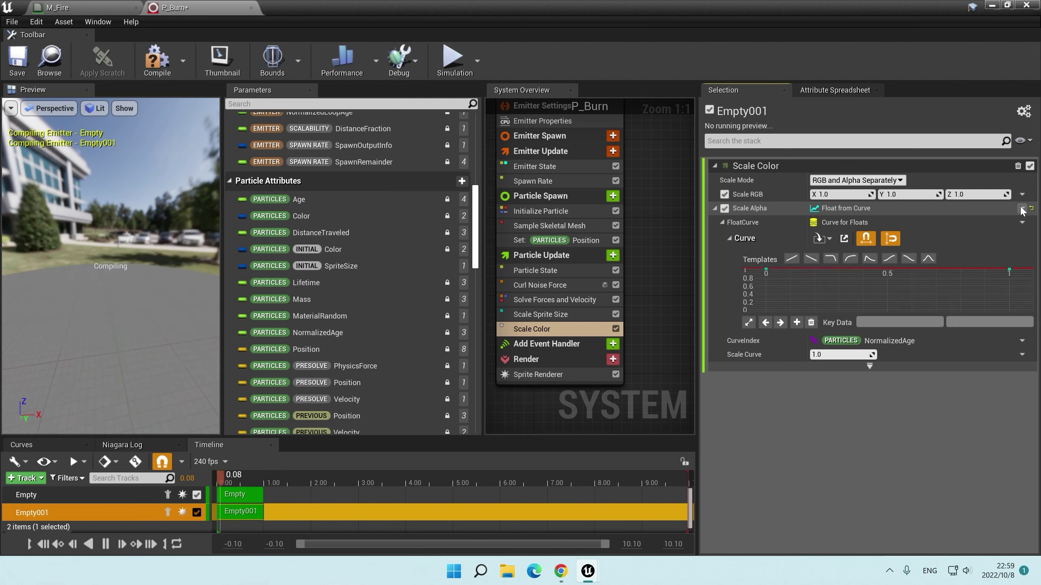
{"action": "left_click", "coordinate": [927, 259]}
{"action": "left_click", "coordinate": [886, 271]}
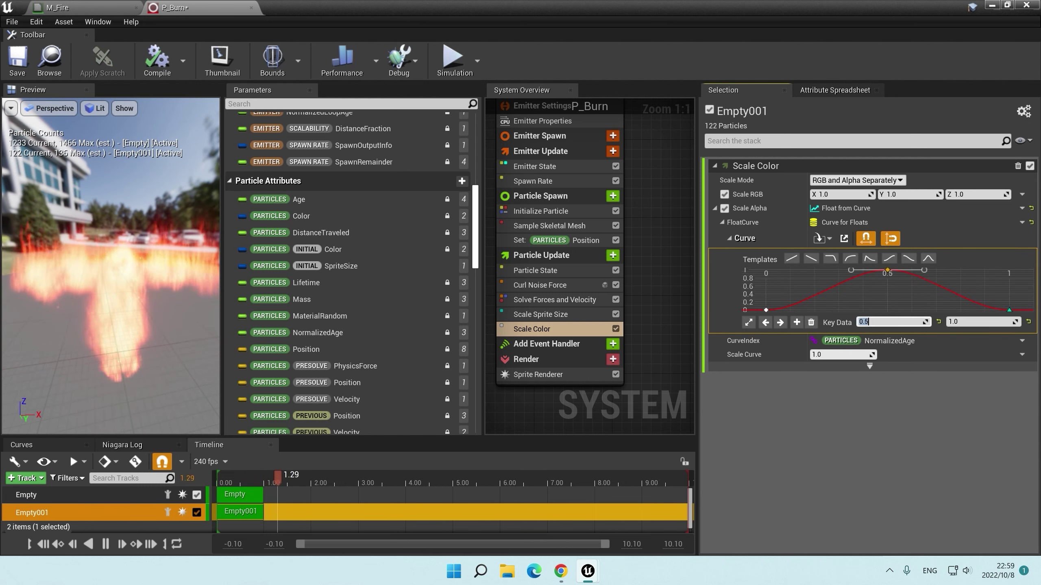
{"action": "key", "text": "Tab"}
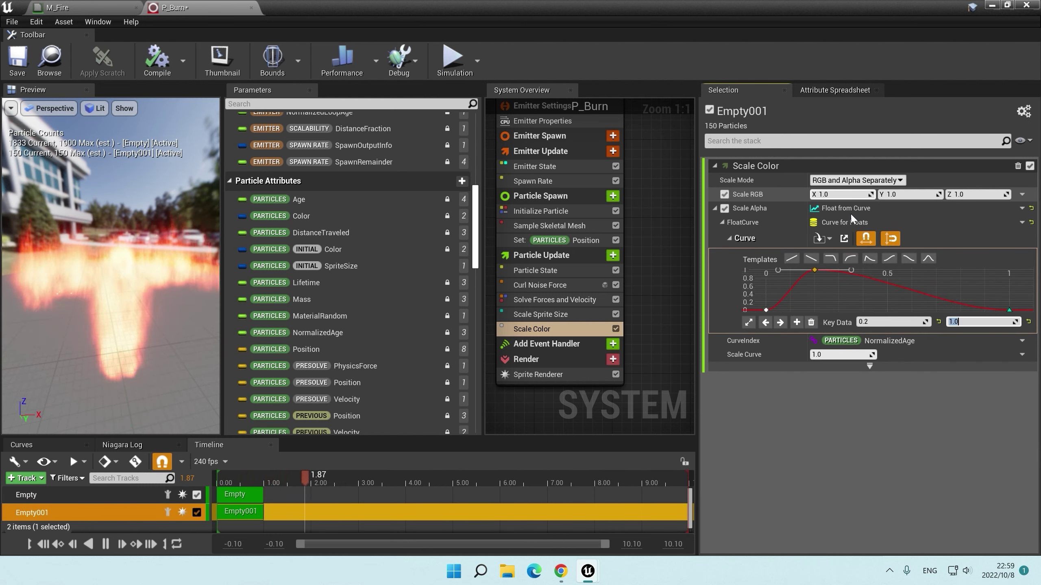
{"action": "left_click", "coordinate": [836, 354]}
Step: Set the alpha Scale Curve to 10.0 and save P_Burn
{"action": "type", "text": "10"}
{"action": "key", "text": "Return"}
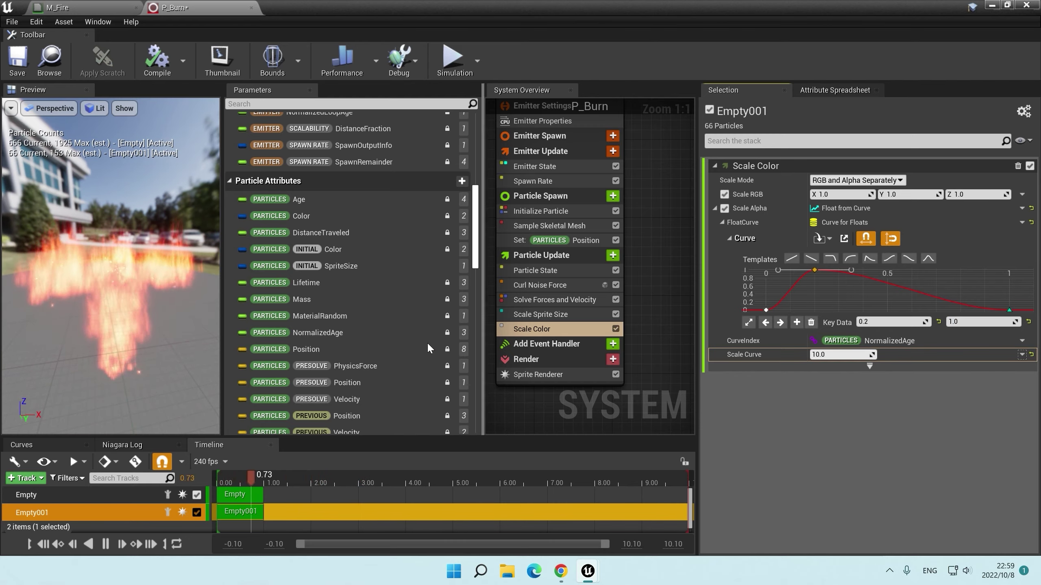
{"action": "left_click", "coordinate": [17, 61]}
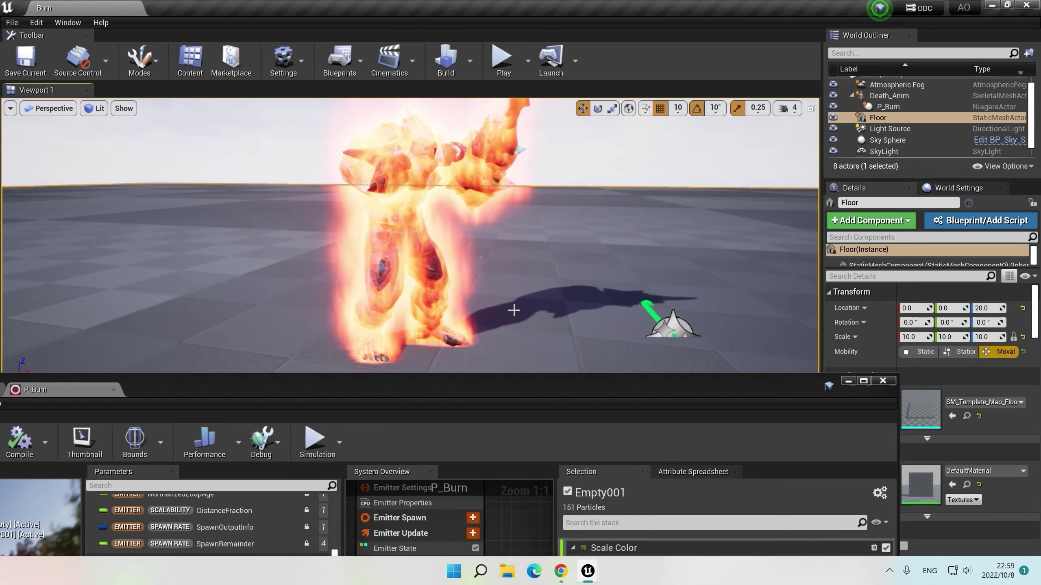
{"action": "double_click", "coordinate": [556, 387]}
Step: Set the Initialize Particle sprite size to 0.1 and play the level to test the fire
{"action": "left_click", "coordinate": [563, 209]}
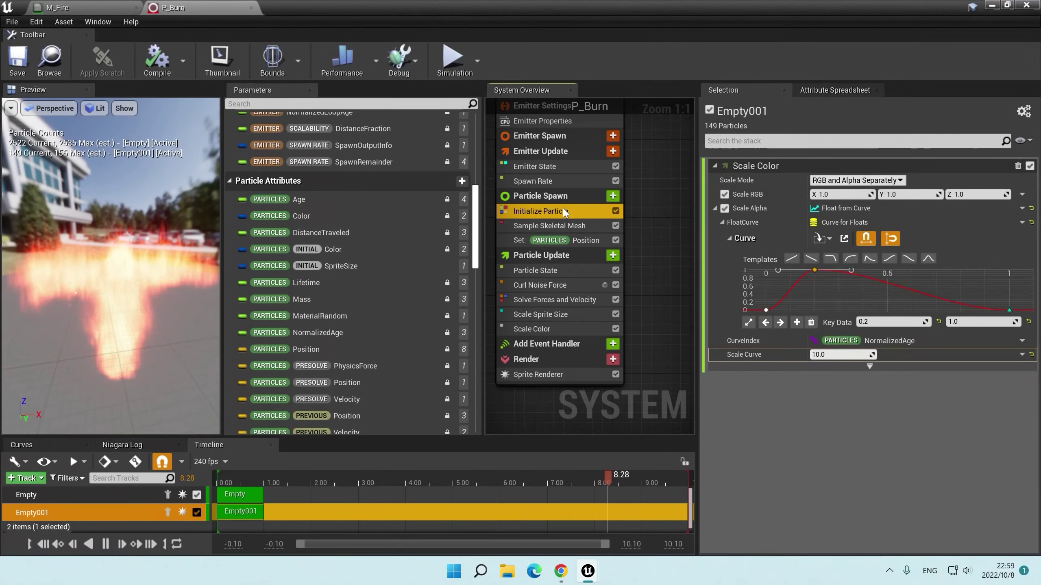
{"action": "type", "text": "0.1"}
{"action": "key", "text": "Return"}
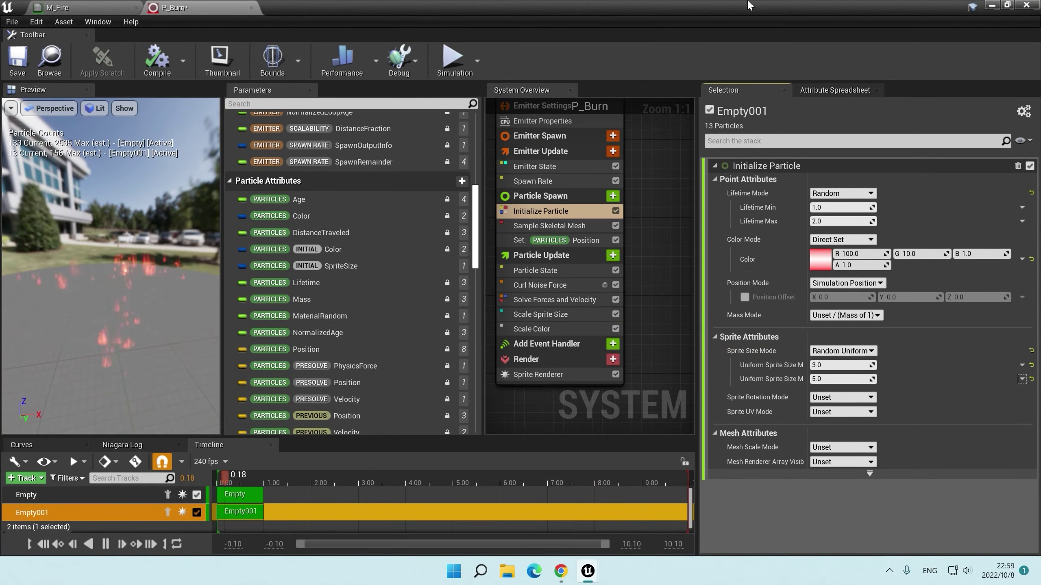
{"action": "double_click", "coordinate": [523, 8]}
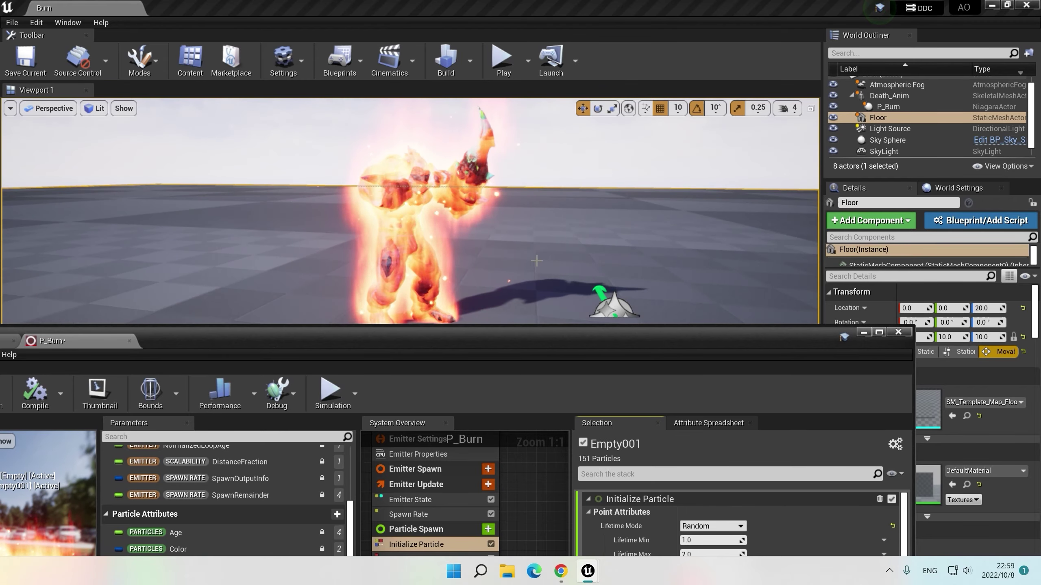
{"action": "double_click", "coordinate": [584, 337]}
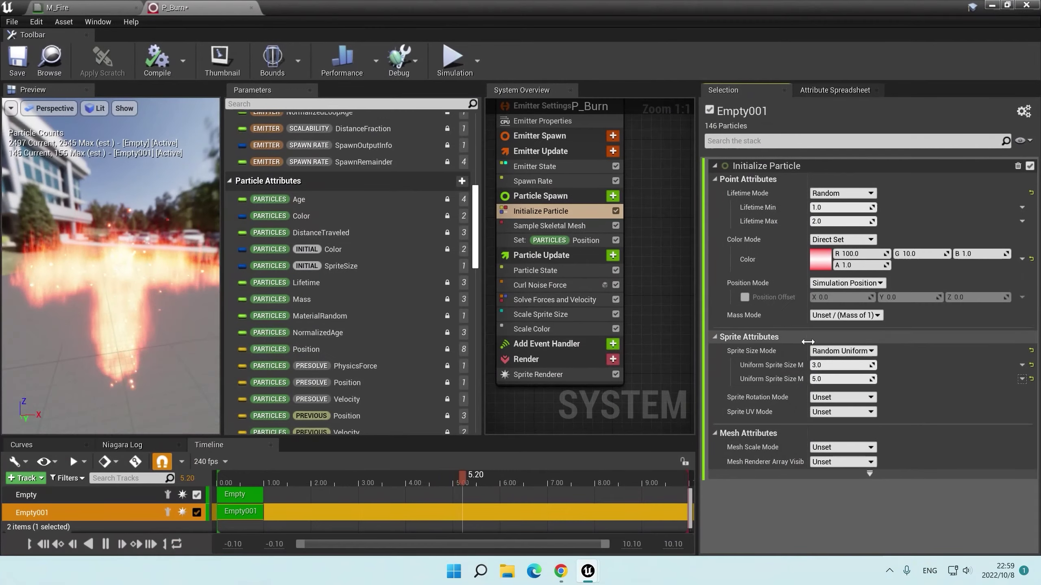
{"action": "left_click_drag", "start_coordinate": [450, 7], "coordinate": [324, 386]}
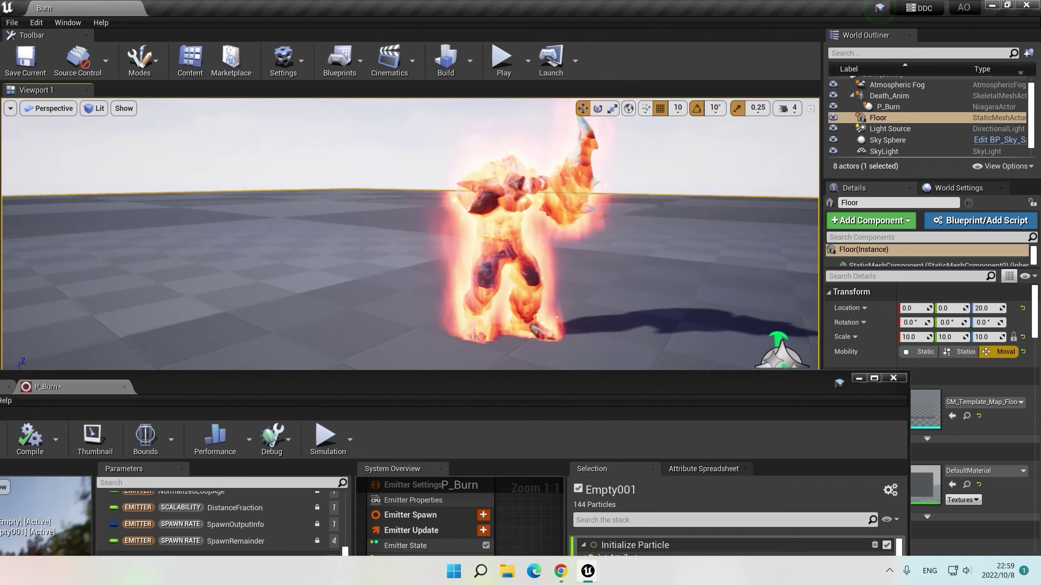
{"action": "left_click", "coordinate": [502, 60]}
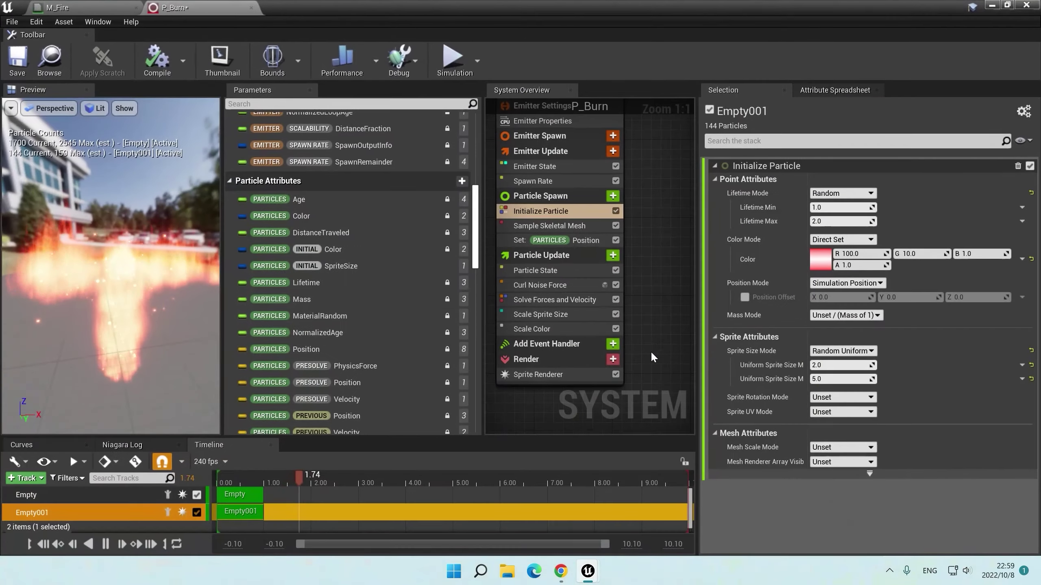
Step: Switch Sprite Size Mode to Random Non-Uniform with minimum 2×4 and maximum 3×8, then save
{"action": "left_click", "coordinate": [843, 351]}
{"action": "left_click", "coordinate": [844, 394]}
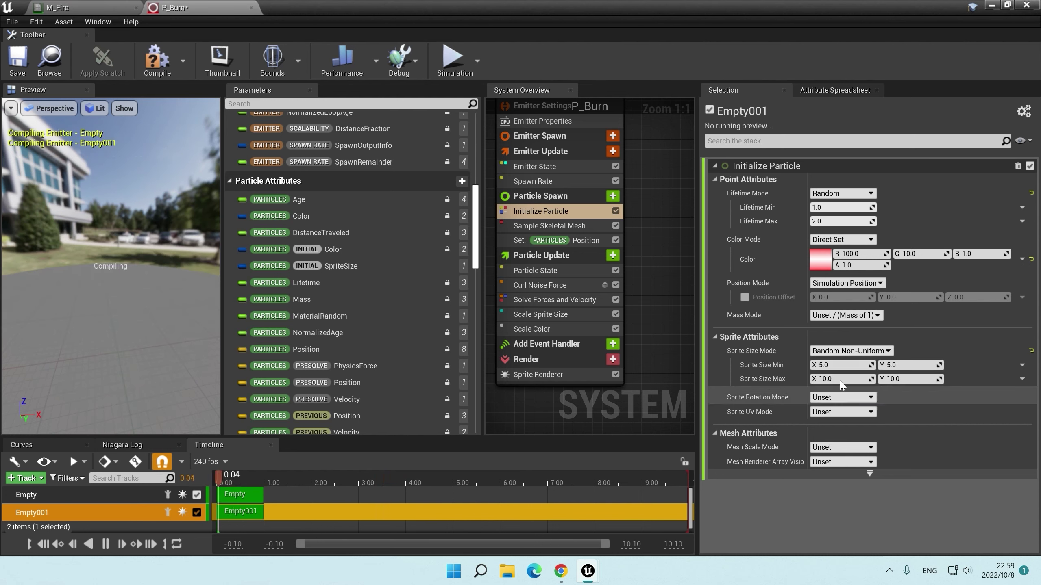
{"action": "left_click", "coordinate": [854, 367]}
{"action": "key", "text": "Tab"}
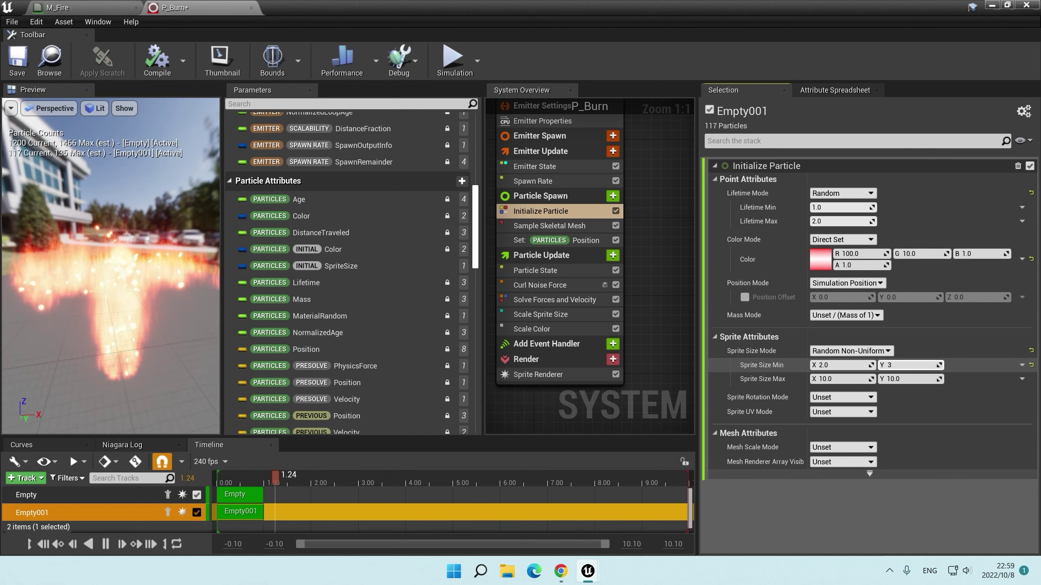
{"action": "key", "text": "BackSpace"}
{"action": "type", "text": "4"}
{"action": "key", "text": "Return"}
{"action": "type", "text": "5"}
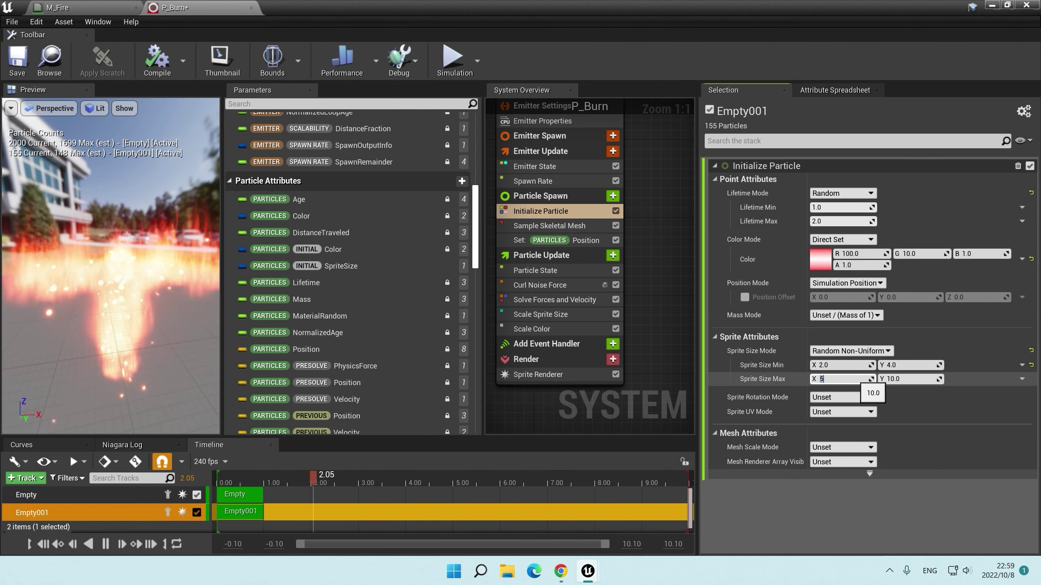
{"action": "key", "text": "BackSpace"}
{"action": "type", "text": "3"}
{"action": "key", "text": "Tab"}
{"action": "type", "text": "8"}
{"action": "key", "text": "Return"}
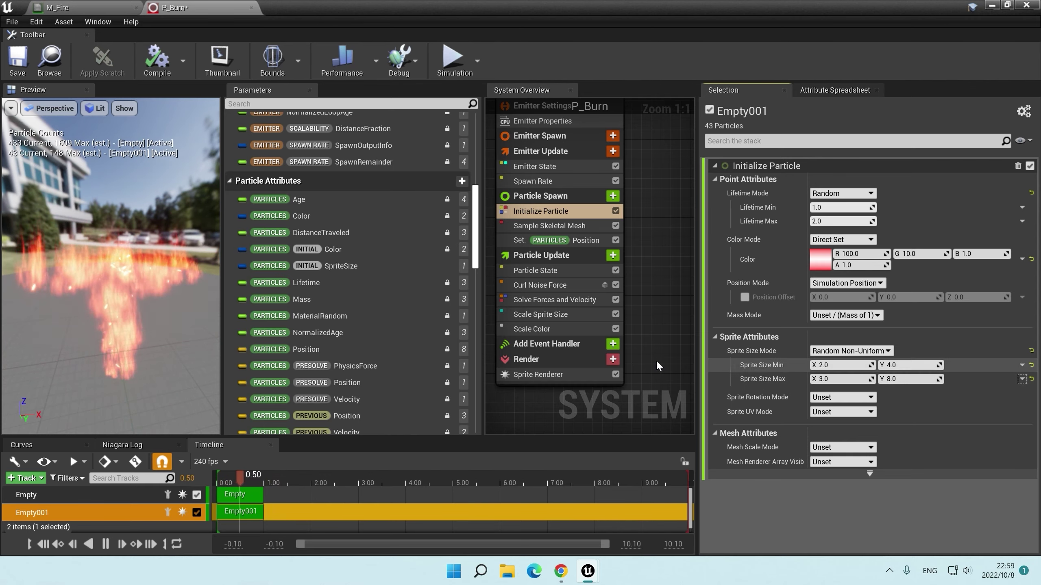
{"action": "left_click", "coordinate": [17, 60]}
Step: Change the maximum Y sprite size to 6, save, and check the fire in the level
{"action": "double_click", "coordinate": [335, 5]}
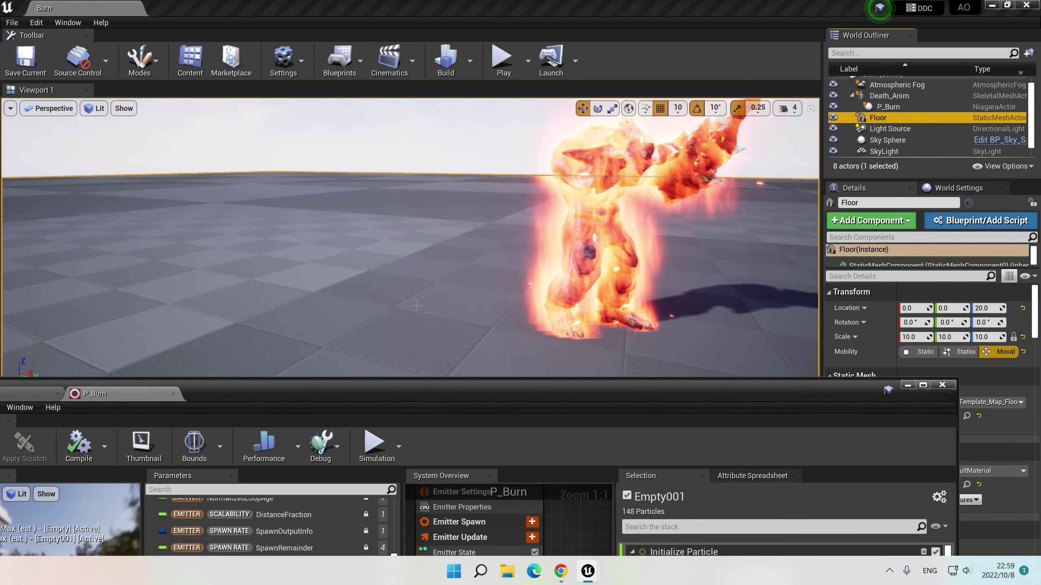
{"action": "left_click_drag", "start_coordinate": [582, 356], "coordinate": [598, 328]}
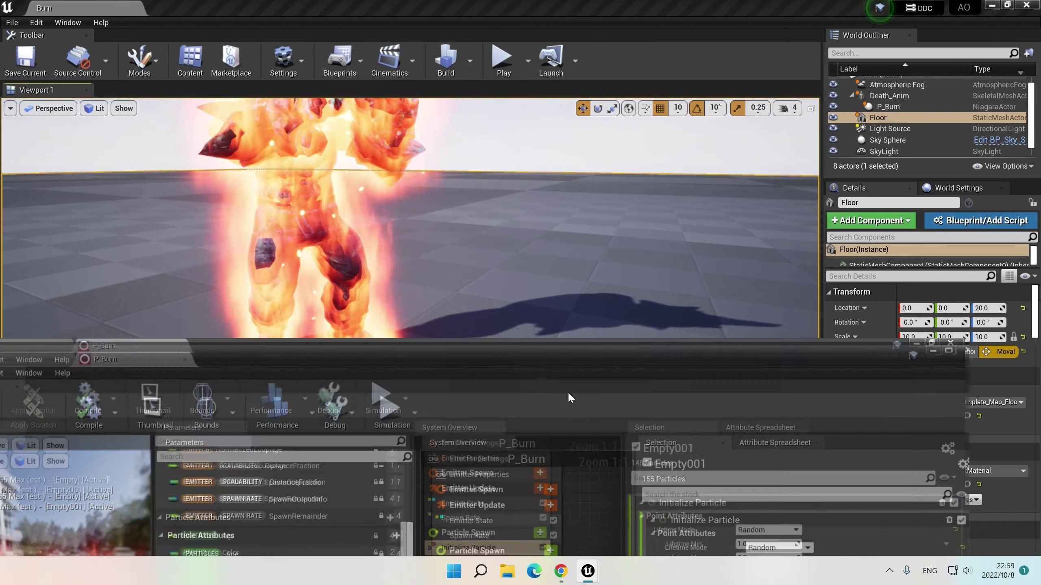
{"action": "double_click", "coordinate": [568, 392]}
{"action": "left_click", "coordinate": [924, 379]}
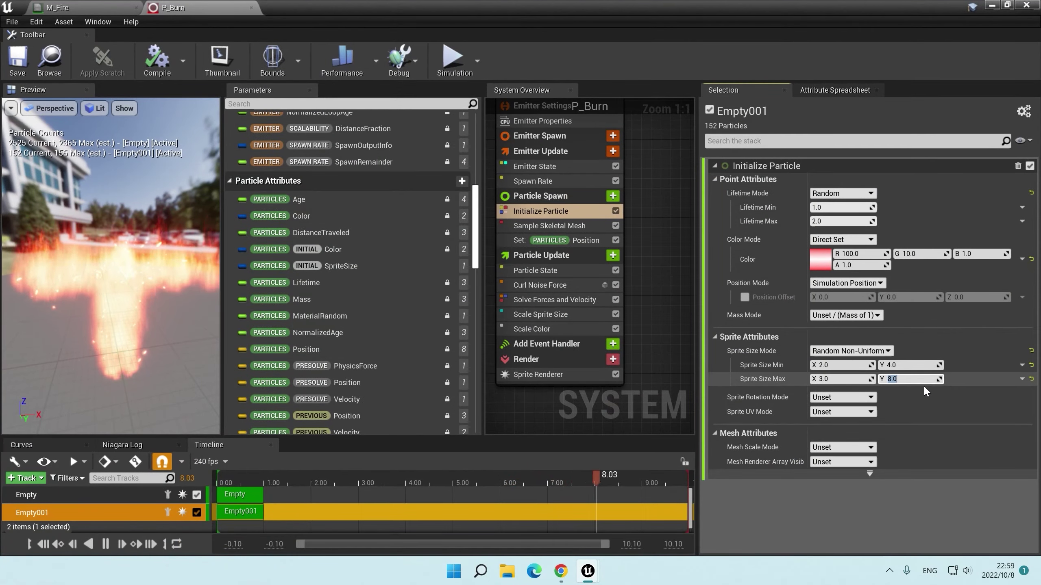
{"action": "type", "text": "6"}
{"action": "key", "text": "Return"}
{"action": "left_click", "coordinate": [17, 58]}
{"action": "double_click", "coordinate": [328, 7]}
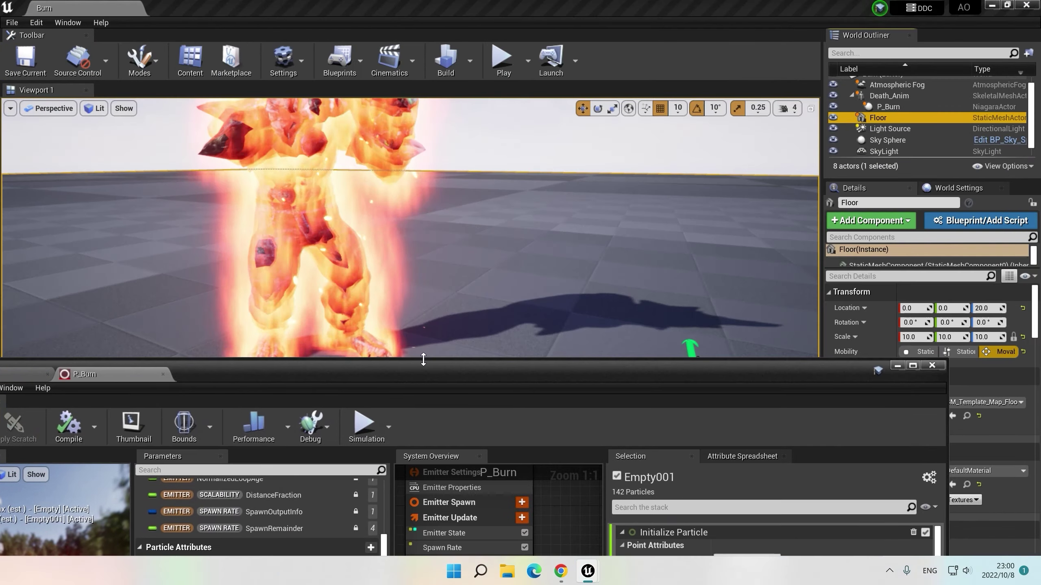
{"action": "left_click_drag", "start_coordinate": [450, 273], "coordinate": [410, 271]}
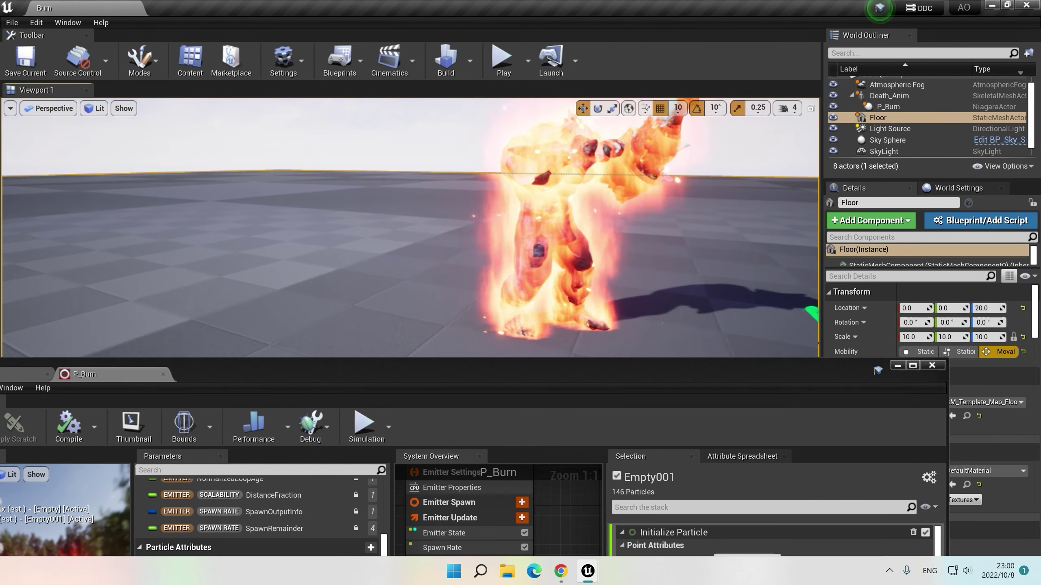
{"action": "left_click", "coordinate": [515, 379]}
{"action": "double_click", "coordinate": [515, 380]}
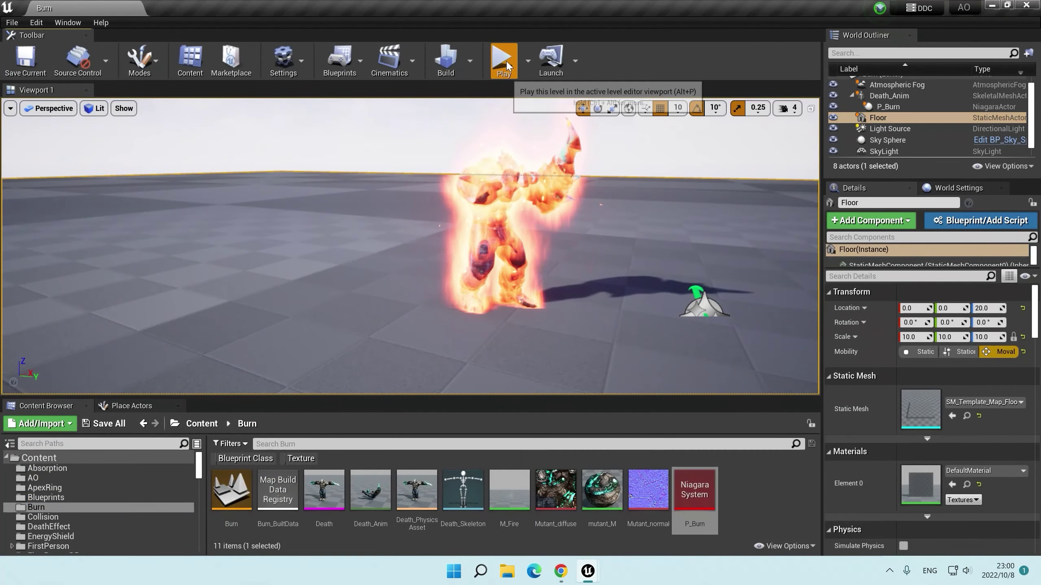
Step: Playtest the level to watch the character burn, end Play-in-Editor, and open mutant_M
{"action": "left_click", "coordinate": [500, 58]}
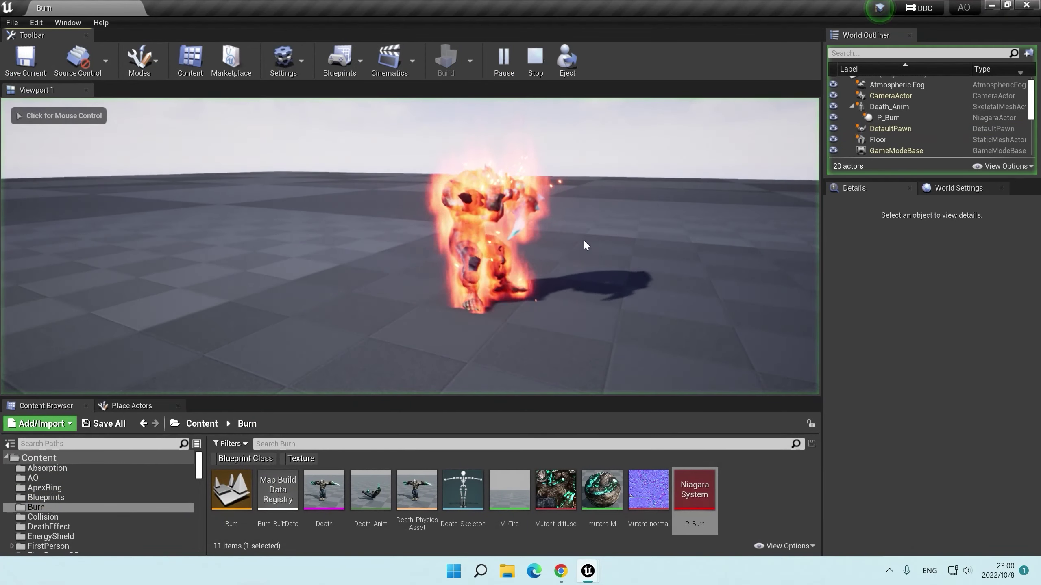
{"action": "left_click", "coordinate": [584, 242]}
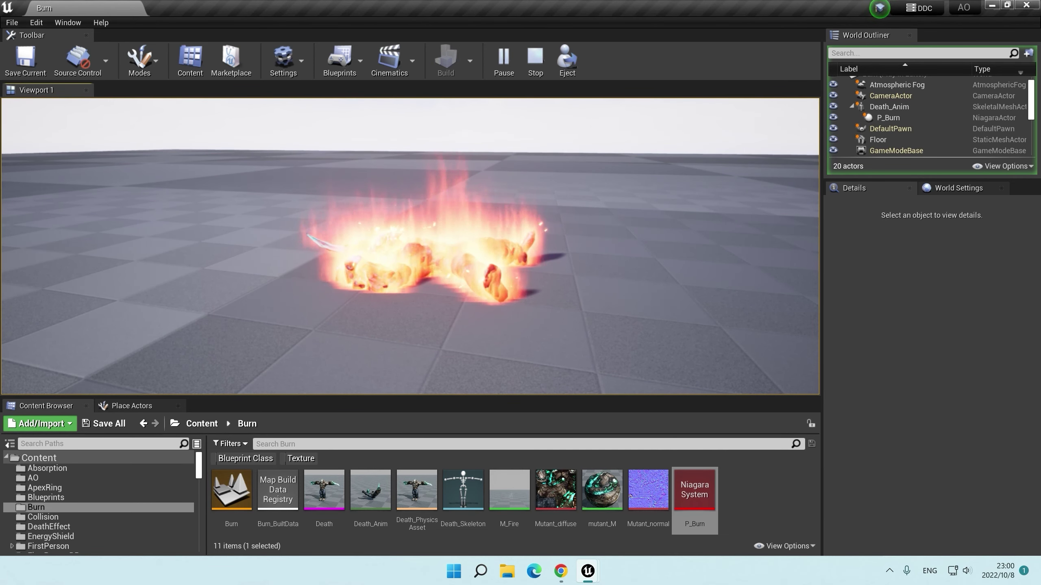
{"action": "key", "text": "Escape"}
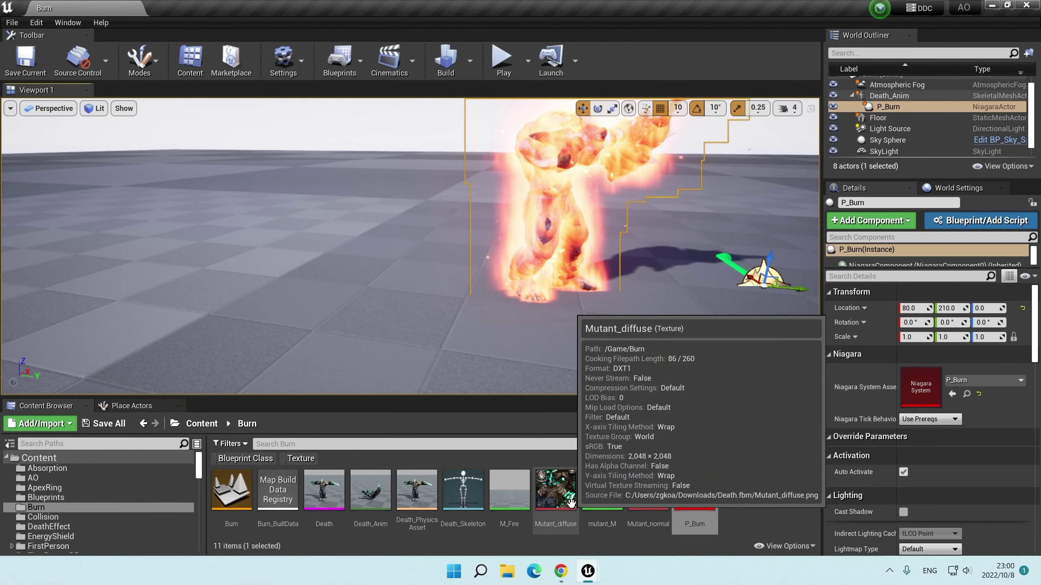
{"action": "double_click", "coordinate": [602, 490]}
Step: Move the two texture sample nodes aside and set mutant_M's Blend Mode to Masked
{"action": "scroll", "coordinate": [432, 300], "scroll_direction": "down", "scroll_amount": 2}
{"action": "scroll", "coordinate": [635, 300], "scroll_direction": "down", "scroll_amount": 2}
{"action": "left_click_drag", "start_coordinate": [639, 427], "coordinate": [549, 174]}
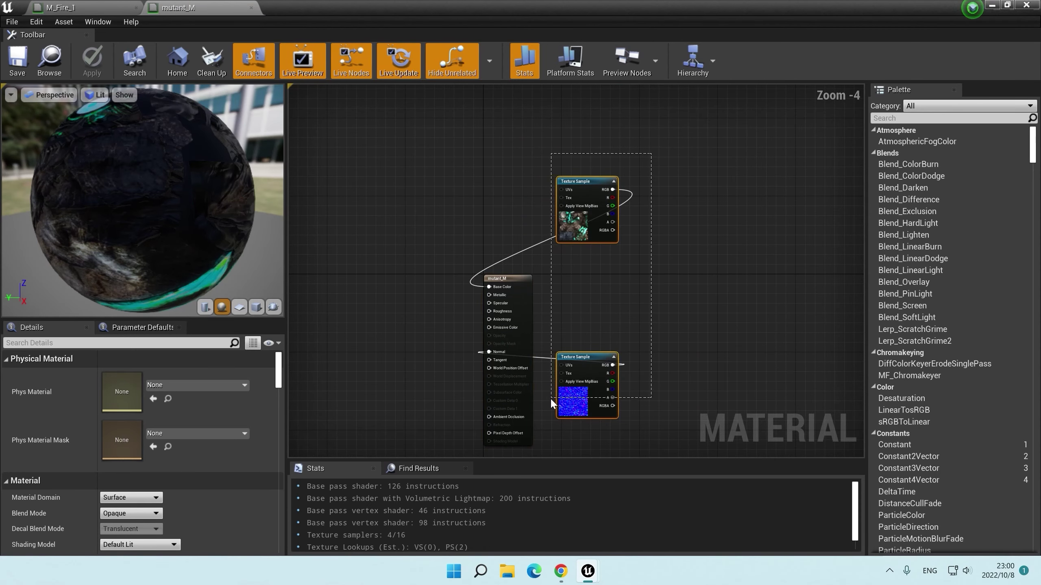
{"action": "left_click_drag", "start_coordinate": [584, 386], "coordinate": [370, 336]}
{"action": "left_click", "coordinate": [326, 440]}
{"action": "right_click_drag", "start_coordinate": [326, 439], "coordinate": [473, 274]}
{"action": "left_click", "coordinate": [130, 514]}
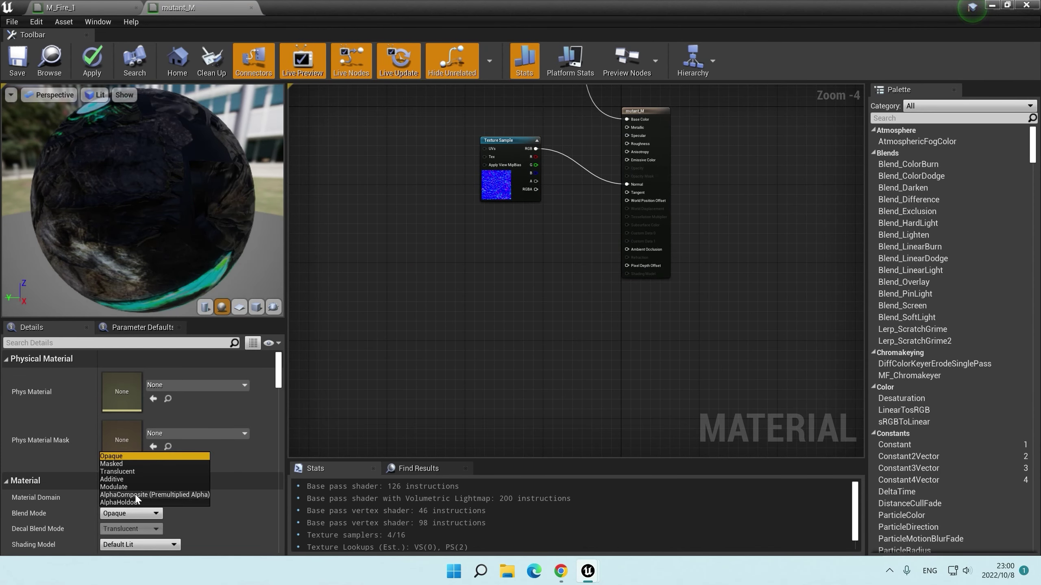
{"action": "left_click", "coordinate": [122, 468]}
Step: Add a ValueStep node and a Texture Sample using the TilingNoise05 texture
{"action": "right_click", "coordinate": [430, 259]}
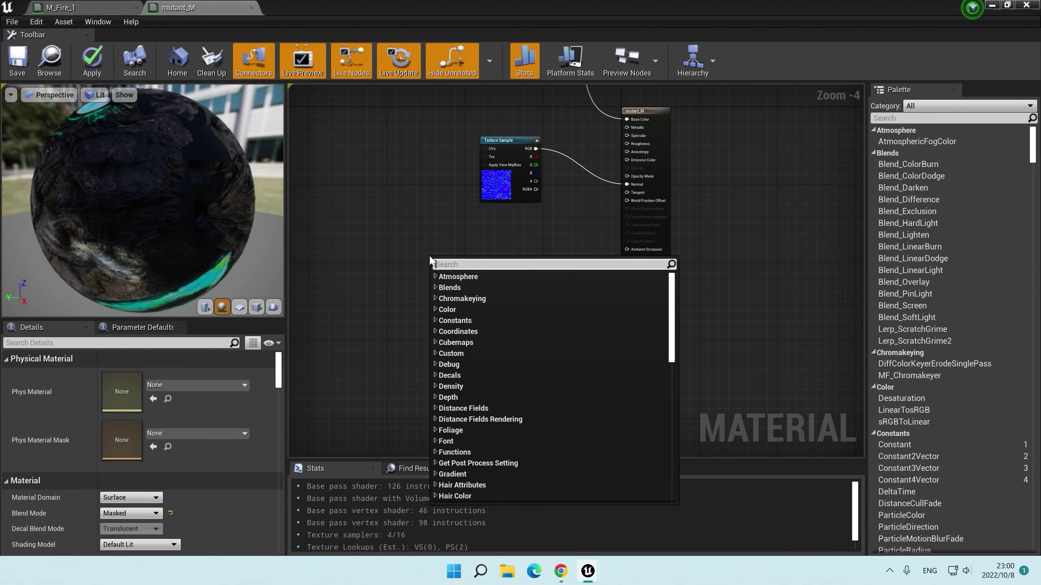
{"action": "type", "text": "value"}
{"action": "key", "text": "Return"}
{"action": "scroll", "coordinate": [420, 257], "scroll_direction": "up", "scroll_amount": 3}
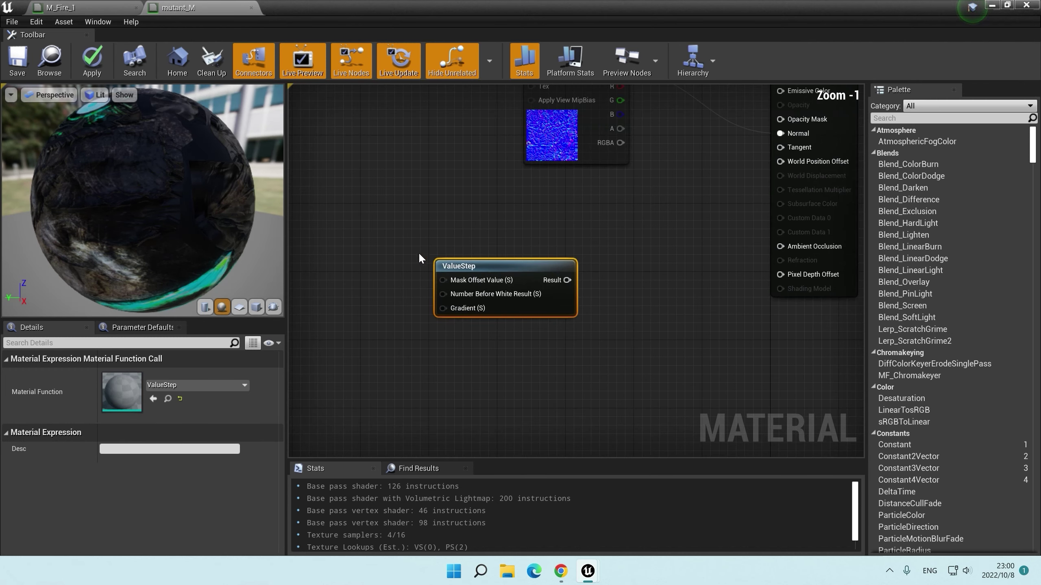
{"action": "left_click", "coordinate": [359, 326]}
{"action": "left_click", "coordinate": [183, 487]}
{"action": "type", "text": "noi"}
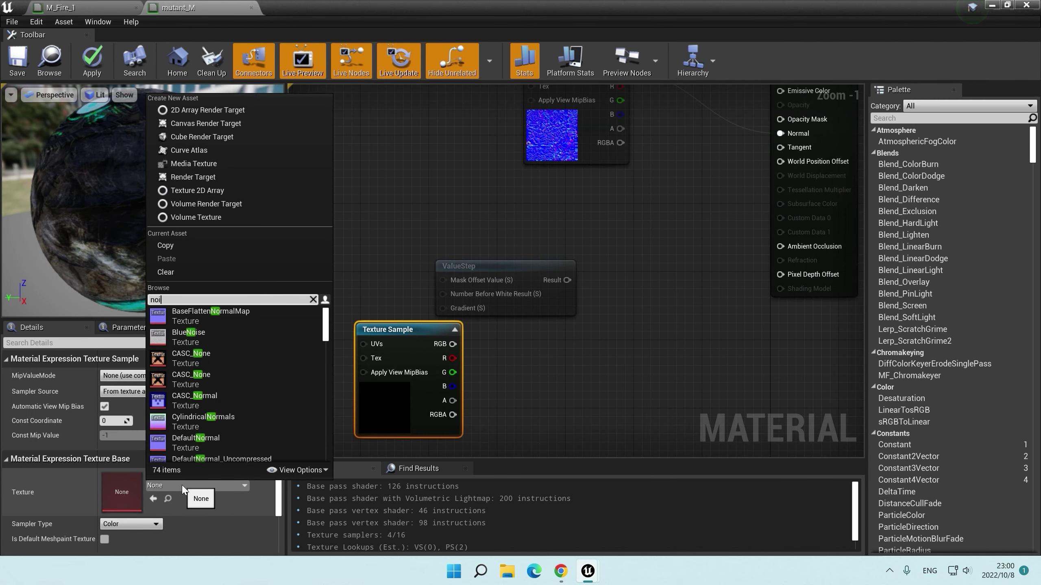
{"action": "type", "text": "se"}
{"action": "scroll", "coordinate": [217, 334], "scroll_direction": "down", "scroll_amount": 5}
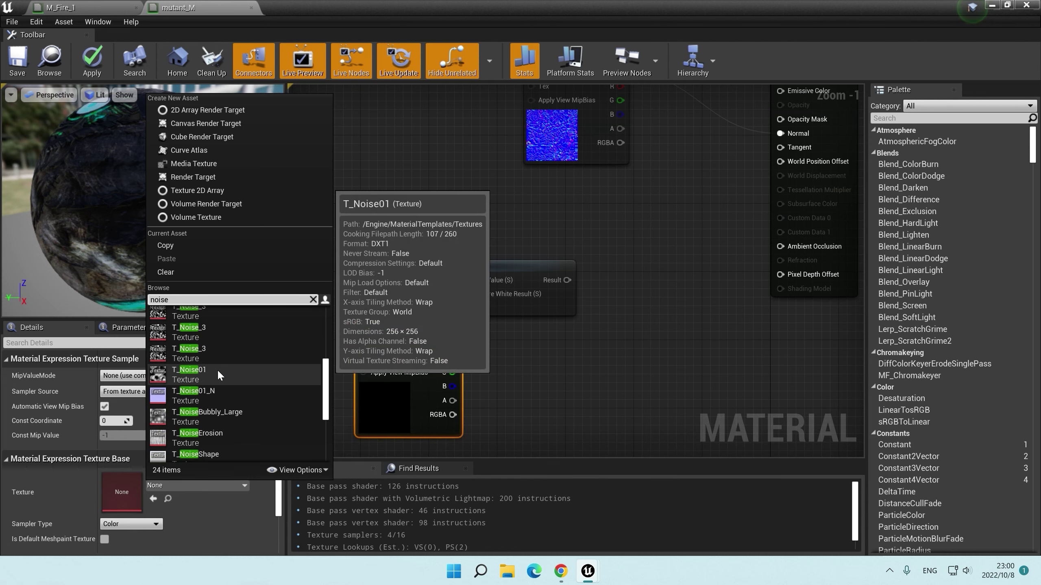
{"action": "scroll", "coordinate": [234, 380], "scroll_direction": "down", "scroll_amount": 3}
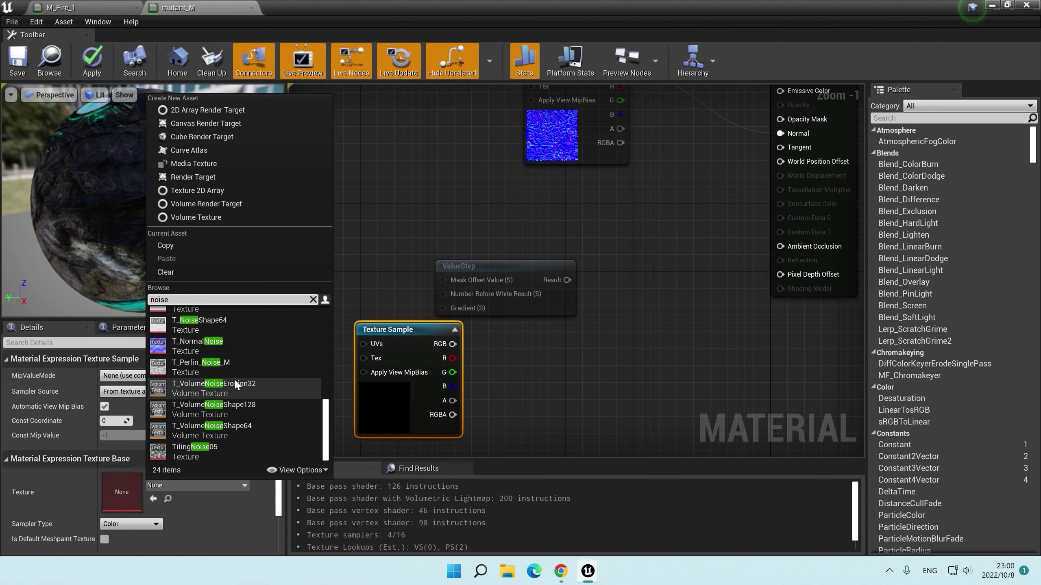
{"action": "left_click", "coordinate": [226, 425]}
Step: Wire the noise R channel into ValueStep Gradient and a constant into Mask Offset
{"action": "right_click_drag", "start_coordinate": [341, 411], "coordinate": [434, 318]}
{"action": "left_click_drag", "start_coordinate": [481, 236], "coordinate": [453, 282]}
{"action": "left_click_drag", "start_coordinate": [497, 310], "coordinate": [537, 215]}
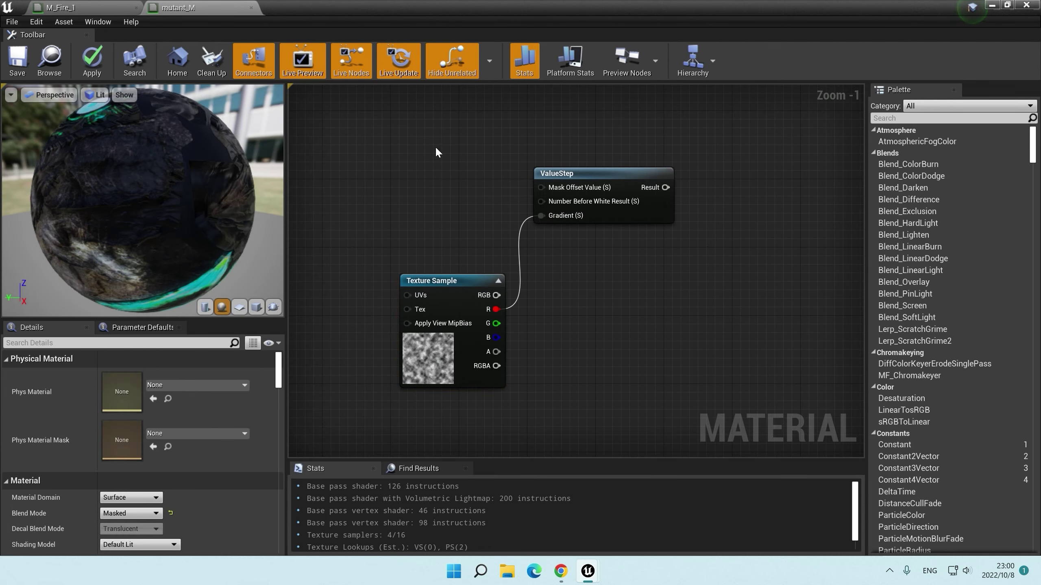
{"action": "right_click_drag", "start_coordinate": [437, 142], "coordinate": [414, 234]}
{"action": "left_click", "coordinate": [381, 205]}
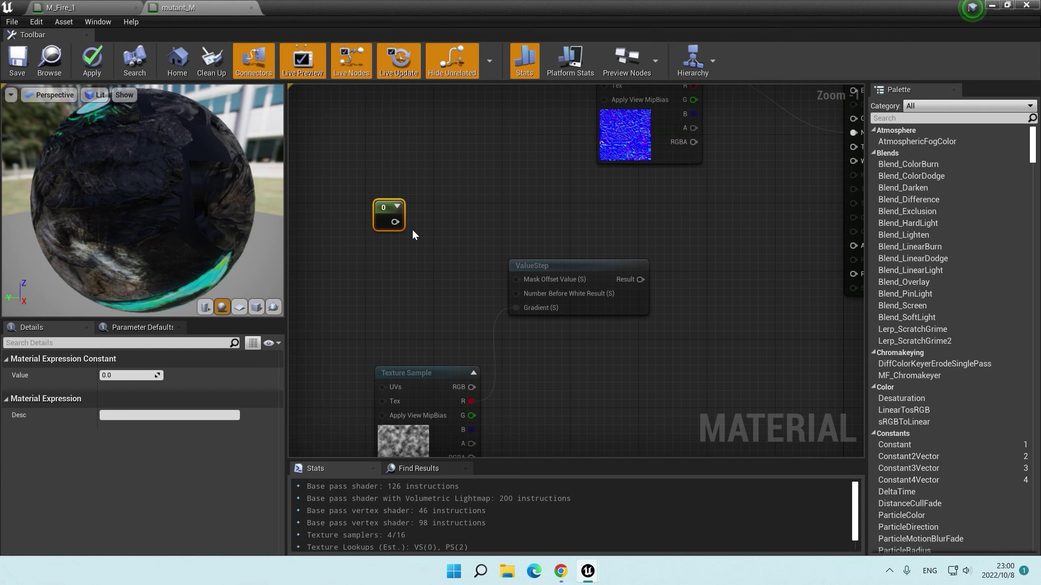
Step: Set the constant to 0.5 and connect the ValueStep result to Opacity Mask
{"action": "left_click", "coordinate": [153, 373]}
{"action": "right_click_drag", "start_coordinate": [671, 237], "coordinate": [564, 335]}
{"action": "left_click_drag", "start_coordinate": [534, 377], "coordinate": [678, 286]}
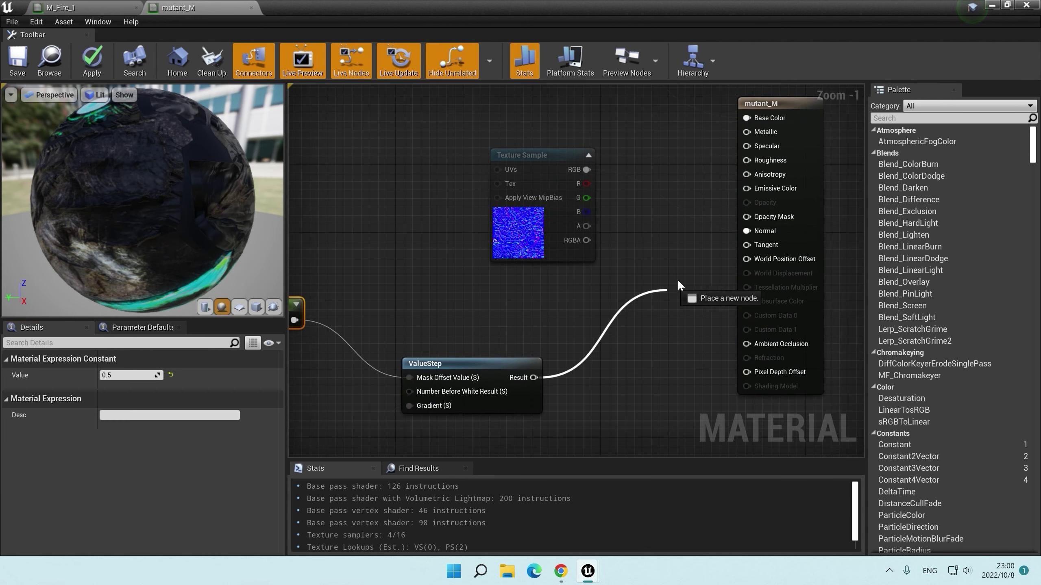
{"action": "left_click_drag", "start_coordinate": [759, 224], "coordinate": [754, 217]}
{"action": "right_click_drag", "start_coordinate": [398, 364], "coordinate": [532, 172]}
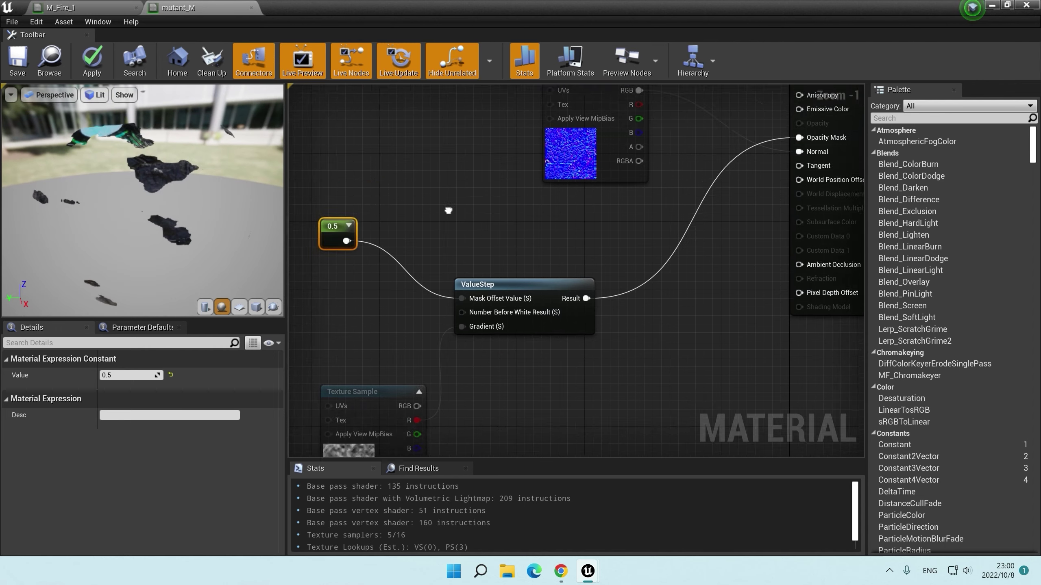
Step: Add an Add node (B = 0.1) fed by the 0.5 constant
{"action": "left_click_drag", "start_coordinate": [445, 283], "coordinate": [426, 254]}
{"action": "left_click", "coordinate": [426, 230]}
{"action": "right_click_drag", "start_coordinate": [439, 165], "coordinate": [425, 216]}
{"action": "left_click_drag", "start_coordinate": [410, 168], "coordinate": [368, 173]}
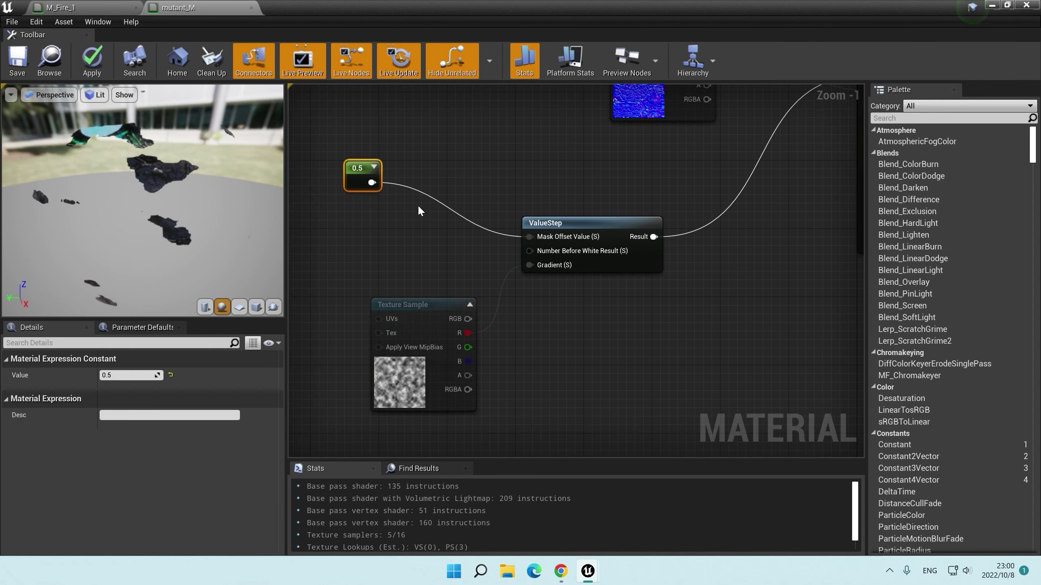
{"action": "left_click", "coordinate": [428, 222]}
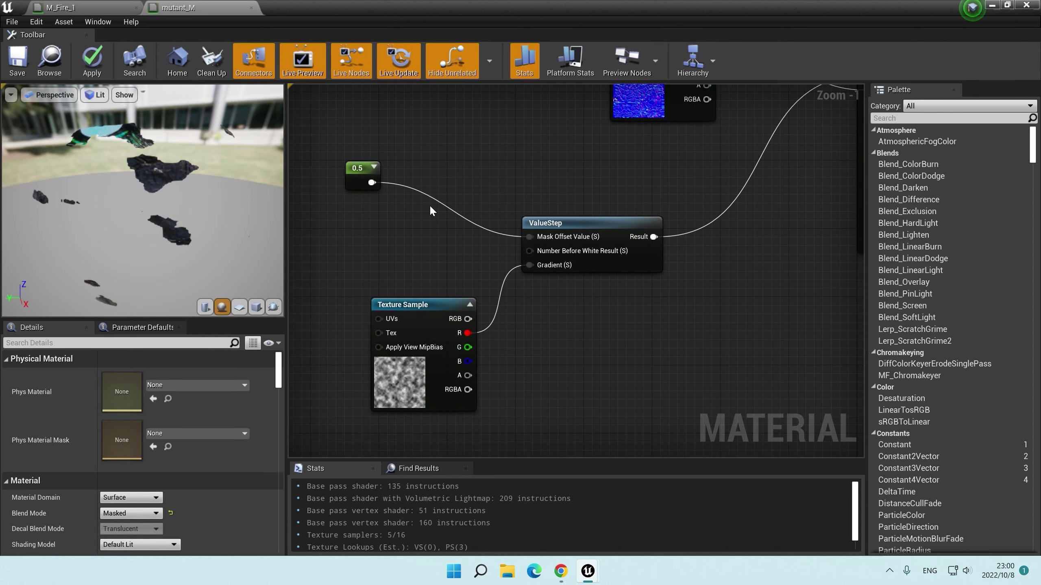
{"action": "left_click", "coordinate": [429, 205]}
{"action": "left_click_drag", "start_coordinate": [369, 182], "coordinate": [371, 183]}
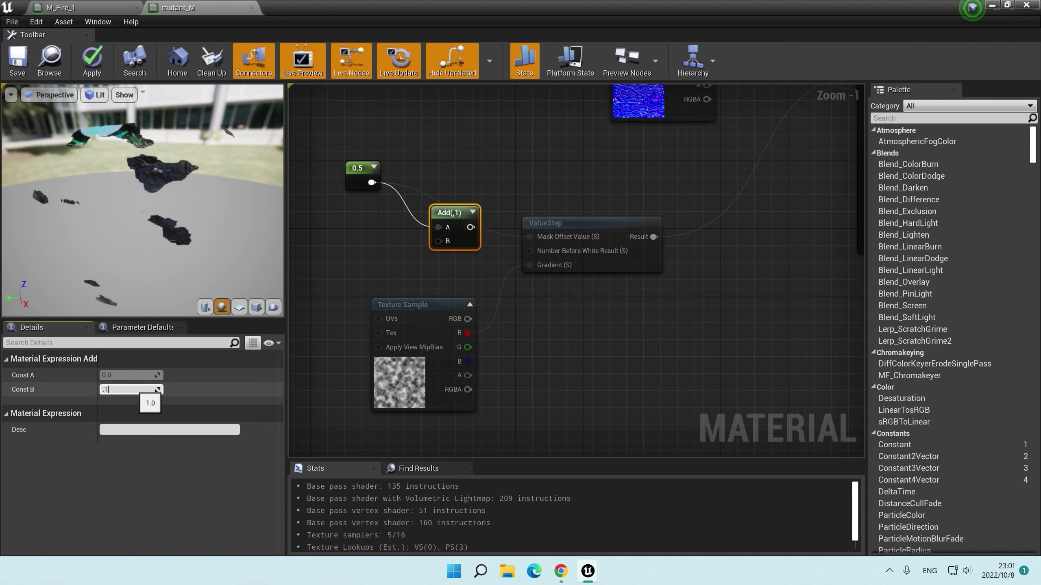
{"action": "left_click_drag", "start_coordinate": [474, 226], "coordinate": [500, 258]}
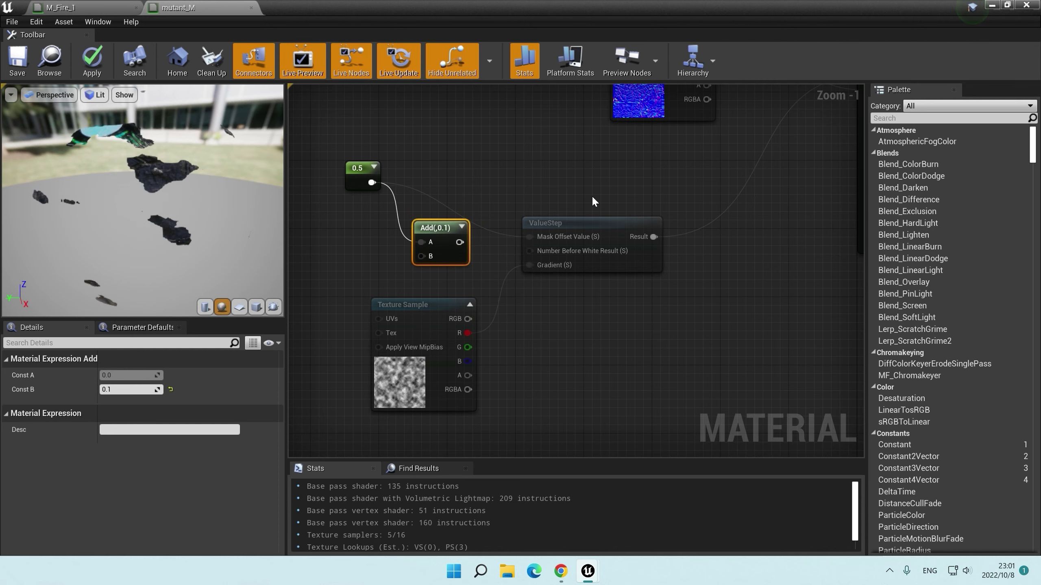
Step: Copy and paste the Add and ValueStep nodes to make a second ValueStep
{"action": "left_click", "coordinate": [593, 223], "text": "ctrl"}
{"action": "key", "text": "ctrl+c"}
{"action": "right_click_drag", "start_coordinate": [550, 322], "coordinate": [559, 186]}
{"action": "key", "text": "ctrl+v"}
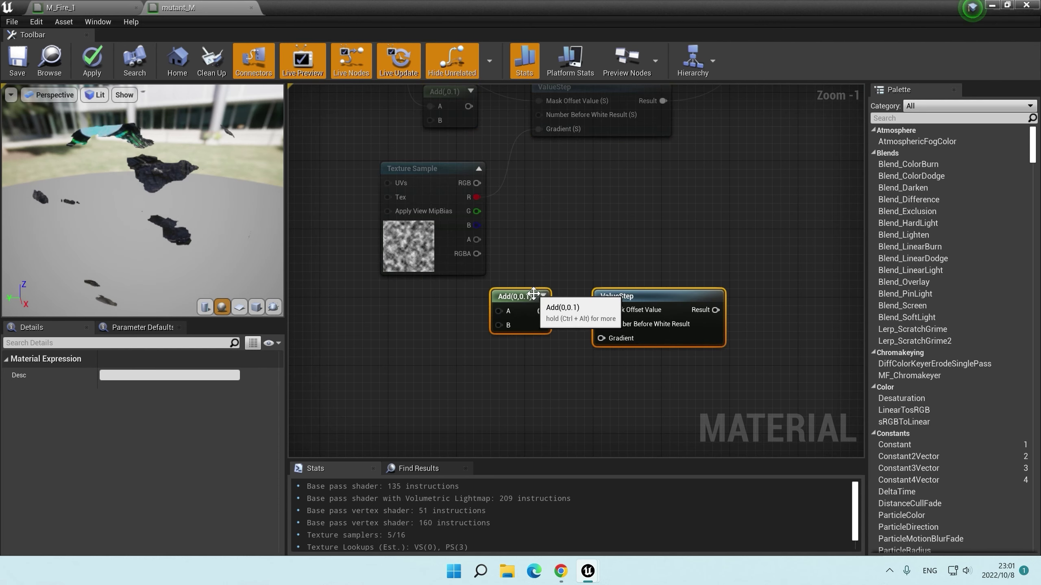
{"action": "right_click_drag", "start_coordinate": [533, 293], "coordinate": [496, 336]}
{"action": "left_click_drag", "start_coordinate": [481, 370], "coordinate": [458, 380]}
{"action": "left_click", "coordinate": [491, 229]}
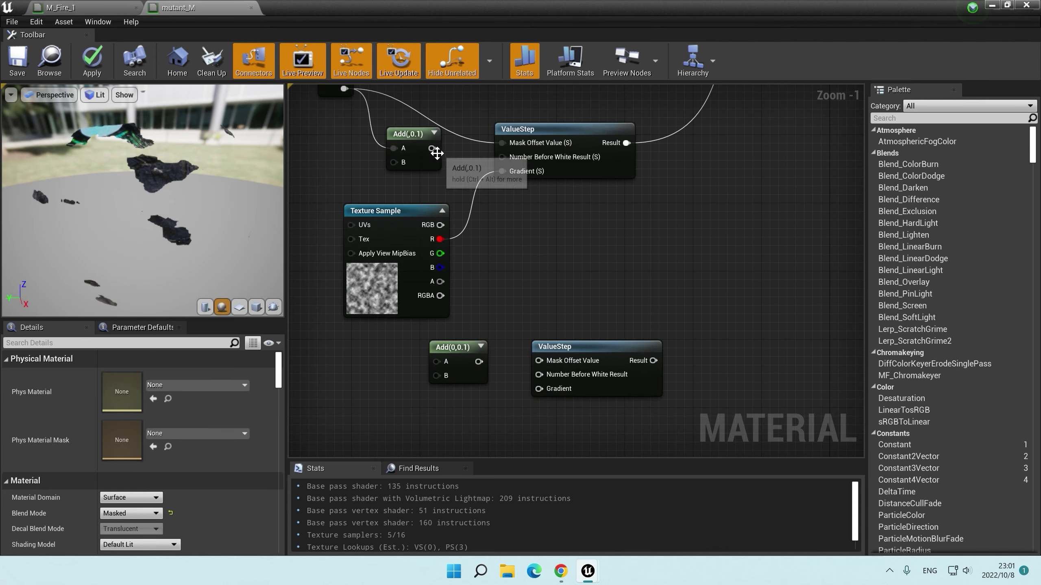
Step: Feed the second ValueStep's Mask Offset from the Add node and its Gradient from noise R
{"action": "left_click", "coordinate": [449, 368]}
{"action": "left_click_drag", "start_coordinate": [538, 372], "coordinate": [558, 331]}
{"action": "key", "text": "Delete"}
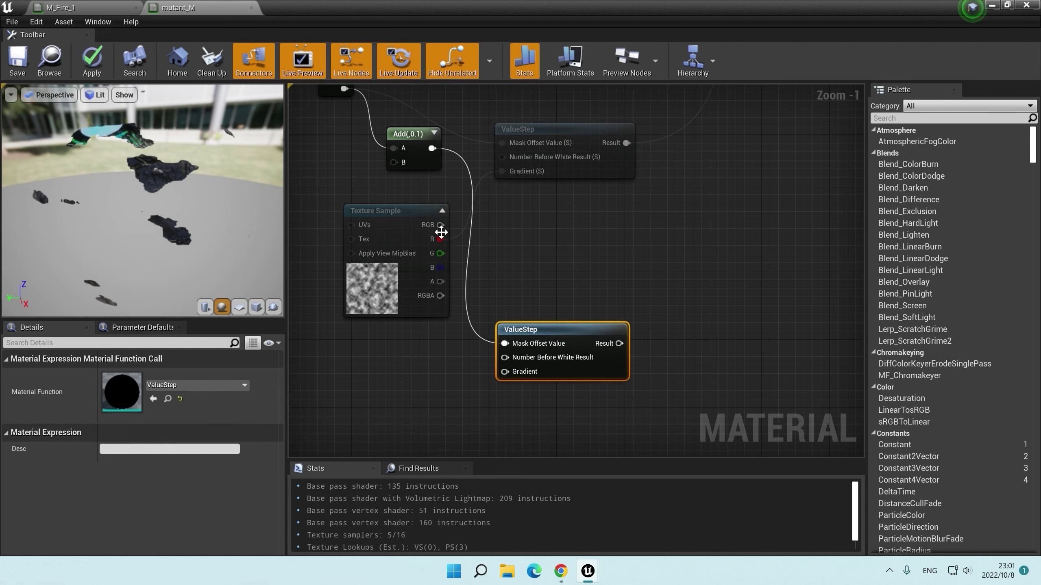
{"action": "left_click_drag", "start_coordinate": [502, 363], "coordinate": [504, 371]}
{"action": "left_click", "coordinate": [579, 270]}
{"action": "right_click_drag", "start_coordinate": [579, 270], "coordinate": [526, 311]}
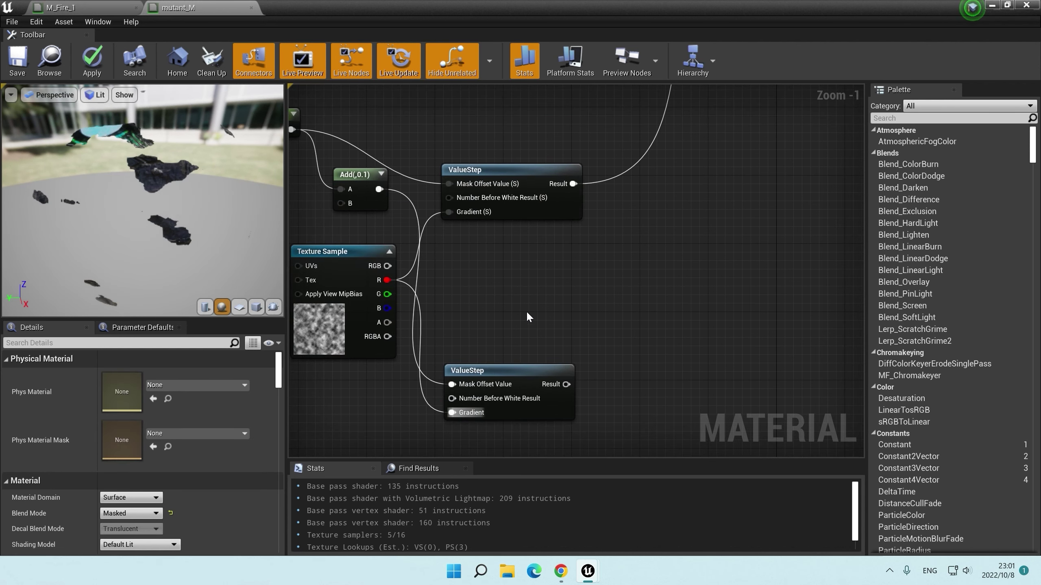
{"action": "right_click", "coordinate": [526, 383]}
{"action": "left_click", "coordinate": [532, 202]}
{"action": "right_click", "coordinate": [508, 180]}
Step: Add a Subtract node that takes the difference between the two ValueStep masks
{"action": "left_click", "coordinate": [553, 207]}
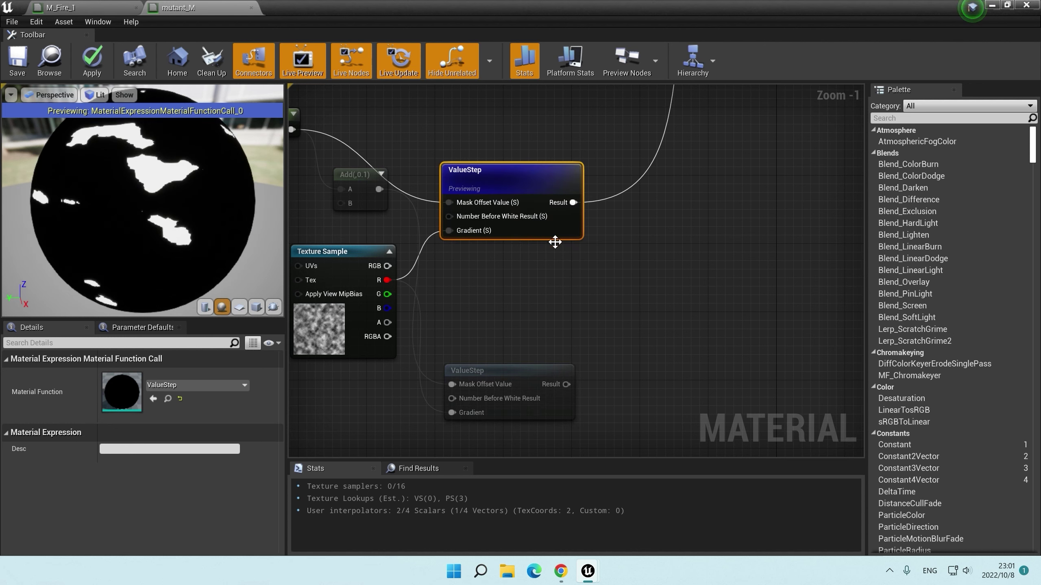
{"action": "left_click", "coordinate": [584, 281]}
{"action": "left_click_drag", "start_coordinate": [566, 384], "coordinate": [550, 326]}
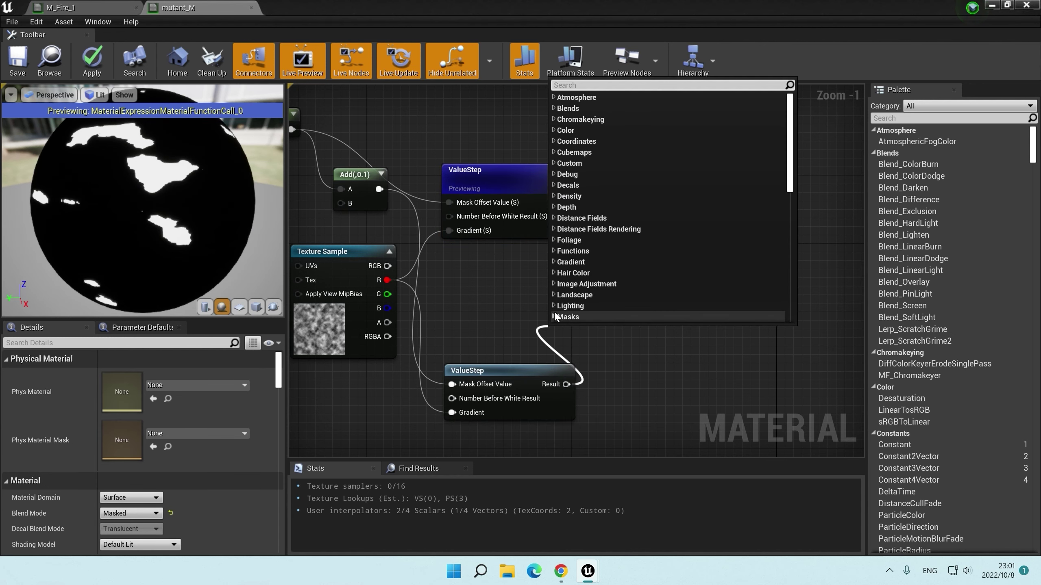
{"action": "type", "text": "sub"}
{"action": "left_click", "coordinate": [553, 311]}
{"action": "mouse_move", "coordinate": [556, 363]}
{"action": "left_mouse_down"}
{"action": "mouse_move", "coordinate": [663, 342]}
{"action": "mouse_move", "coordinate": [574, 202]}
{"action": "left_mouse_up"}
{"action": "left_click", "coordinate": [627, 246]}
{"action": "right_click_drag", "start_coordinate": [627, 269], "coordinate": [587, 289]}
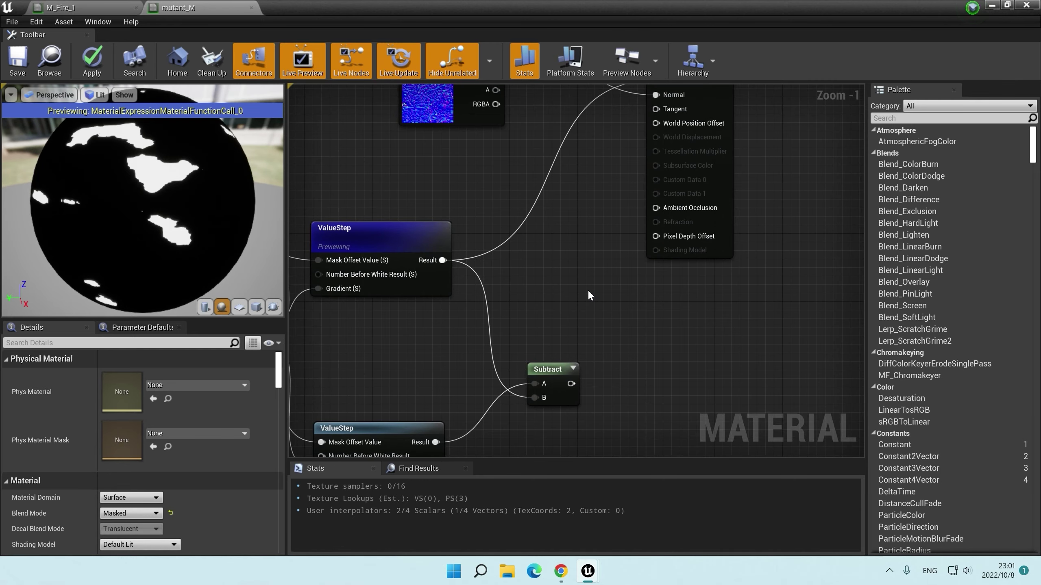
Step: Multiply the difference by a 100,10,1 constant and wire the result into Emissive Color
{"action": "left_click", "coordinate": [611, 303]}
{"action": "left_click_drag", "start_coordinate": [571, 384], "coordinate": [618, 336]}
{"action": "left_click", "coordinate": [537, 262]}
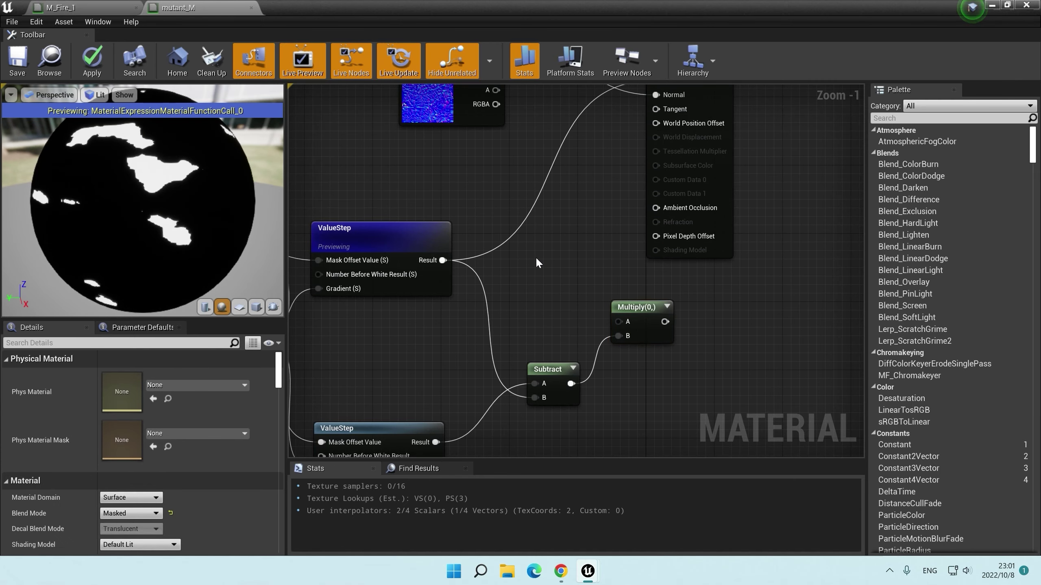
{"action": "left_click", "coordinate": [519, 240]}
{"action": "key", "text": "ctrl+z"}
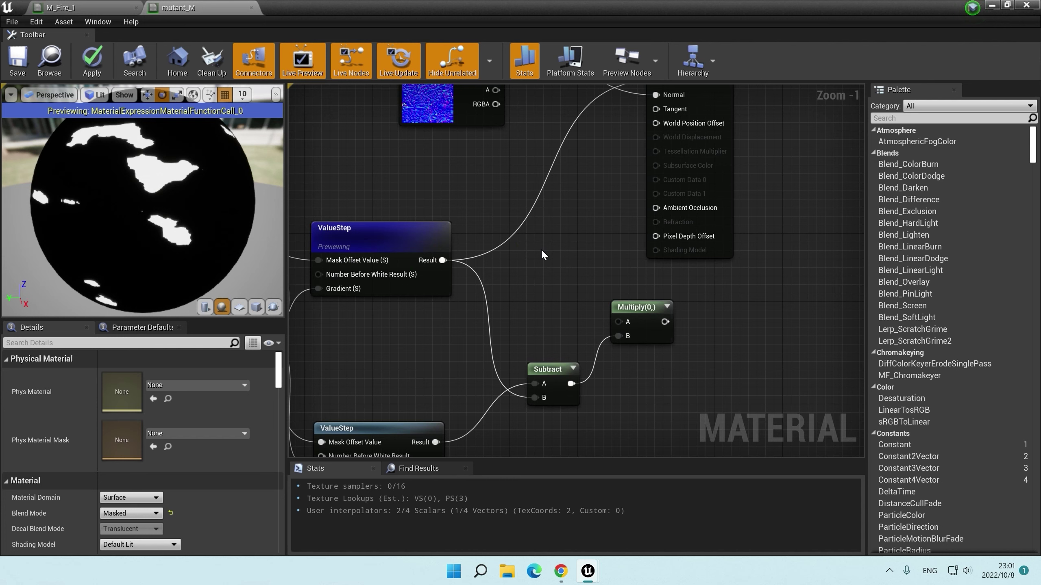
{"action": "left_click", "coordinate": [535, 243]}
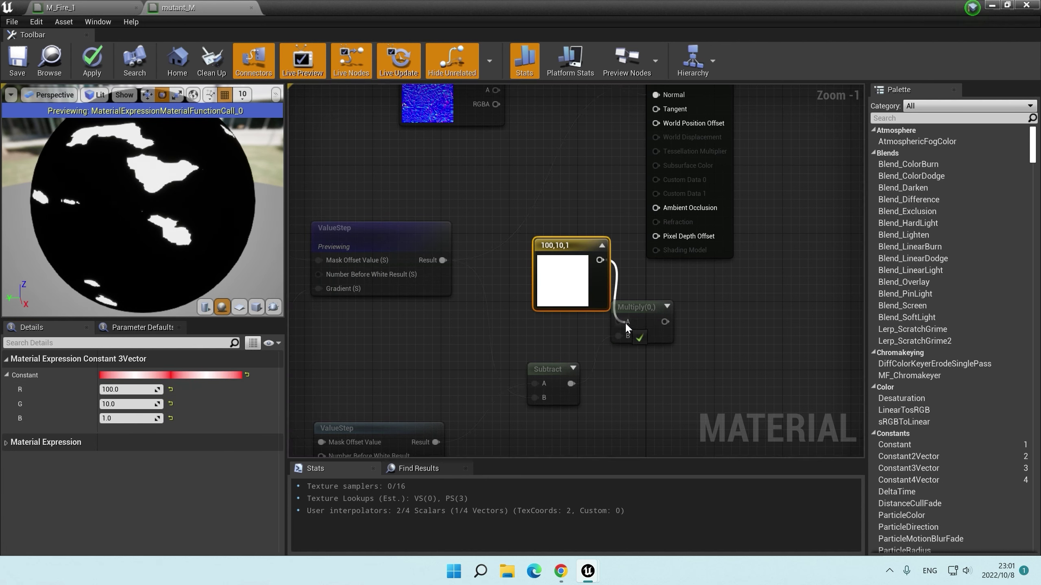
{"action": "left_click_drag", "start_coordinate": [625, 328], "coordinate": [677, 308]}
{"action": "right_click_drag", "start_coordinate": [451, 410], "coordinate": [486, 167]}
Step: Stop previewing the single ValueStep and wire a ValueStep mask into Opacity Mask
{"action": "right_click", "coordinate": [409, 242]}
{"action": "left_click", "coordinate": [467, 279]}
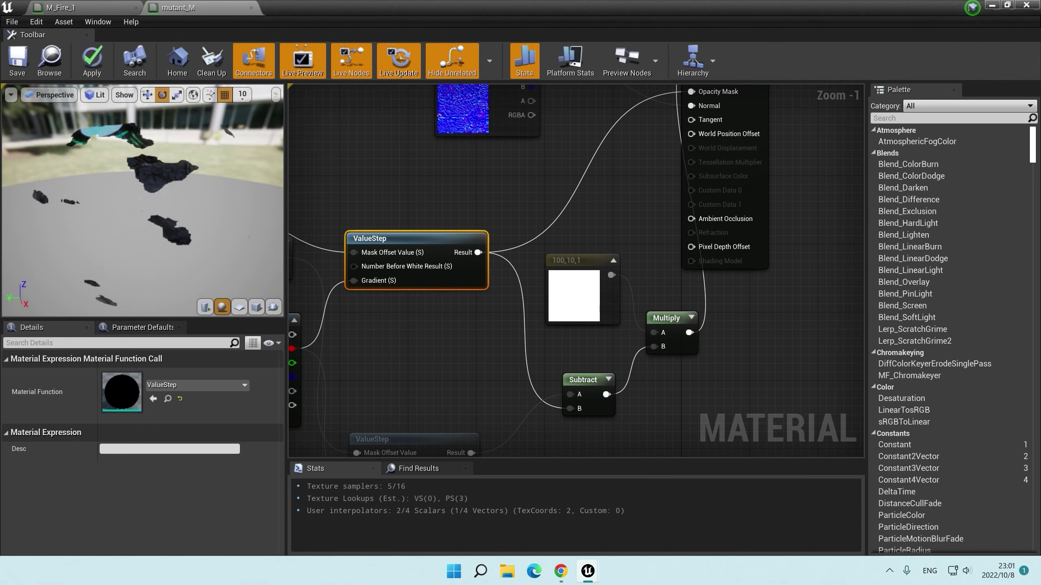
{"action": "scroll", "coordinate": [525, 310], "scroll_direction": "down", "scroll_amount": 1}
{"action": "left_click", "coordinate": [440, 342]}
{"action": "mouse_move", "coordinate": [440, 342]}
{"action": "right_mouse_down"}
{"action": "mouse_move", "coordinate": [535, 303]}
{"action": "mouse_move", "coordinate": [470, 308]}
{"action": "mouse_move", "coordinate": [494, 359]}
{"action": "right_mouse_up"}
{"action": "left_click_drag", "start_coordinate": [499, 452], "coordinate": [652, 190]}
{"action": "left_click_drag", "start_coordinate": [706, 147], "coordinate": [706, 146]}
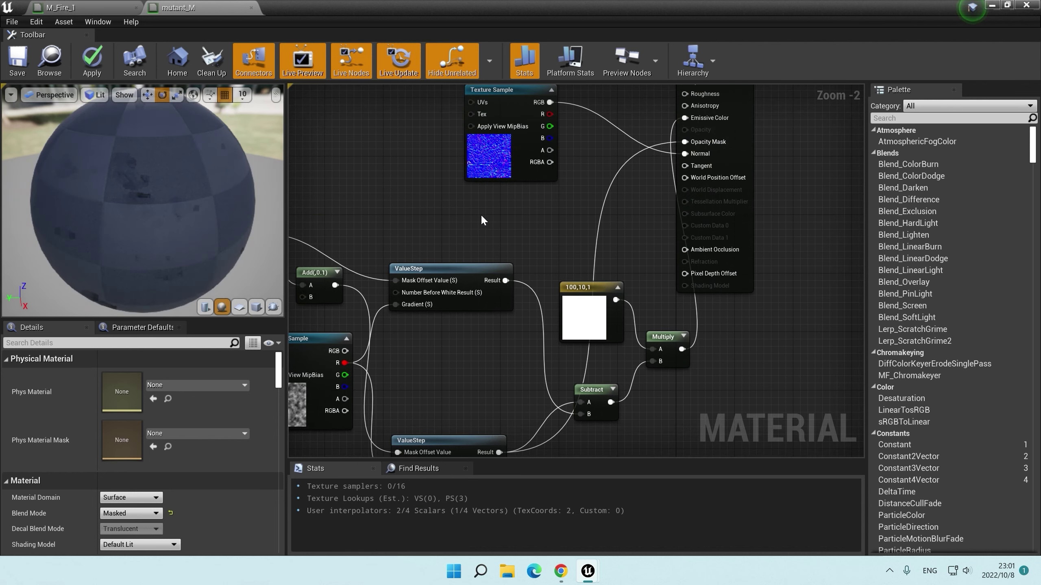
{"action": "right_click_drag", "start_coordinate": [457, 239], "coordinate": [549, 190]}
{"action": "scroll", "coordinate": [549, 190], "scroll_direction": "down", "scroll_amount": 1}
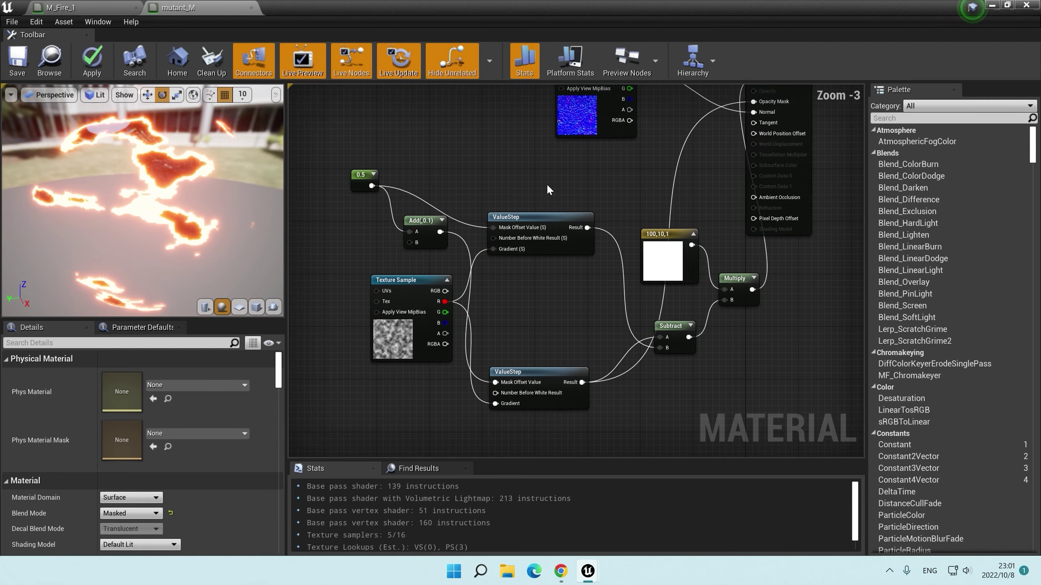
Step: Change the 0.5 constant to 1 and apply the material changes
{"action": "left_click", "coordinate": [353, 178]}
{"action": "left_click", "coordinate": [170, 375]}
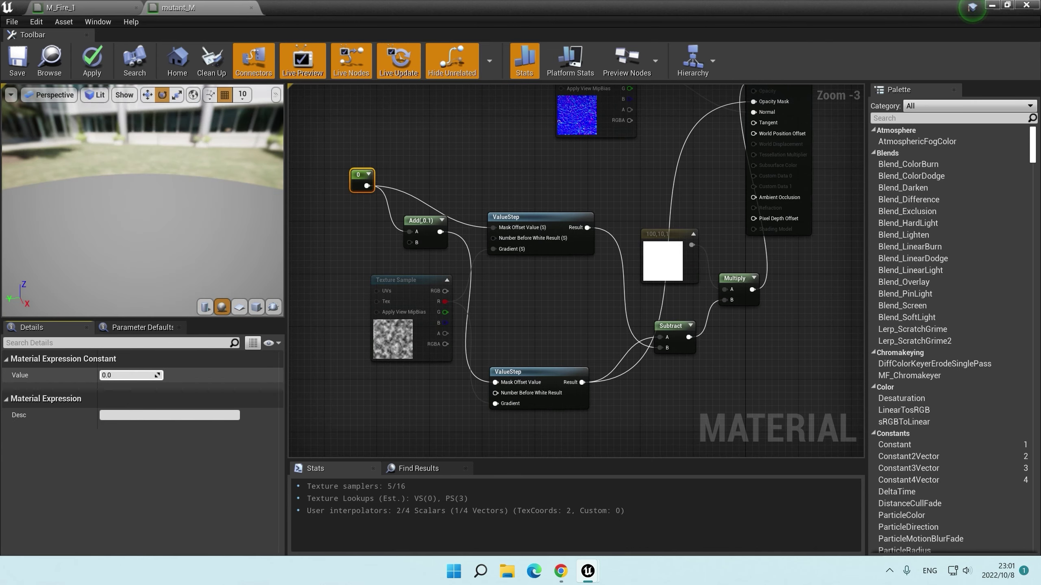
{"action": "type", "text": "1"}
{"action": "key", "text": "Return"}
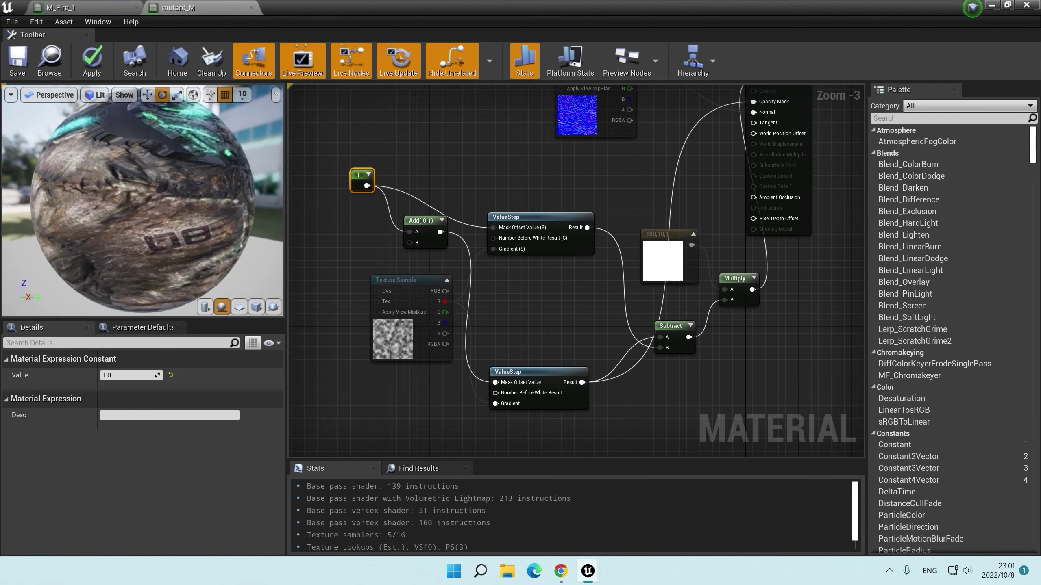
{"action": "left_click", "coordinate": [92, 60]}
Step: Move the lower ValueStep and the Add node up into a row
{"action": "right_click_drag", "start_coordinate": [368, 222], "coordinate": [420, 260]}
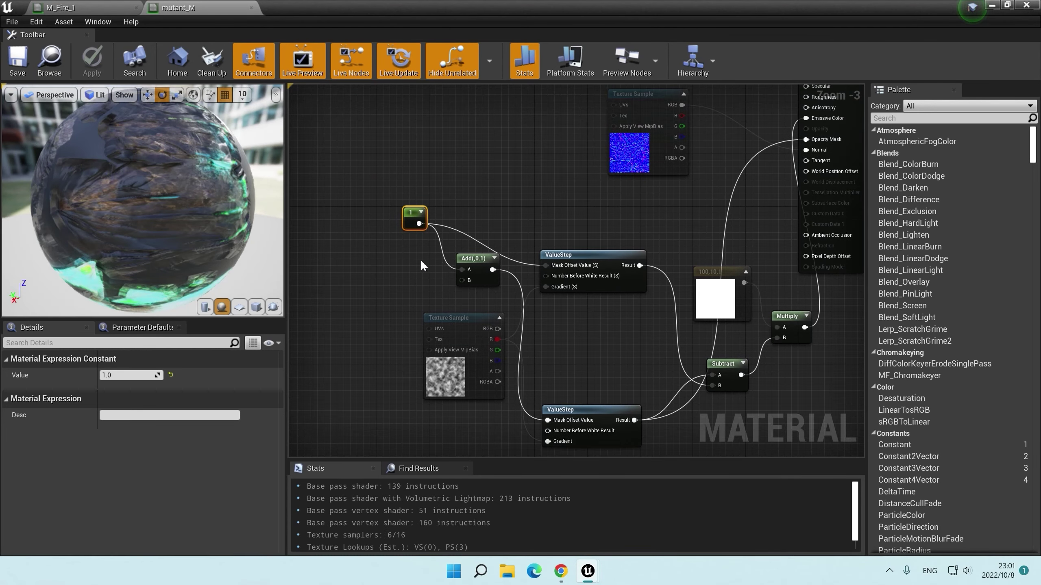
{"action": "scroll", "coordinate": [471, 279], "scroll_direction": "up", "scroll_amount": 1}
{"action": "left_click_drag", "start_coordinate": [492, 414], "coordinate": [491, 181]}
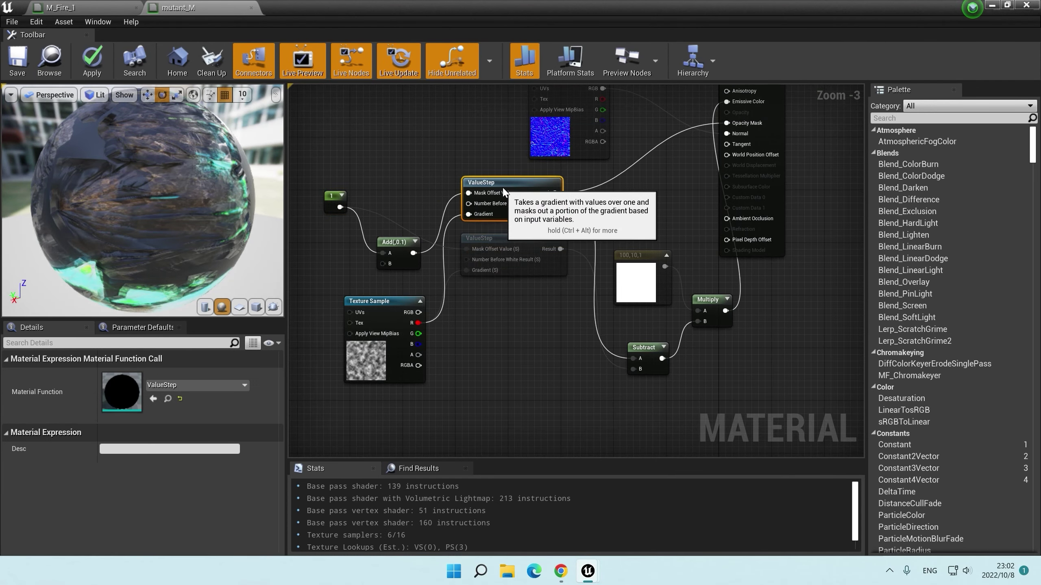
{"action": "left_click_drag", "start_coordinate": [396, 245], "coordinate": [398, 180]}
{"action": "scroll", "coordinate": [398, 197], "scroll_direction": "up", "scroll_amount": 2}
{"action": "left_click", "coordinate": [760, 398]}
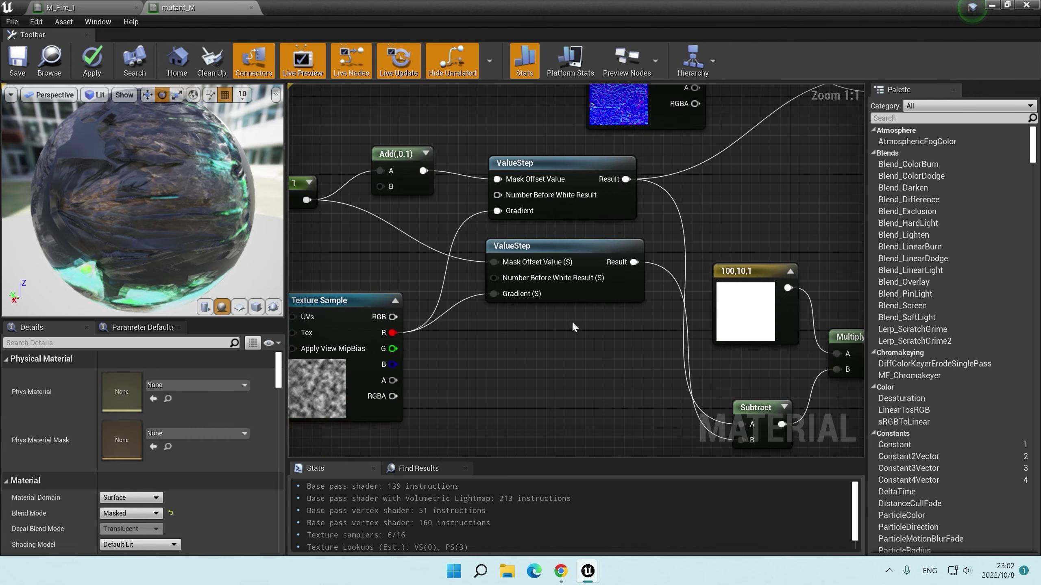
Step: Line up the Subtract, Multiply and 100,10,1 constant nodes beside the ValueSteps
{"action": "right_click_drag", "start_coordinate": [761, 399], "coordinate": [629, 390]}
{"action": "left_click_drag", "start_coordinate": [629, 390], "coordinate": [605, 186]}
{"action": "right_click_drag", "start_coordinate": [605, 189], "coordinate": [535, 204]}
{"action": "scroll", "coordinate": [535, 246], "scroll_direction": "down", "scroll_amount": 2}
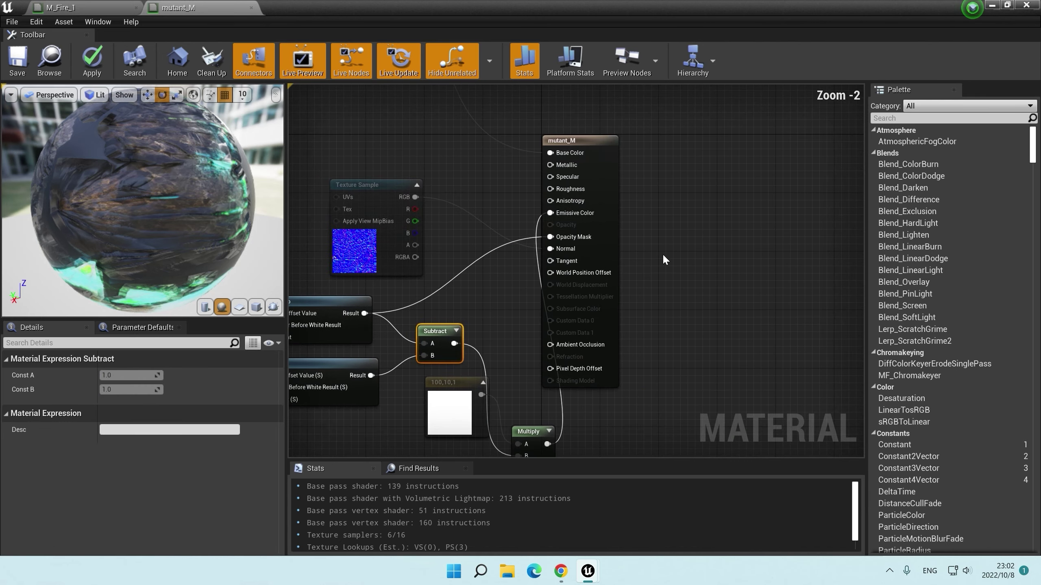
{"action": "left_click", "coordinate": [684, 149]}
{"action": "right_click_drag", "start_coordinate": [685, 149], "coordinate": [706, 117]}
{"action": "left_click_drag", "start_coordinate": [551, 400], "coordinate": [559, 284]}
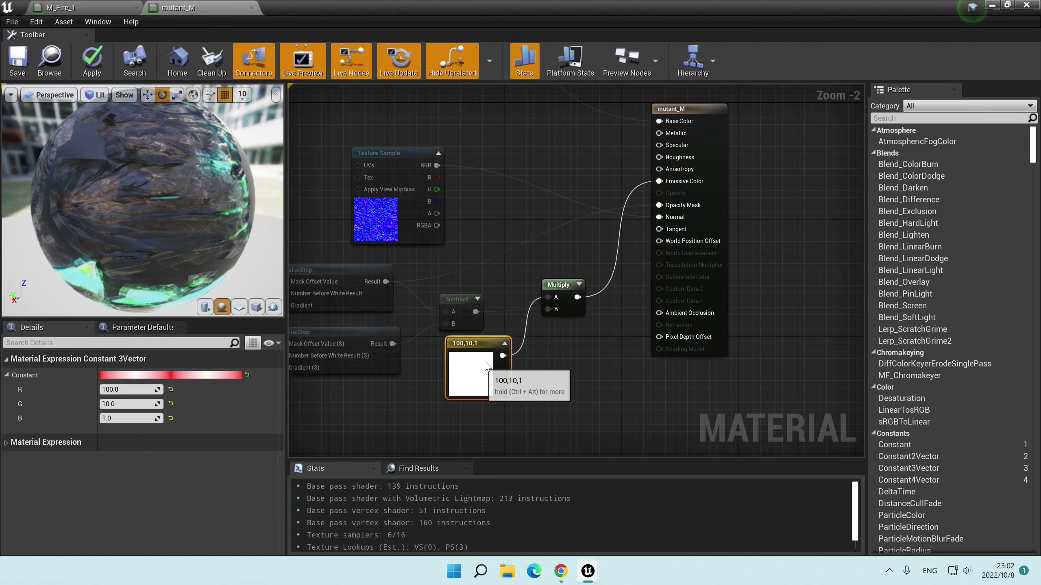
{"action": "left_click_drag", "start_coordinate": [503, 385], "coordinate": [512, 246]}
{"action": "left_click", "coordinate": [573, 259]}
{"action": "right_click_drag", "start_coordinate": [579, 258], "coordinate": [630, 331]}
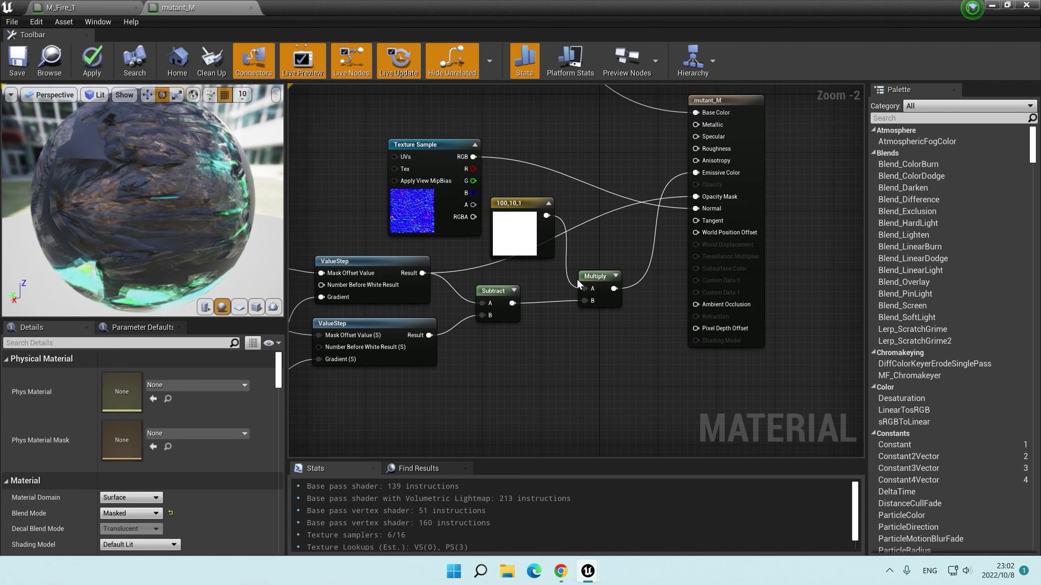
{"action": "scroll", "coordinate": [630, 331], "scroll_direction": "down", "scroll_amount": 1}
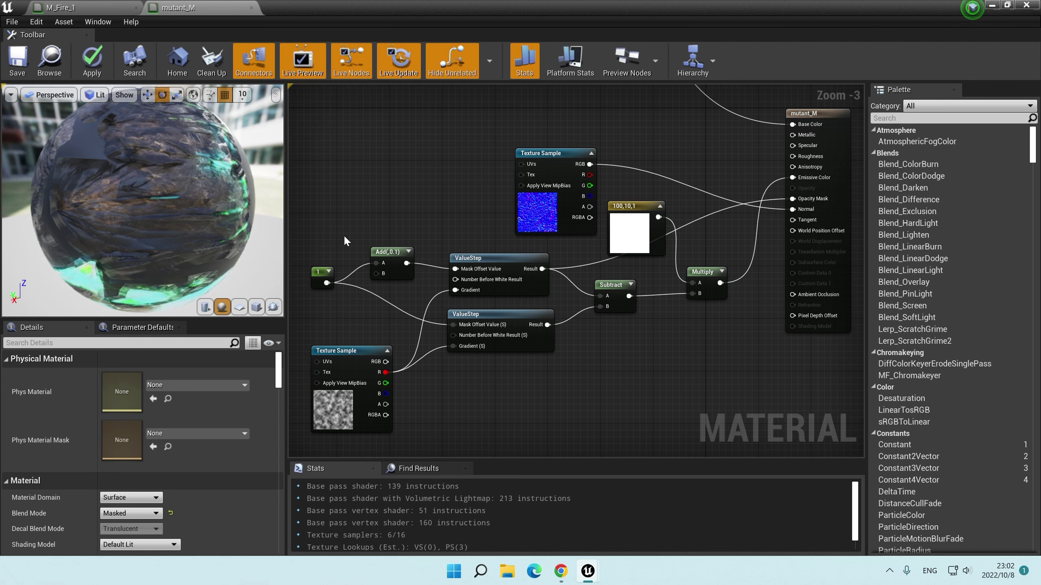
Step: Save the mutant_M material and add a new scalar parameter named Mask
{"action": "left_click", "coordinate": [22, 72]}
{"action": "right_click_drag", "start_coordinate": [289, 185], "coordinate": [371, 179]}
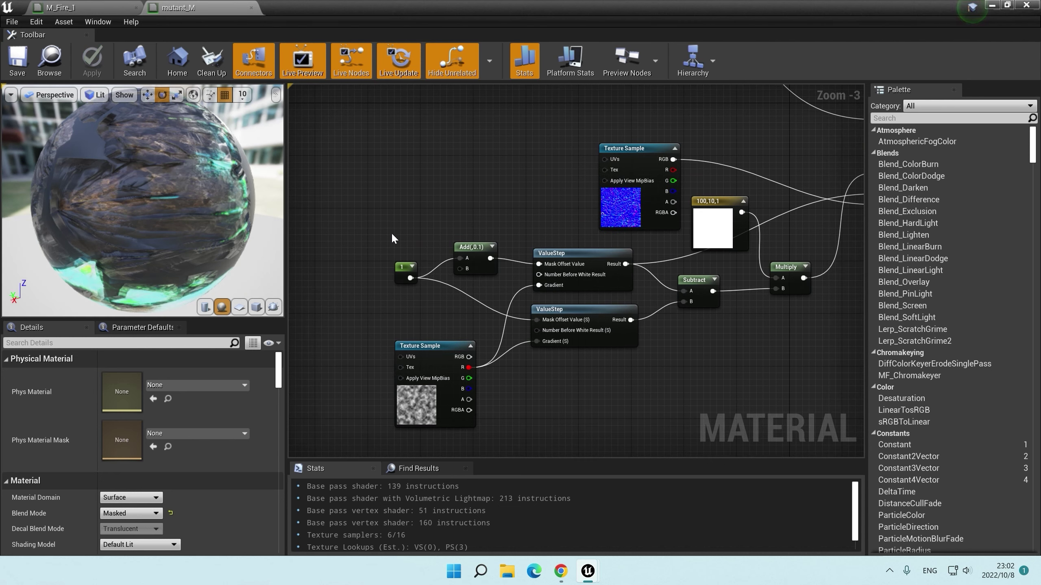
{"action": "scroll", "coordinate": [372, 203], "scroll_direction": "up", "scroll_amount": 3}
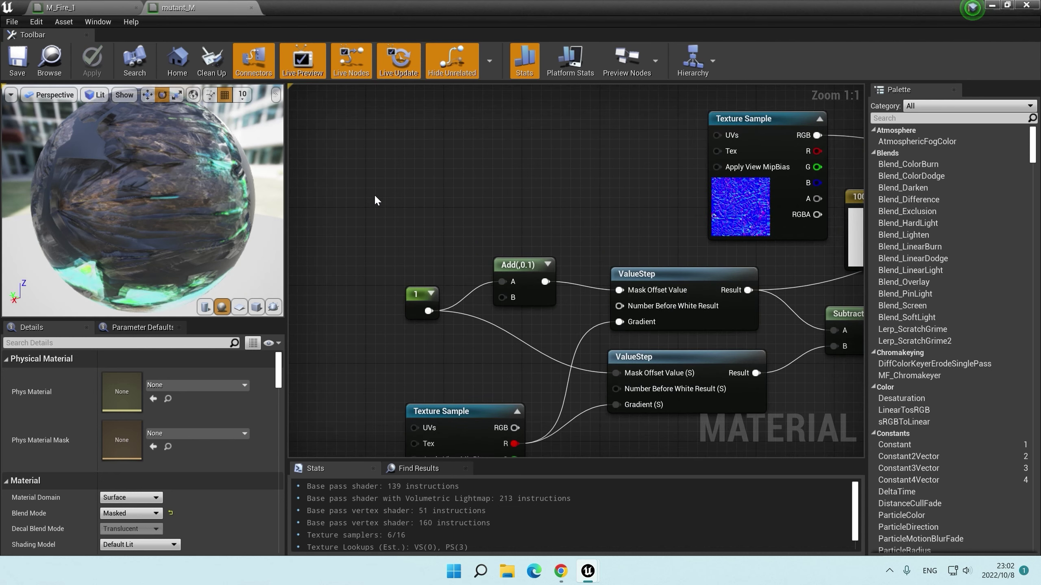
{"action": "left_click", "coordinate": [381, 192]}
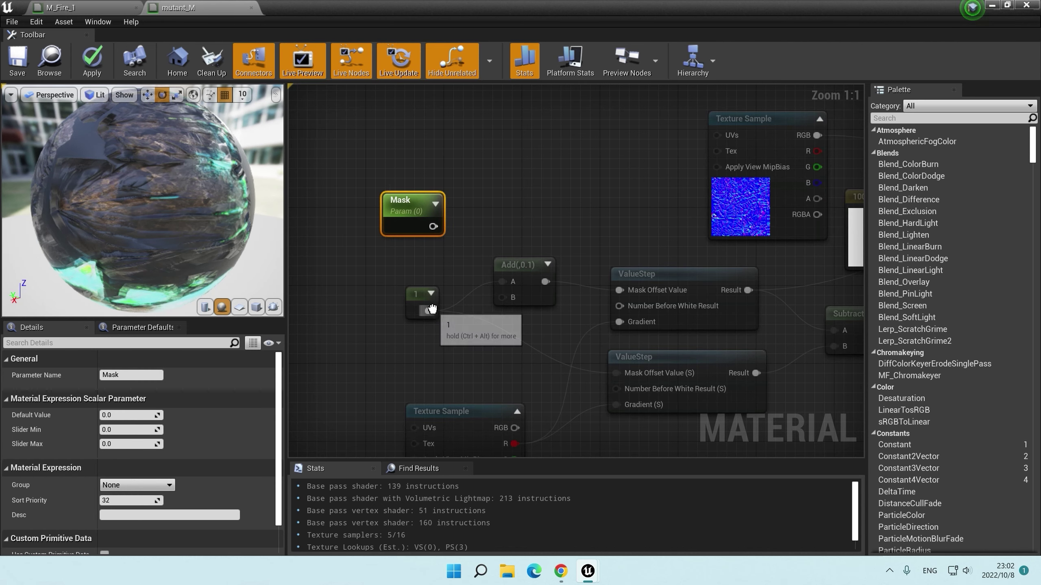
Step: Move the constant's wires onto the Mask parameter, set its default to 1 and apply
{"action": "mouse_move", "coordinate": [429, 310]}
{"action": "left_mouse_down", "text": "ctrl"}
{"action": "mouse_move", "coordinate": [433, 227]}
{"action": "mouse_move", "coordinate": [365, 236]}
{"action": "left_mouse_up", "text": "ctrl"}
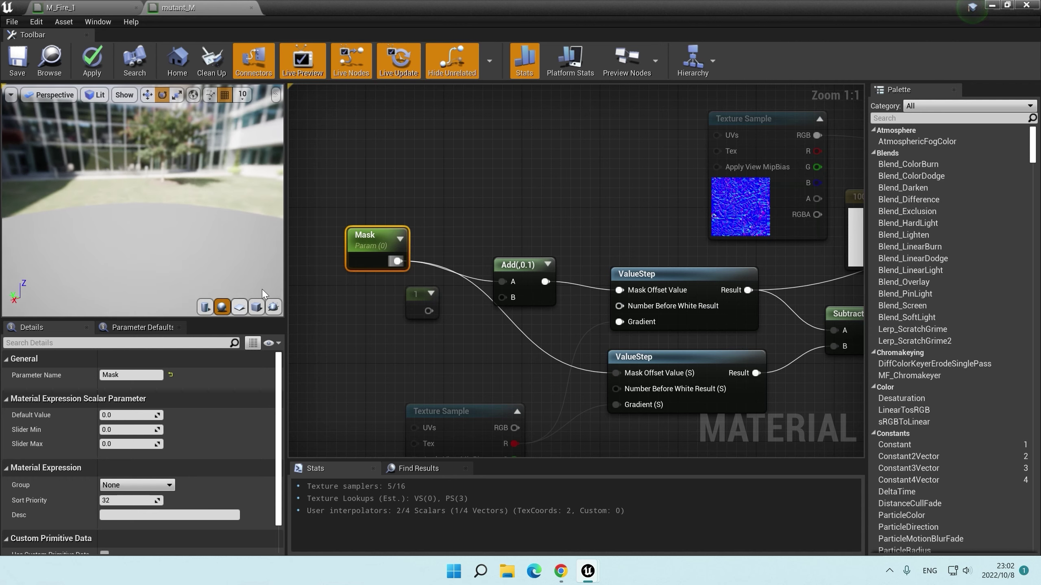
{"action": "type", "text": "1"}
{"action": "key", "text": "Return"}
{"action": "left_click", "coordinate": [17, 60]}
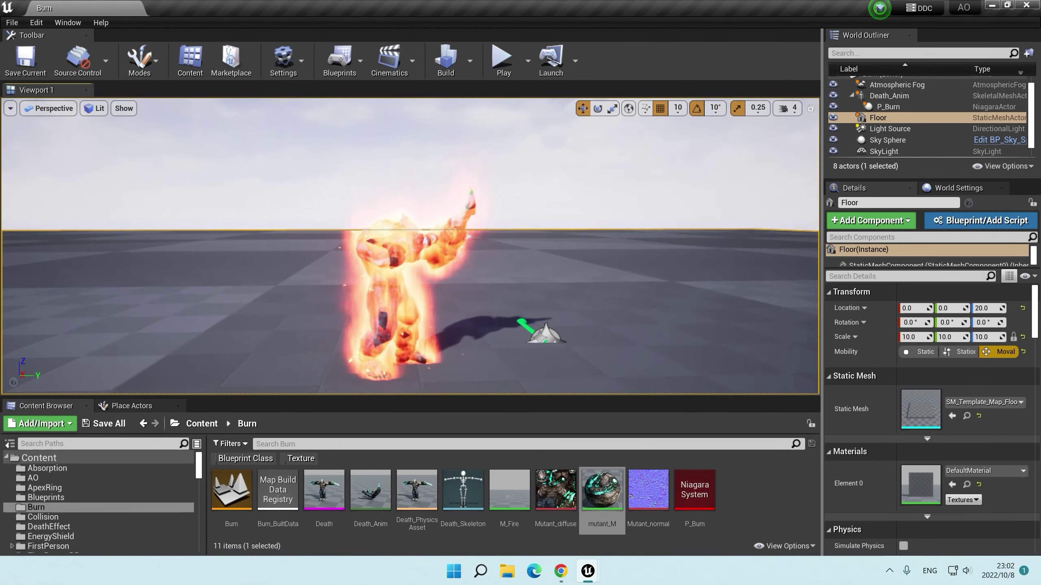
Step: Select the P_Burn fire effect and open the Burn level's Level Blueprint from Blueprints
{"action": "right_click_drag", "start_coordinate": [446, 294], "coordinate": [446, 287]}
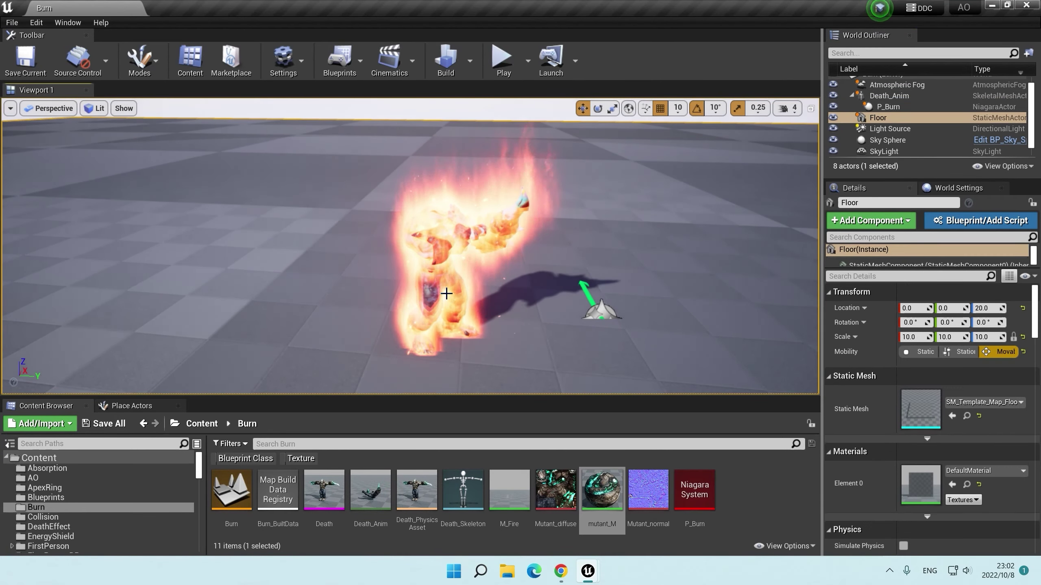
{"action": "left_click", "coordinate": [451, 246]}
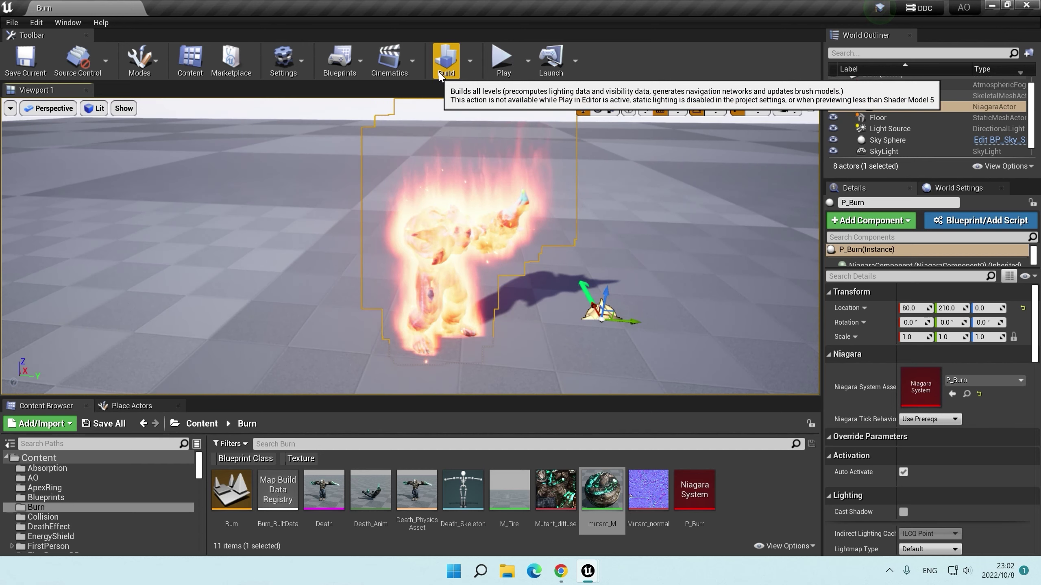
{"action": "right_click_drag", "start_coordinate": [451, 255], "coordinate": [451, 238]}
{"action": "right_click_drag", "start_coordinate": [328, 188], "coordinate": [334, 180]}
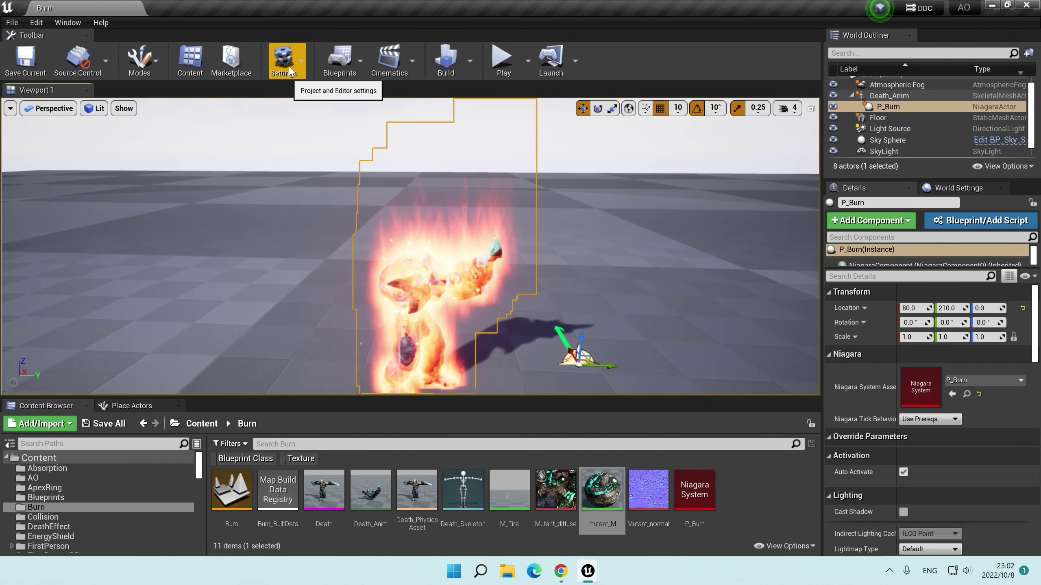
{"action": "left_click", "coordinate": [300, 75]}
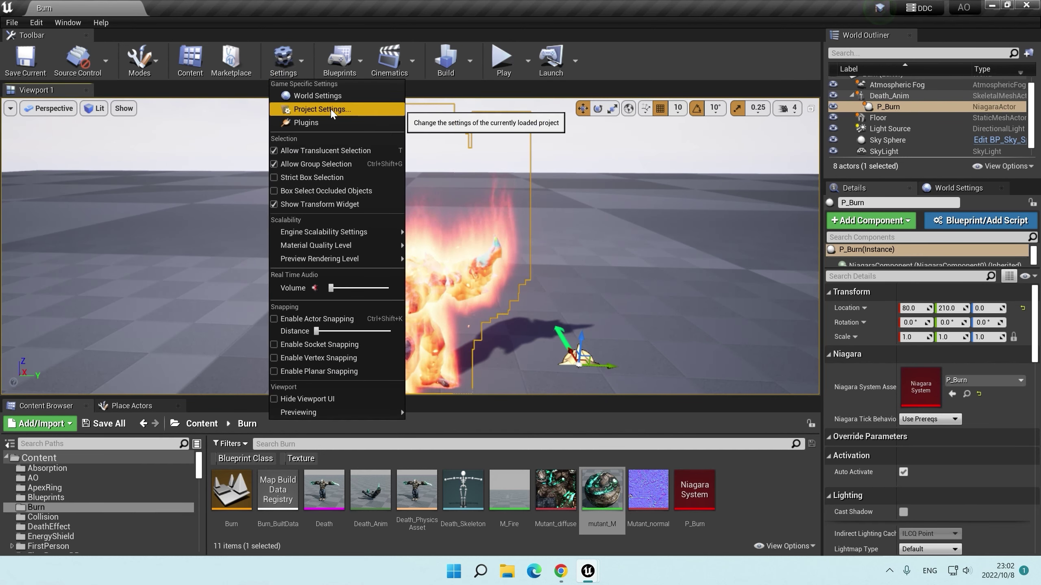
{"action": "left_click", "coordinate": [340, 61]}
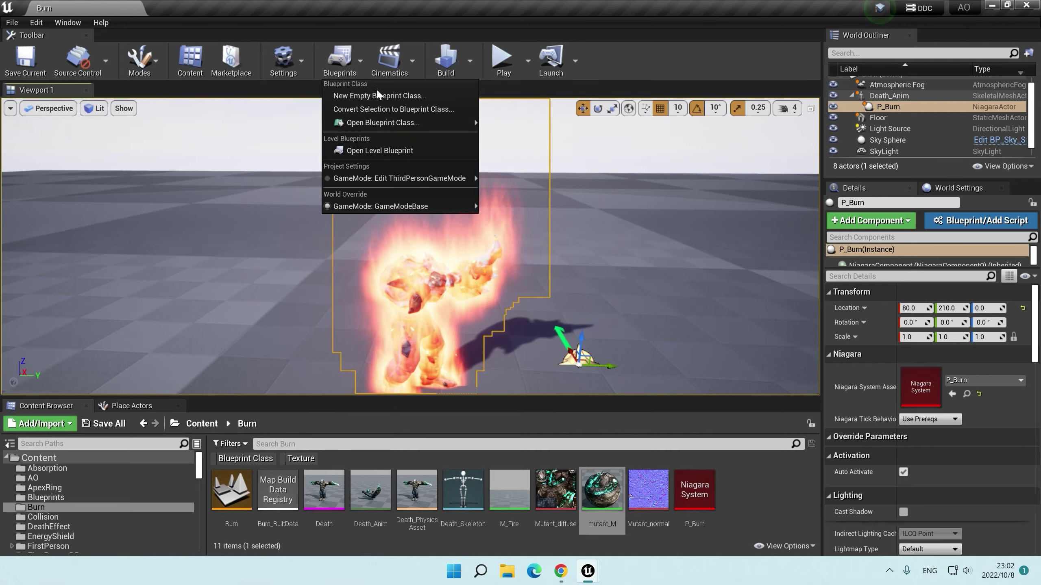
{"action": "left_click", "coordinate": [379, 150]}
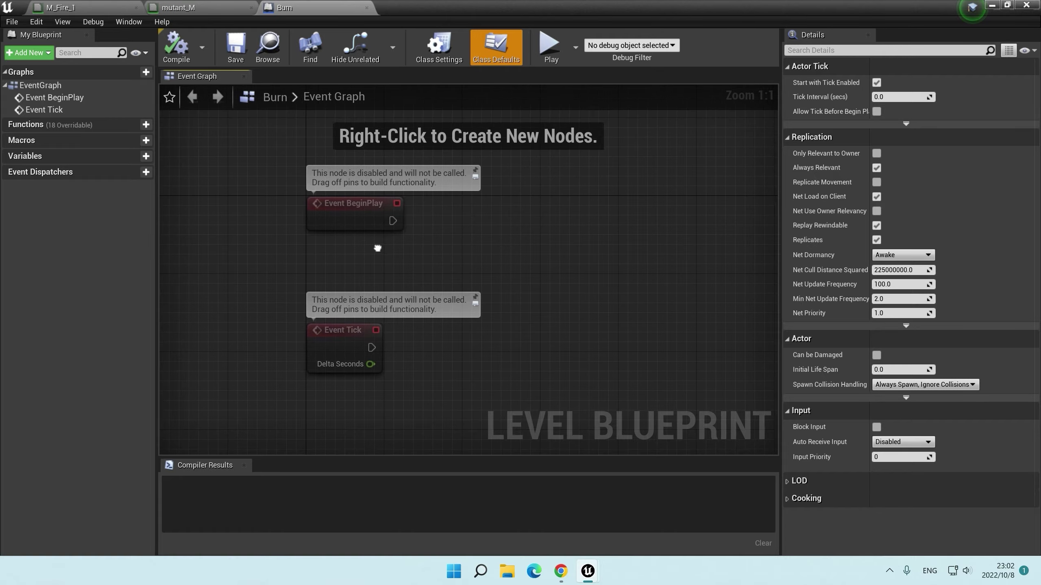
Step: Add a Death_Anim reference node beside Event BeginPlay in the Level Blueprint
{"action": "key", "text": "alt+Tab"}
{"action": "left_click", "coordinate": [901, 96]}
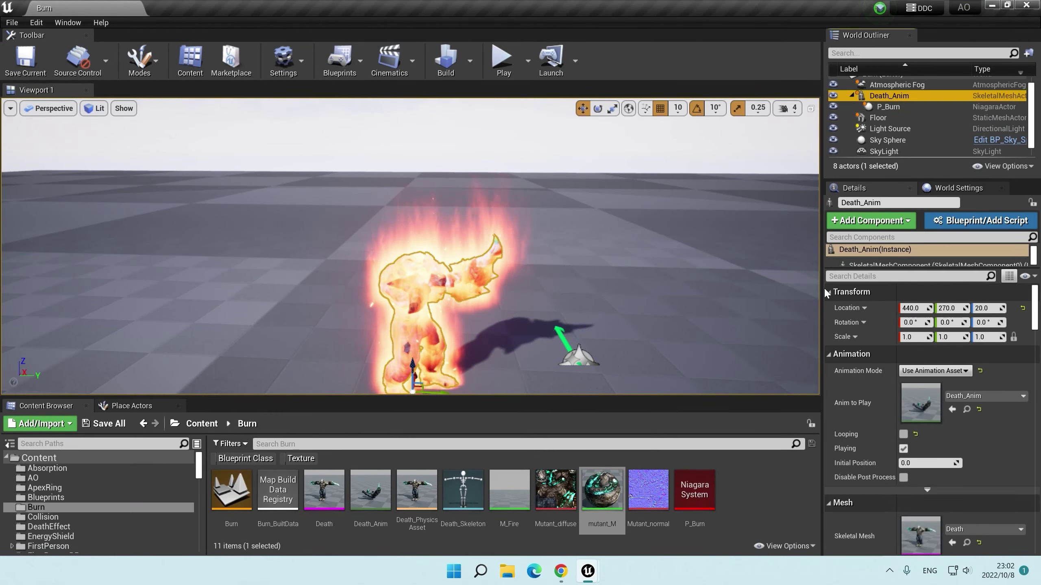
{"action": "scroll", "coordinate": [883, 410], "scroll_direction": "down", "scroll_amount": 3}
{"action": "key", "text": "alt+Tab"}
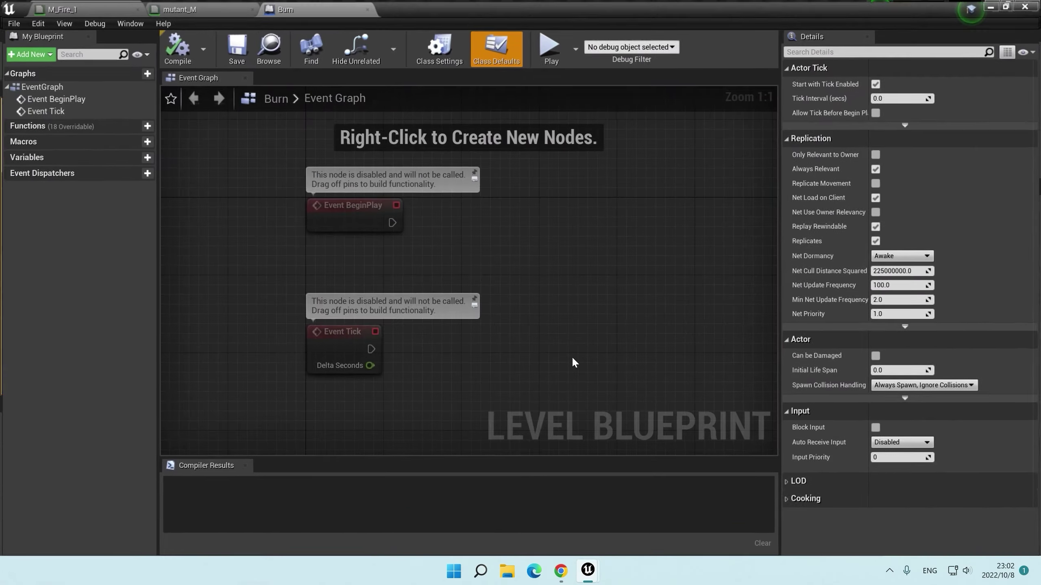
{"action": "right_click", "coordinate": [476, 233]}
{"action": "left_click", "coordinate": [535, 291]}
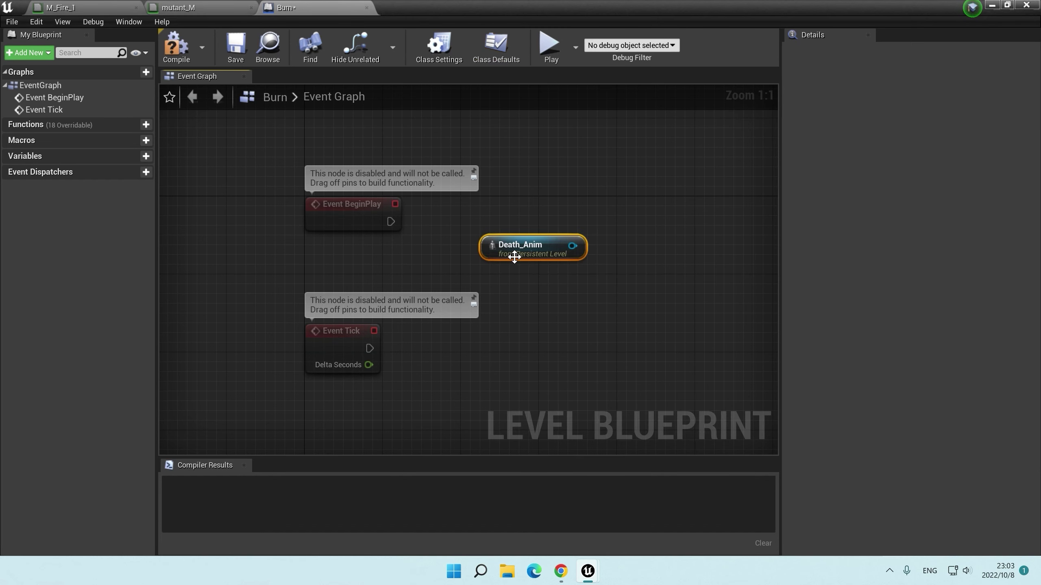
{"action": "left_click_drag", "start_coordinate": [541, 251], "coordinate": [388, 269]}
Step: Create a Dynamic Material Instance node from Death_Anim, triggered by Event BeginPlay
{"action": "left_click_drag", "start_coordinate": [487, 237], "coordinate": [488, 236]}
{"action": "type", "text": "dy"}
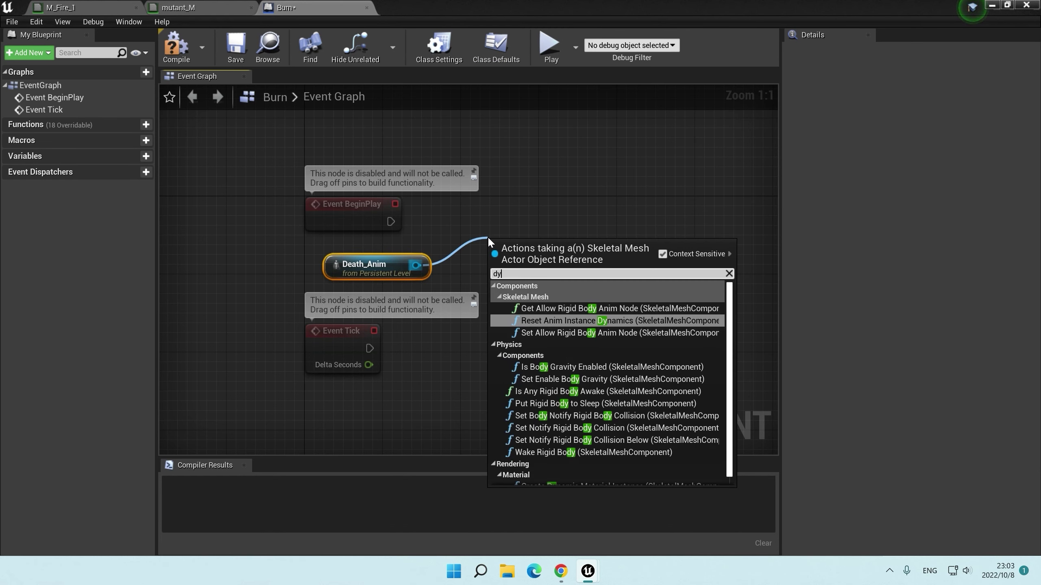
{"action": "left_click", "coordinate": [619, 479]}
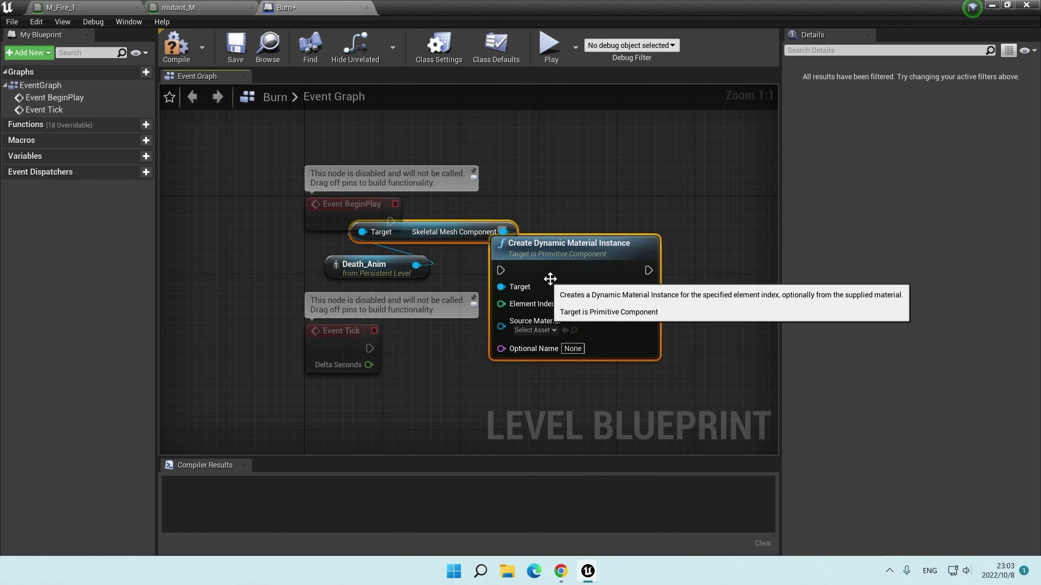
{"action": "left_click_drag", "start_coordinate": [547, 275], "coordinate": [668, 308]}
{"action": "right_click_drag", "start_coordinate": [645, 220], "coordinate": [586, 257]}
{"action": "left_click_drag", "start_coordinate": [627, 308], "coordinate": [666, 231]}
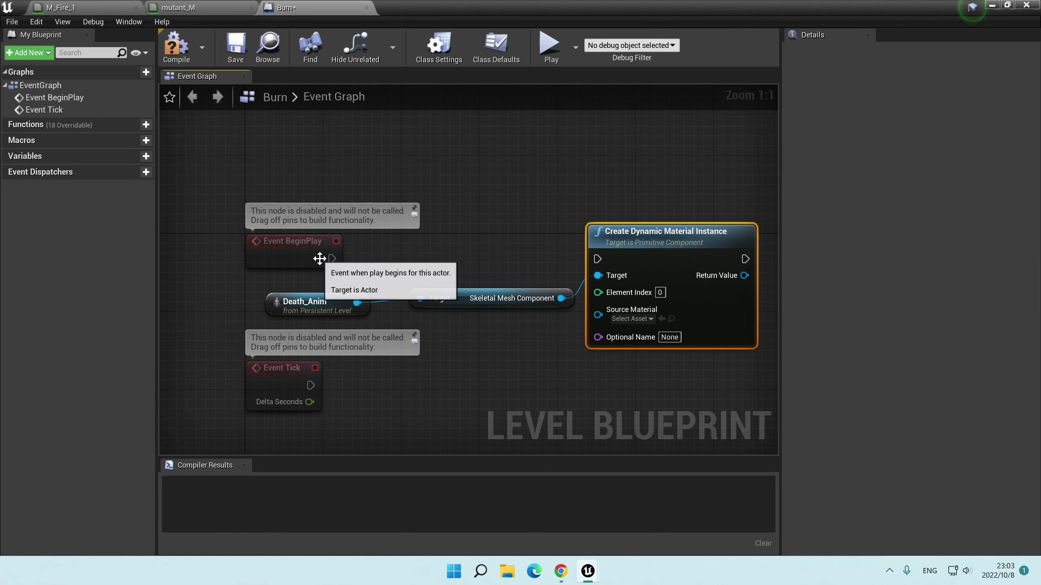
Step: Add a Timeline node after the Create Dynamic Material Instance node
{"action": "left_click_drag", "start_coordinate": [332, 258], "coordinate": [597, 258]}
{"action": "right_click_drag", "start_coordinate": [604, 180], "coordinate": [446, 230]}
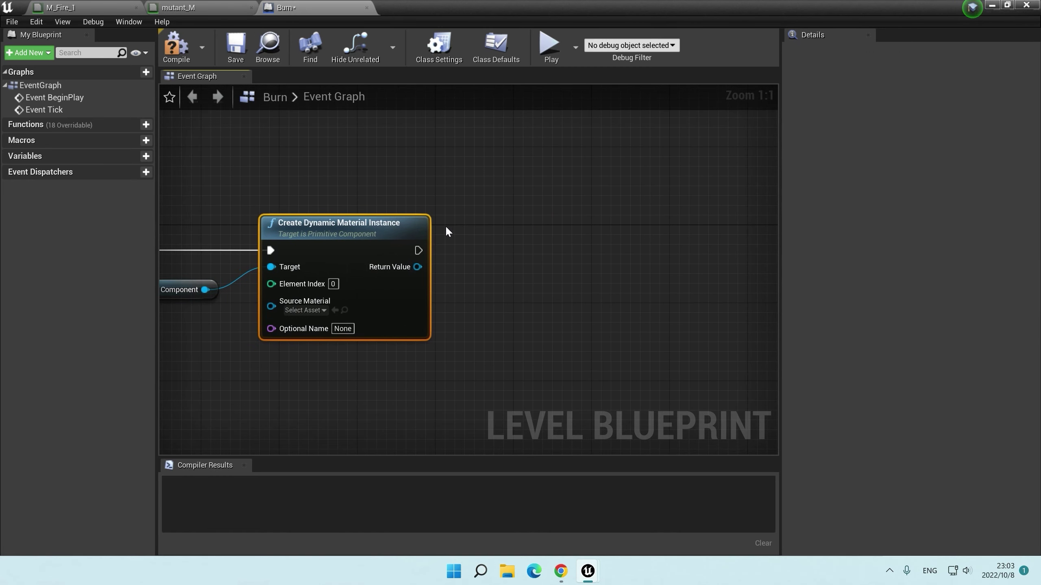
{"action": "left_click_drag", "start_coordinate": [491, 254], "coordinate": [567, 232]}
{"action": "type", "text": "time"}
{"action": "left_click", "coordinate": [518, 522]}
Step: Connect Timeline_0's Play from Start and give it a two-key float track with 3-second length
{"action": "left_click_drag", "start_coordinate": [541, 267], "coordinate": [418, 250]}
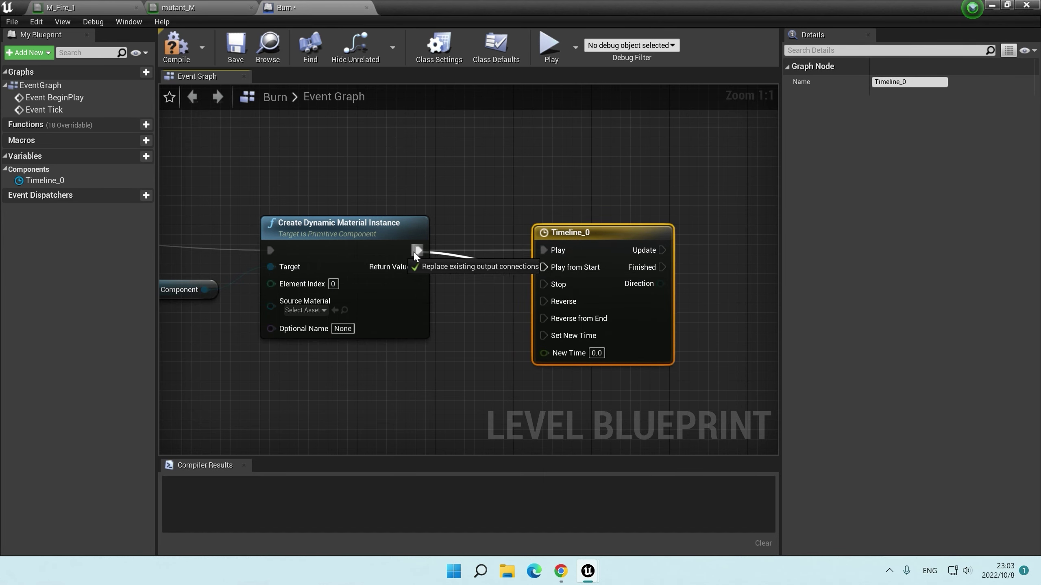
{"action": "right_click_drag", "start_coordinate": [665, 240], "coordinate": [505, 209]}
{"action": "double_click", "coordinate": [479, 274]}
{"action": "left_click", "coordinate": [174, 109]}
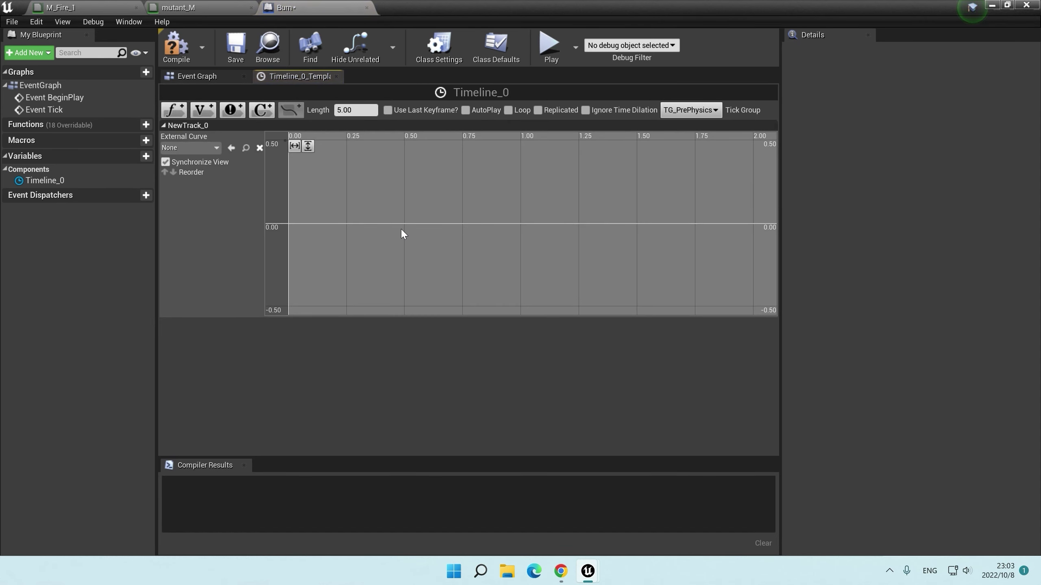
{"action": "left_click", "coordinate": [464, 224], "text": "shift"}
{"action": "left_click", "coordinate": [287, 223], "text": "shift"}
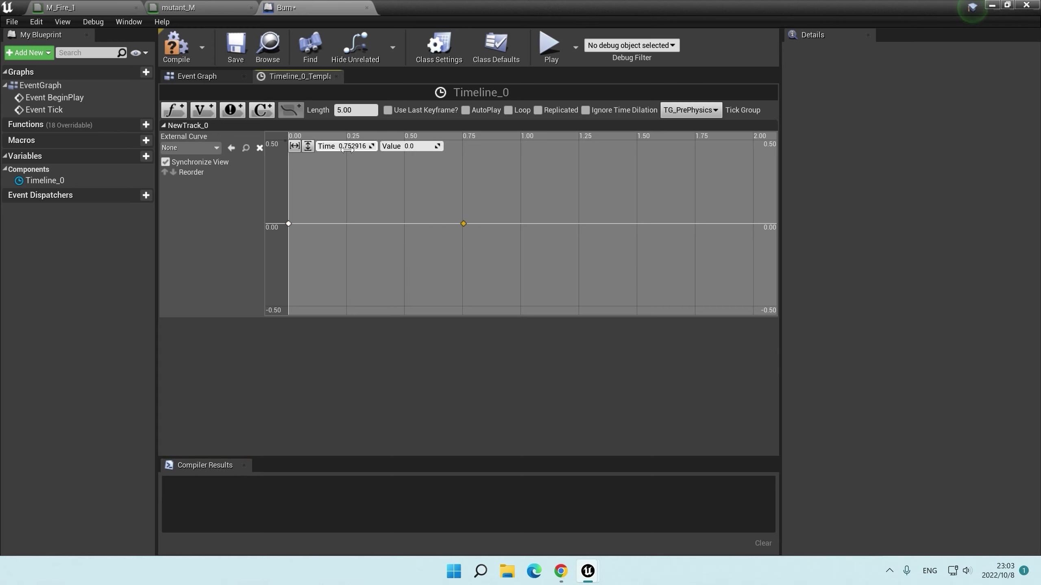
{"action": "left_click", "coordinate": [355, 109]}
{"action": "type", "text": "3"}
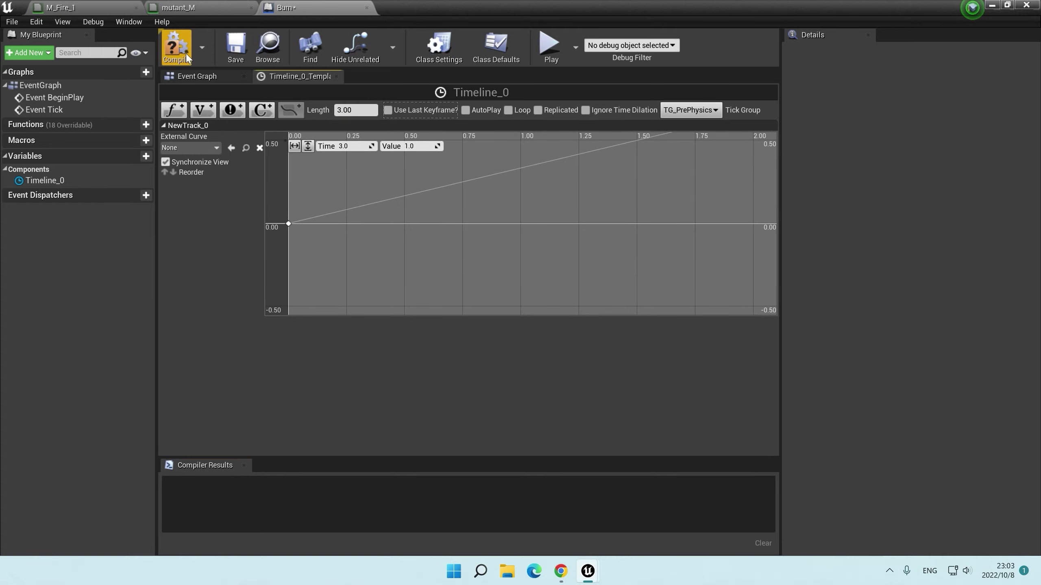
{"action": "left_click", "coordinate": [210, 83]}
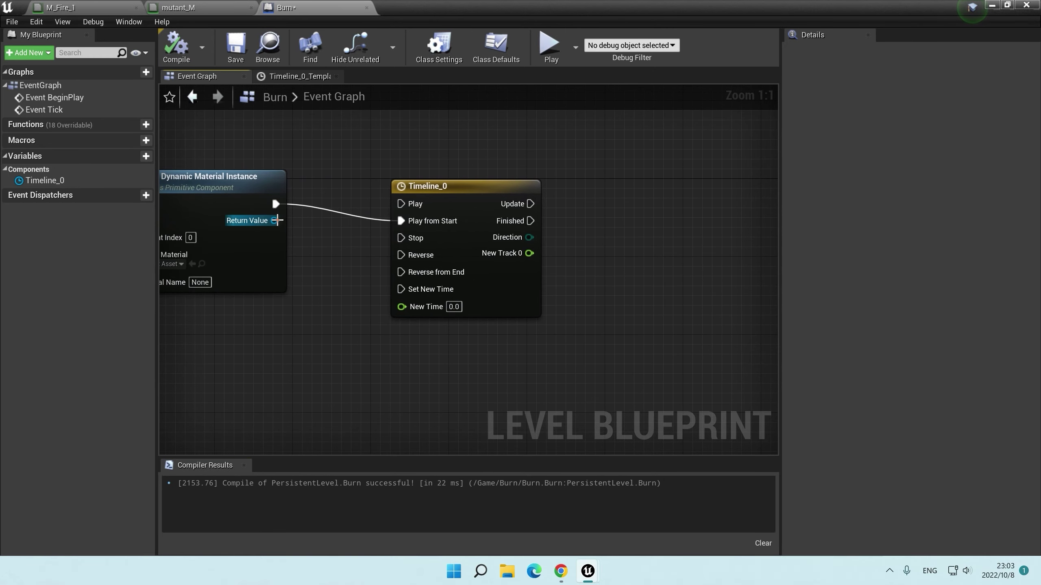
Step: Add Set Scalar Parameter Value on the material instance, driven by Update and New Track 0
{"action": "left_click_drag", "start_coordinate": [274, 221], "coordinate": [633, 228]}
{"action": "type", "text": "sets"}
{"action": "key", "text": "BackSpace"}
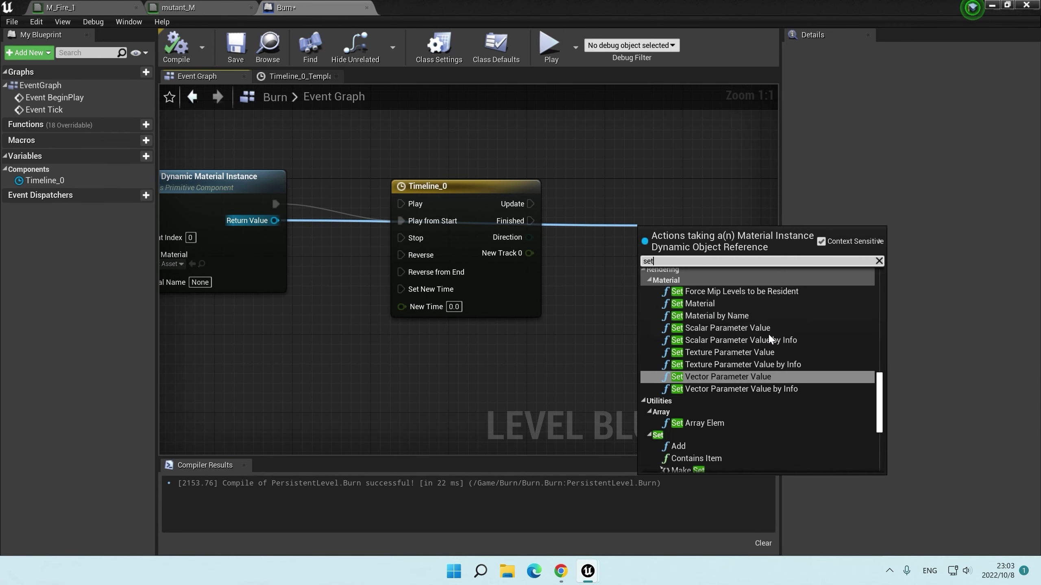
{"action": "left_click", "coordinate": [692, 394]}
{"action": "left_click_drag", "start_coordinate": [531, 204], "coordinate": [566, 213]}
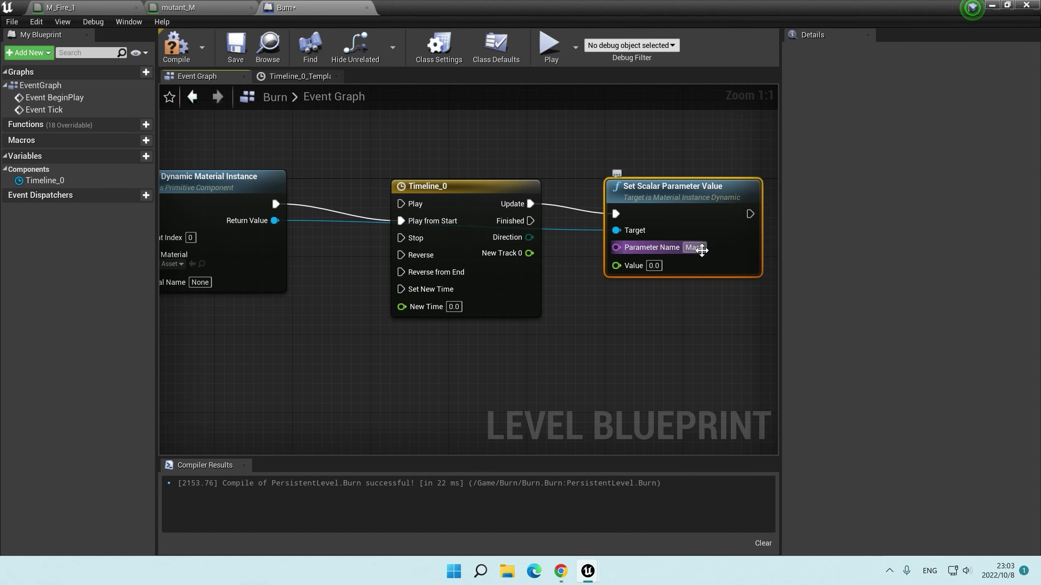
{"action": "left_click_drag", "start_coordinate": [529, 255], "coordinate": [529, 255]}
Step: Fit the curve, set the last key to 0, then compile and save the Level Blueprint
{"action": "double_click", "coordinate": [460, 245]}
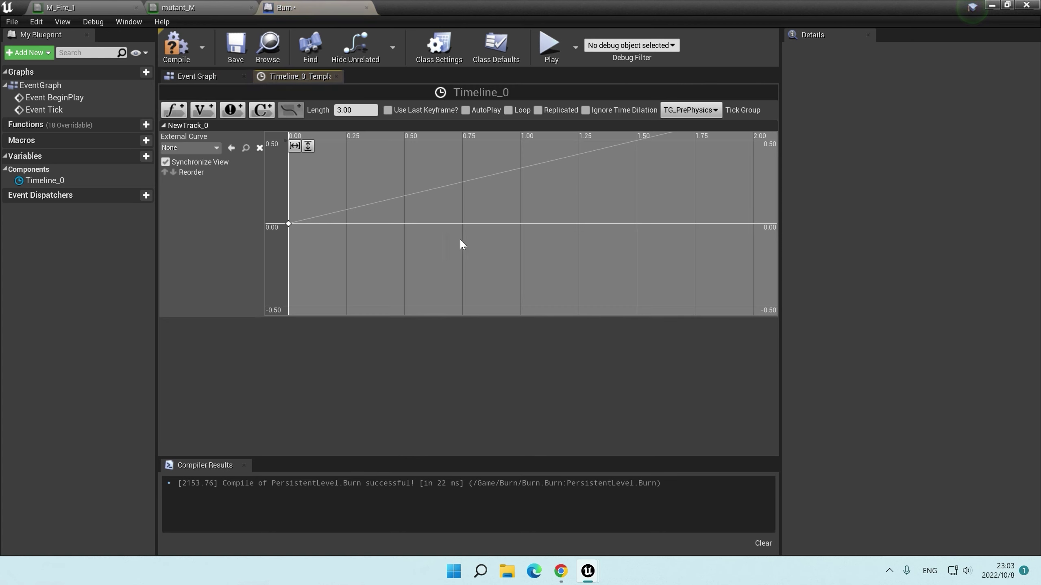
{"action": "left_click", "coordinate": [300, 147]}
{"action": "type", "text": "0"}
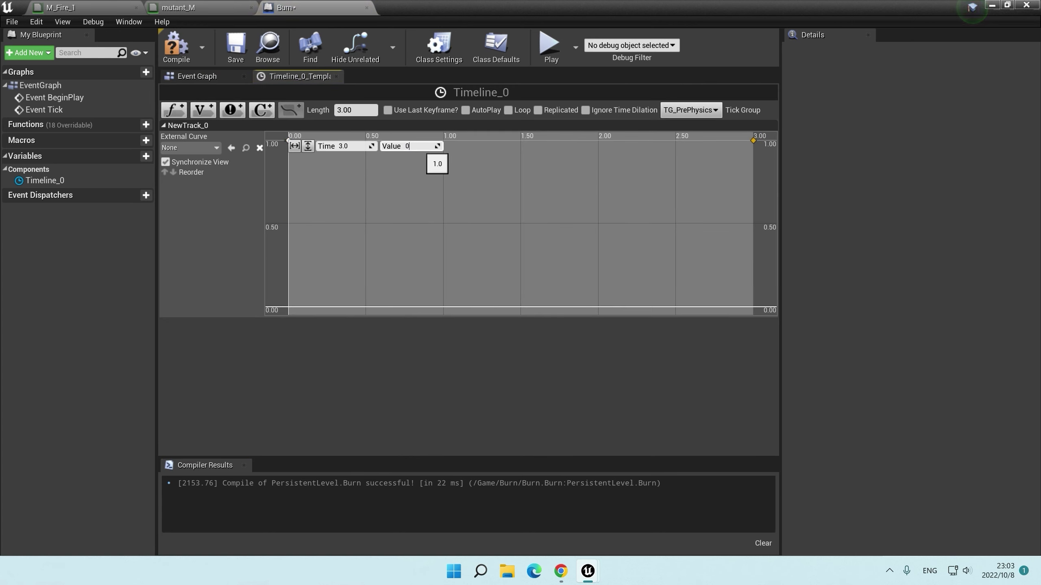
{"action": "key", "text": "Return"}
{"action": "left_click", "coordinate": [176, 45]}
{"action": "left_click", "coordinate": [235, 45]}
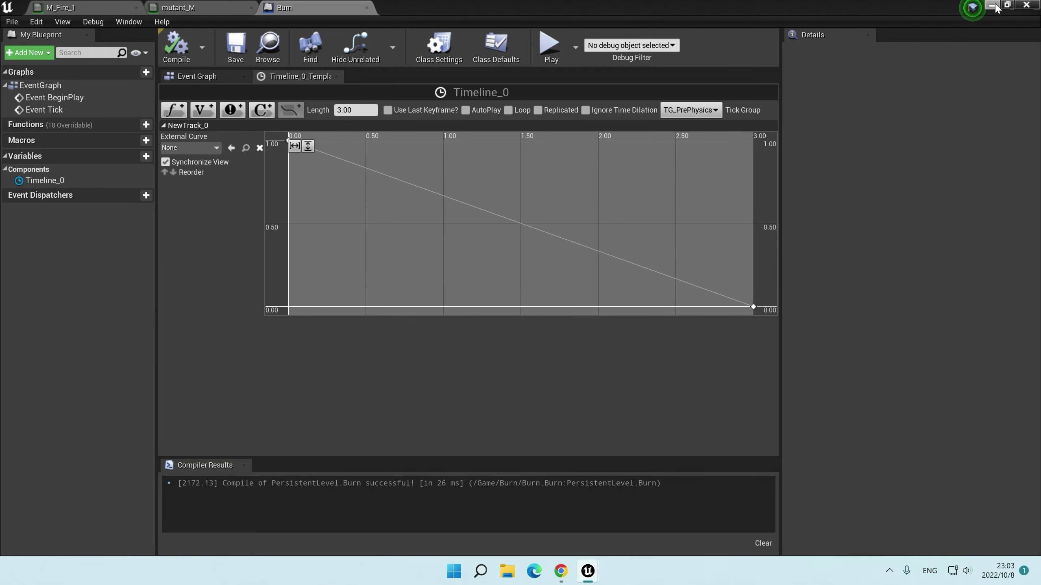
Step: Play-test the dissolve, lengthen the timeline to 10 seconds, and test it again
{"action": "left_click", "coordinate": [991, 6]}
{"action": "left_click", "coordinate": [512, 61]}
{"action": "left_click", "coordinate": [549, 85]}
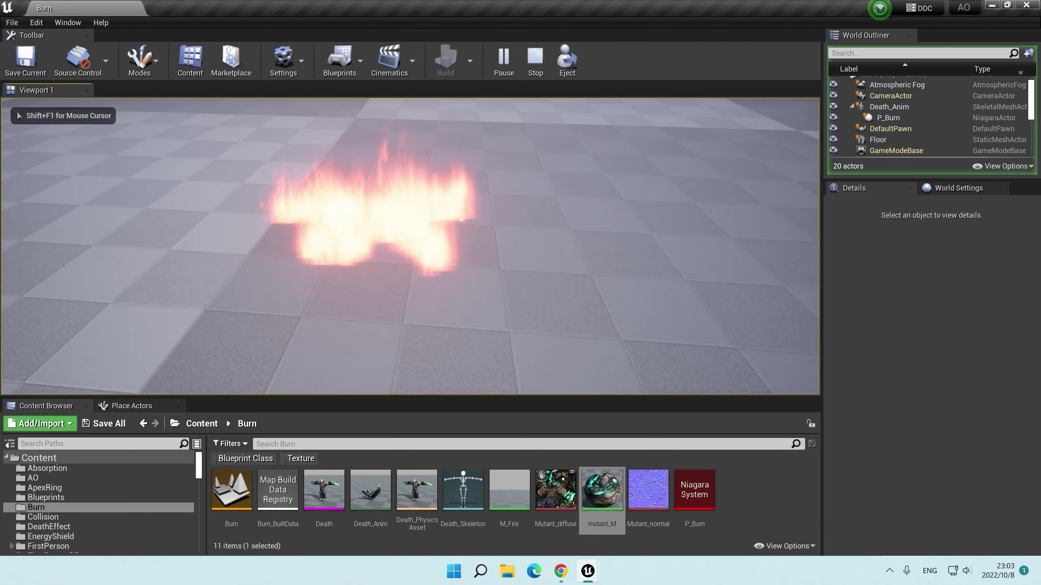
{"action": "key", "text": "Escape"}
{"action": "mouse_move", "coordinate": [588, 570]}
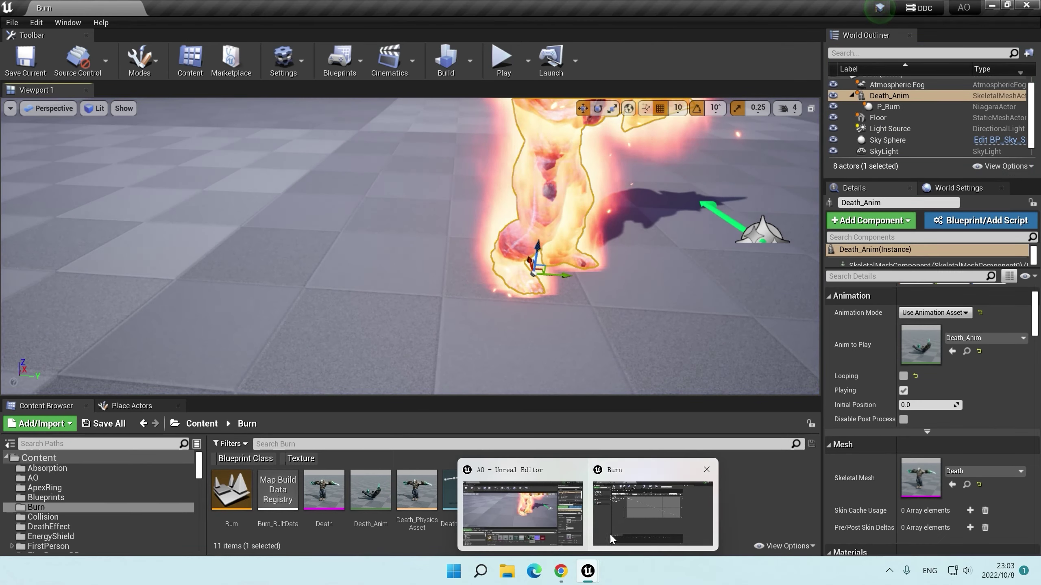
{"action": "left_click", "coordinate": [612, 539]}
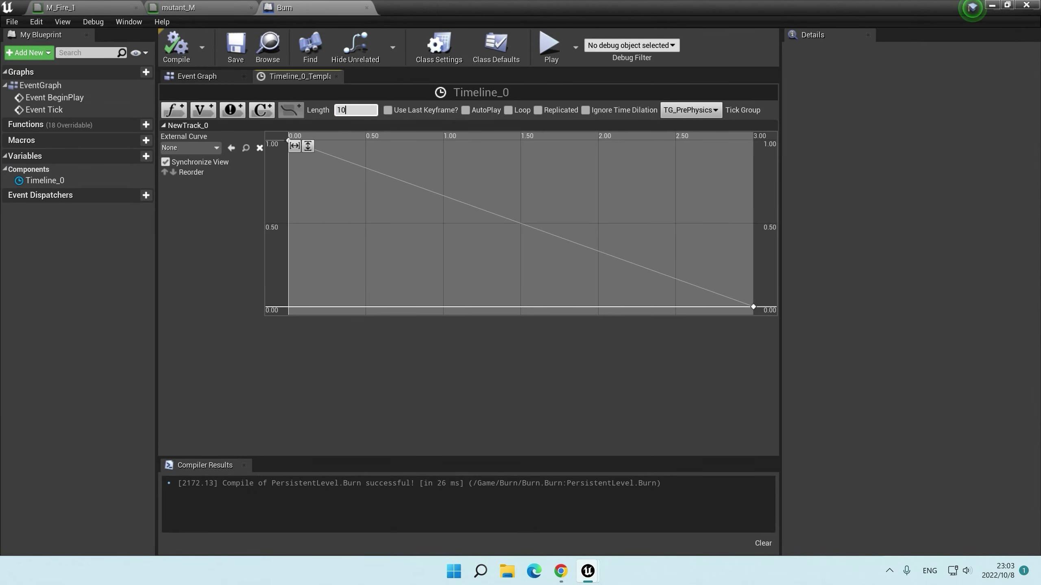
{"action": "key", "text": "Tab"}
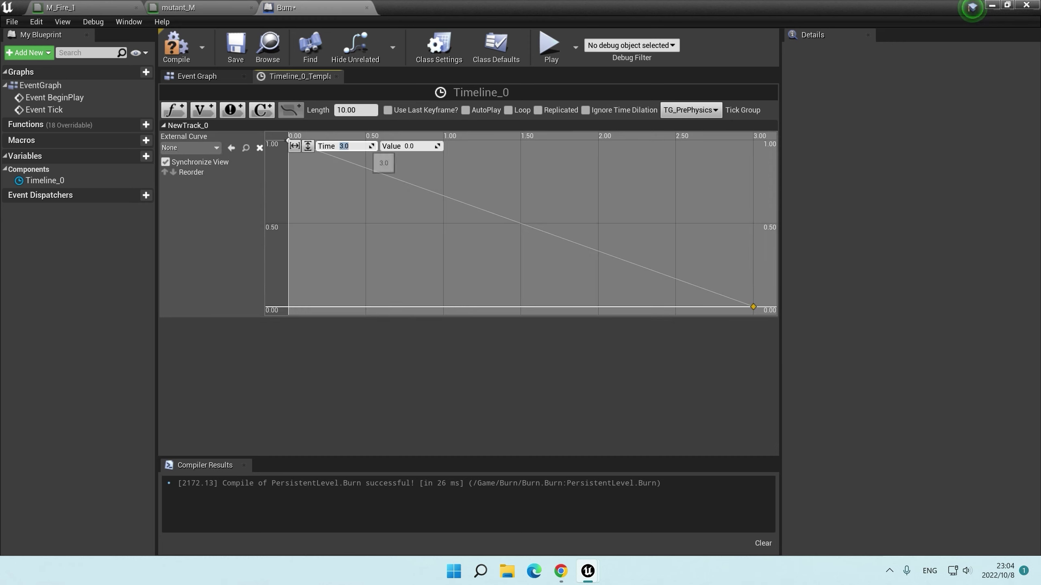
{"action": "left_click", "coordinate": [551, 45]}
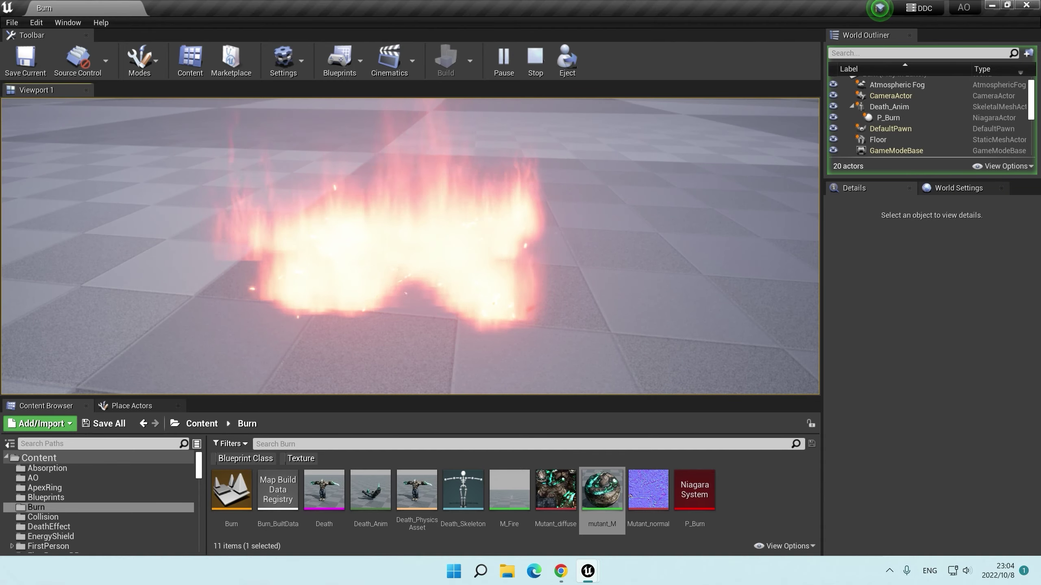
{"action": "key", "text": "Escape"}
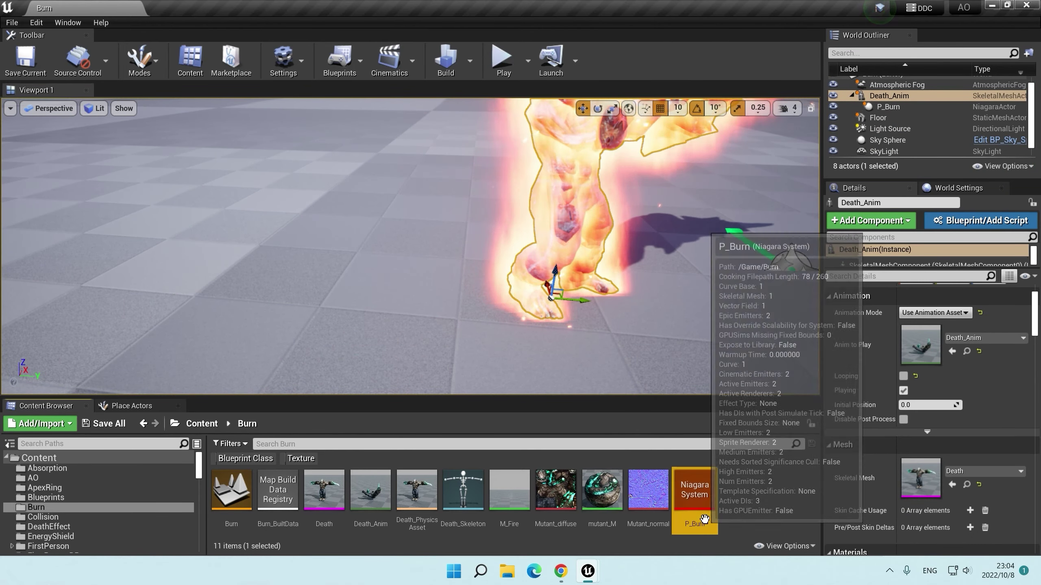
Step: In P_Burn, give the Empty001 emitter a Self life cycle that loops Once
{"action": "double_click", "coordinate": [706, 520]}
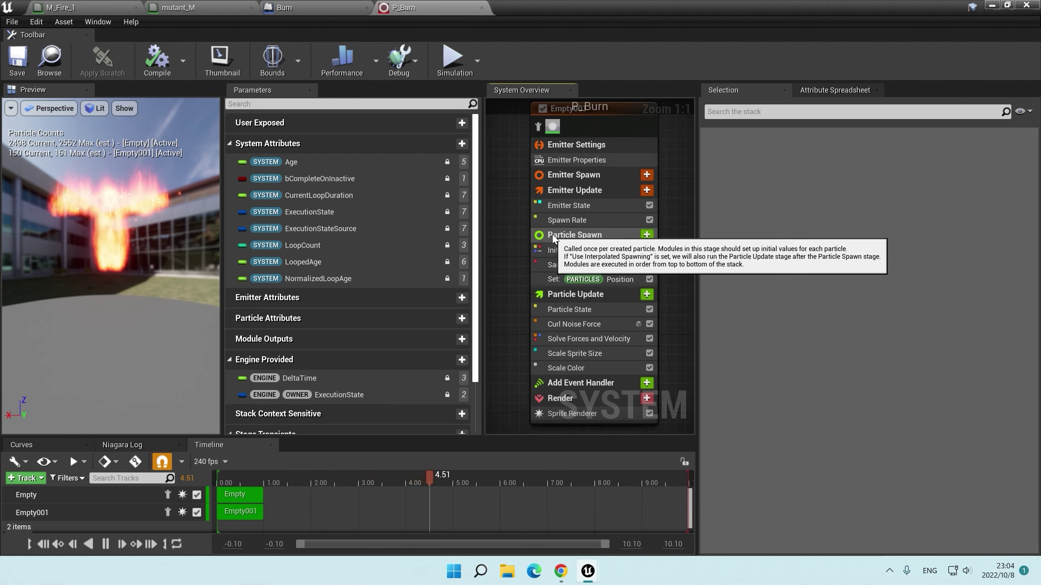
{"action": "left_click", "coordinate": [574, 206]}
{"action": "left_click", "coordinate": [842, 180]}
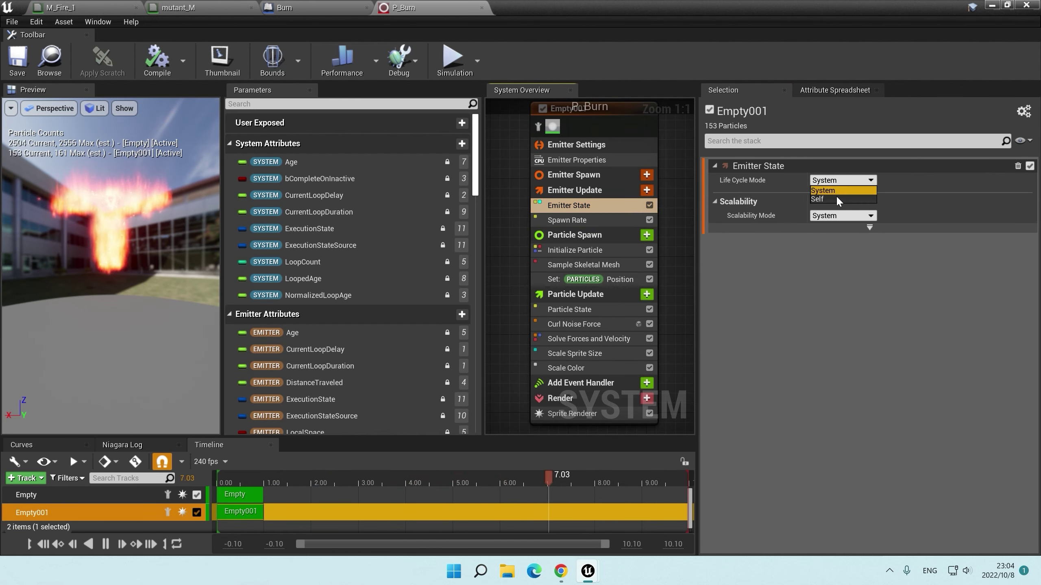
{"action": "left_click", "coordinate": [836, 195]}
{"action": "left_click", "coordinate": [842, 209]}
{"action": "left_click", "coordinate": [836, 229]}
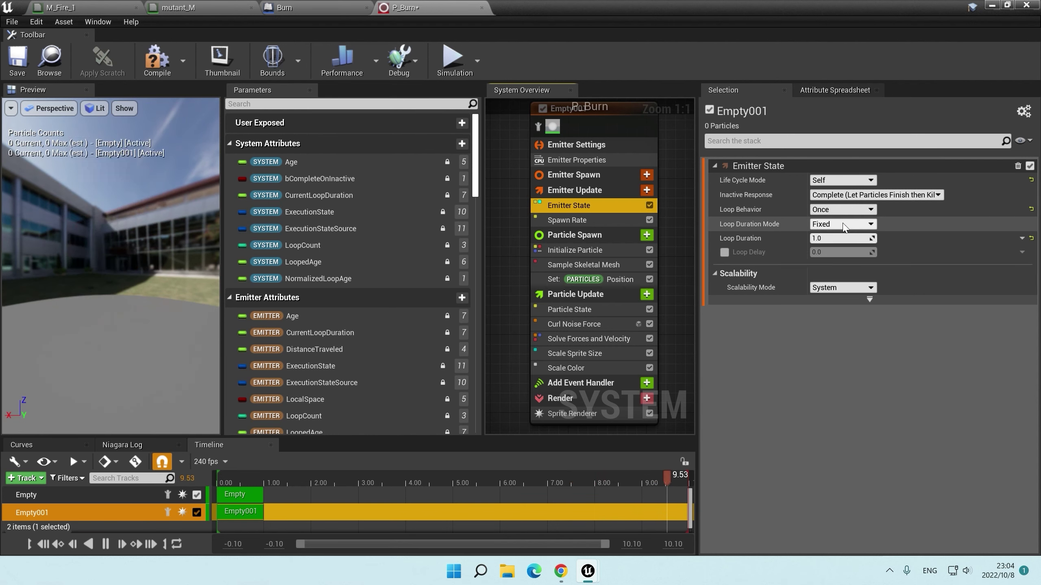
{"action": "left_click_drag", "start_coordinate": [172, 246], "coordinate": [155, 230]}
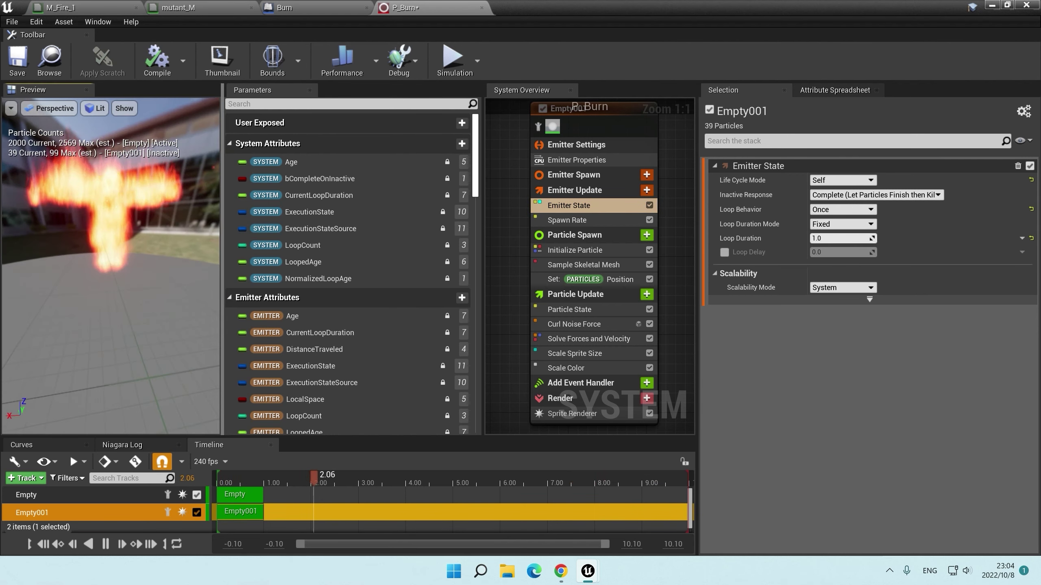
Step: Set Empty001's loop duration mode to Fixed with a 3-second duration
{"action": "left_click", "coordinate": [840, 224]}
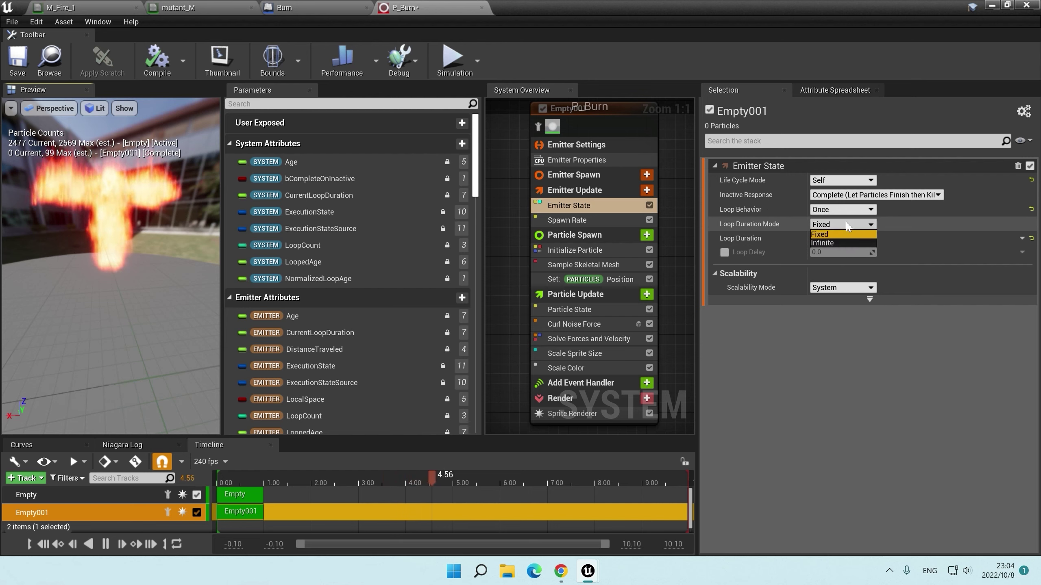
{"action": "left_click", "coordinate": [852, 246]}
{"action": "left_click", "coordinate": [839, 224]}
{"action": "left_click", "coordinate": [840, 237]}
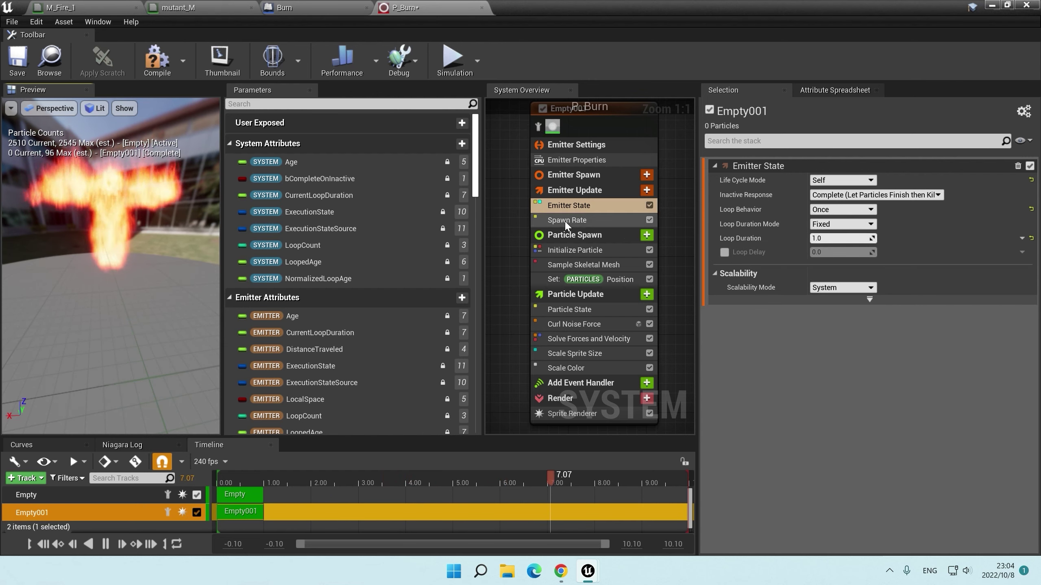
{"action": "scroll", "coordinate": [615, 201], "scroll_direction": "down", "scroll_amount": 4}
{"action": "scroll", "coordinate": [615, 201], "scroll_direction": "up", "scroll_amount": 2}
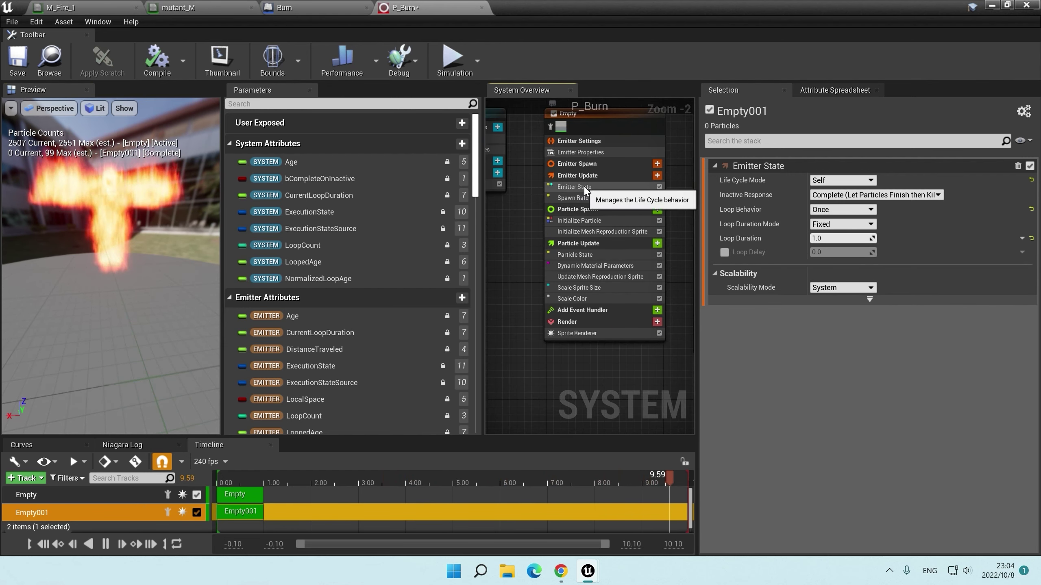
{"action": "type", "text": "3"}
{"action": "key", "text": "Return"}
Step: Give the Empty emitter a Self life cycle looping Once, save, and commit a 5.0 loop duration
{"action": "left_click", "coordinate": [574, 186]}
{"action": "left_click", "coordinate": [840, 180]}
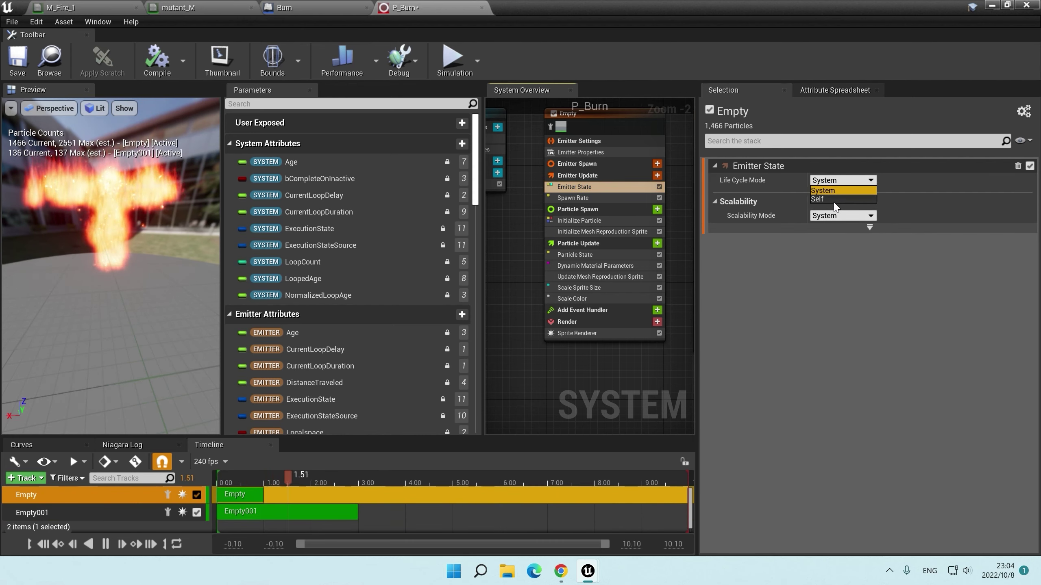
{"action": "left_click", "coordinate": [840, 201]}
{"action": "left_click", "coordinate": [840, 209]}
{"action": "left_click", "coordinate": [835, 229]}
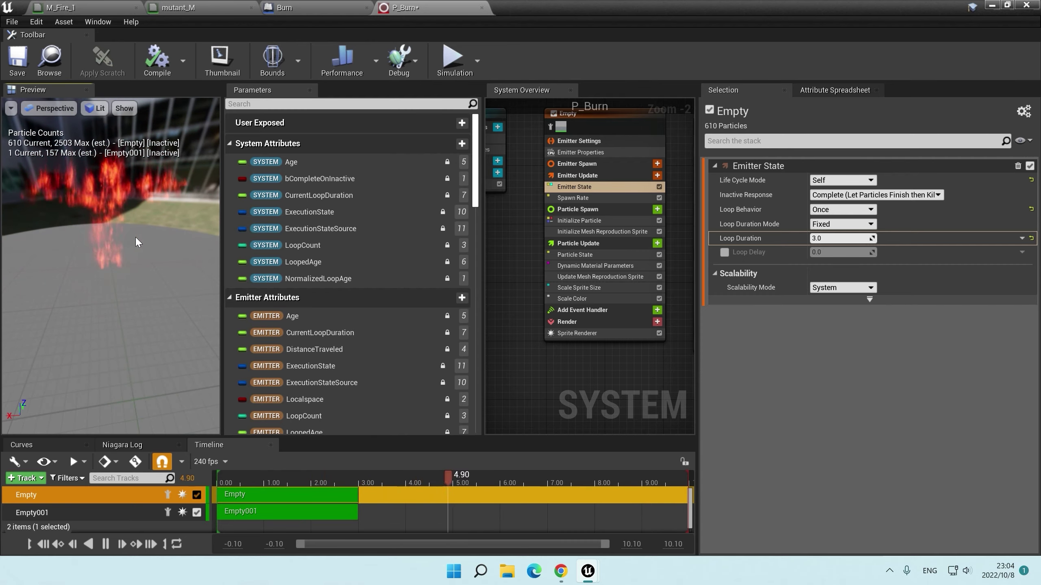
{"action": "key", "text": "ctrl+s"}
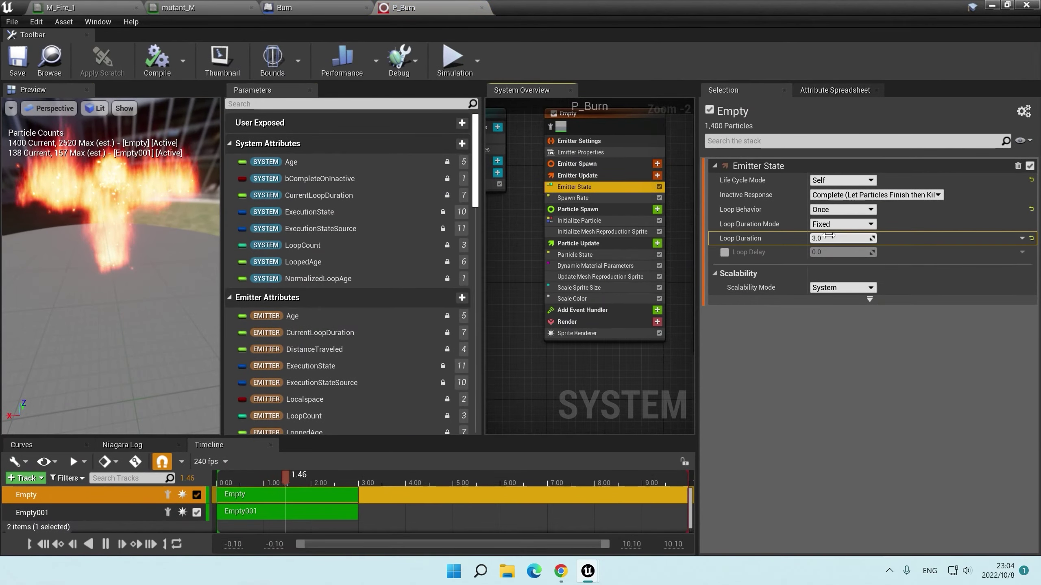
{"action": "left_click", "coordinate": [828, 237]}
{"action": "type", "text": "5"}
{"action": "key", "text": "Return"}
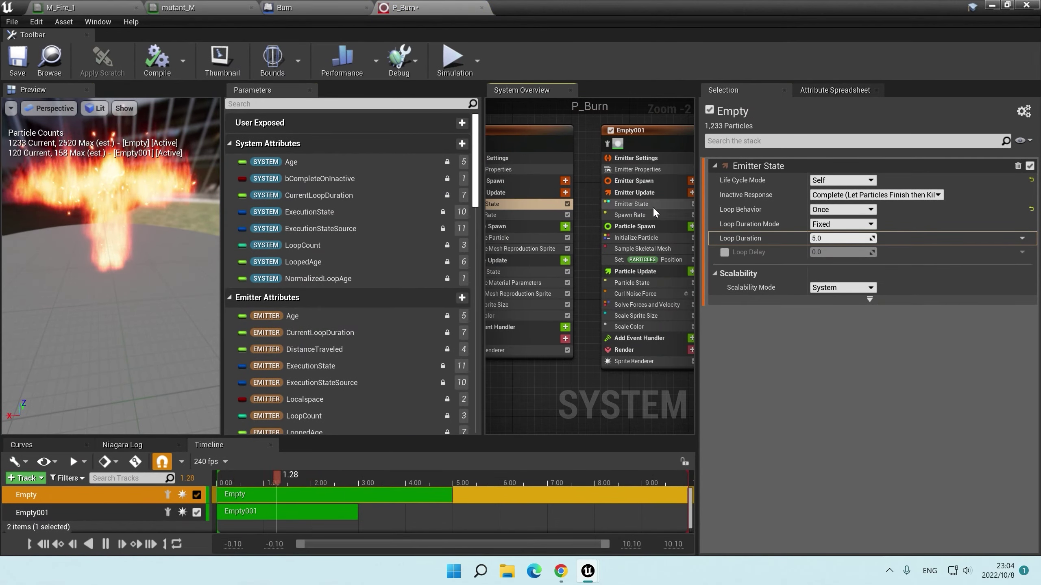
{"action": "left_click", "coordinate": [639, 203]}
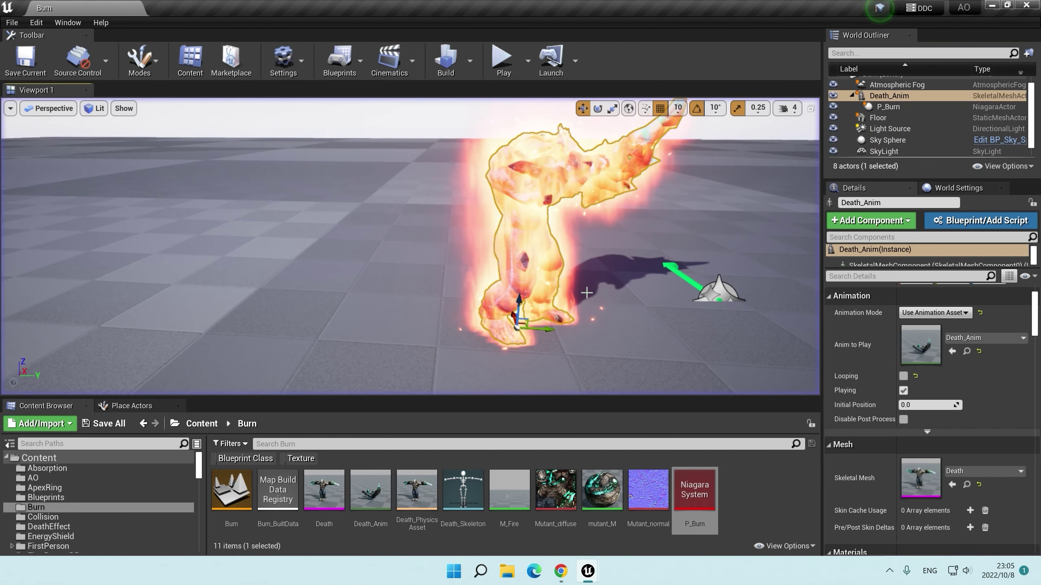
Step: Change the Empty emitter's loop duration to 4 and save P_Burn
{"action": "mouse_move", "coordinate": [587, 571]}
{"action": "left_click", "coordinate": [553, 510]}
{"action": "scroll", "coordinate": [580, 294], "scroll_direction": "down", "scroll_amount": 1}
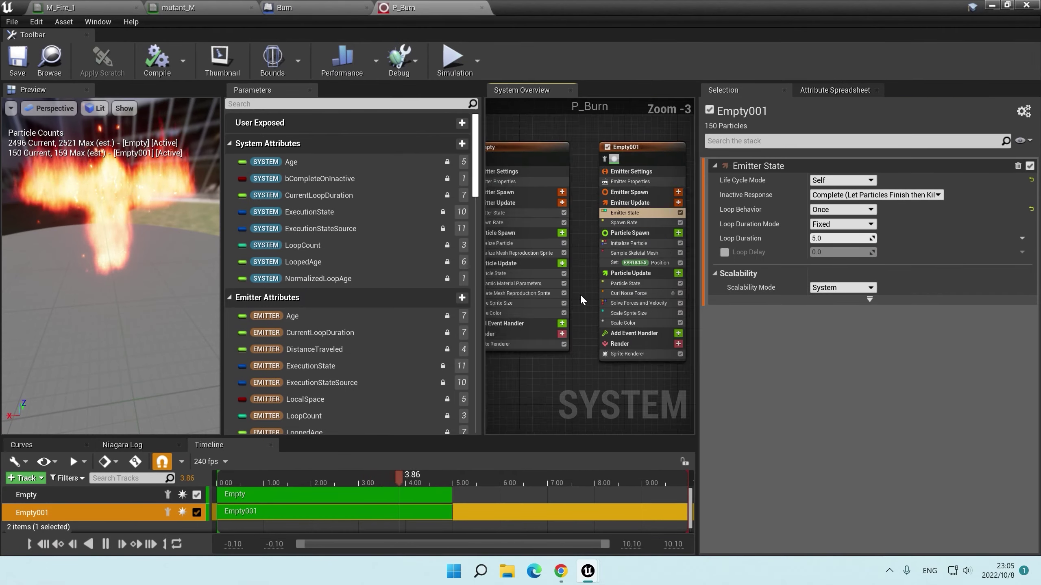
{"action": "scroll", "coordinate": [579, 293], "scroll_direction": "down", "scroll_amount": 1}
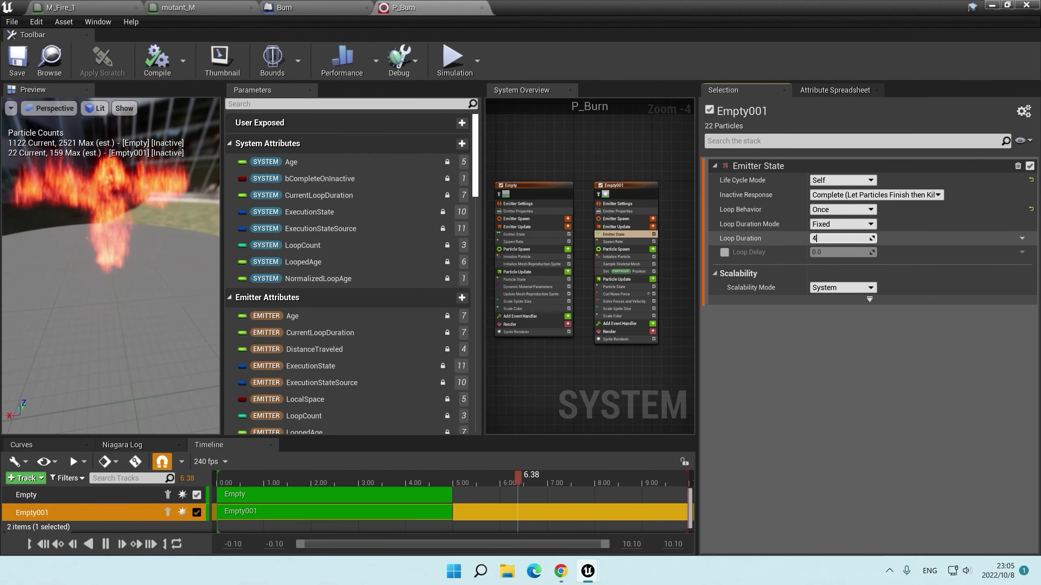
{"action": "left_click", "coordinate": [527, 235]}
{"action": "left_click", "coordinate": [840, 238]}
{"action": "type", "text": "4"}
{"action": "key", "text": "Return"}
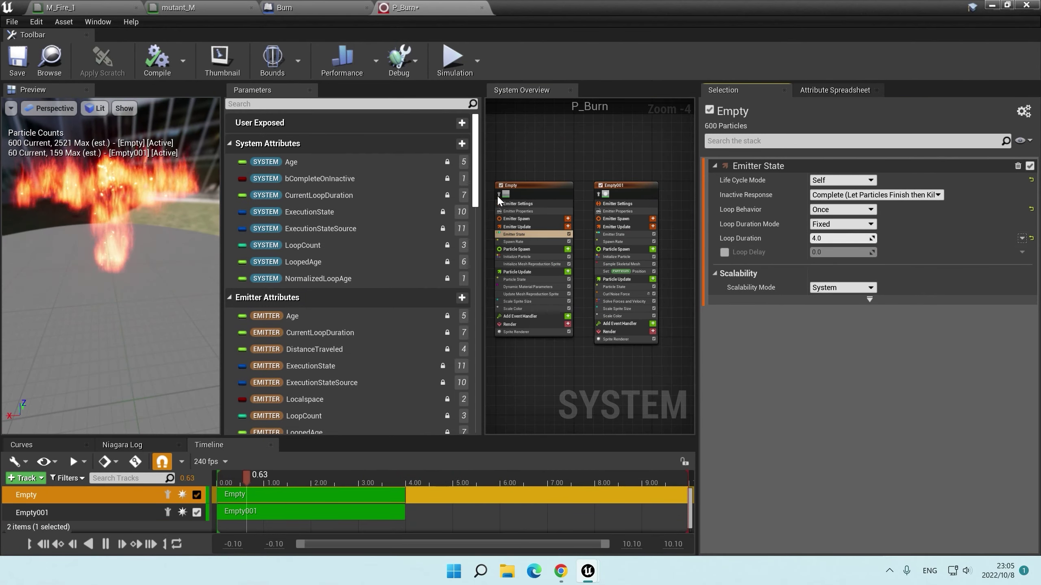
{"action": "key", "text": "ctrl+s"}
Step: Fit Timeline_0's dissolve curve in view, recompile the Burn Level Blueprint, and play the level
{"action": "left_click", "coordinate": [287, 7]}
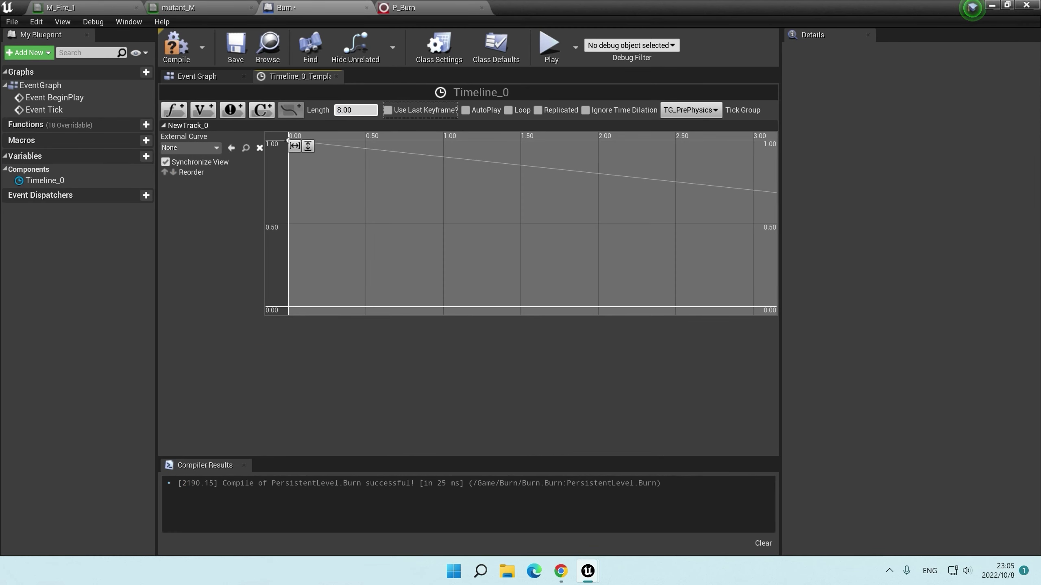
{"action": "left_click", "coordinate": [295, 146]}
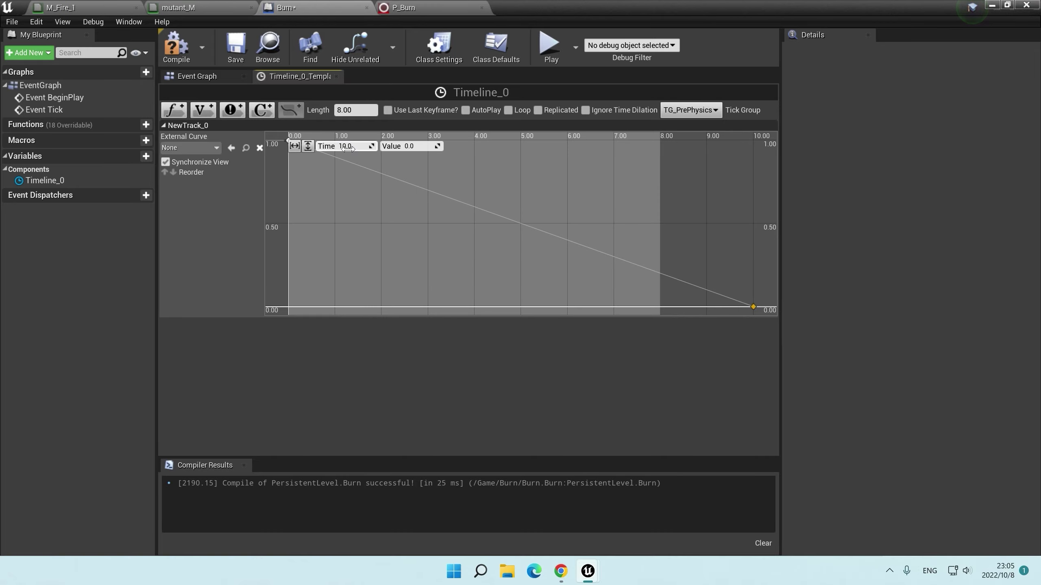
{"action": "left_click", "coordinate": [191, 55]}
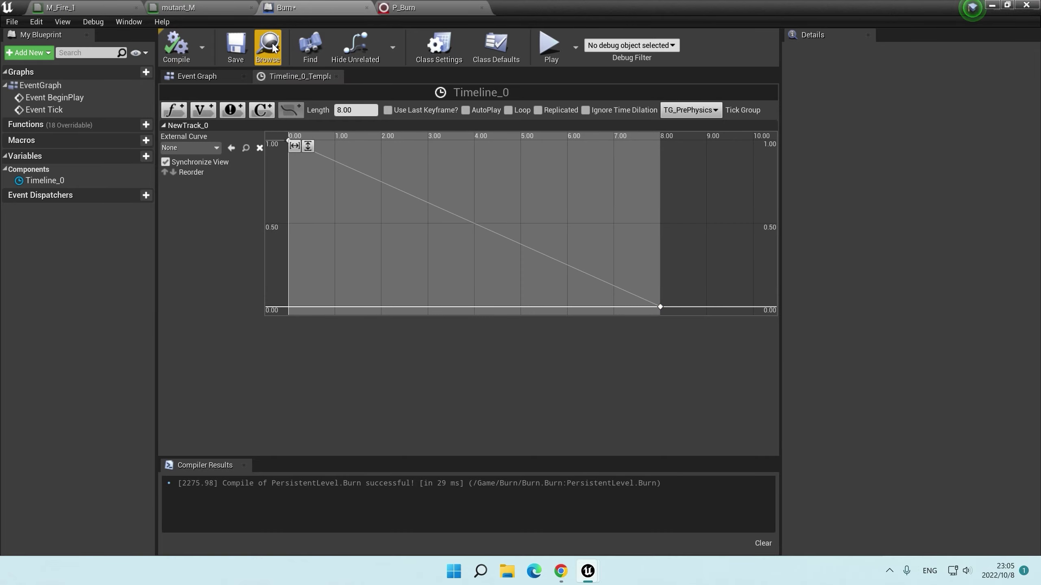
{"action": "left_click", "coordinate": [550, 44]}
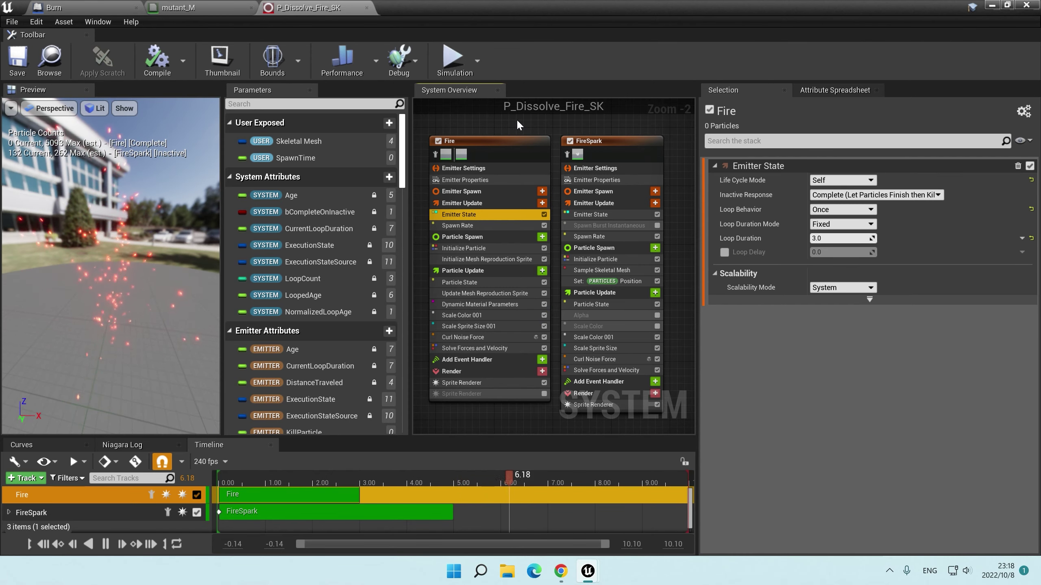
Step: Step through Fire's Spawn Rate, Initialize Particle, Mesh Reproduction Sprite and Dynamic Material Parameters modules
{"action": "key", "text": "Down"}
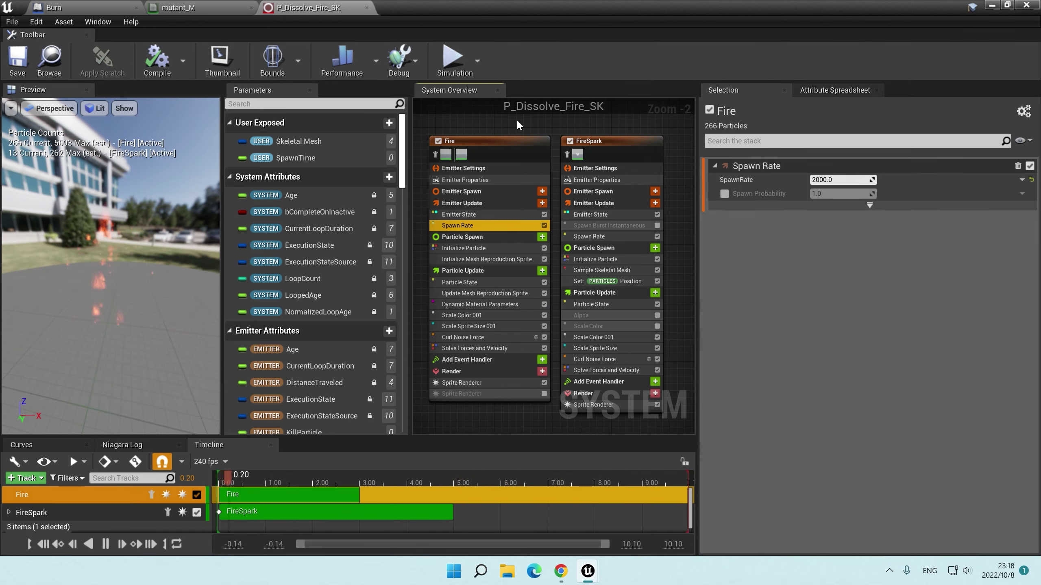
{"action": "key", "text": "Down"}
{"action": "key", "text": "Down"}
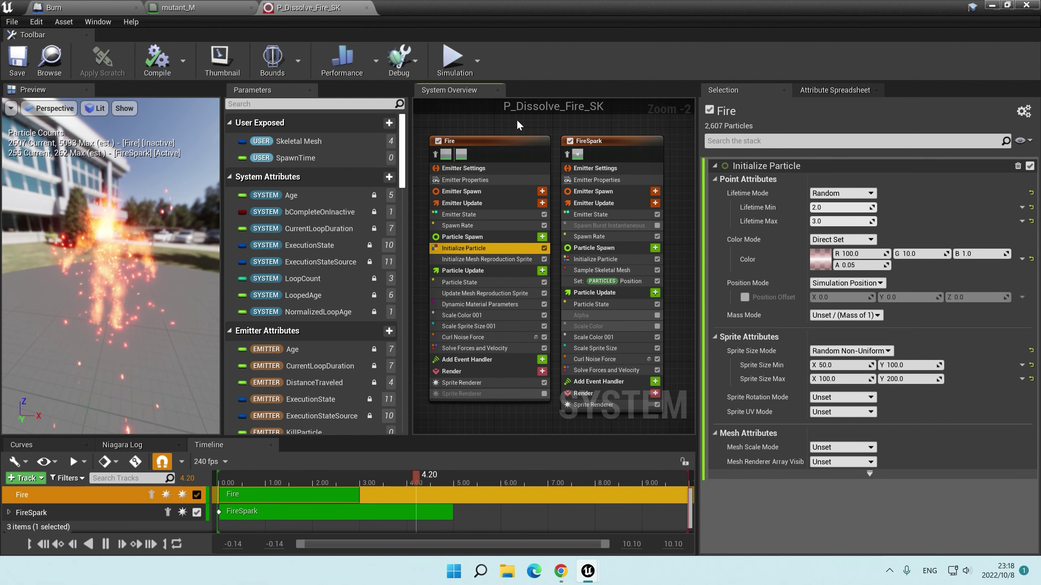
{"action": "key", "text": "Down"}
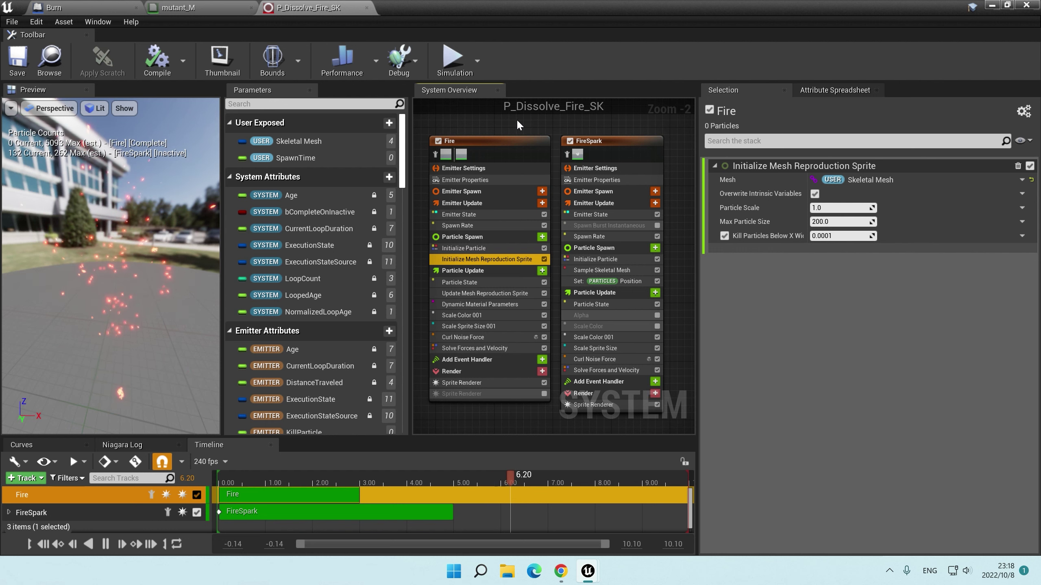
{"action": "key", "text": "Down"}
{"action": "key", "text": "Down"}
{"action": "key", "text": "Down"}
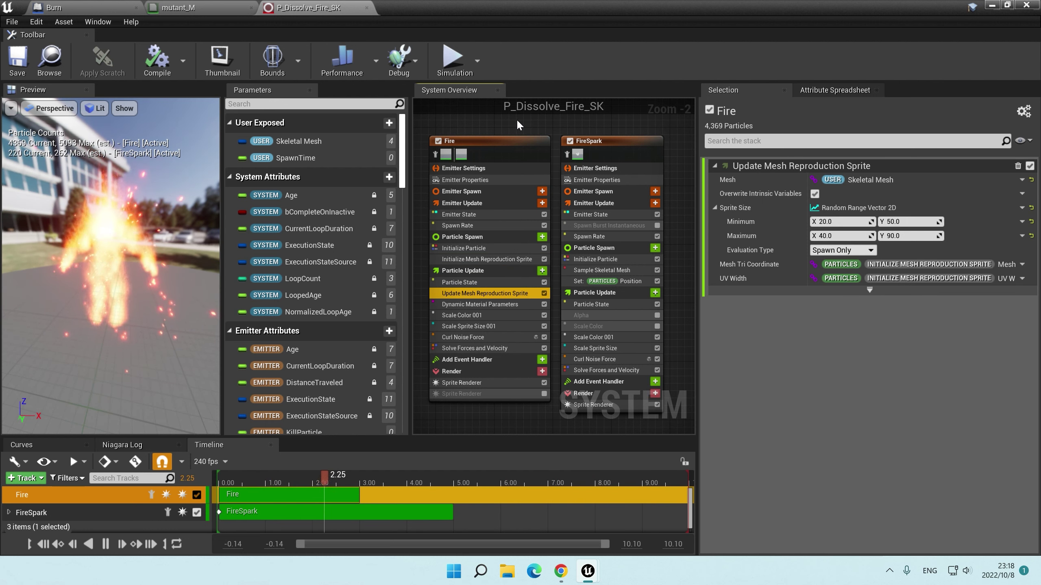
{"action": "key", "text": "Down"}
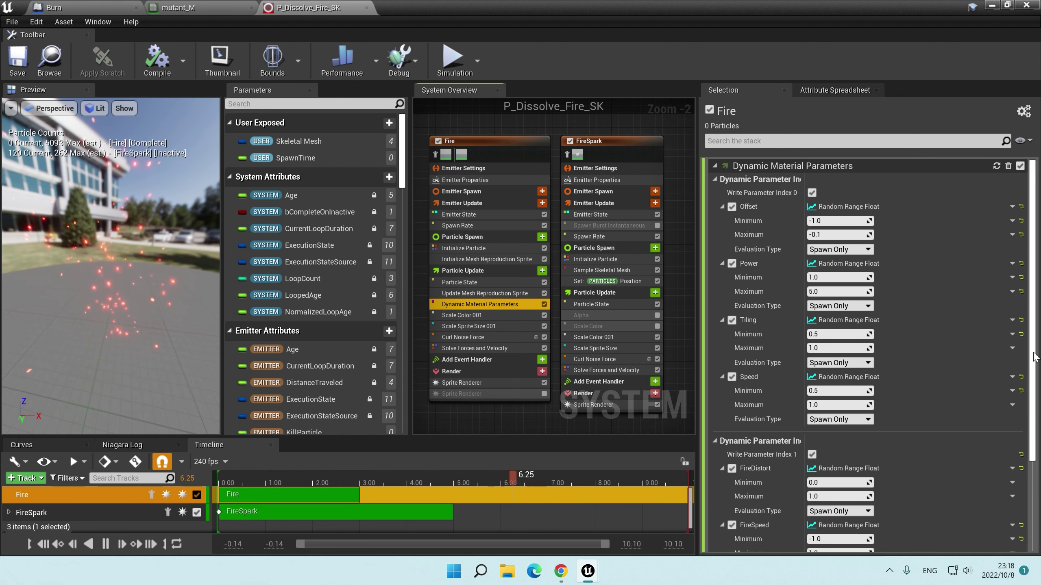
{"action": "scroll", "coordinate": [1035, 357], "scroll_direction": "down", "scroll_amount": 4}
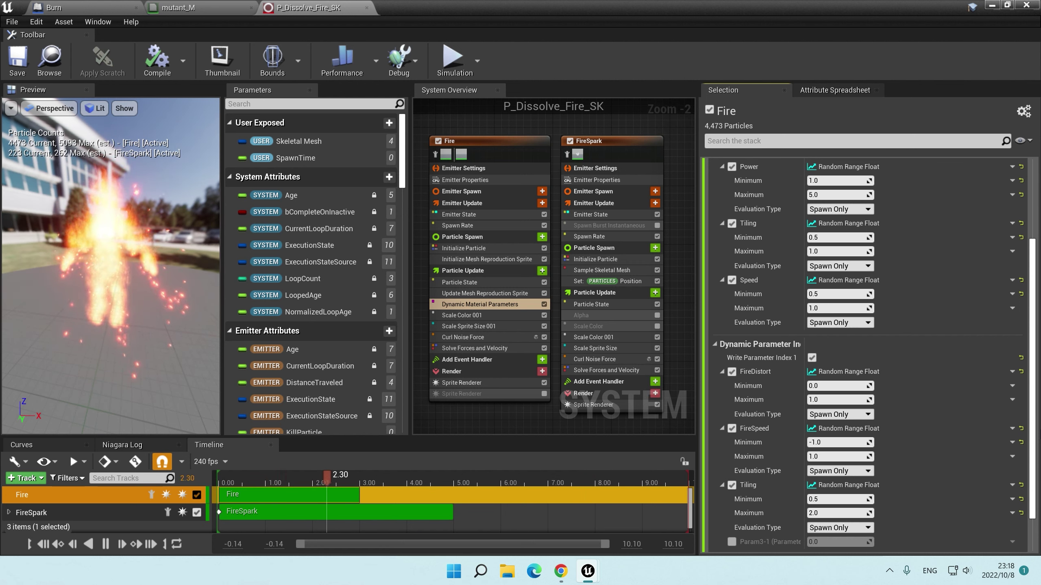
{"action": "scroll", "coordinate": [865, 357], "scroll_direction": "up", "scroll_amount": 4}
Step: Inspect Fire's Scale Color 001, Scale Sprite Size 001, Curl Noise Force and Sprite Renderer settings
{"action": "left_click", "coordinate": [486, 315]}
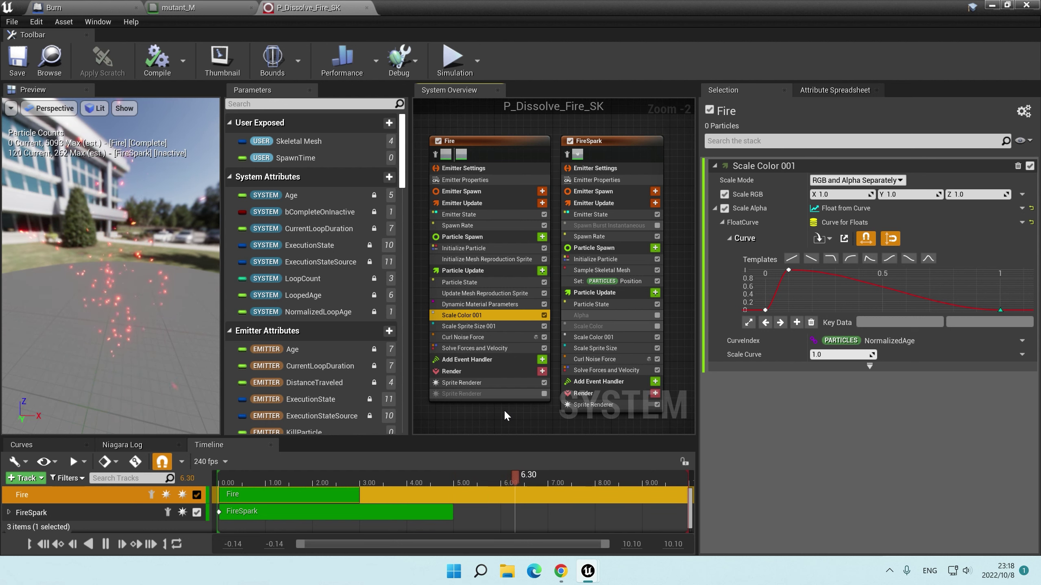
{"action": "left_click", "coordinate": [482, 326]}
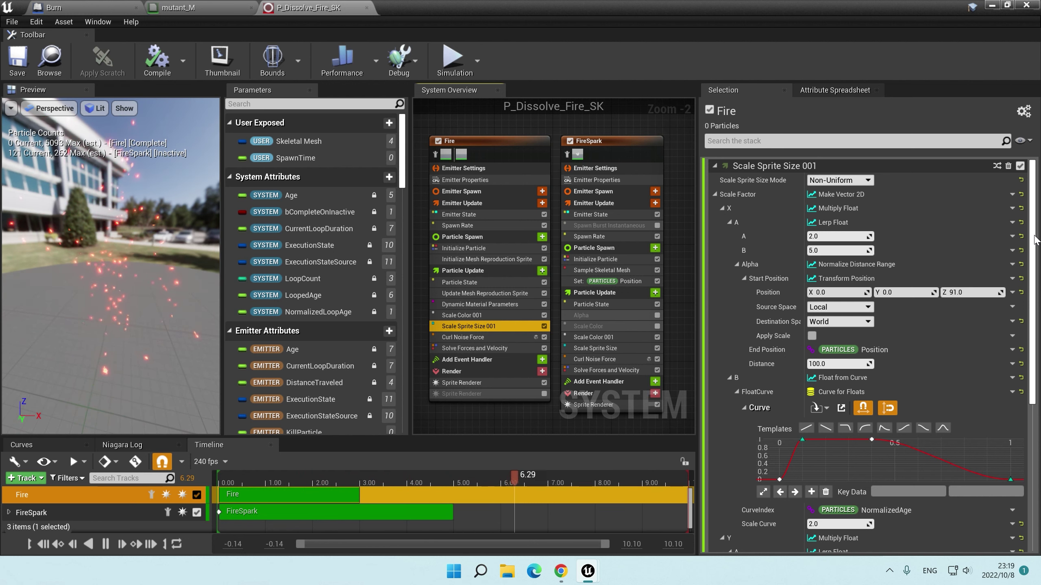
{"action": "left_click_drag", "start_coordinate": [1034, 246], "coordinate": [1029, 450]}
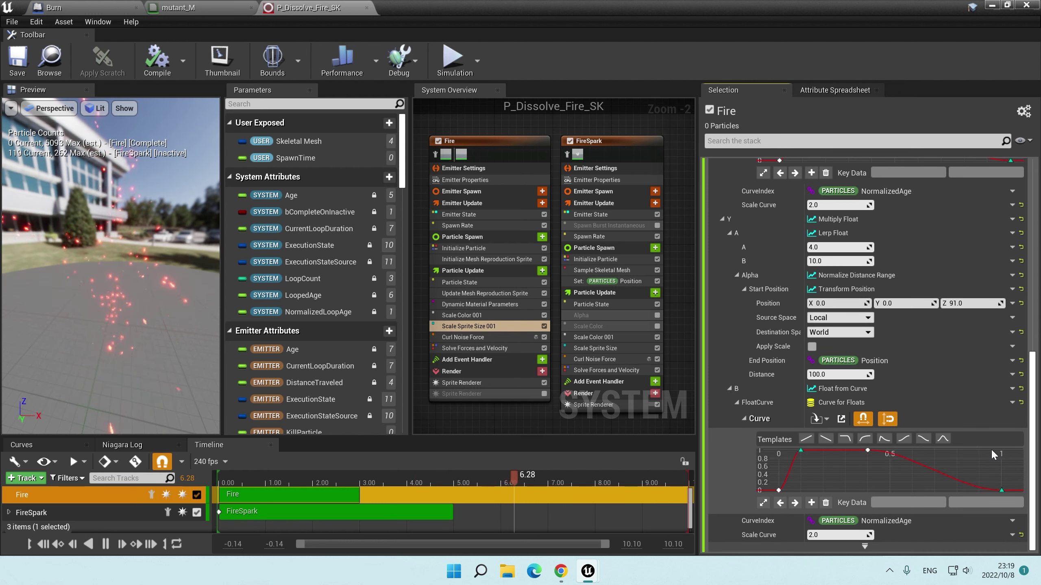
{"action": "mouse_move", "coordinate": [802, 453]}
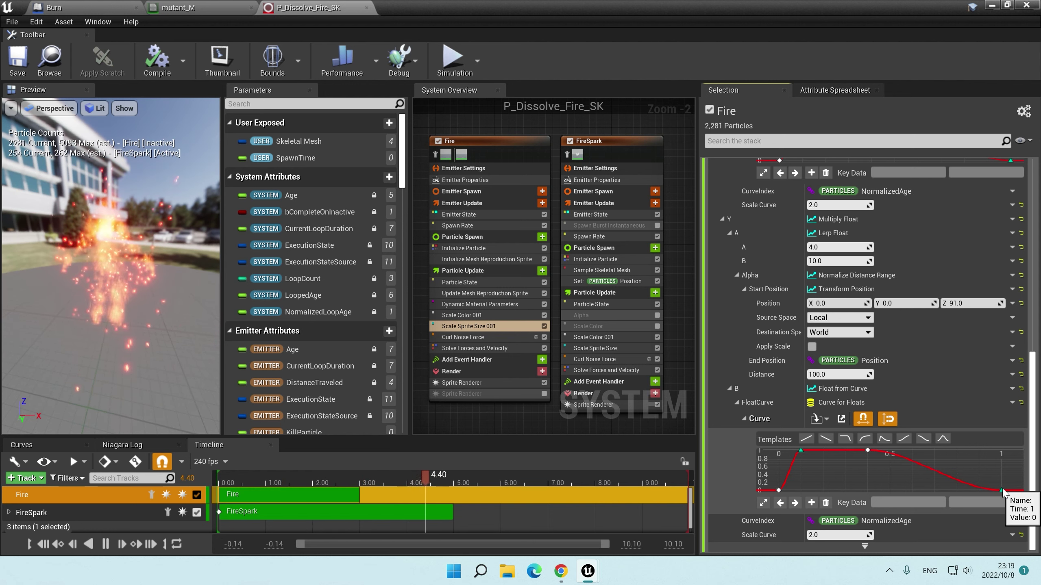
{"action": "scroll", "coordinate": [1028, 410], "scroll_direction": "down", "scroll_amount": 3}
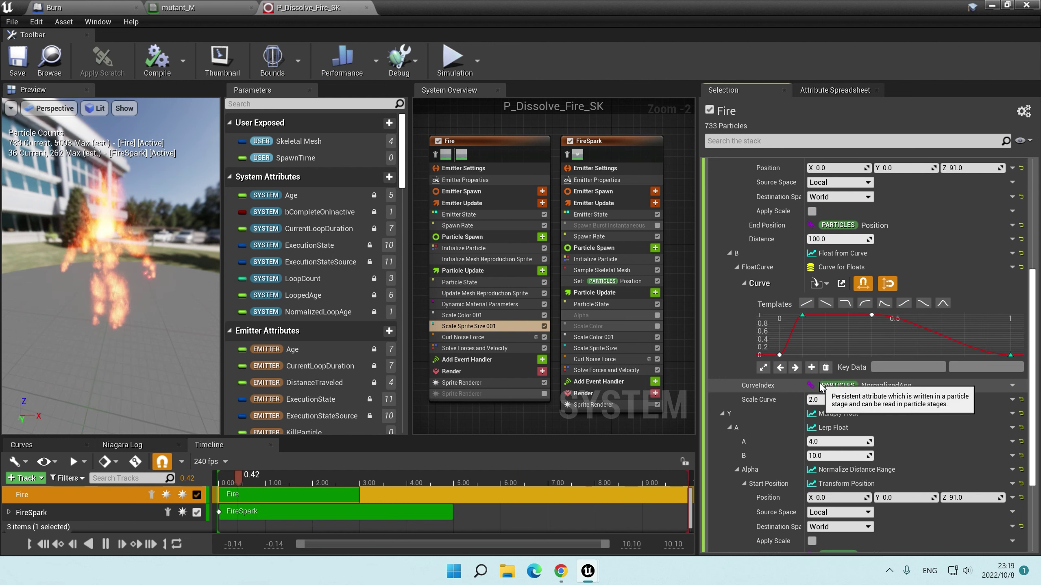
{"action": "left_click", "coordinate": [472, 338]}
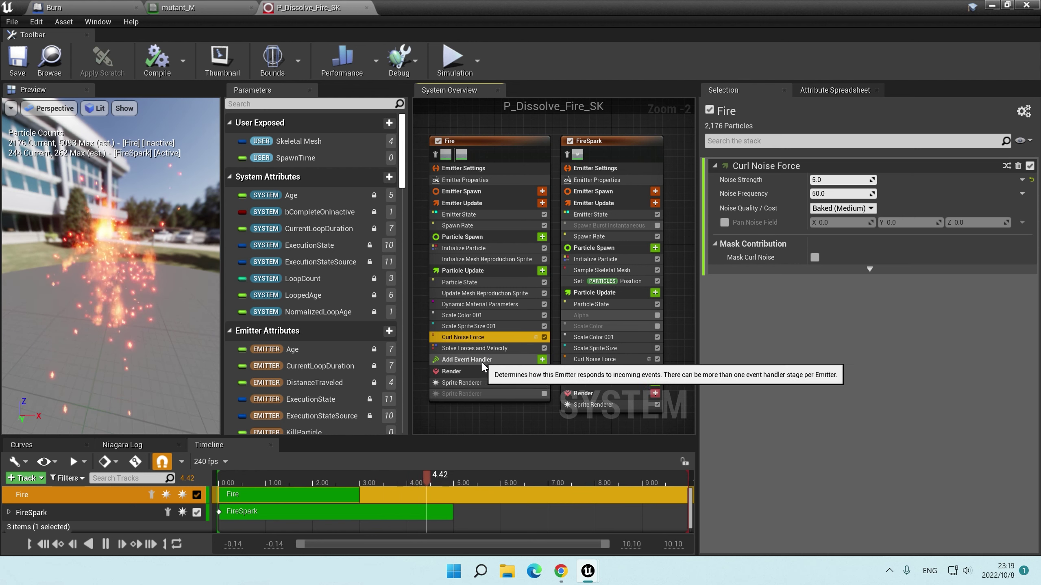
{"action": "left_click", "coordinate": [476, 382]}
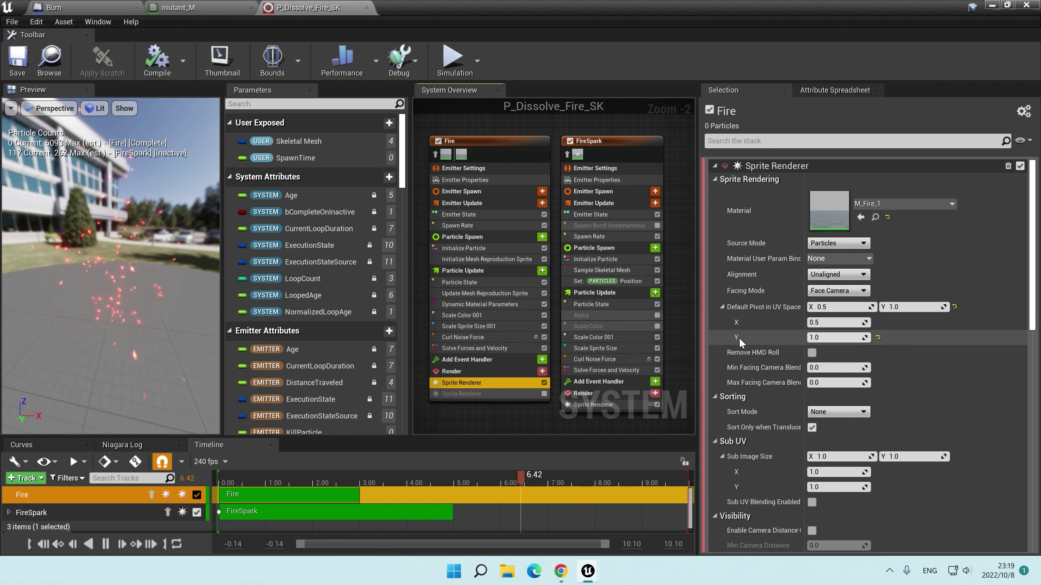